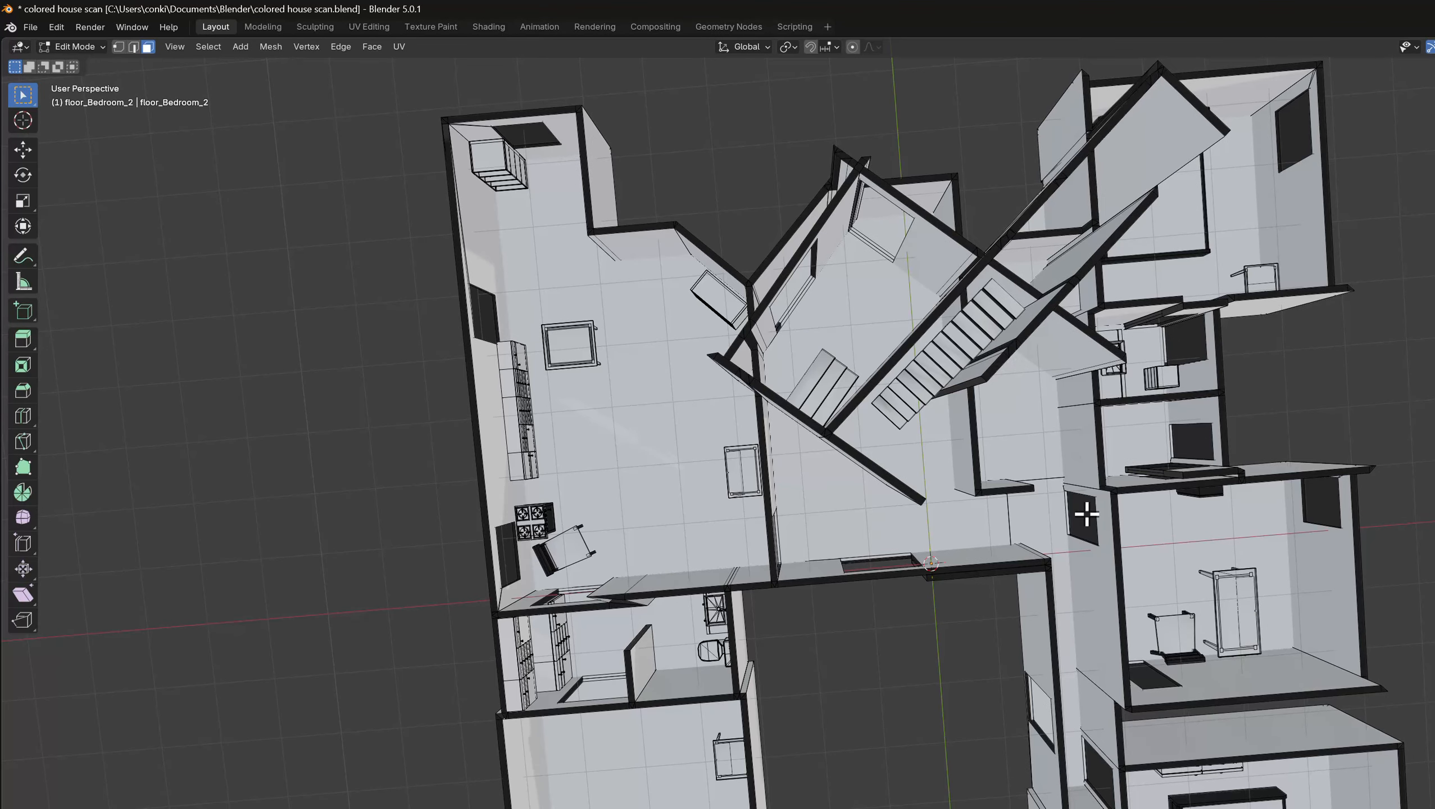
Switch from the Blender house scan to the KwikModel project in Unity and open its room-drawing tool.
{"action": "middle_click_drag", "start_coordinate": [718, 228], "coordinate": [1082, 294]}
{"action": "key", "text": "alt+Tab"}
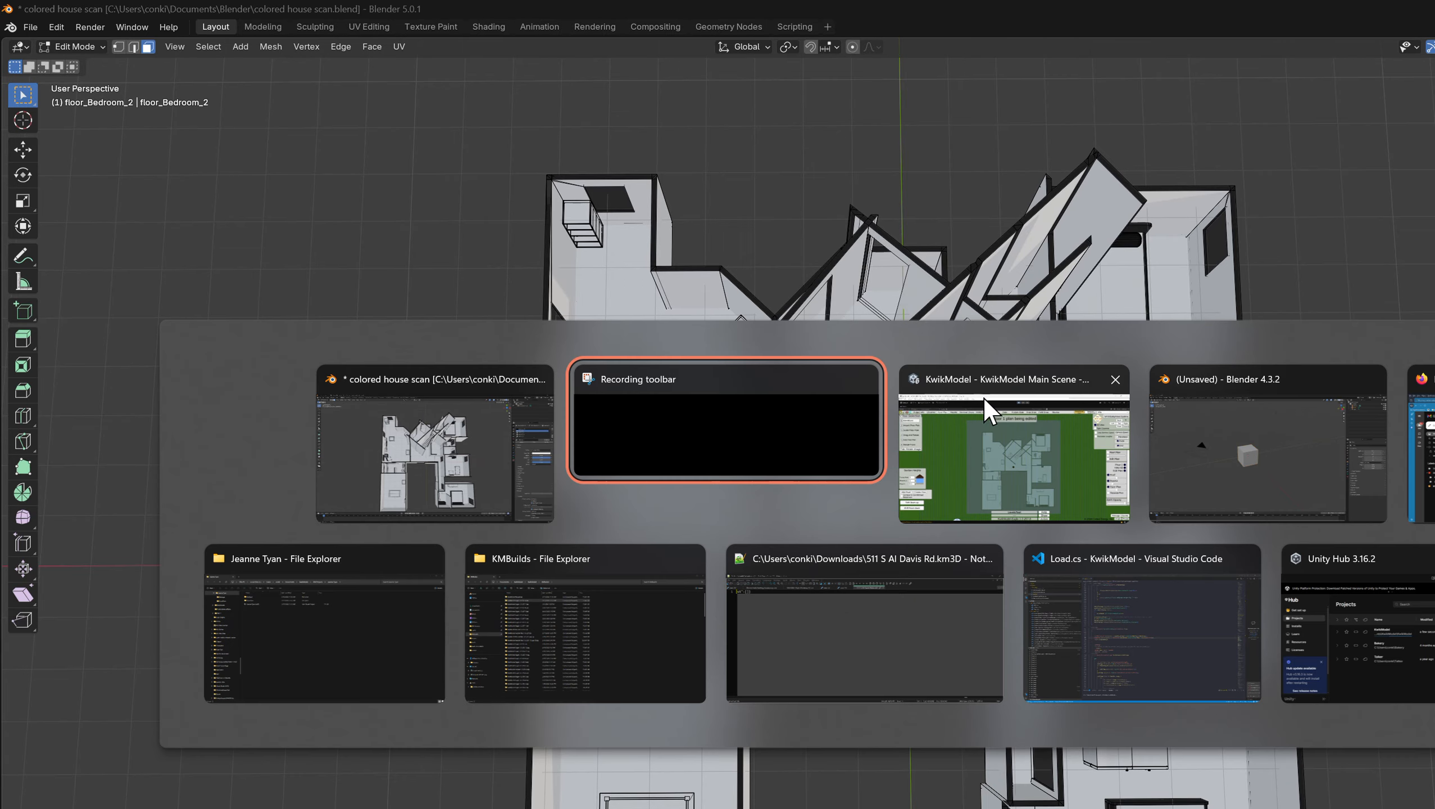
{"action": "left_click", "coordinate": [906, 433]}
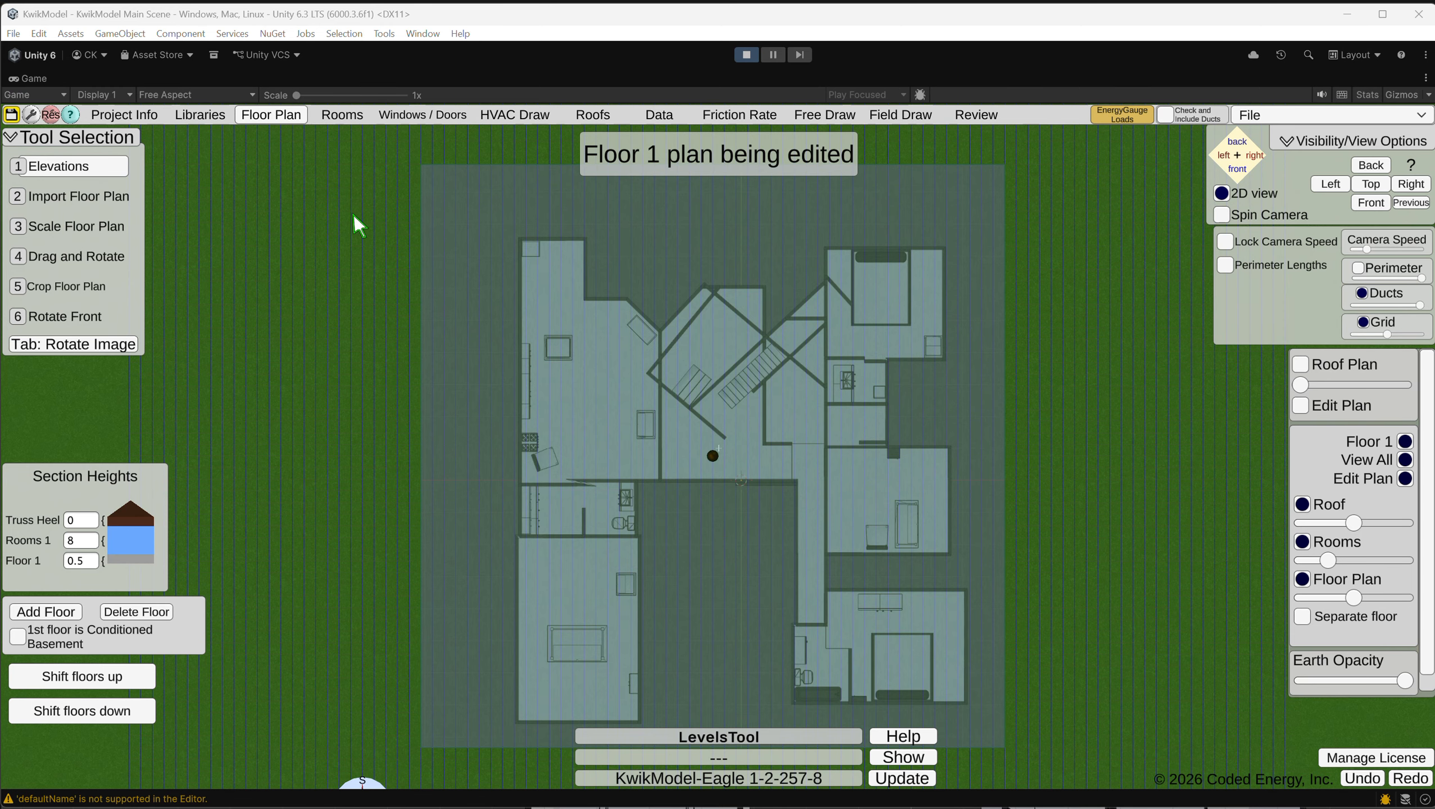
{"action": "left_click", "coordinate": [339, 119]}
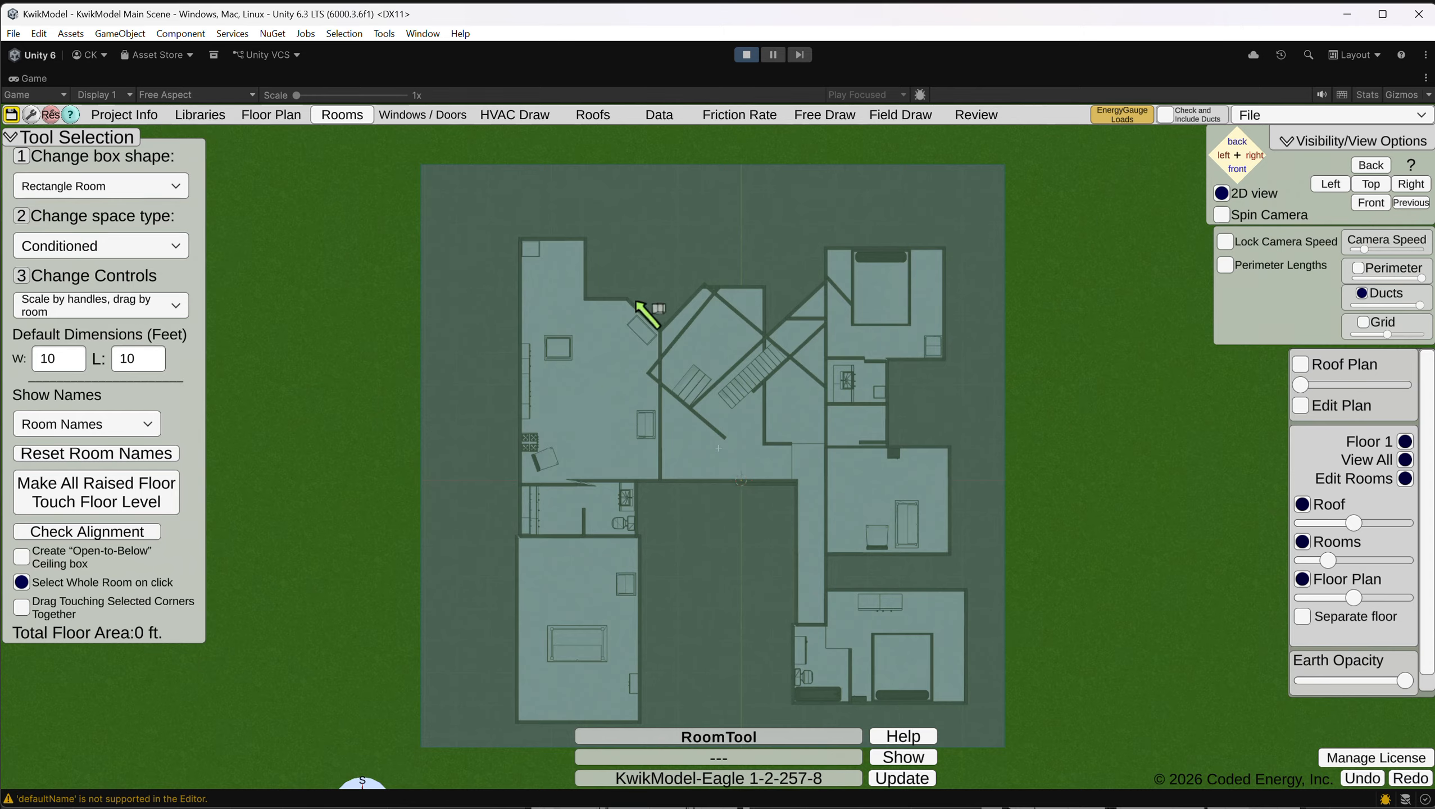
Place a rectangular room over the plan's upper-left wing, about 14.1 ft by 8.41 ft, and rotate it diagonally.
{"action": "left_click", "coordinate": [590, 275]}
{"action": "left_click_drag", "start_coordinate": [592, 256], "coordinate": [554, 324]}
{"action": "key", "text": "r"}
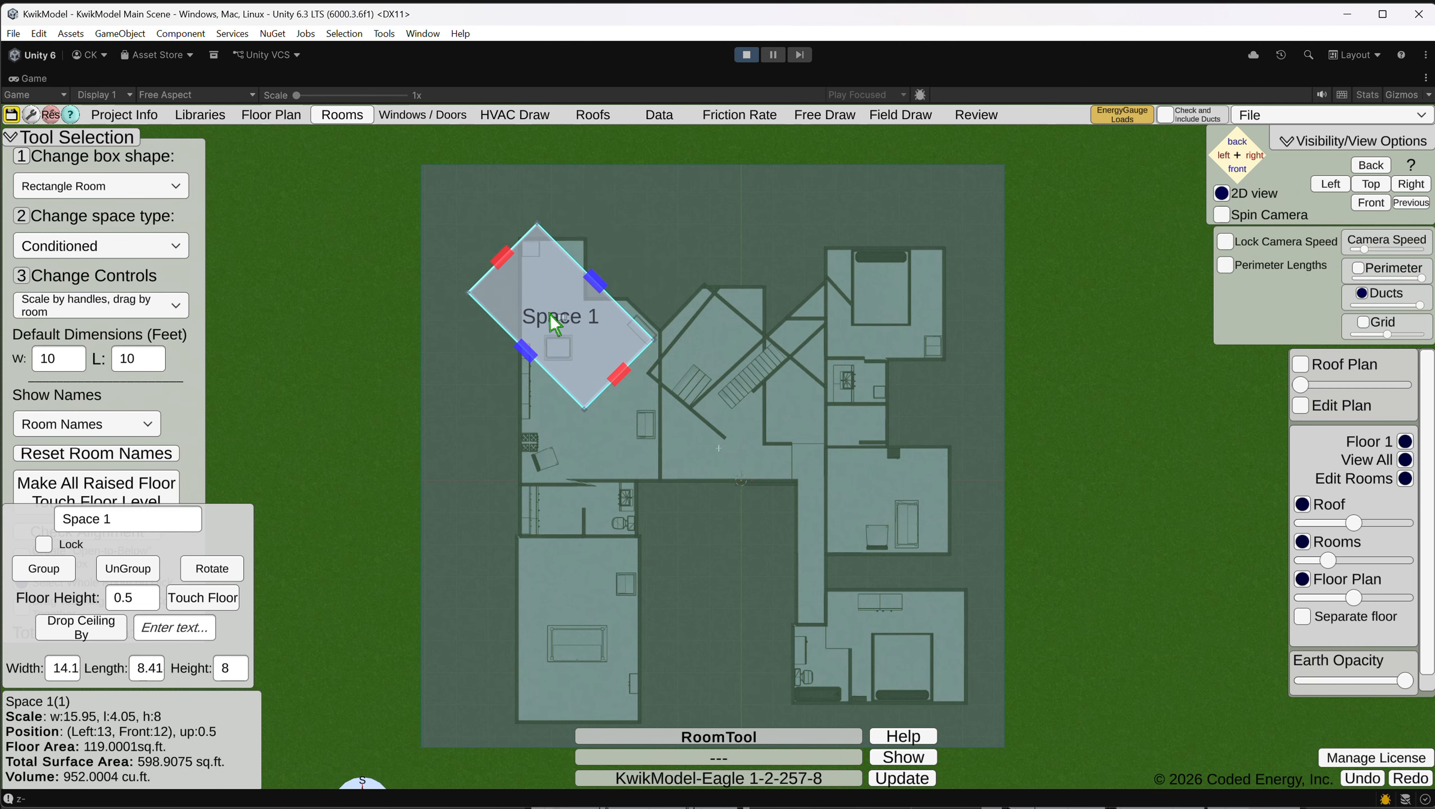
{"action": "scroll", "coordinate": [573, 321], "scroll_direction": "up", "scroll_amount": 3}
{"action": "right_click_drag", "start_coordinate": [651, 422], "coordinate": [720, 285]}
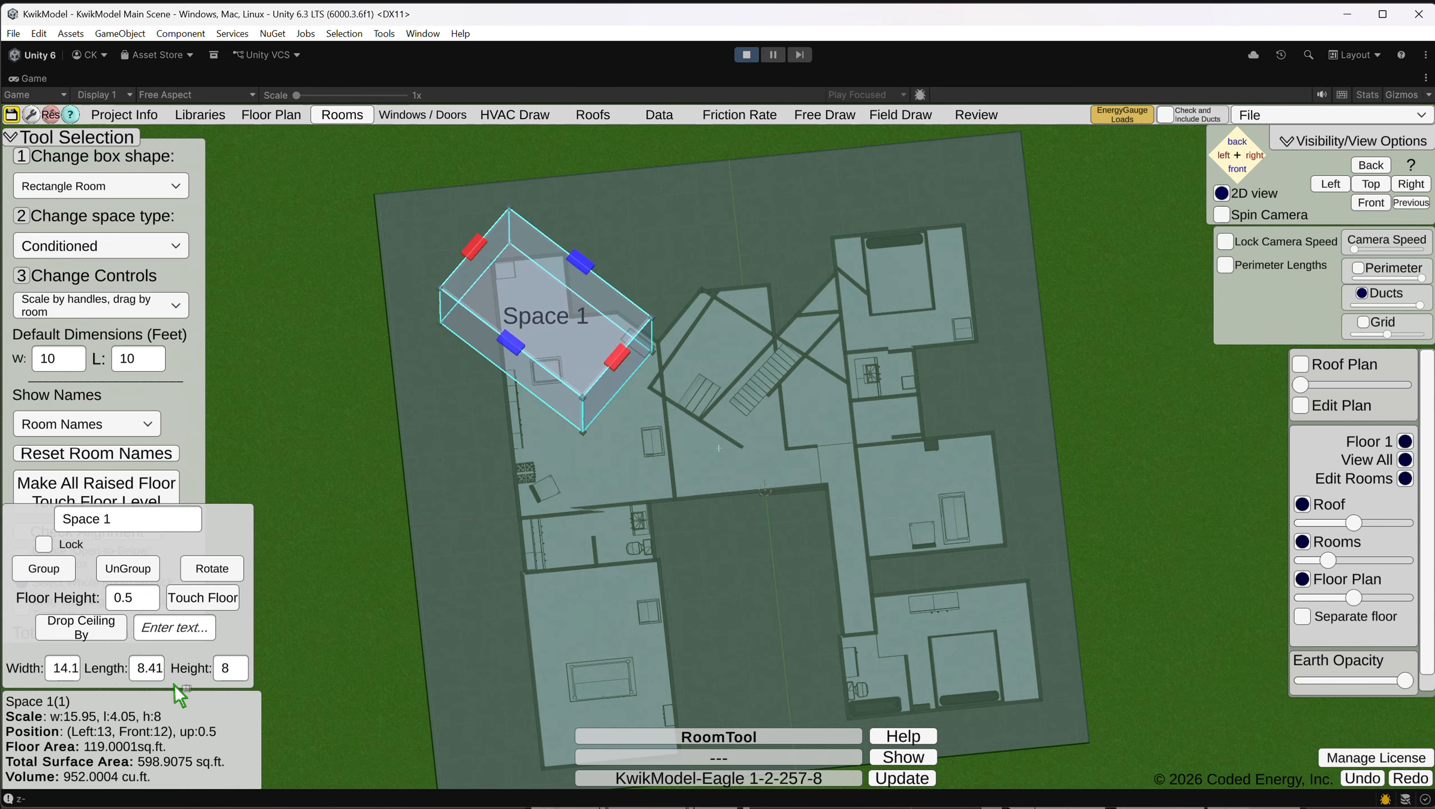
{"action": "right_click_drag", "start_coordinate": [994, 289], "coordinate": [943, 309]}
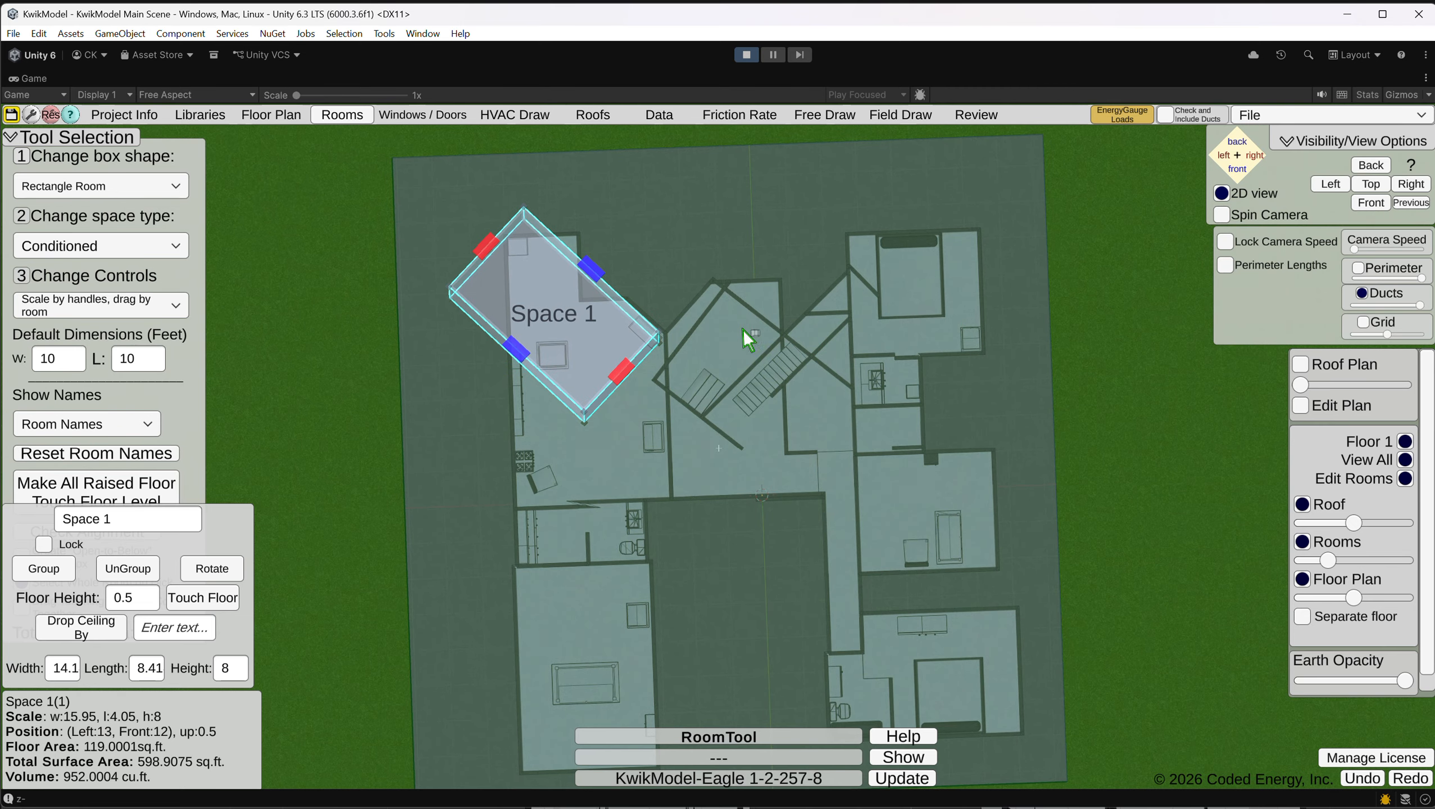
{"action": "scroll", "coordinate": [738, 249], "scroll_direction": "up", "scroll_amount": 5}
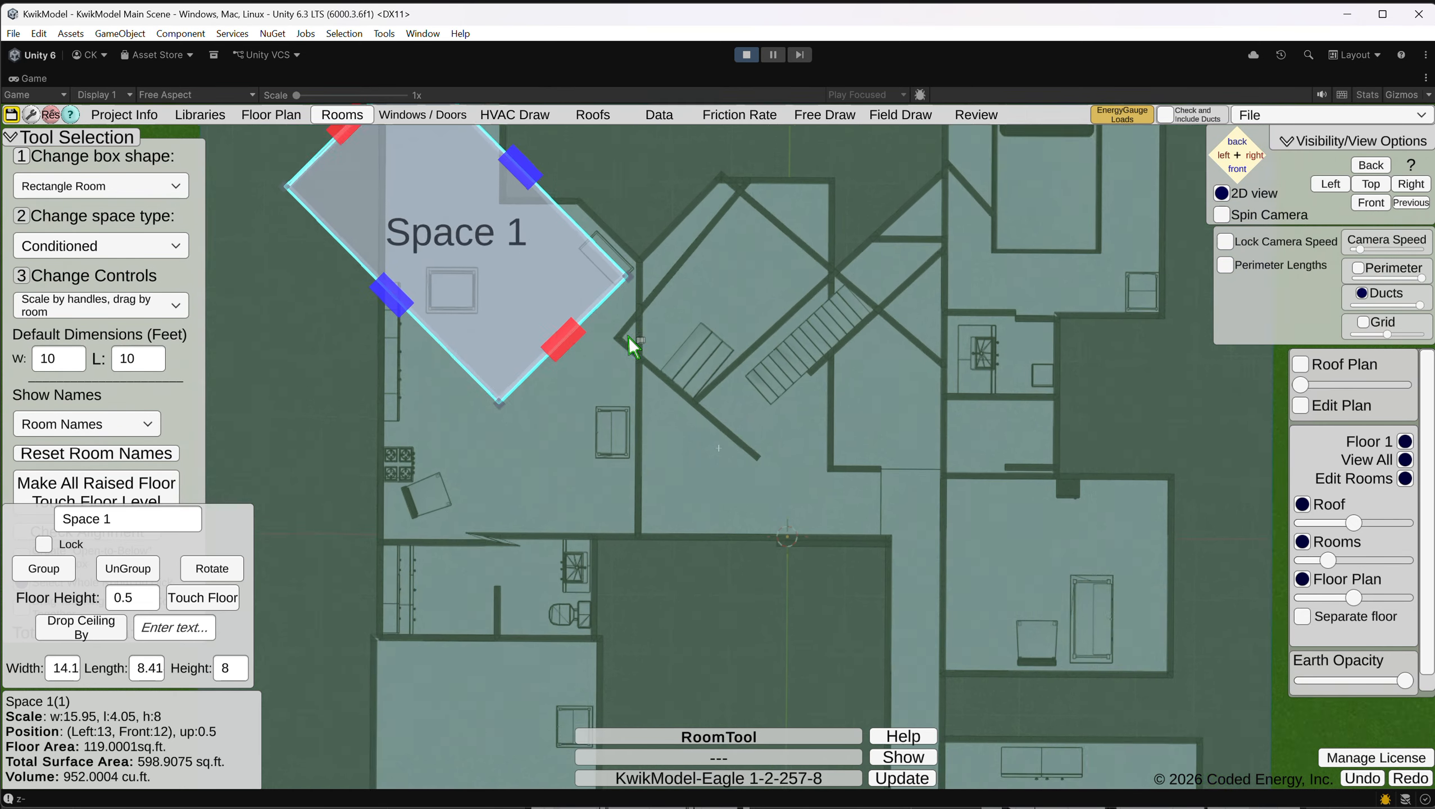
{"action": "middle_click_drag", "start_coordinate": [652, 250], "coordinate": [632, 382]}
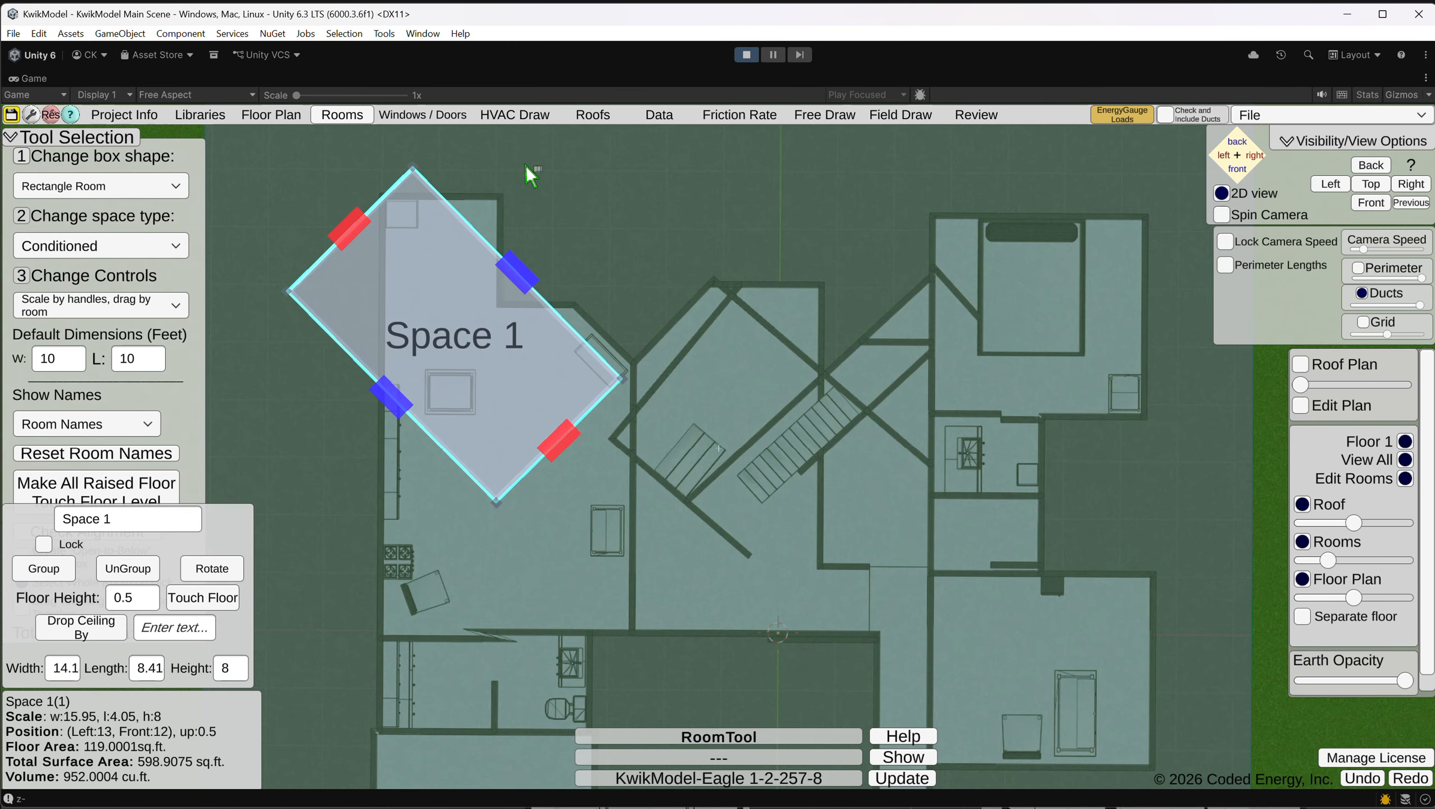
Shorten the rotated room's length to about 6.92 ft and move it down toward the angled wall.
{"action": "left_click_drag", "start_coordinate": [524, 276], "coordinate": [488, 307]}
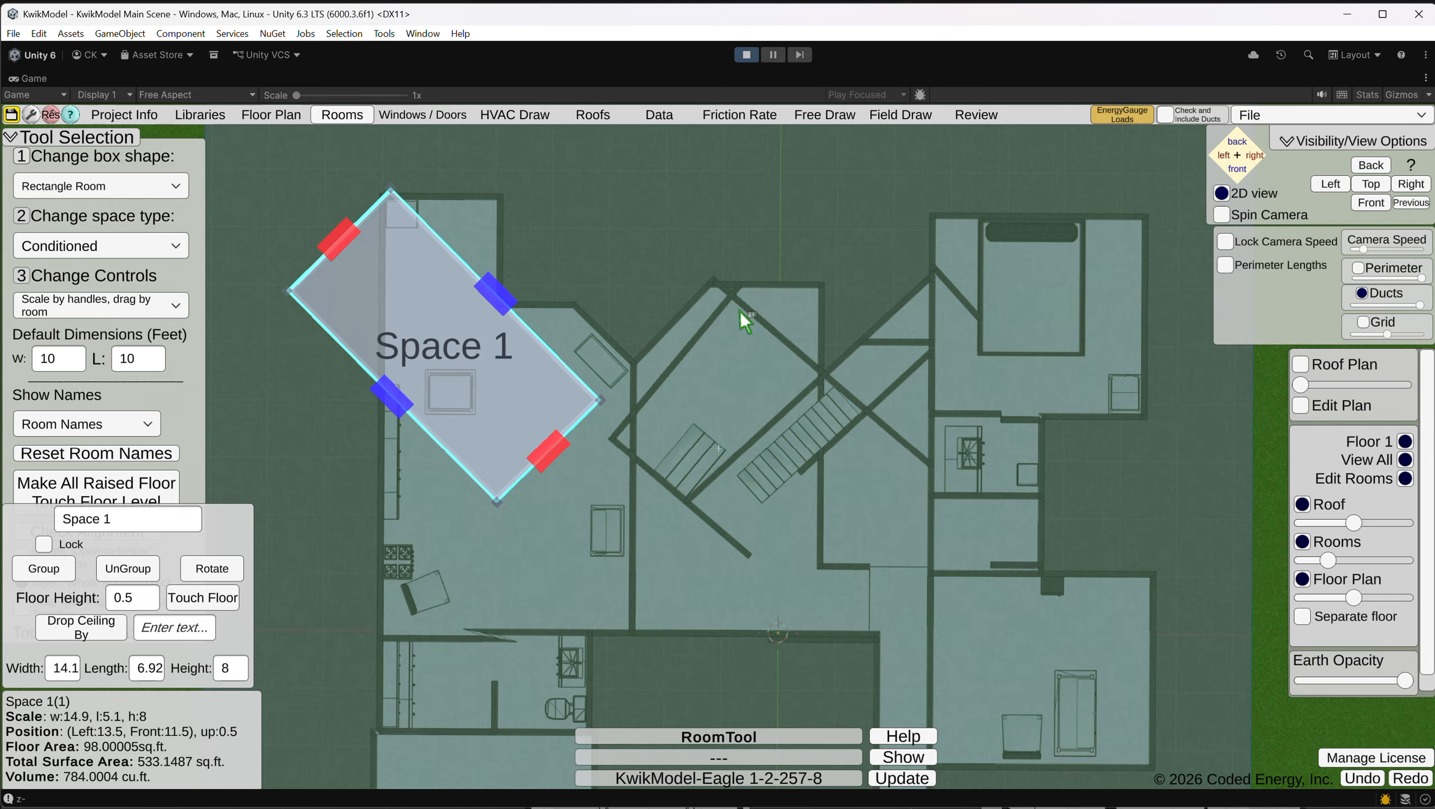
{"action": "left_click_drag", "start_coordinate": [568, 344], "coordinate": [563, 466]}
{"action": "right_click_drag", "start_coordinate": [830, 571], "coordinate": [849, 384]}
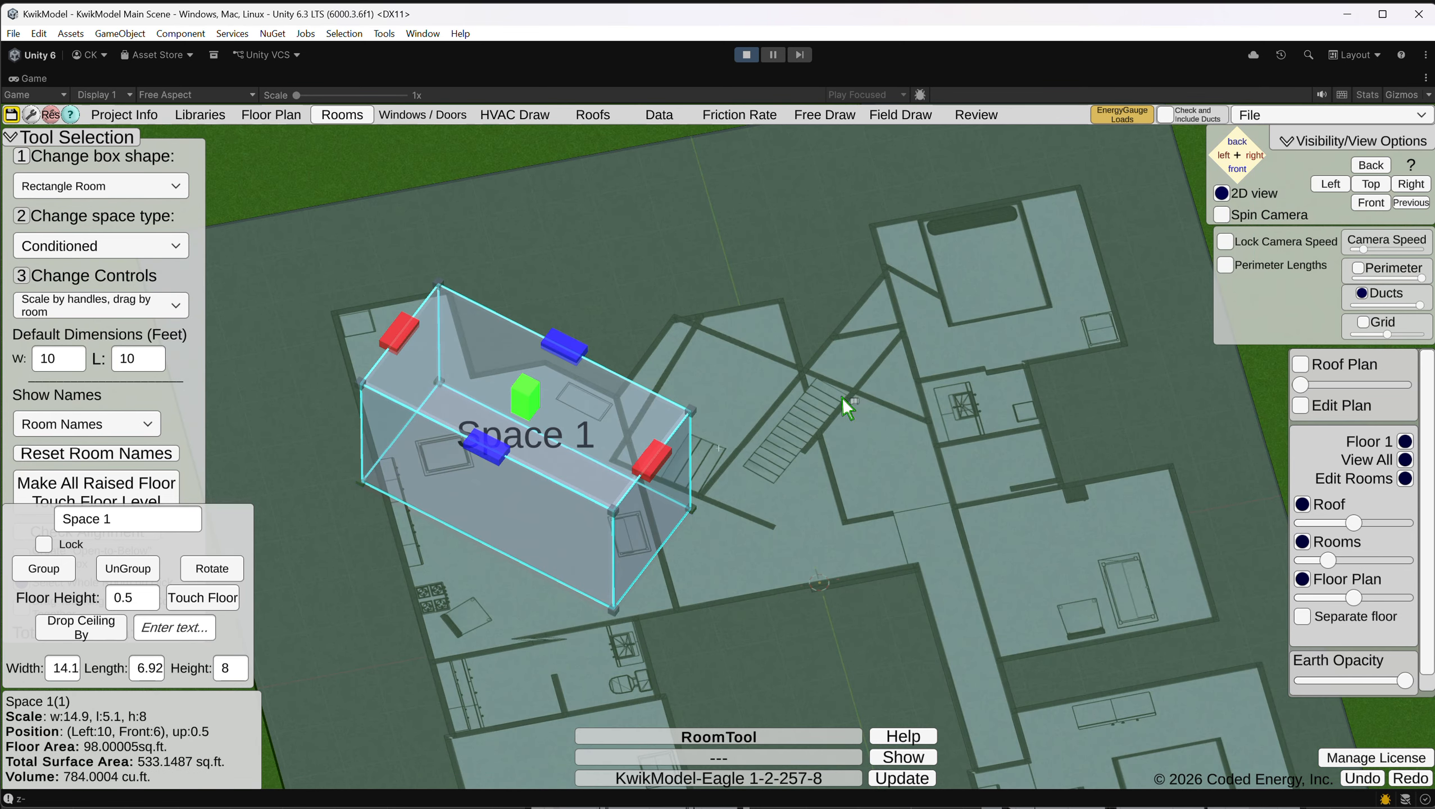
Add a Vaulted Ceiling box, fit it on top of the rotated room at about 7.63 by 14.1 ft, and deselect it.
{"action": "left_click", "coordinate": [96, 186]}
{"action": "left_click", "coordinate": [102, 249]}
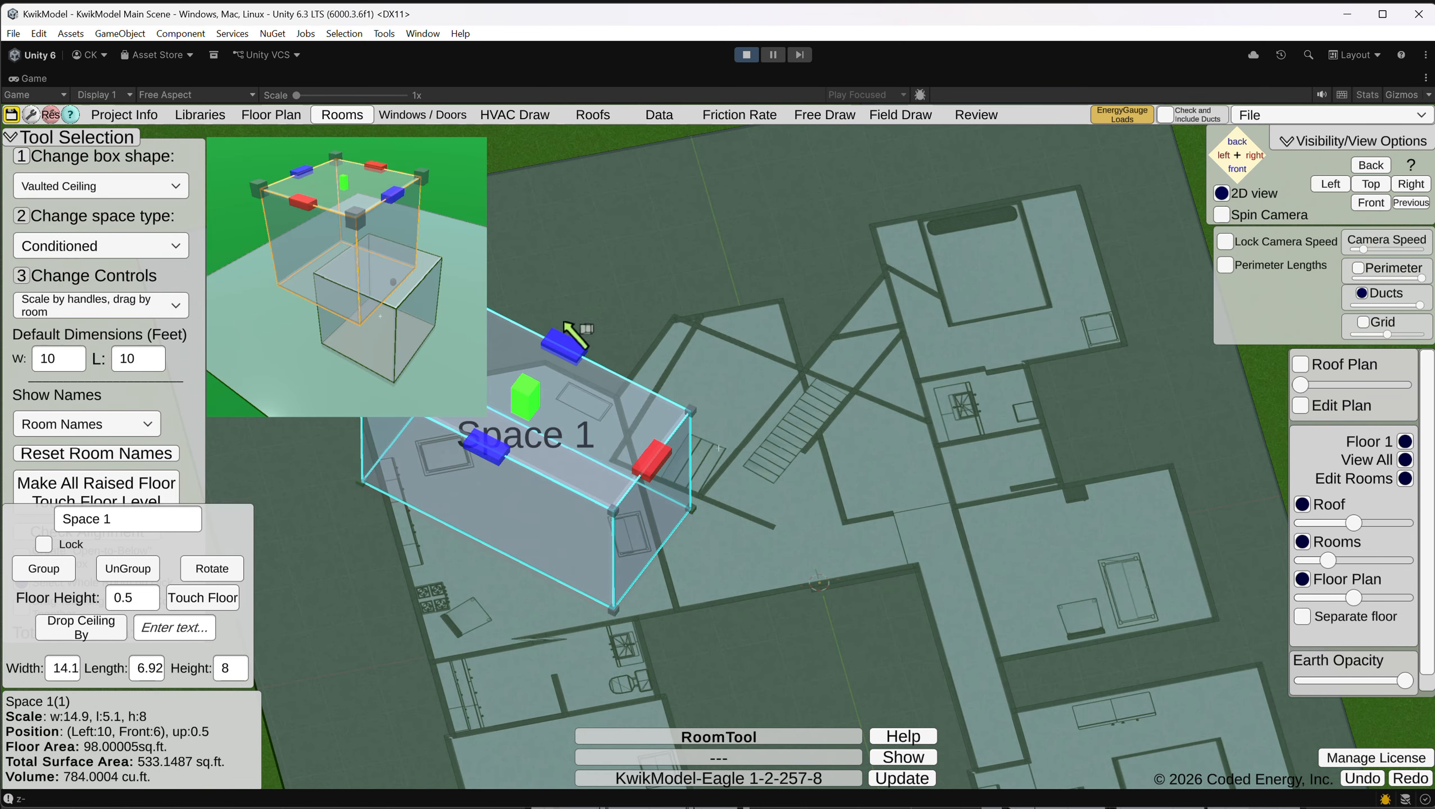
{"action": "left_click_drag", "start_coordinate": [604, 364], "coordinate": [630, 383]}
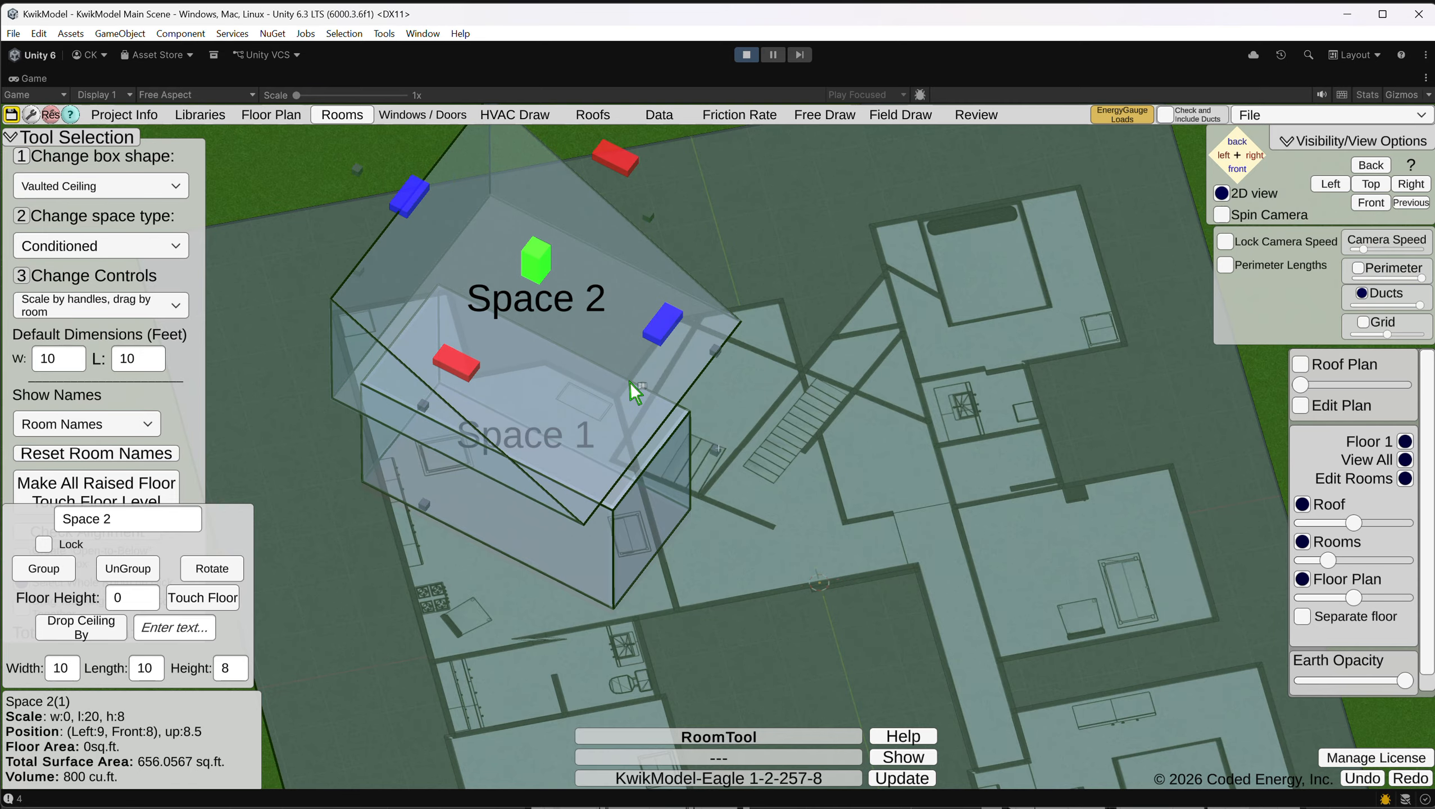
{"action": "left_click_drag", "start_coordinate": [645, 234], "coordinate": [552, 391]}
{"action": "key", "text": "Escape"}
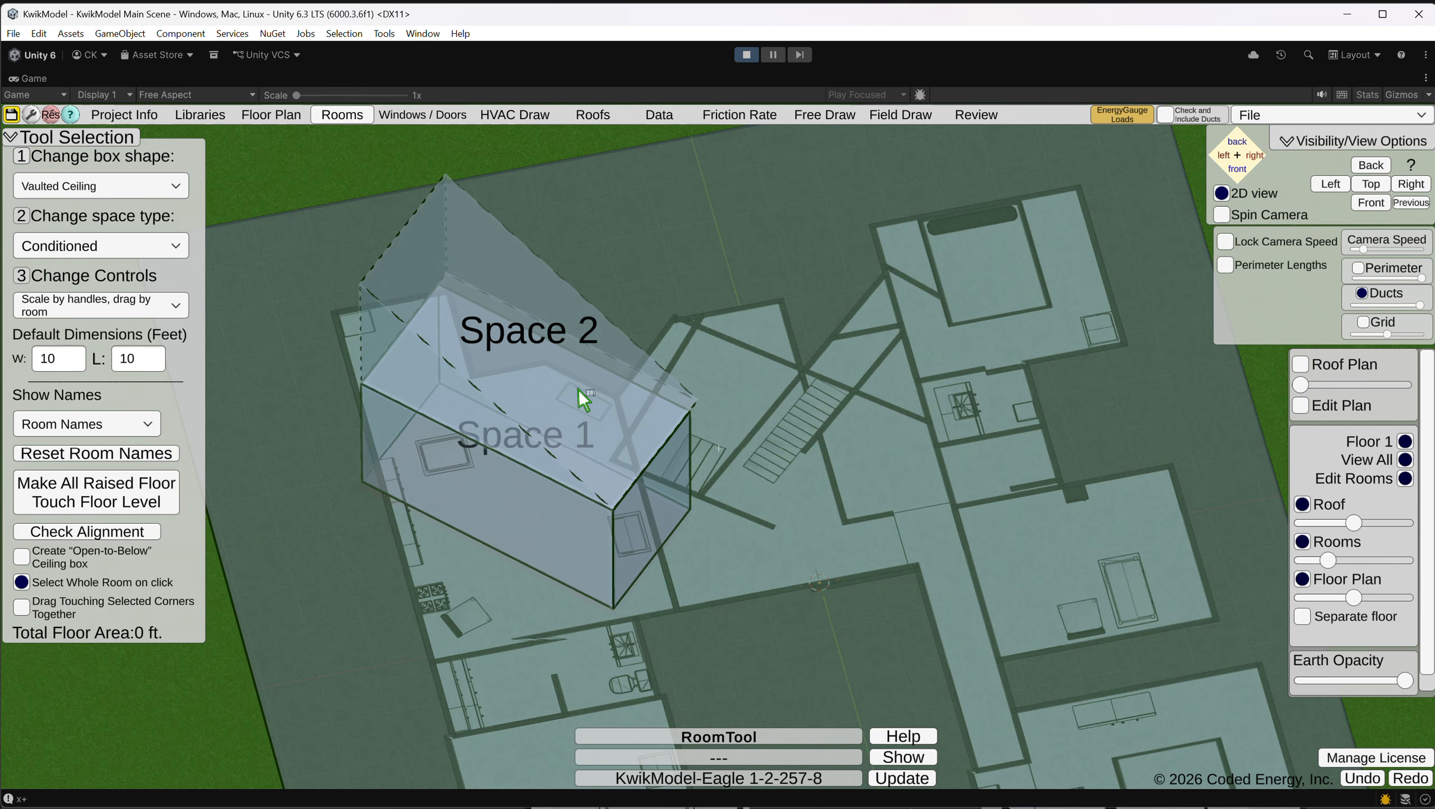
Narrow the vaulted ceiling to a width of about 6.64 ft using its side handle.
{"action": "left_click", "coordinate": [647, 398]}
{"action": "right_click_drag", "start_coordinate": [647, 399], "coordinate": [530, 333]}
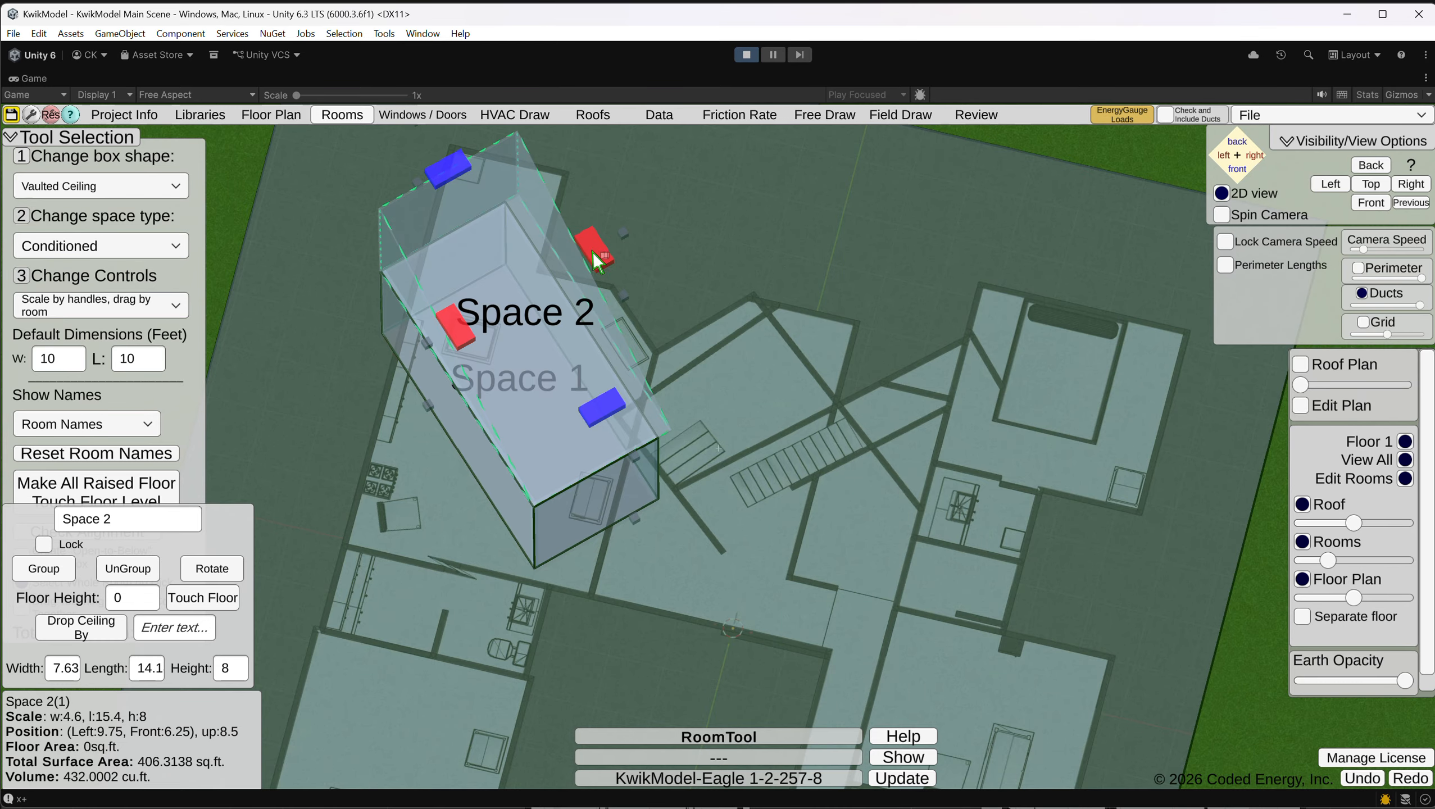
{"action": "left_click_drag", "start_coordinate": [593, 252], "coordinate": [499, 275]}
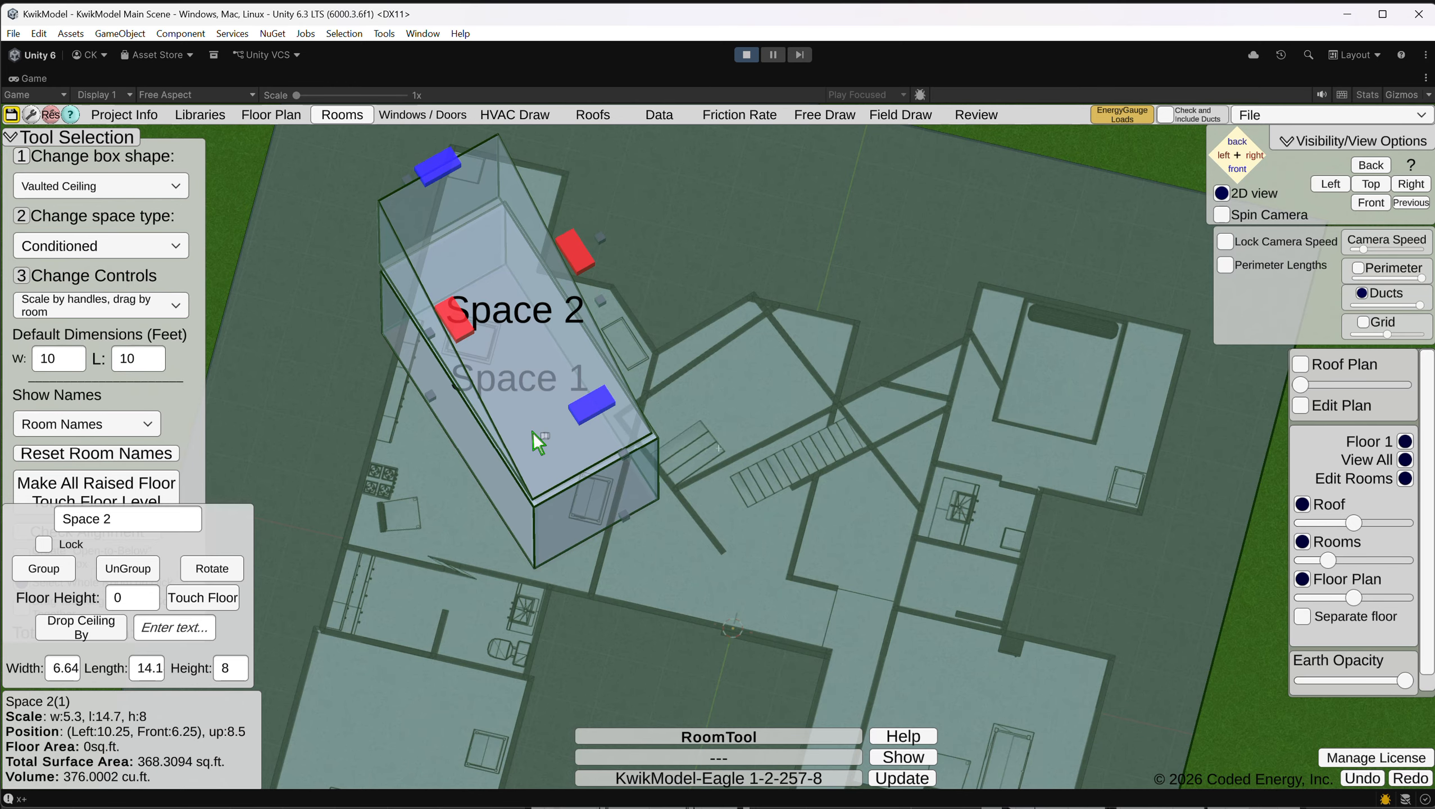
{"action": "mouse_move", "coordinate": [534, 433]}
{"action": "left_mouse_down"}
{"action": "mouse_move", "coordinate": [541, 447]}
{"action": "mouse_move", "coordinate": [532, 437]}
{"action": "left_mouse_up"}
Delete the vaulted ceiling and the rotated rectangular room beneath it.
{"action": "key", "text": "Delete"}
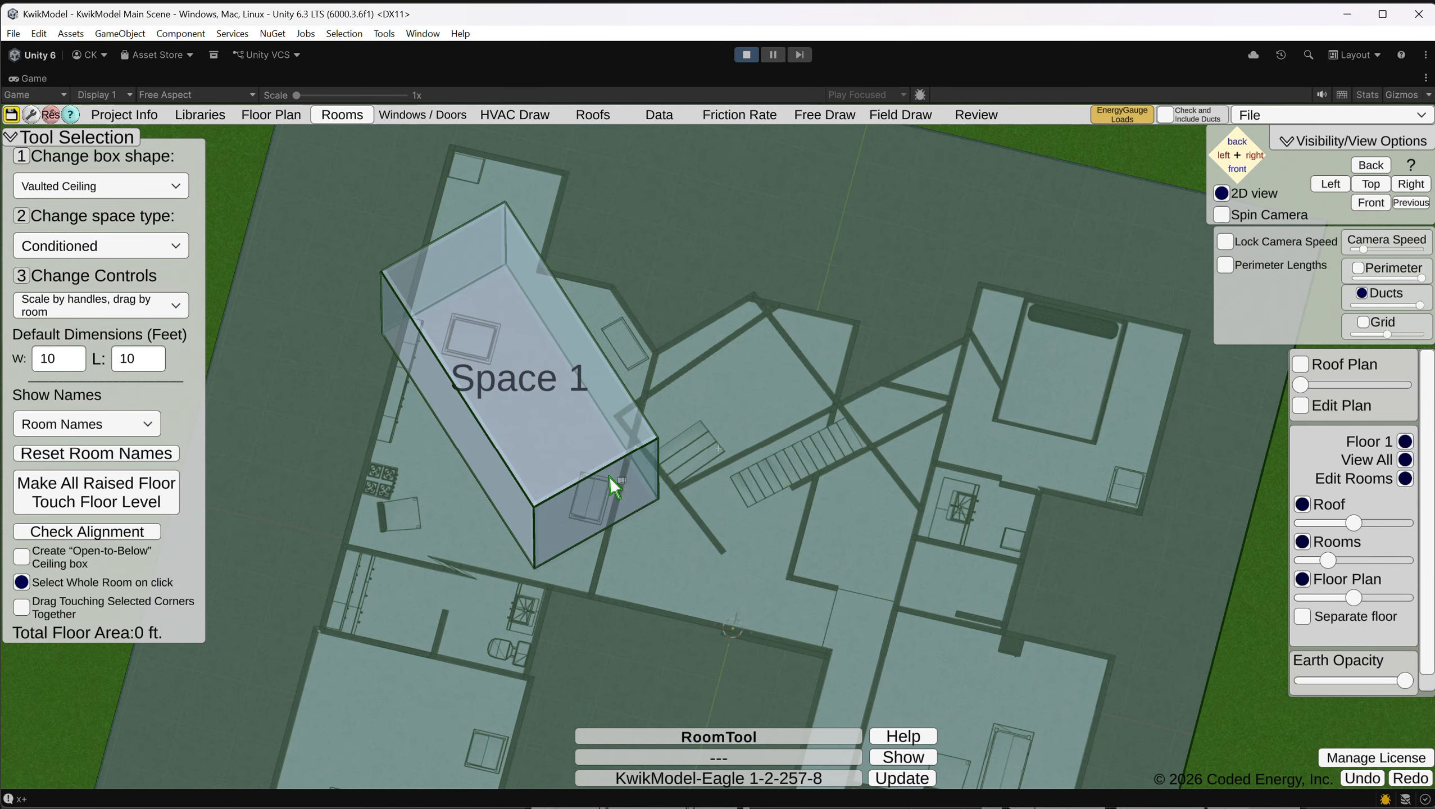
{"action": "left_click", "coordinate": [610, 477]}
{"action": "key", "text": "Delete"}
Place a Stretchy Quad room, about 6 ft by 4 ft, in the middle of the plan's upper-left wing.
{"action": "right_click_drag", "start_coordinate": [366, 172], "coordinate": [396, 211]}
{"action": "scroll", "coordinate": [507, 263], "scroll_direction": "down", "scroll_amount": 1}
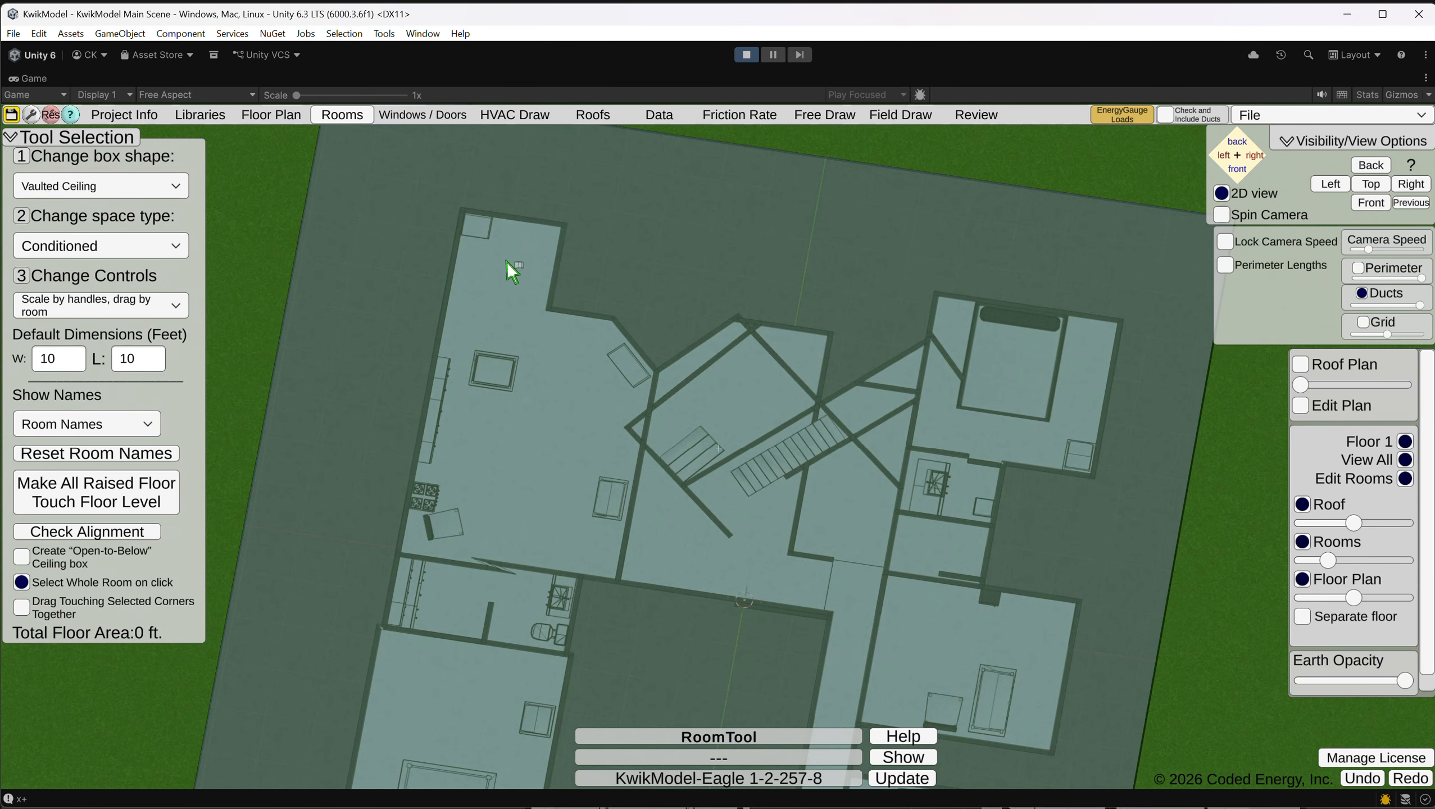
{"action": "right_click_drag", "start_coordinate": [506, 262], "coordinate": [528, 270]}
{"action": "left_click", "coordinate": [85, 186]}
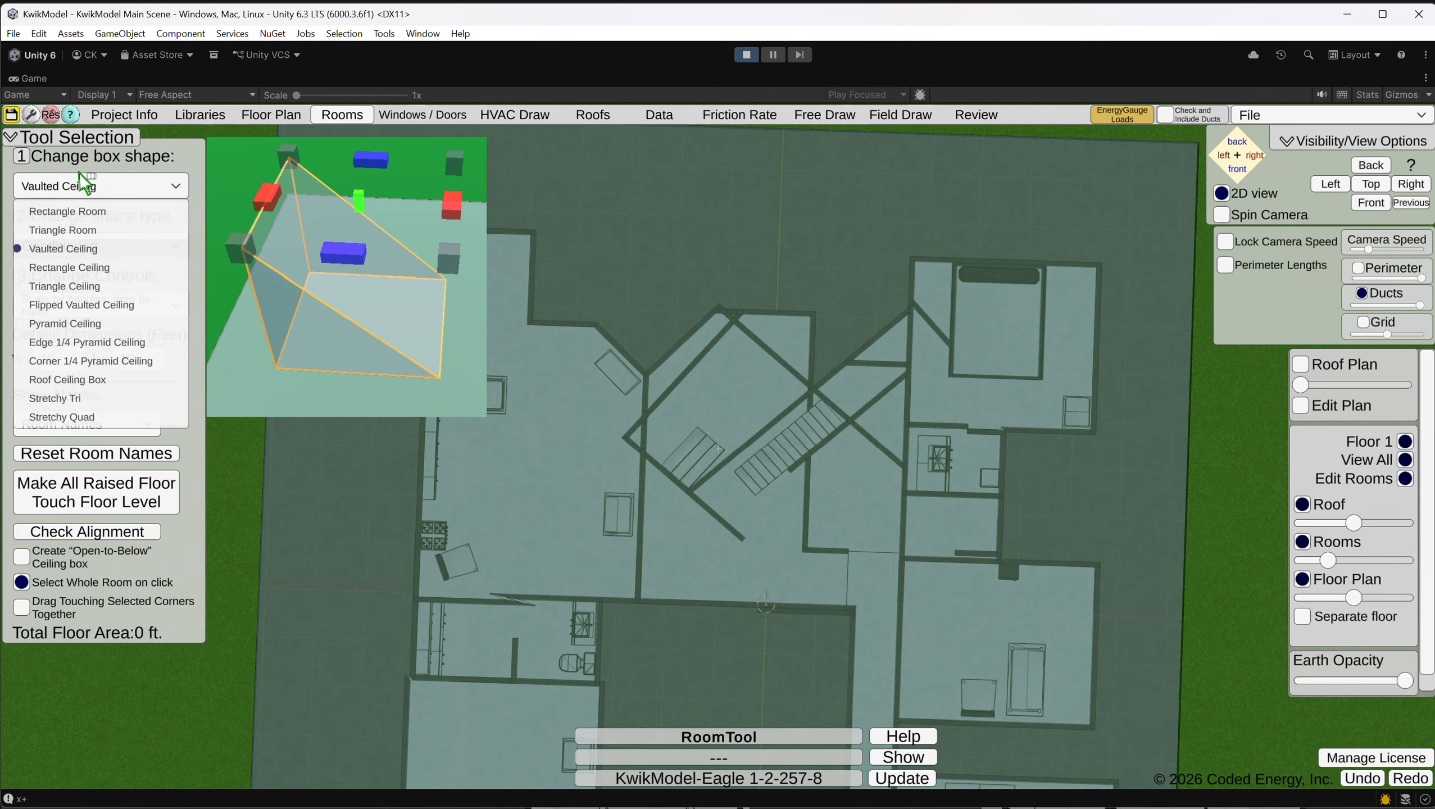
{"action": "left_click", "coordinate": [125, 416]}
{"action": "left_click", "coordinate": [562, 456]}
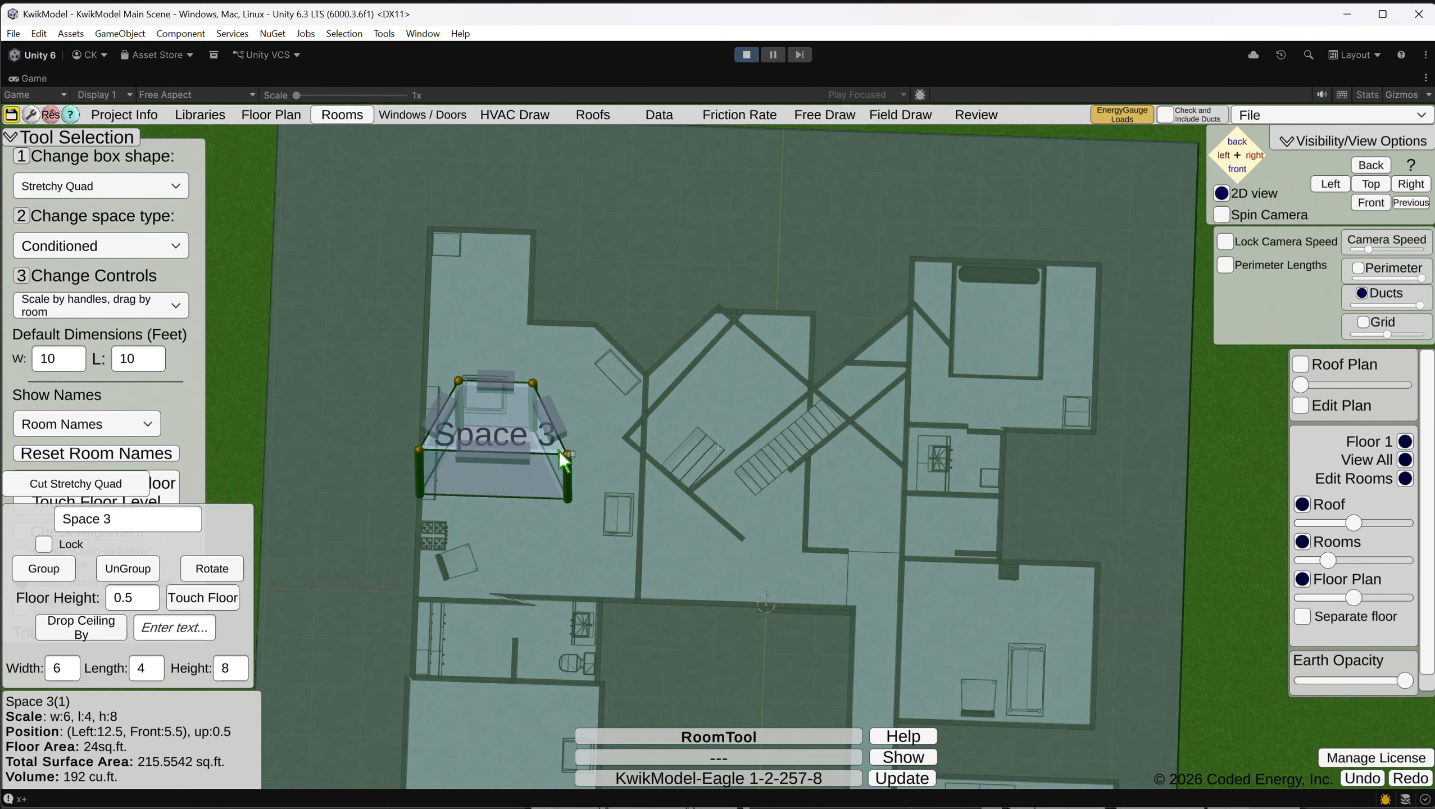
Rotate the stretchy quad repeatedly through diagonal orientations.
{"action": "key", "text": "r"}
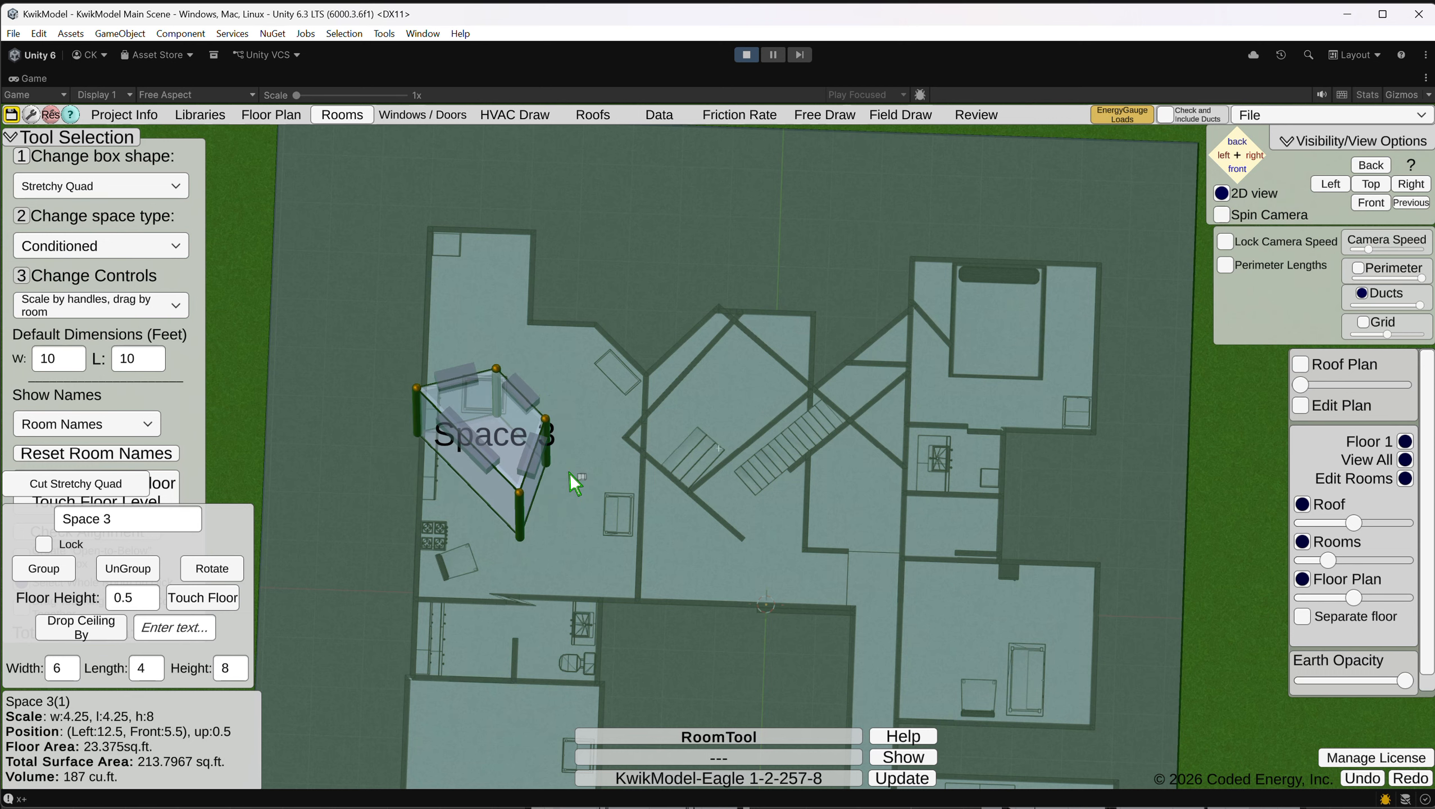
{"action": "key", "text": "r"}
{"action": "key", "text": "r"}
{"action": "key", "text": "r"}
{"action": "key", "text": "r"}
{"action": "key", "text": "r"}
{"action": "key", "text": "r"}
{"action": "key", "text": "r"}
{"action": "key", "text": "r"}
{"action": "key", "text": "r"}
{"action": "key", "text": "r"}
{"action": "key", "text": "r"}
{"action": "key", "text": "r"}
{"action": "key", "text": "r"}
{"action": "key", "text": "r"}
{"action": "key", "text": "r"}
{"action": "key", "text": "r"}
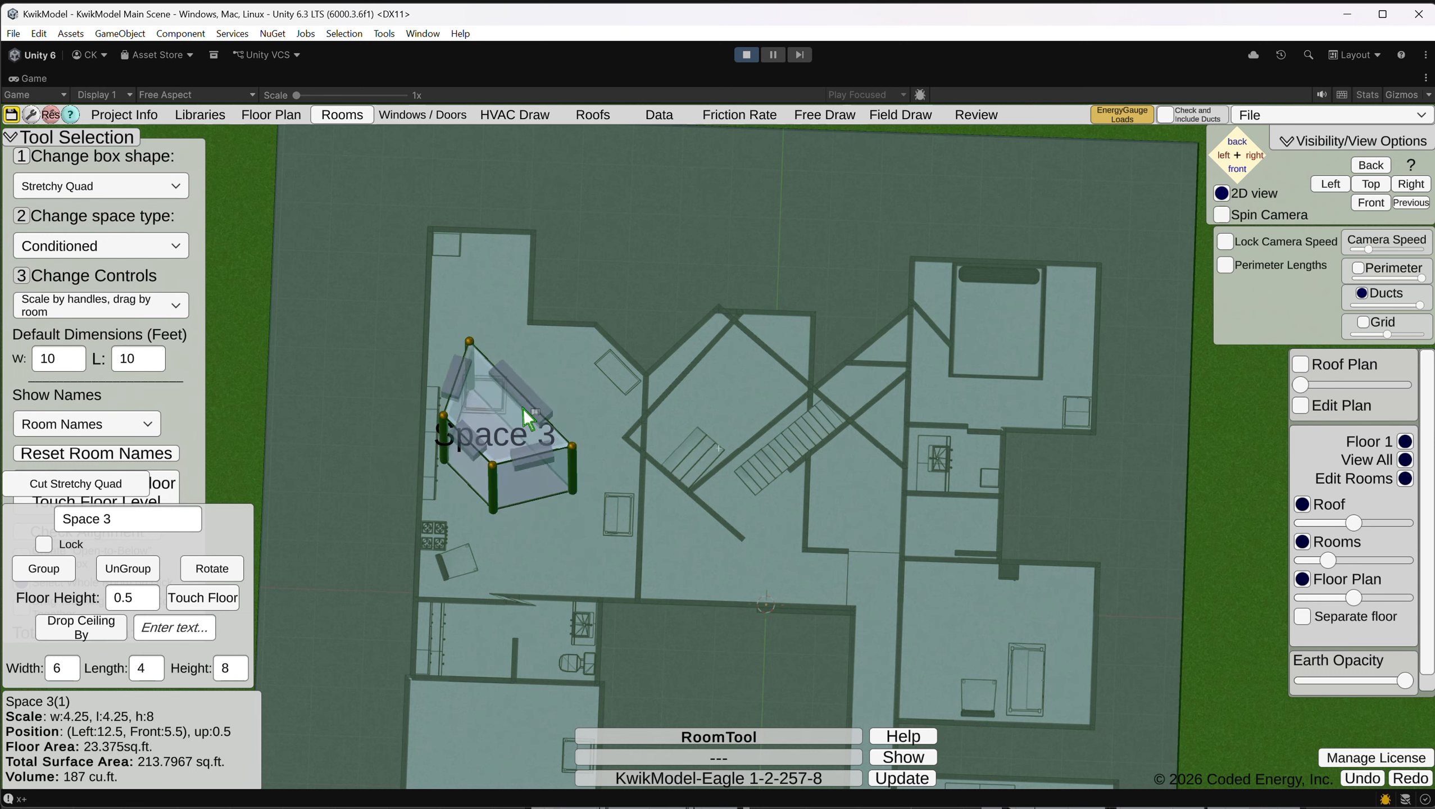
Move the stretchy quad toward the angled wall and reshape it by moving its lowest corner to Left 8, Front 2.5.
{"action": "left_click_drag", "start_coordinate": [497, 418], "coordinate": [575, 422]}
{"action": "scroll", "coordinate": [583, 433], "scroll_direction": "up", "scroll_amount": 1}
{"action": "right_click_drag", "start_coordinate": [591, 442], "coordinate": [620, 575]}
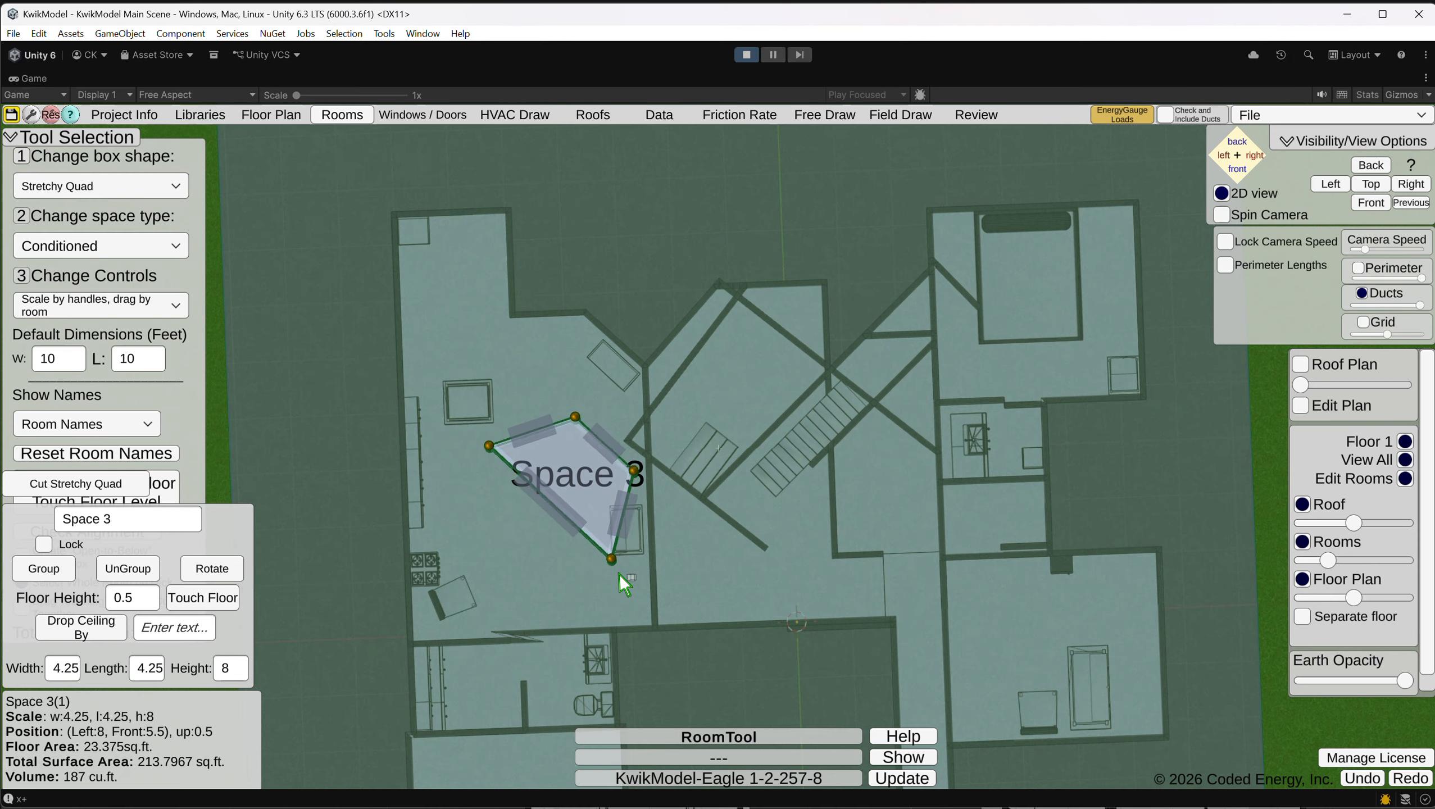
{"action": "left_click", "coordinate": [613, 562]}
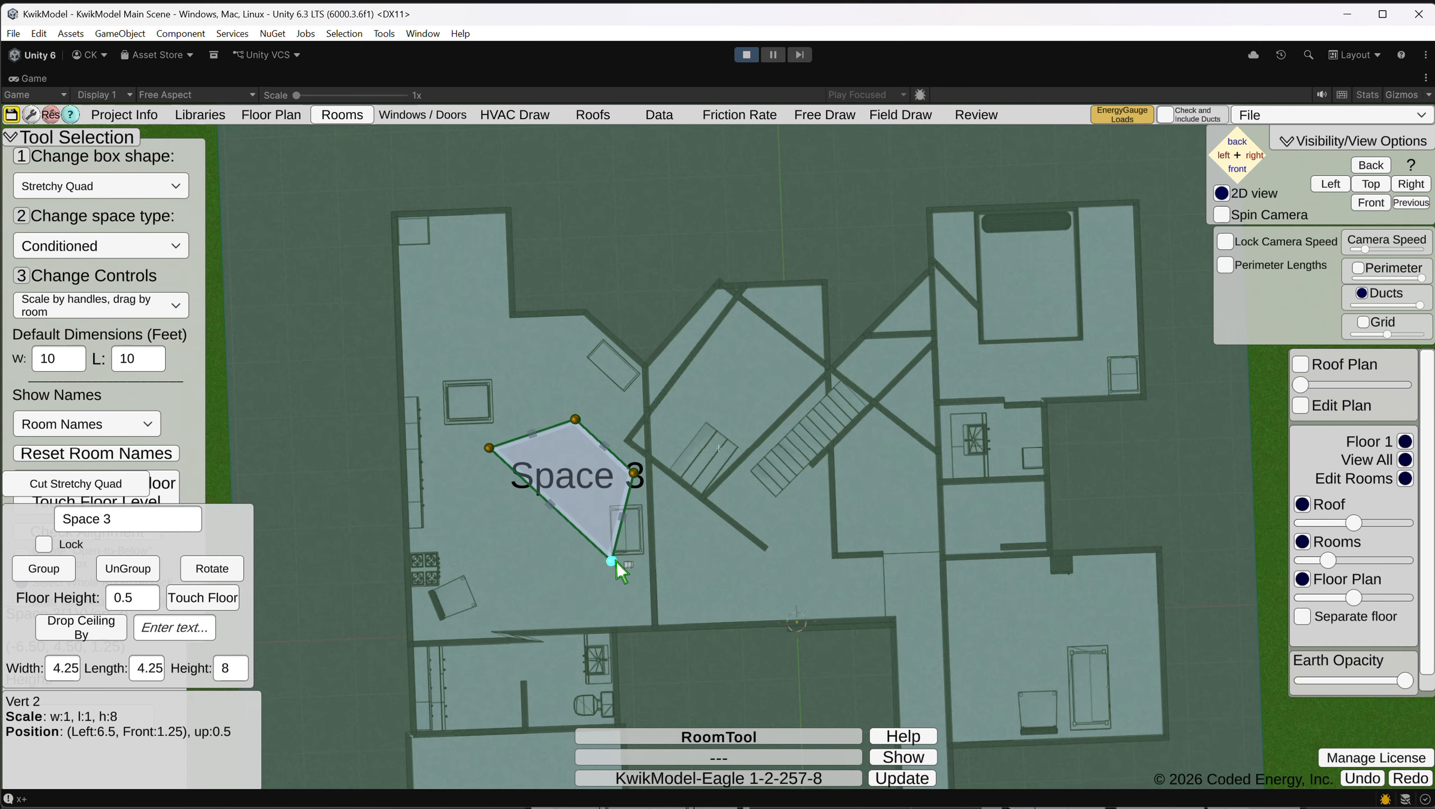
{"action": "left_click_drag", "start_coordinate": [612, 561], "coordinate": [580, 536]}
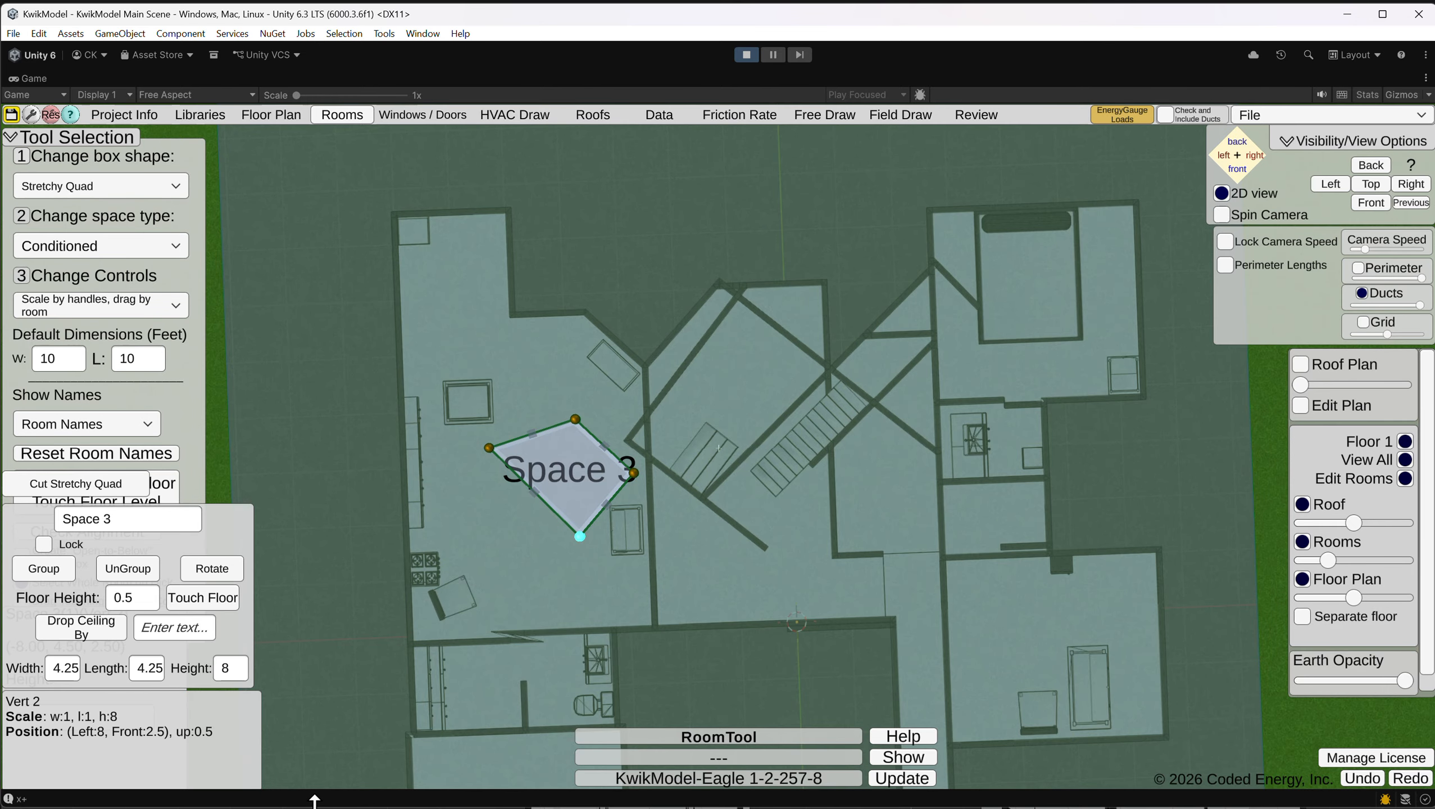
Try the 16:9 aspect ratio for the game view, restore Free Aspect, and deselect the stretchy quad.
{"action": "left_click_drag", "start_coordinate": [315, 805], "coordinate": [314, 808]}
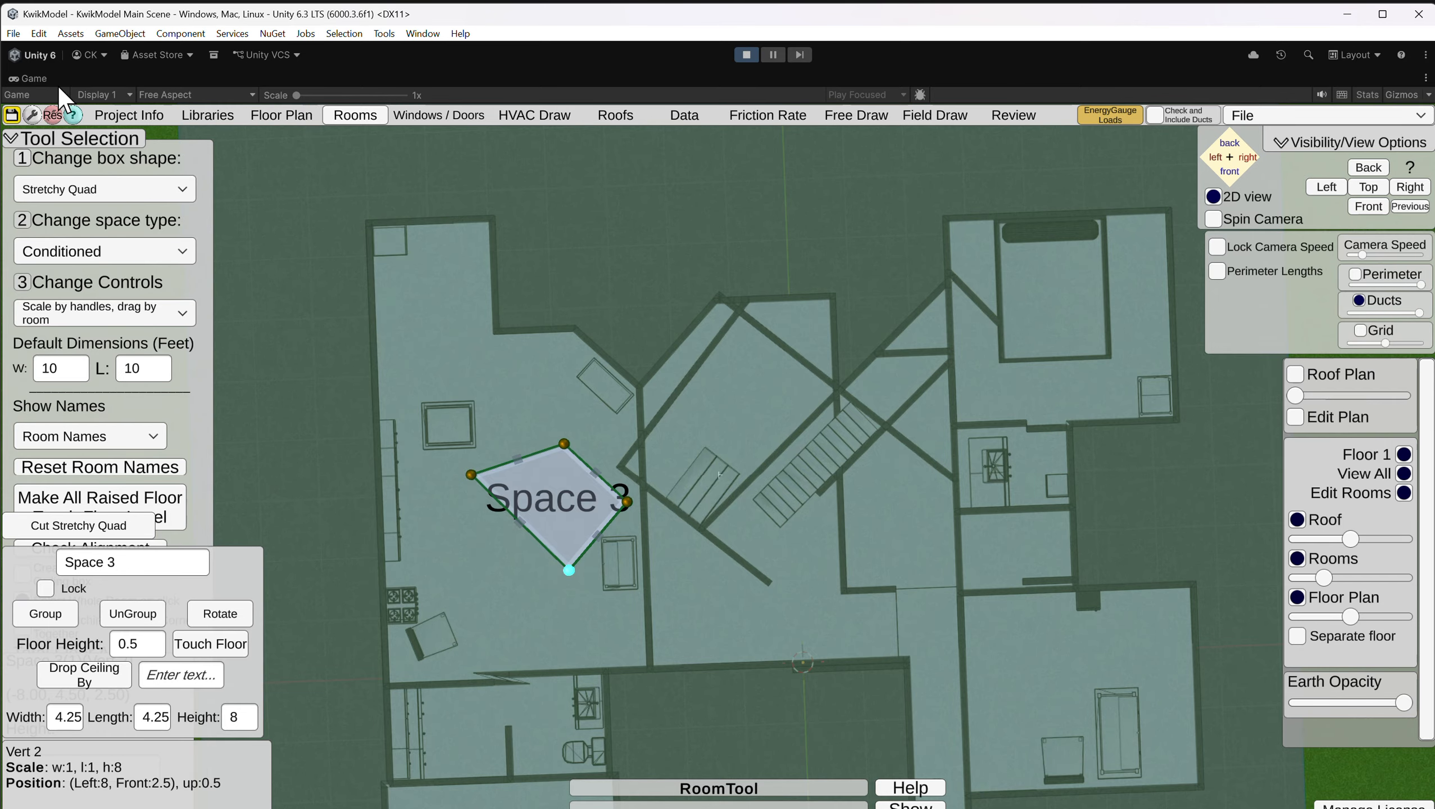
{"action": "left_click", "coordinate": [222, 92]}
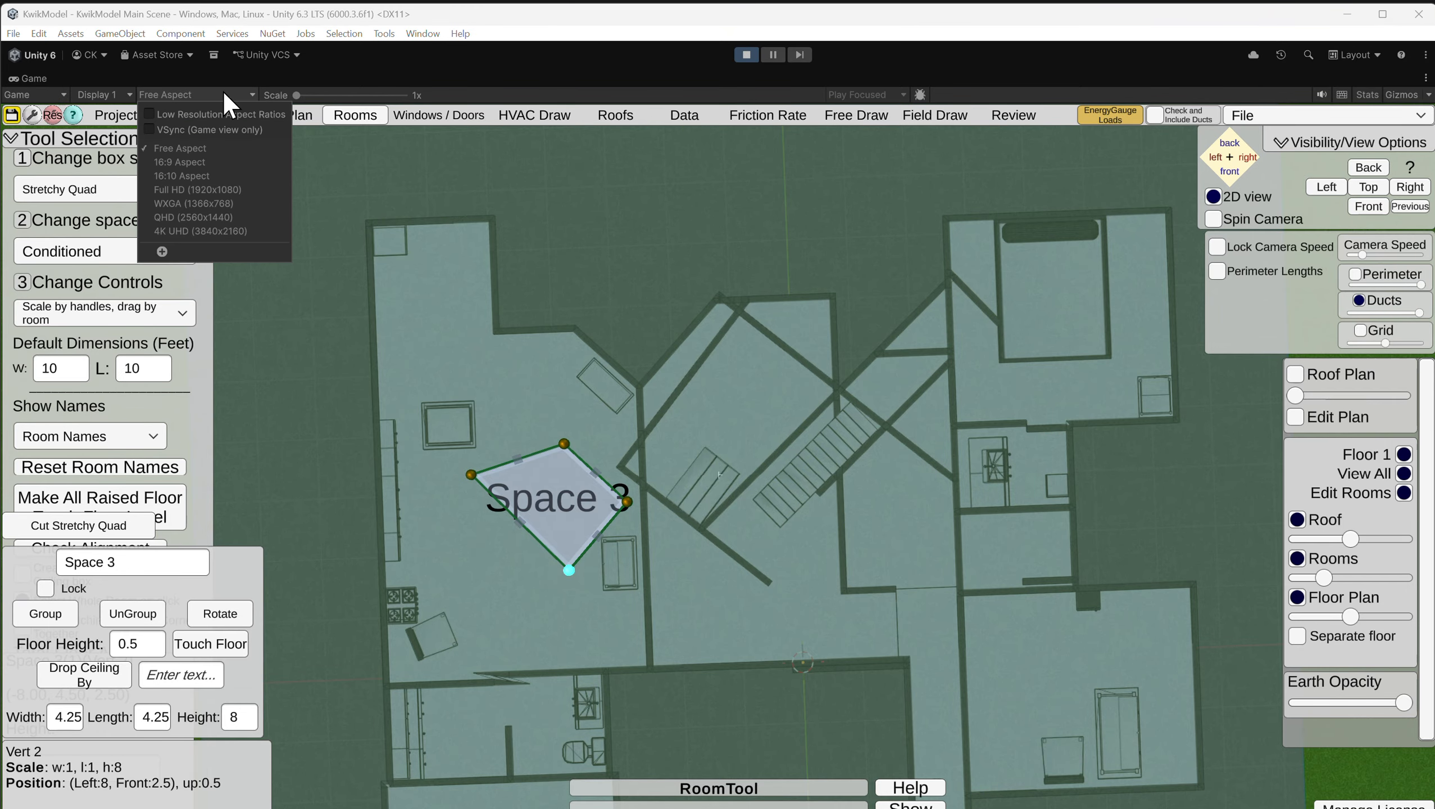
{"action": "left_click", "coordinate": [177, 162]}
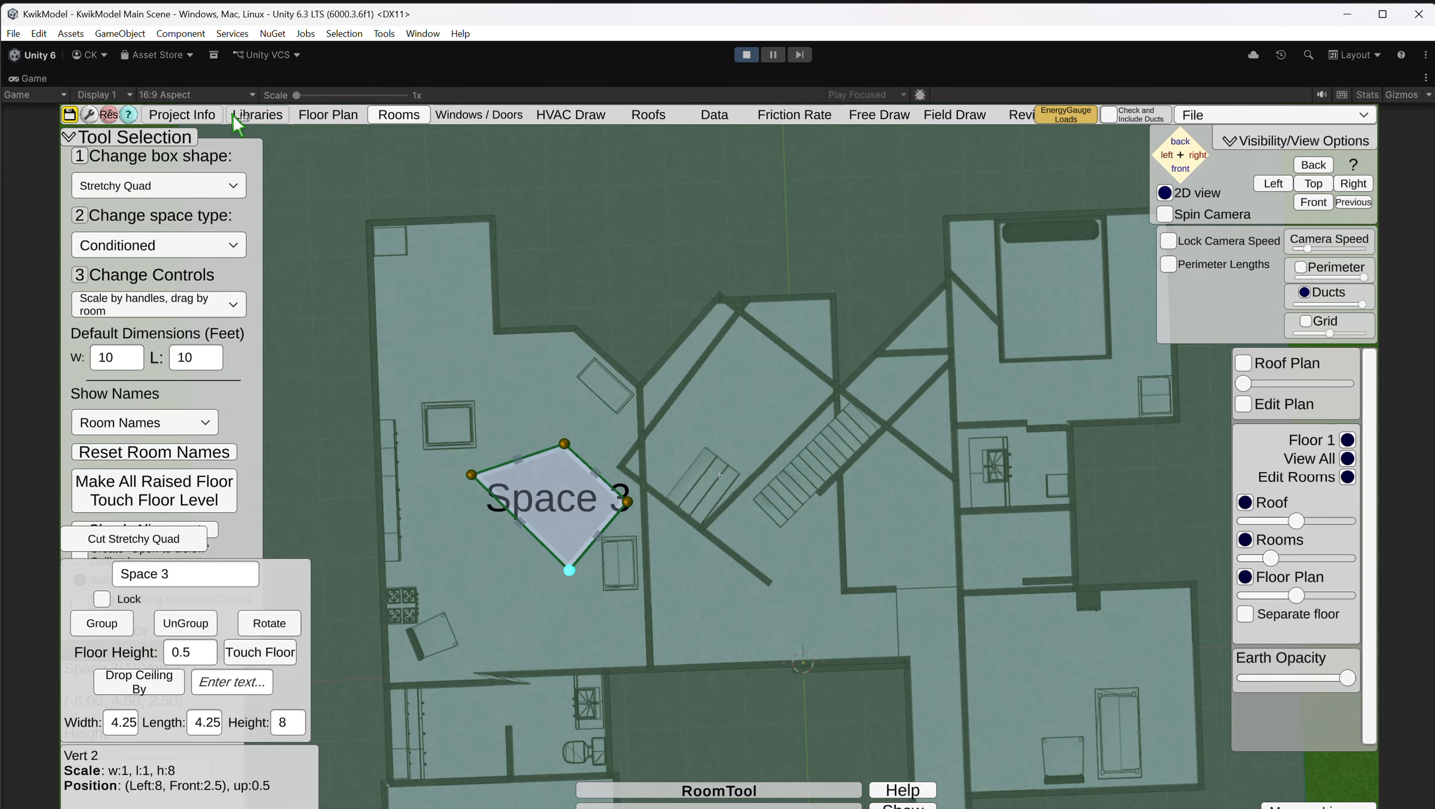
{"action": "left_click", "coordinate": [195, 94]}
{"action": "left_click", "coordinate": [182, 148]}
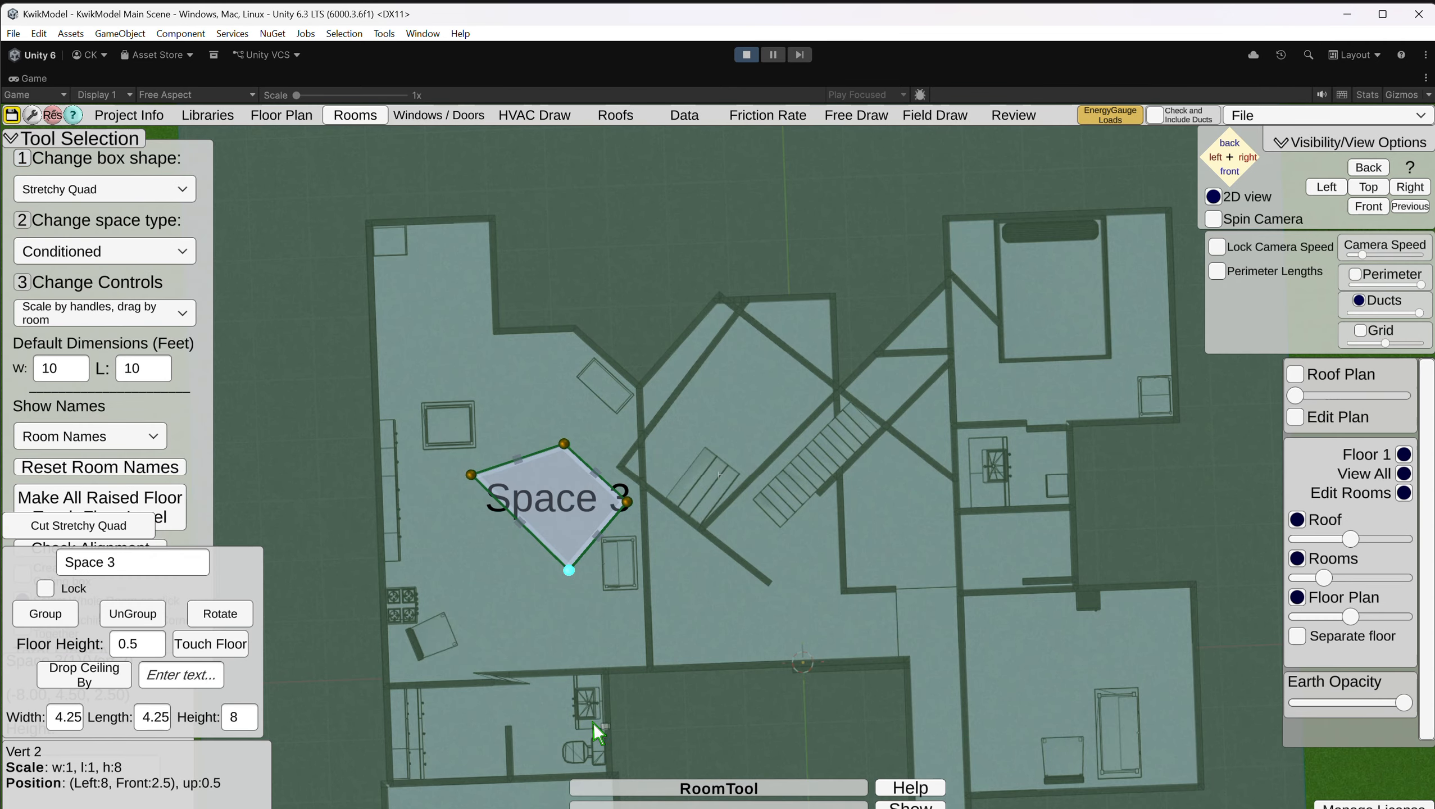
{"action": "left_click", "coordinate": [634, 668]}
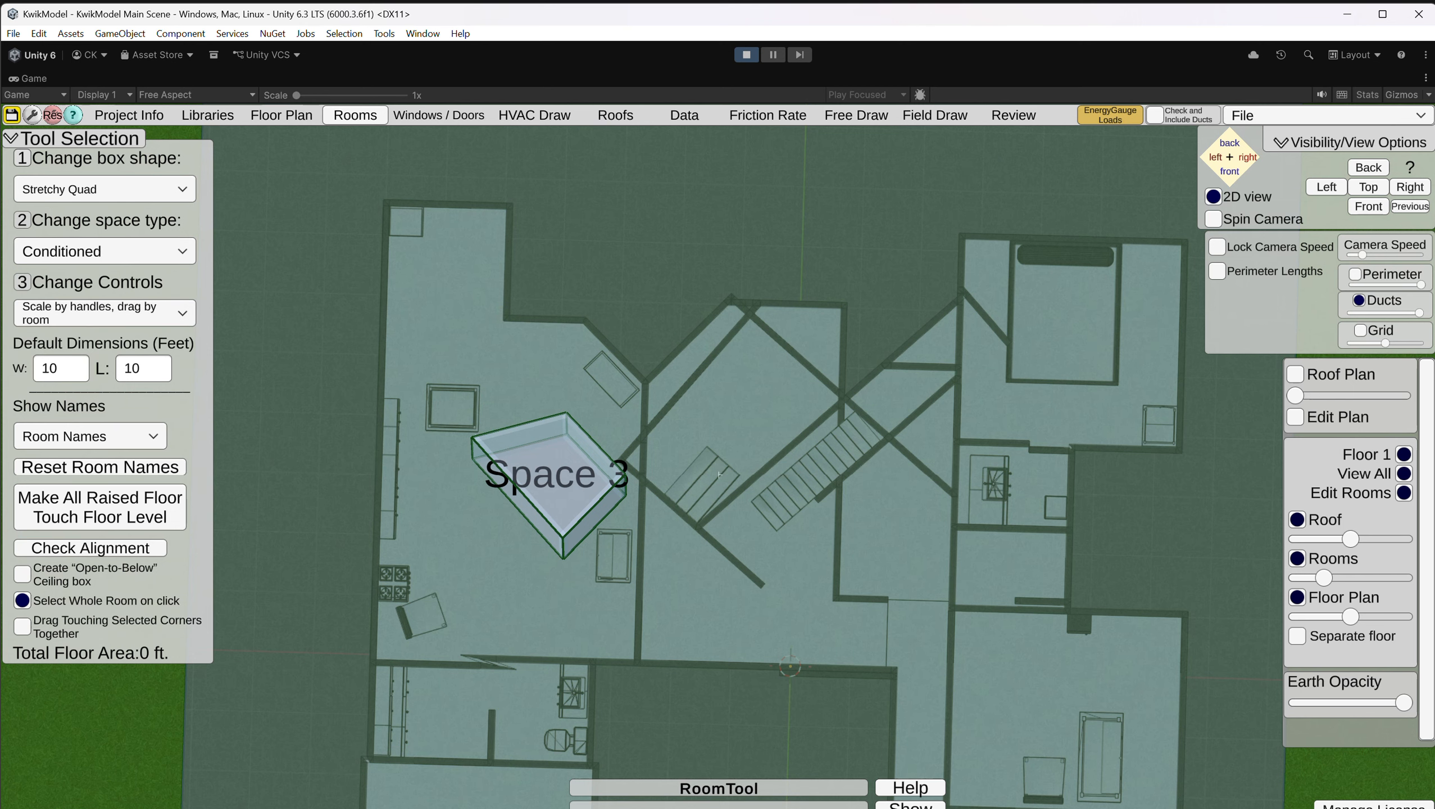
{"action": "left_click_drag", "start_coordinate": [1433, 808], "coordinate": [1433, 804]}
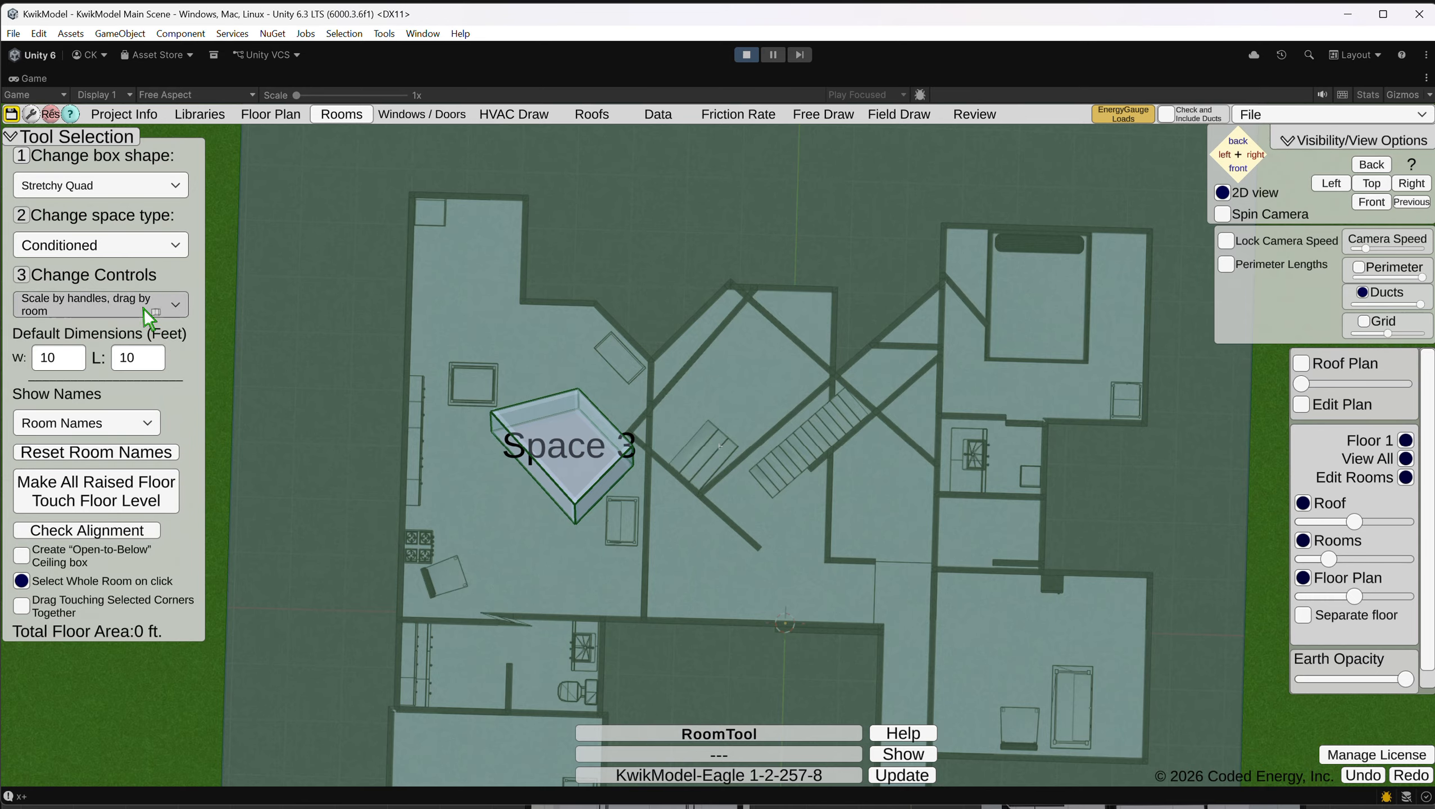
Place a 10 ft by 10 ft Rectangle Room over the plan's upper-left corner and dismiss the save reminder.
{"action": "left_click", "coordinate": [107, 306]}
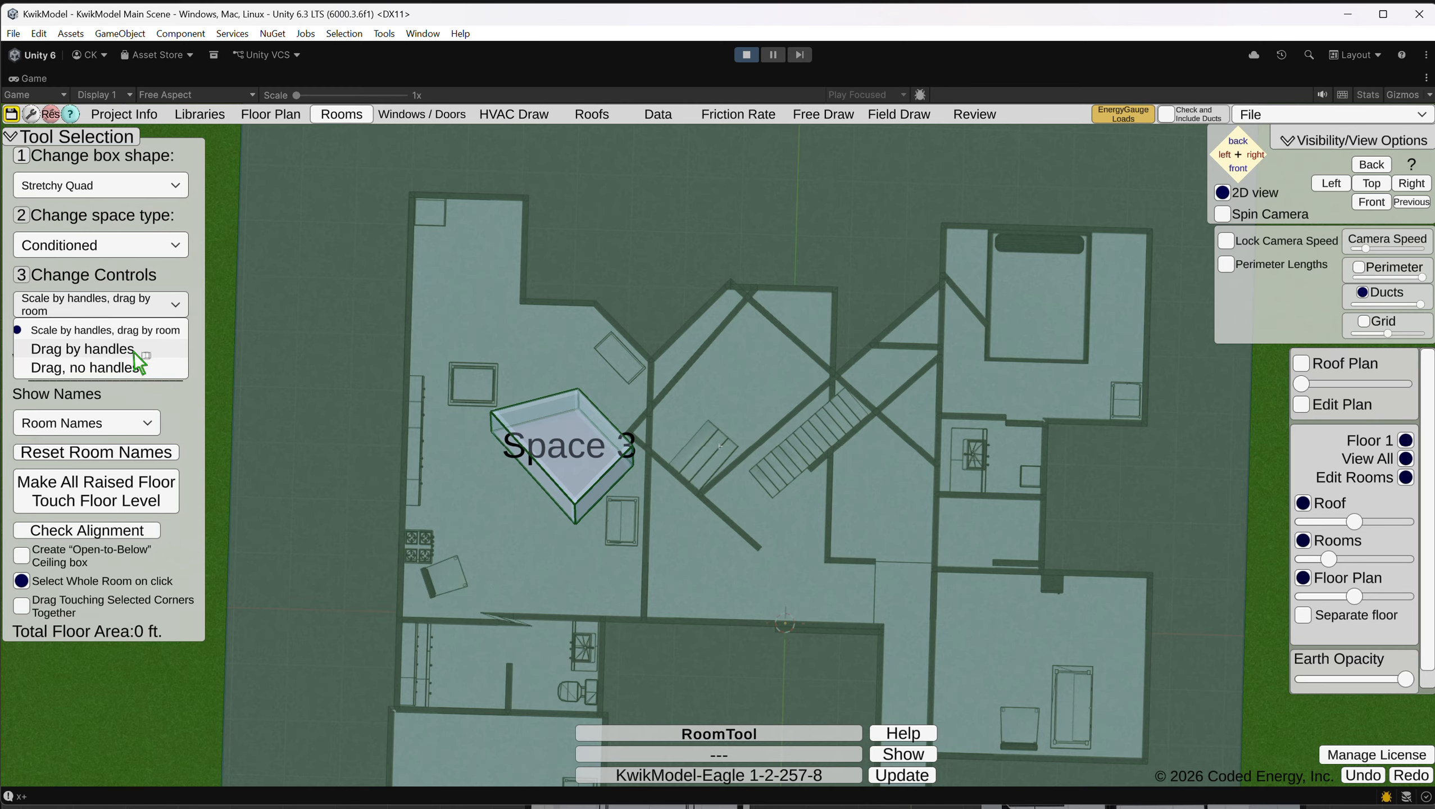
{"action": "left_click", "coordinate": [736, 504]}
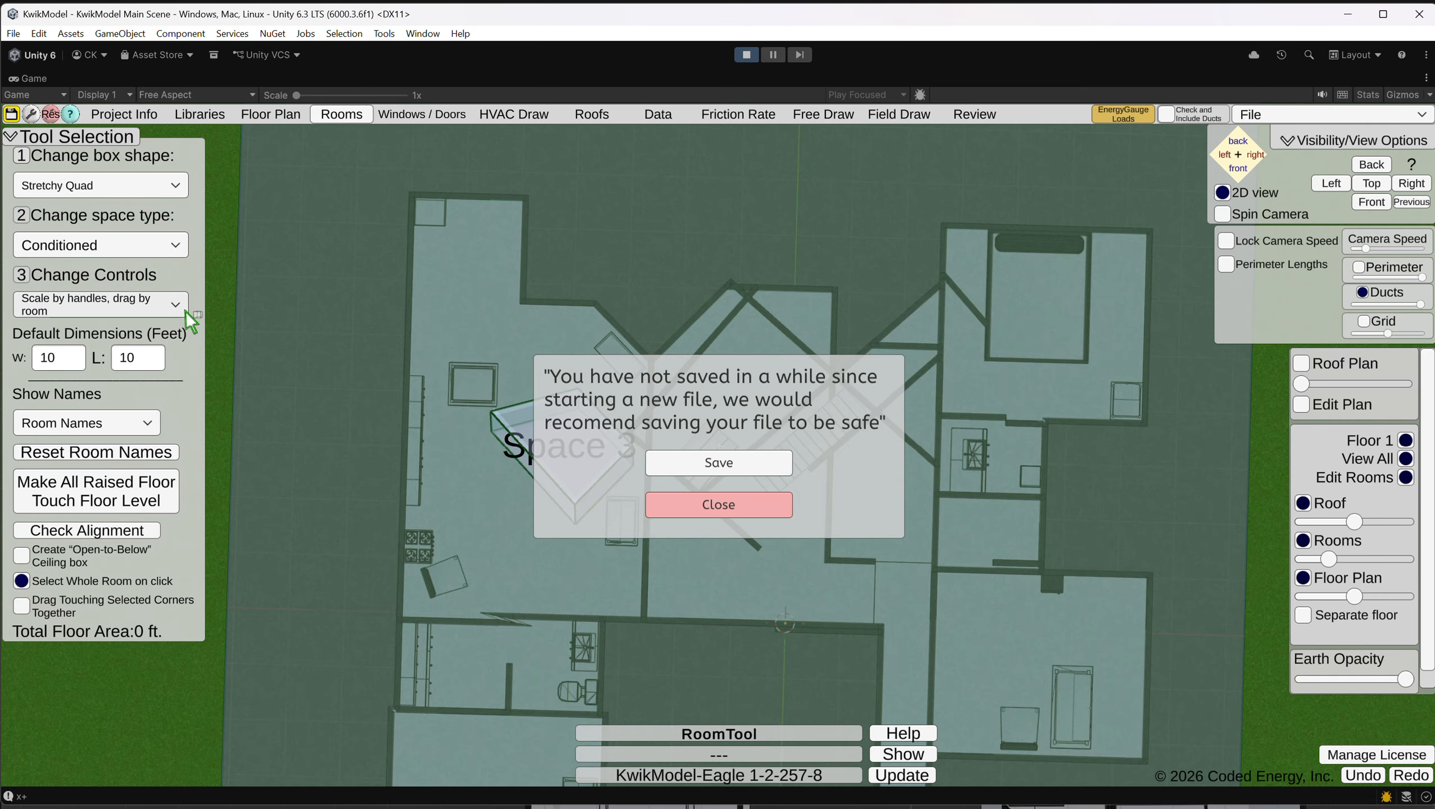
{"action": "left_click", "coordinate": [96, 184]}
{"action": "left_click", "coordinate": [134, 218]}
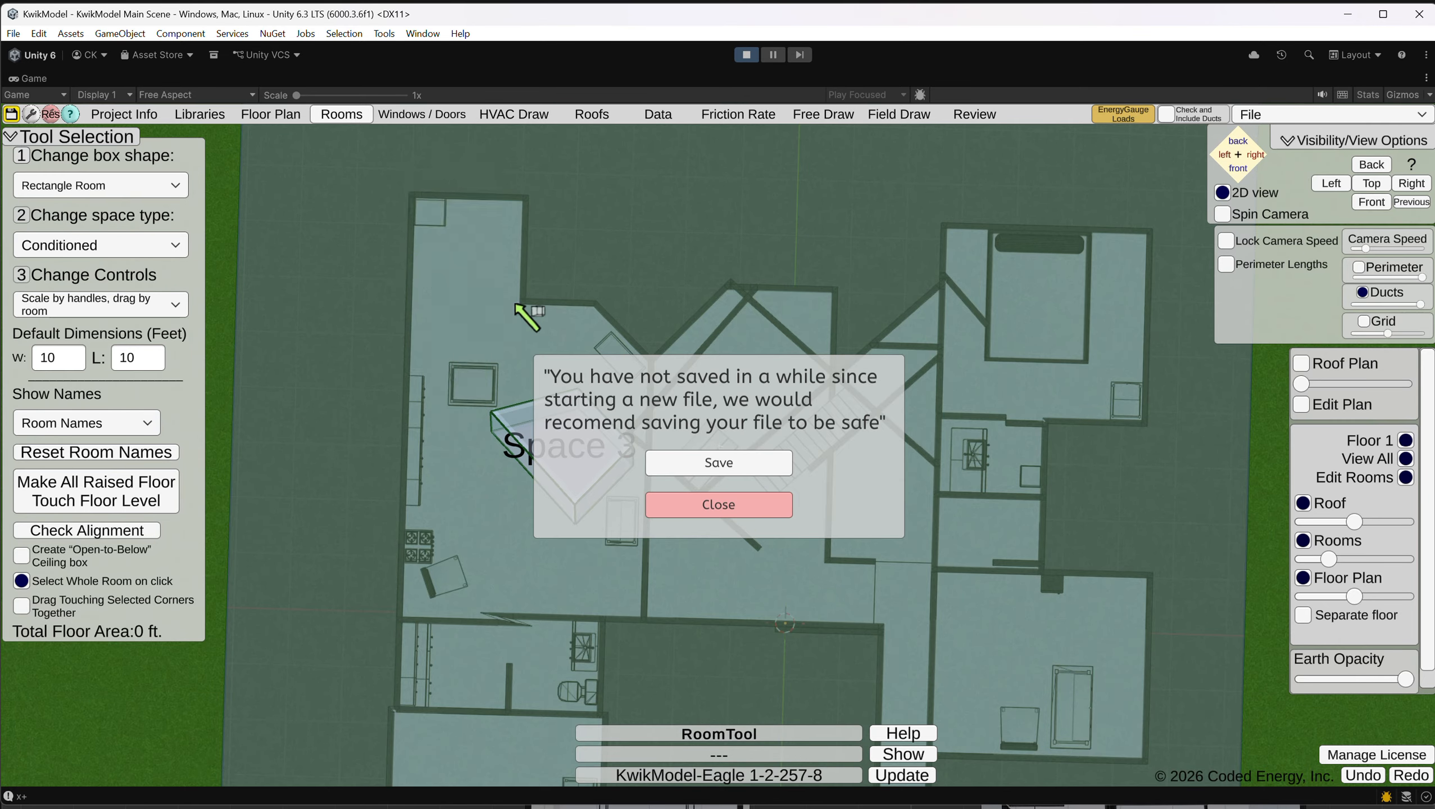
{"action": "left_click", "coordinate": [724, 503]}
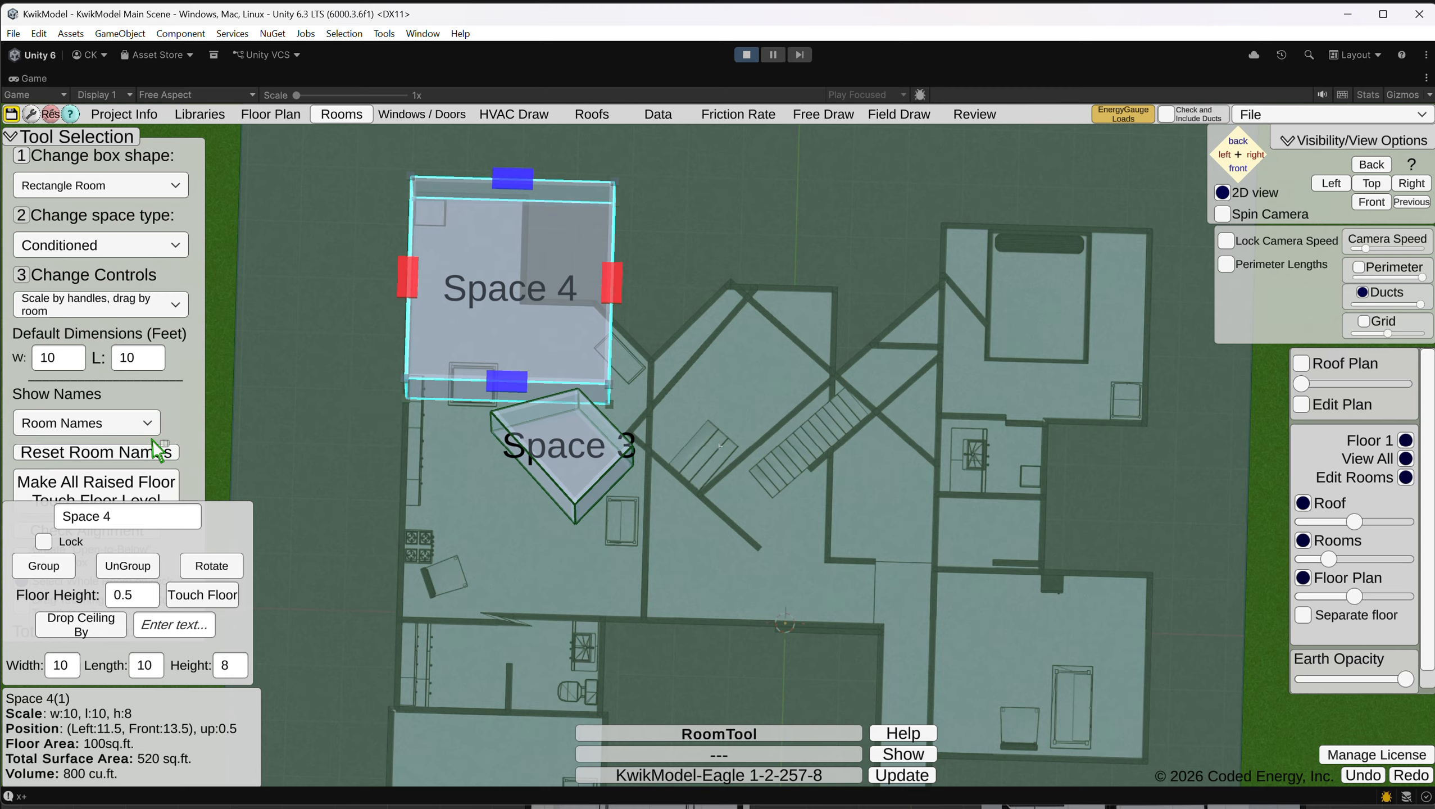
Change the room controls to Drag by handles for the new rectangular room.
{"action": "left_click", "coordinate": [133, 312]}
{"action": "left_click", "coordinate": [121, 346]}
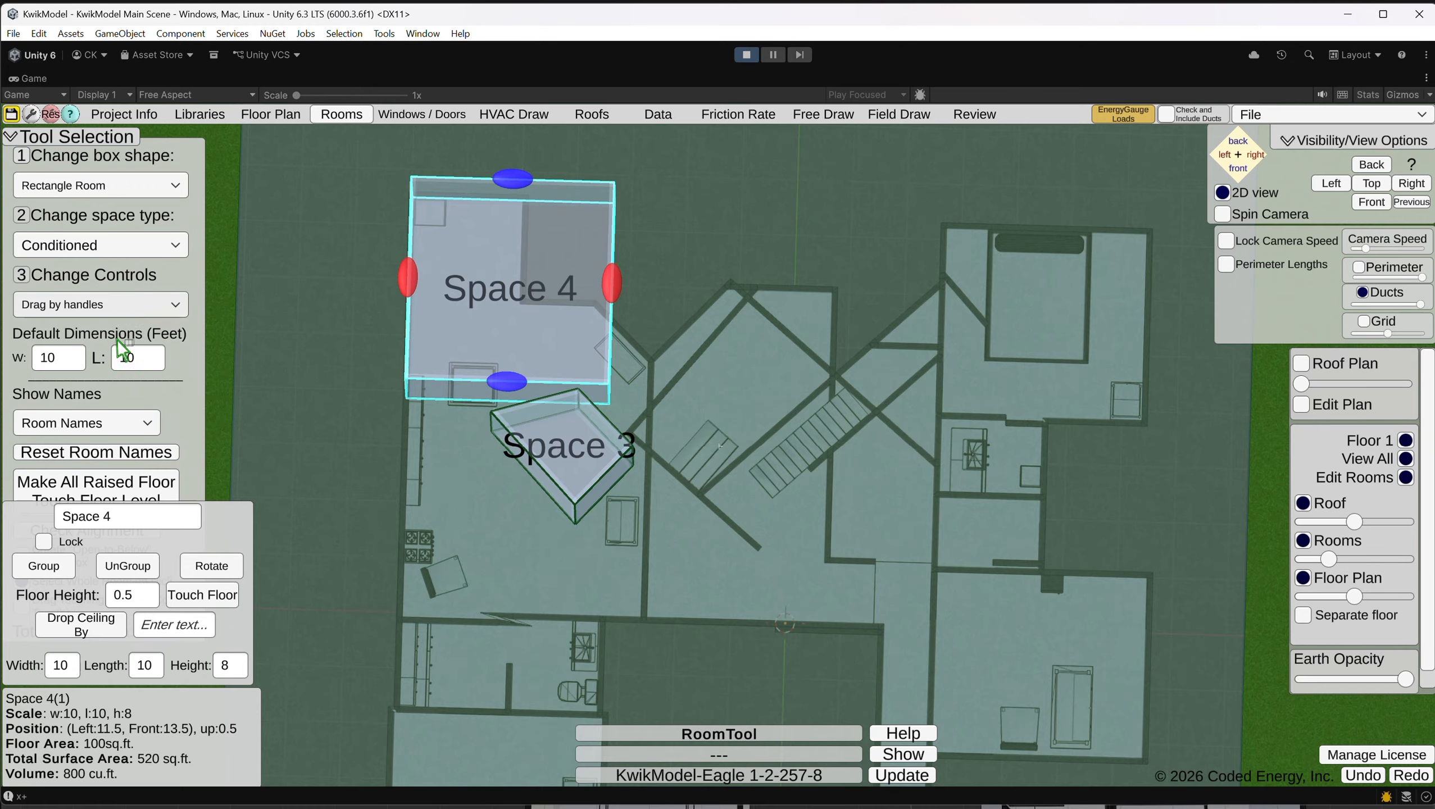
Move the rectangular room by its handles, change the controls to Drag, no handles, and delete that room from the plan's upper-left corner.
{"action": "left_click_drag", "start_coordinate": [567, 284], "coordinate": [390, 287]}
{"action": "left_click", "coordinate": [89, 305]}
{"action": "left_click", "coordinate": [77, 370]}
{"action": "key", "text": "Delete"}
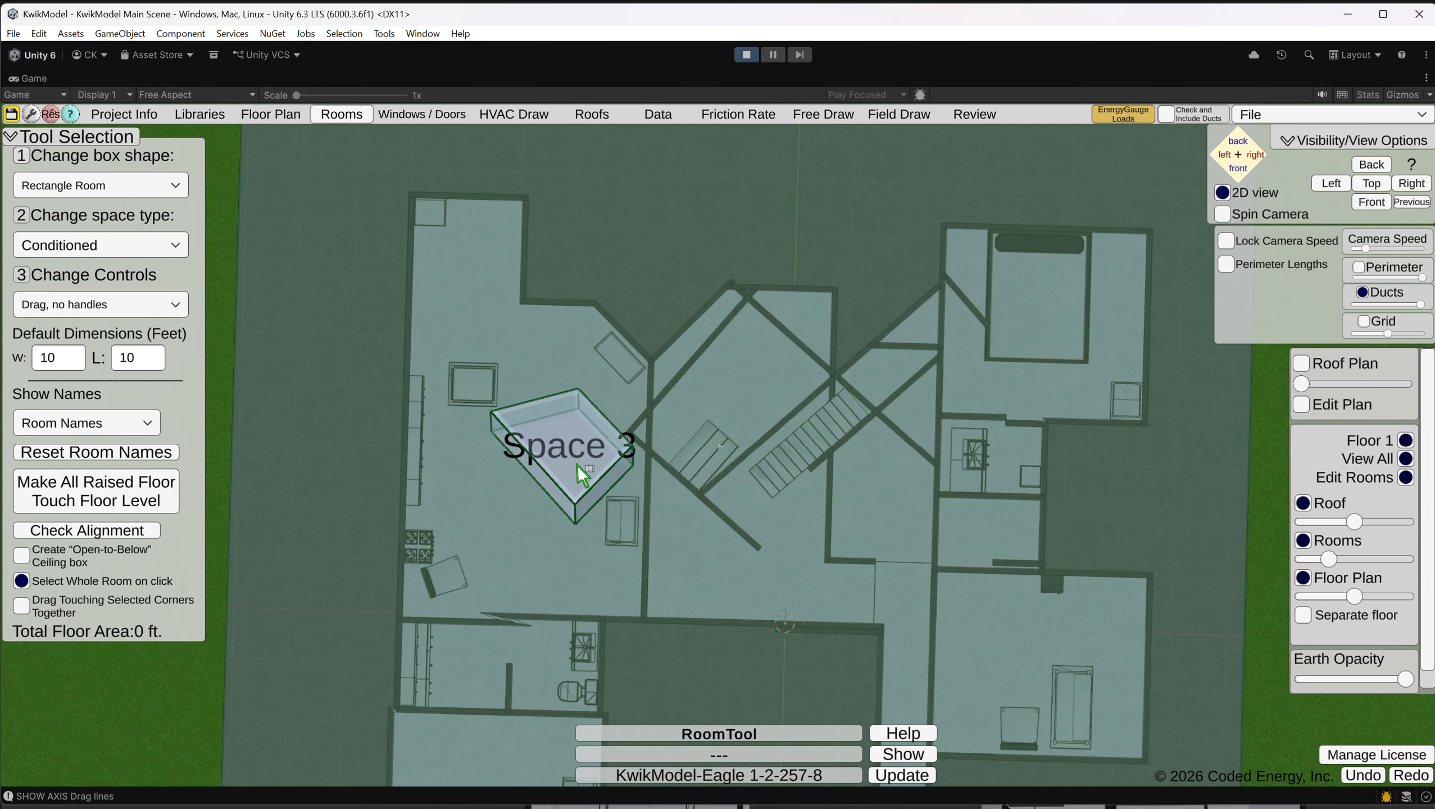
Select the stretchy quad and change its controls to Scale by handles, drag by room.
{"action": "left_click", "coordinate": [578, 466]}
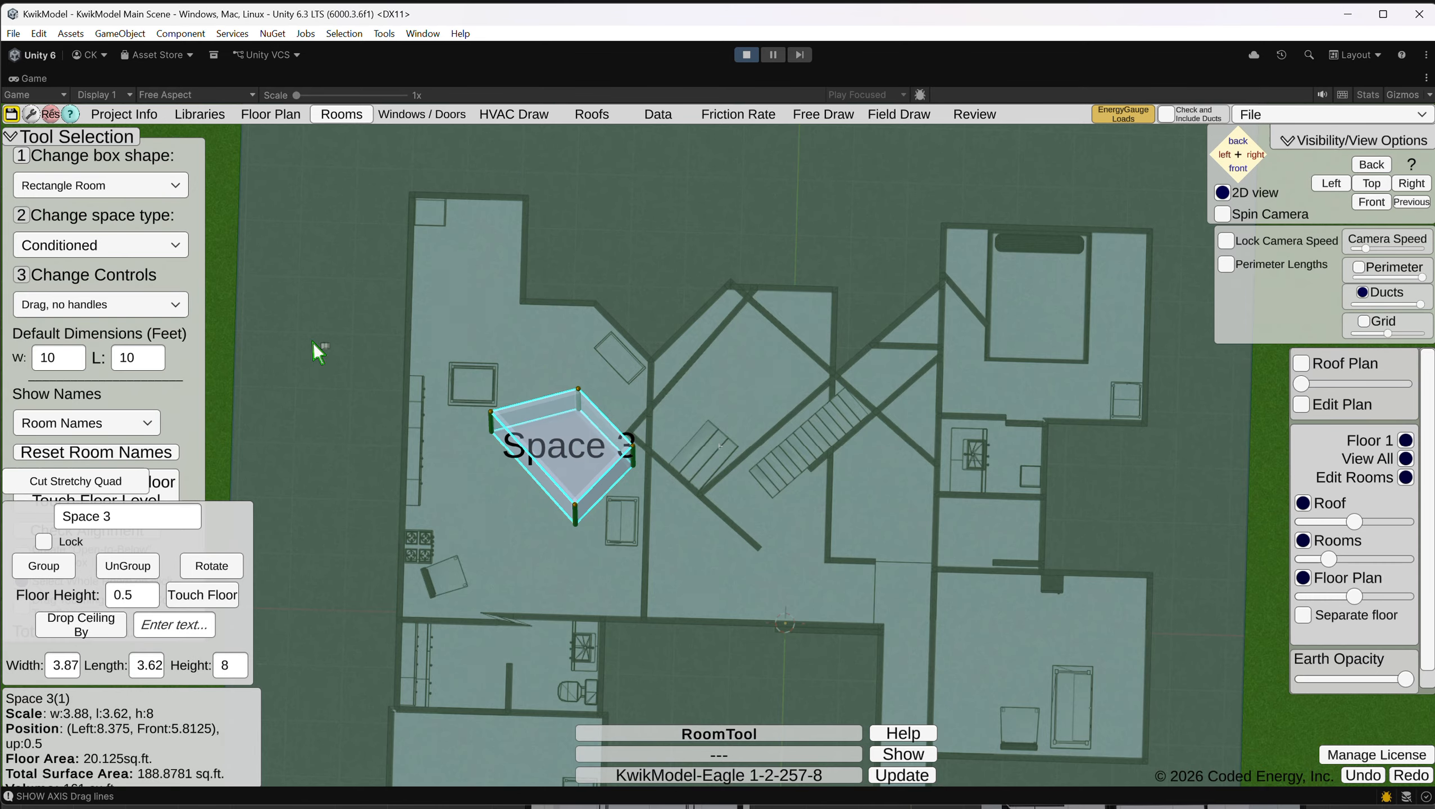
{"action": "left_click", "coordinate": [157, 308]}
{"action": "left_click", "coordinate": [150, 331]}
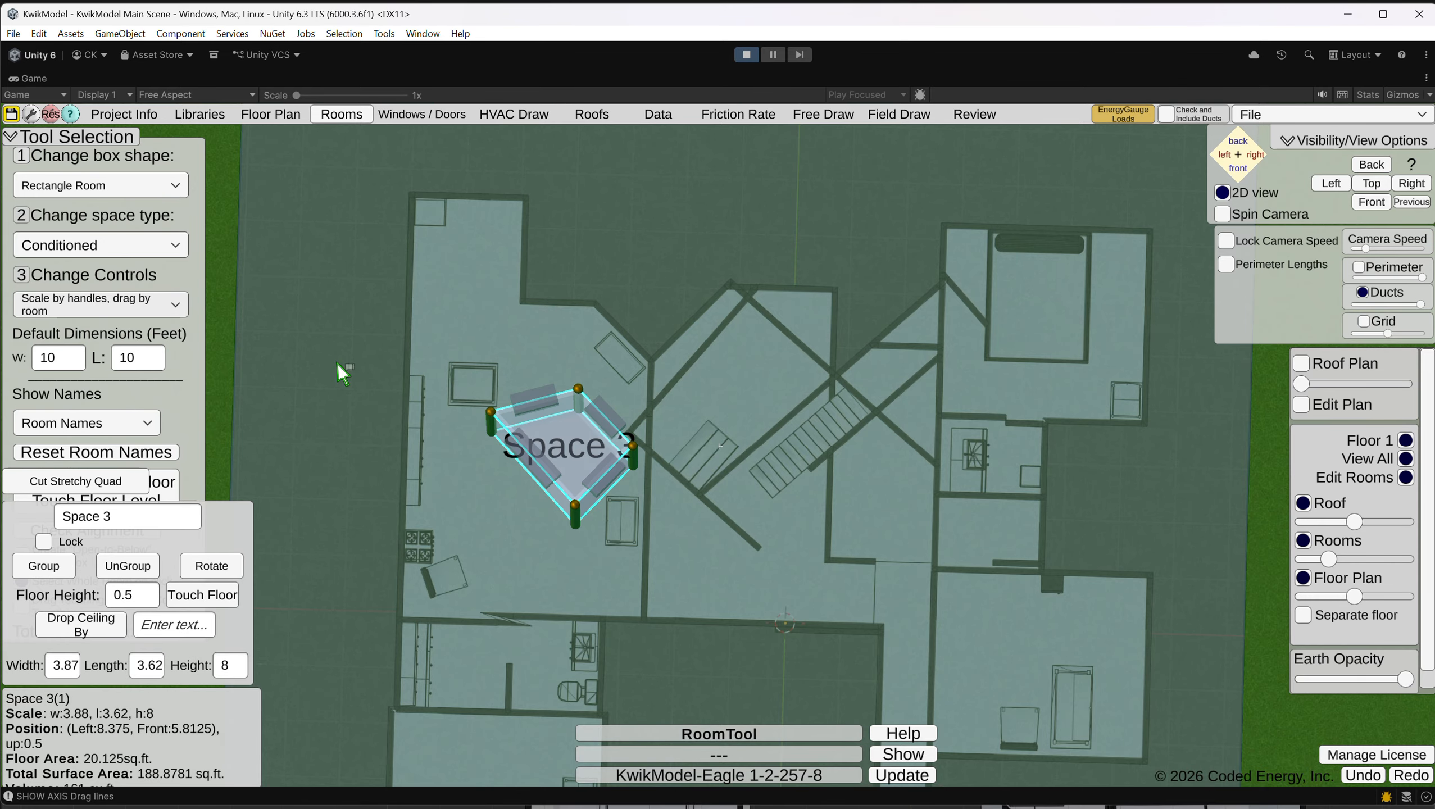
{"action": "right_click_drag", "start_coordinate": [564, 395], "coordinate": [520, 466]}
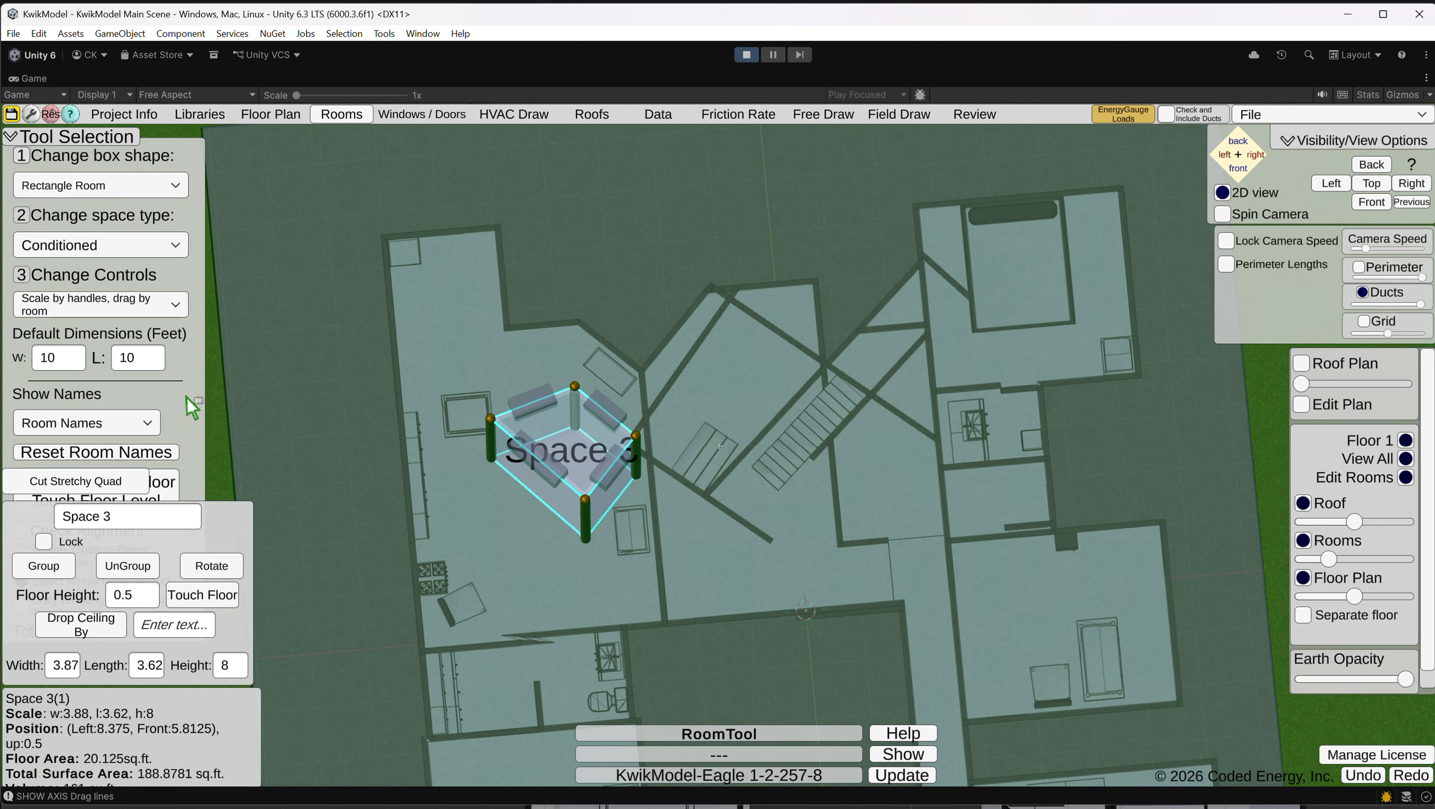
Change the controls to Drag by handles and move the stretchy quad to Left 10.375, Front 3.3125.
{"action": "left_click", "coordinate": [114, 309]}
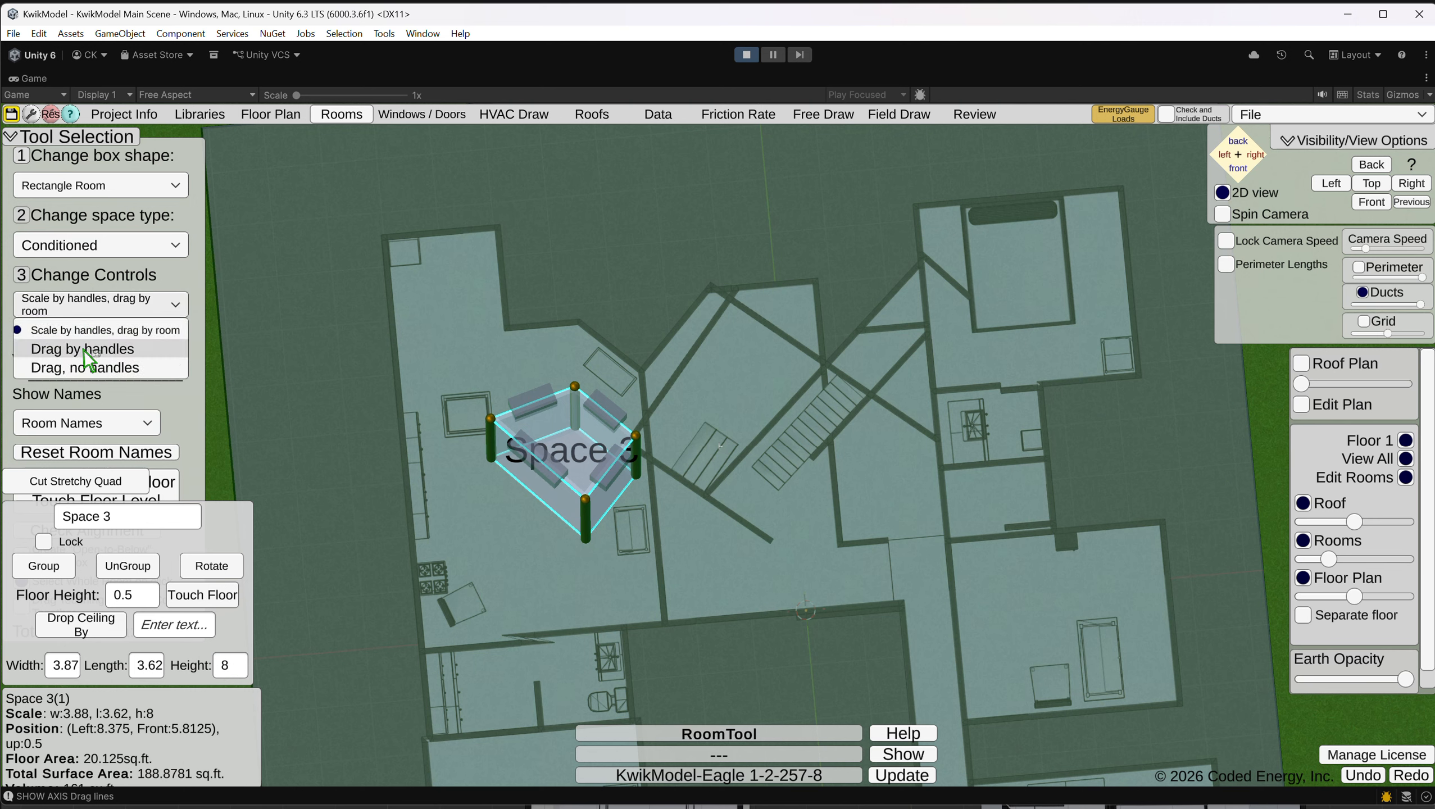
{"action": "left_click", "coordinate": [114, 348]}
{"action": "mouse_move", "coordinate": [579, 476]}
{"action": "left_mouse_down"}
{"action": "mouse_move", "coordinate": [581, 525]}
{"action": "mouse_move", "coordinate": [476, 496]}
{"action": "mouse_move", "coordinate": [577, 486]}
{"action": "left_mouse_up"}
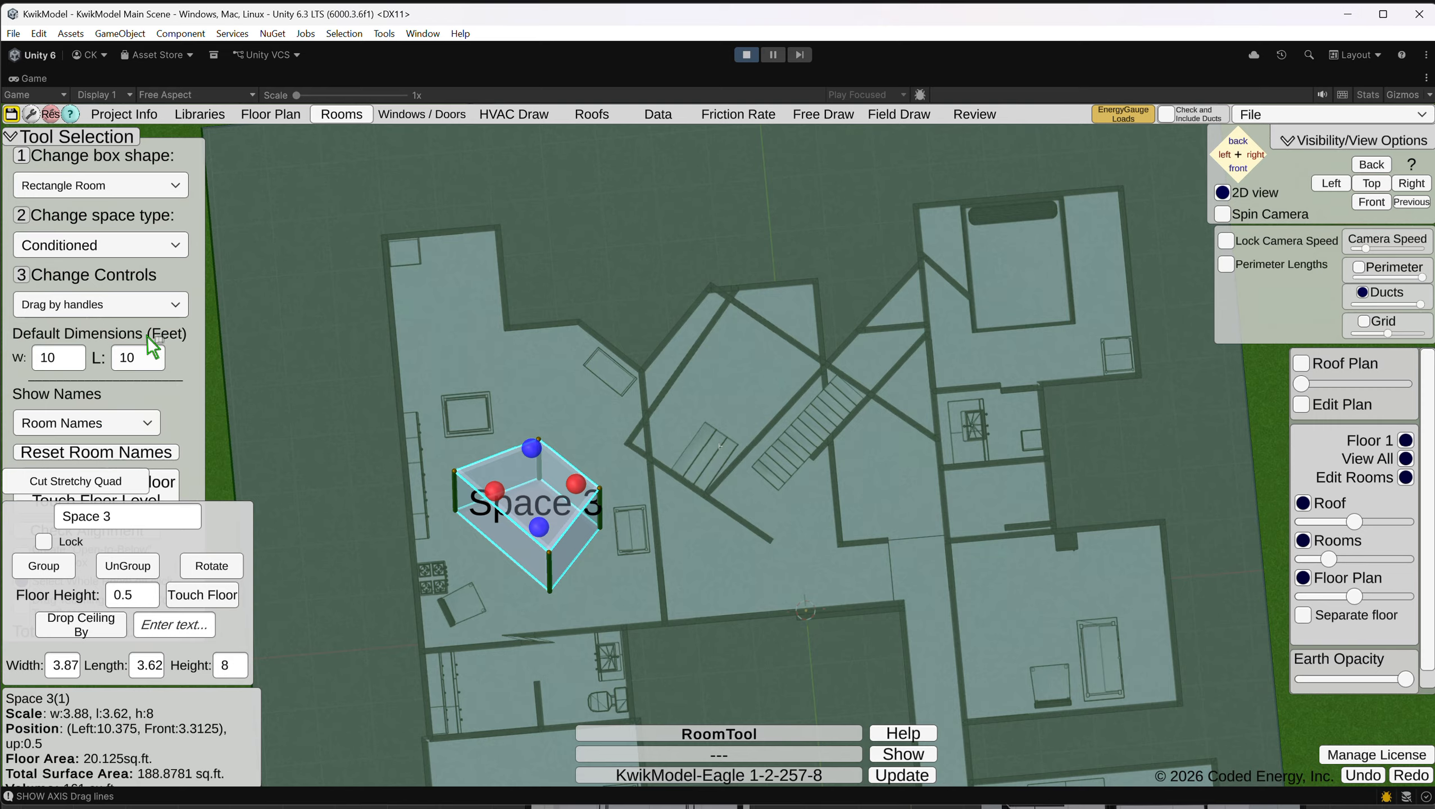
Change the controls to Drag, no handles, then move the quad's lowest corner to Left 10.5, Back 0.25 and its upper and right corners outward.
{"action": "left_click", "coordinate": [161, 306]}
{"action": "left_click", "coordinate": [104, 371]}
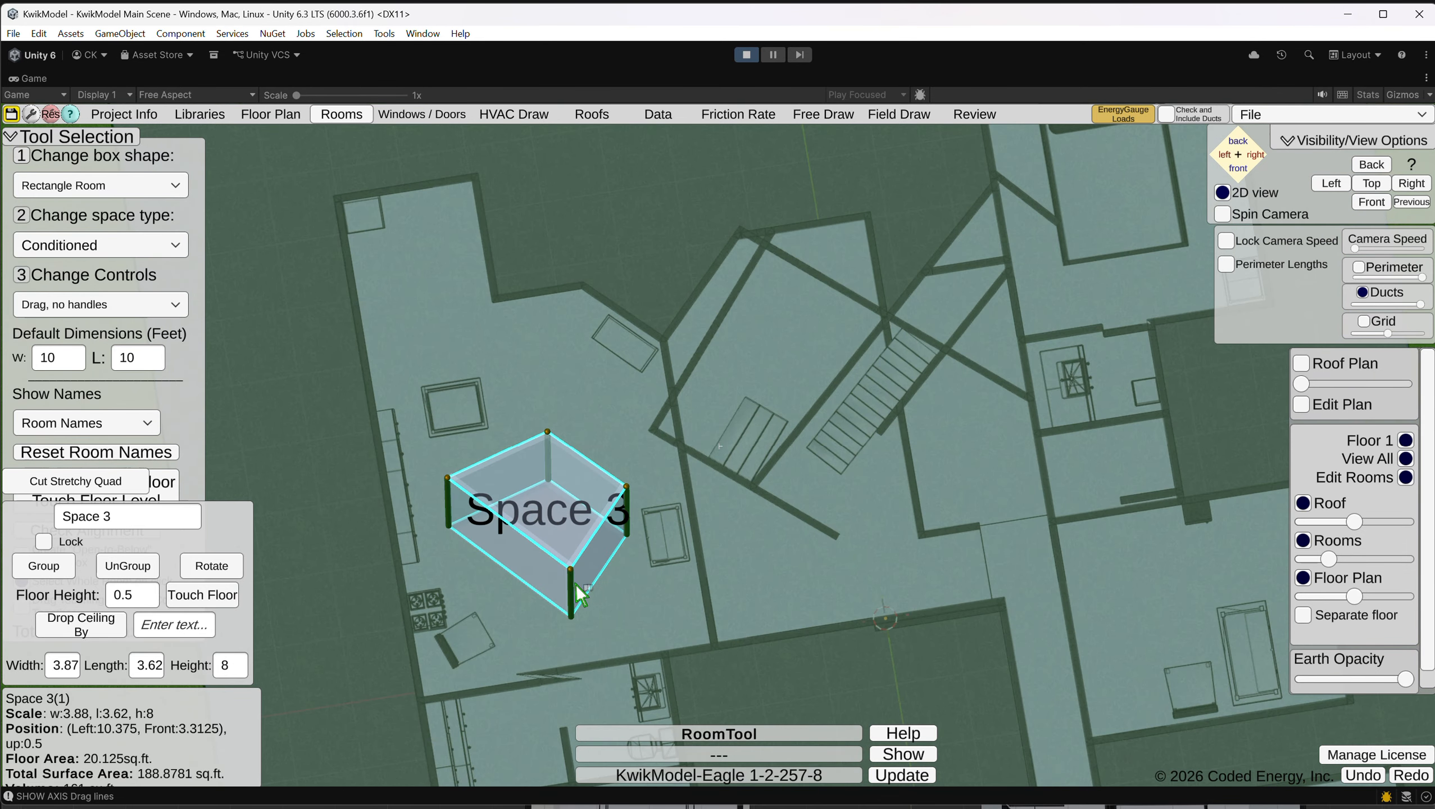
{"action": "mouse_move", "coordinate": [573, 590]}
{"action": "left_mouse_down"}
{"action": "mouse_move", "coordinate": [567, 614]}
{"action": "mouse_move", "coordinate": [562, 598]}
{"action": "left_mouse_up"}
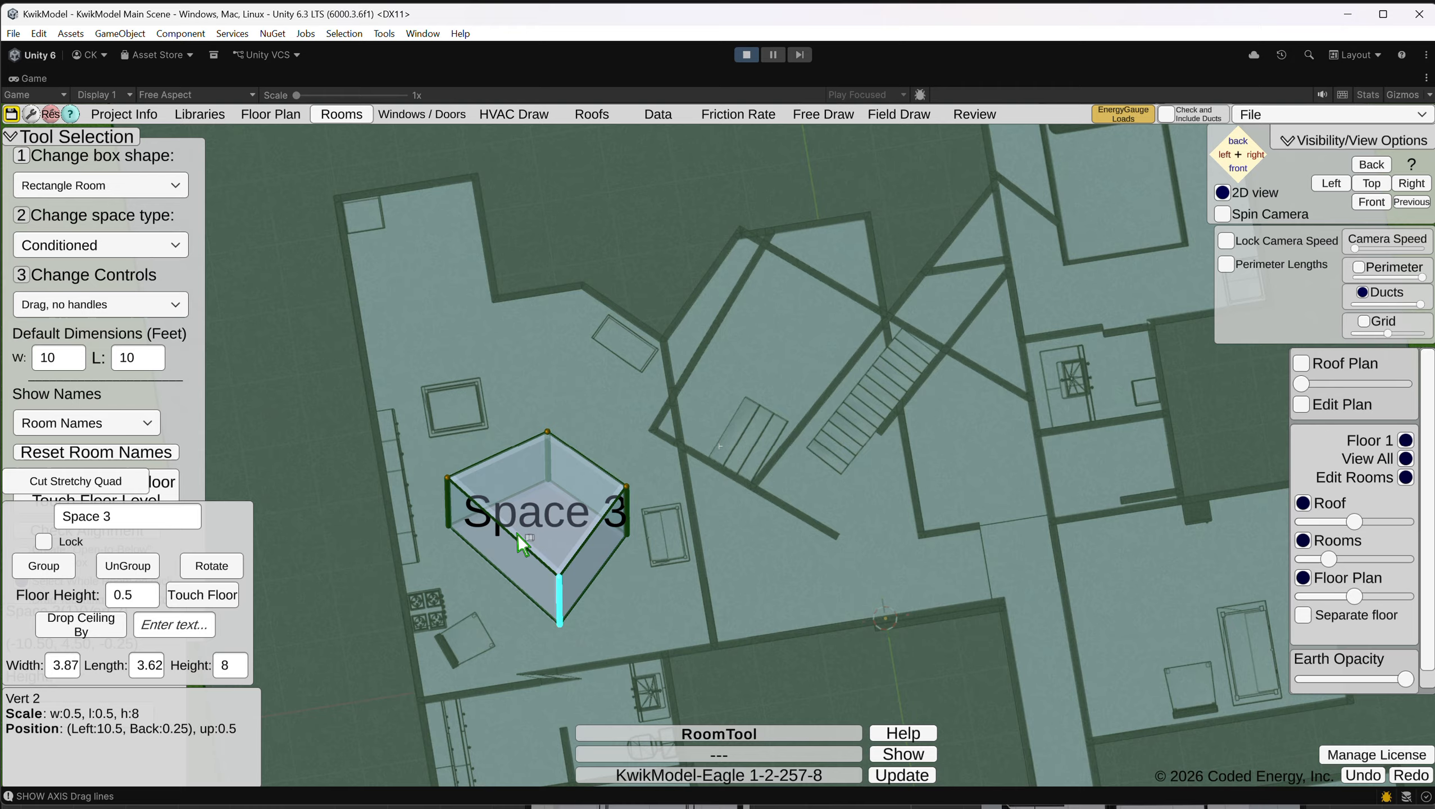
{"action": "left_click", "coordinate": [447, 497]}
{"action": "left_click", "coordinate": [553, 444]}
{"action": "left_click_drag", "start_coordinate": [549, 445], "coordinate": [556, 417]}
{"action": "mouse_move", "coordinate": [631, 502]}
{"action": "left_mouse_down"}
{"action": "mouse_move", "coordinate": [669, 480]}
{"action": "mouse_move", "coordinate": [658, 496]}
{"action": "left_mouse_up"}
{"action": "left_click", "coordinate": [589, 508]}
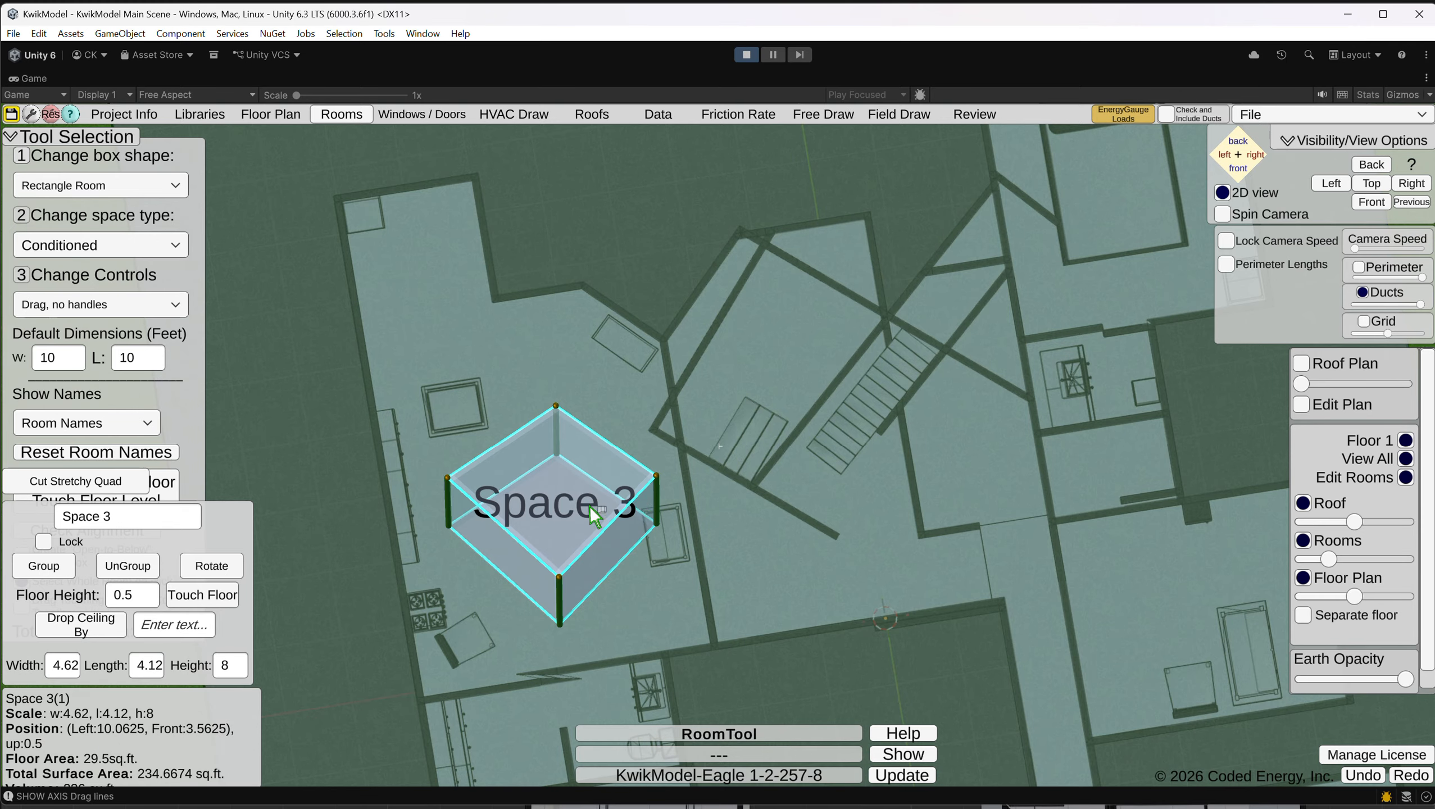
Rotate the stretchy quad and move its lower-left corner to Left 13, Front 0.75.
{"action": "right_click_drag", "start_coordinate": [589, 508], "coordinate": [632, 533]}
{"action": "key", "text": "r"}
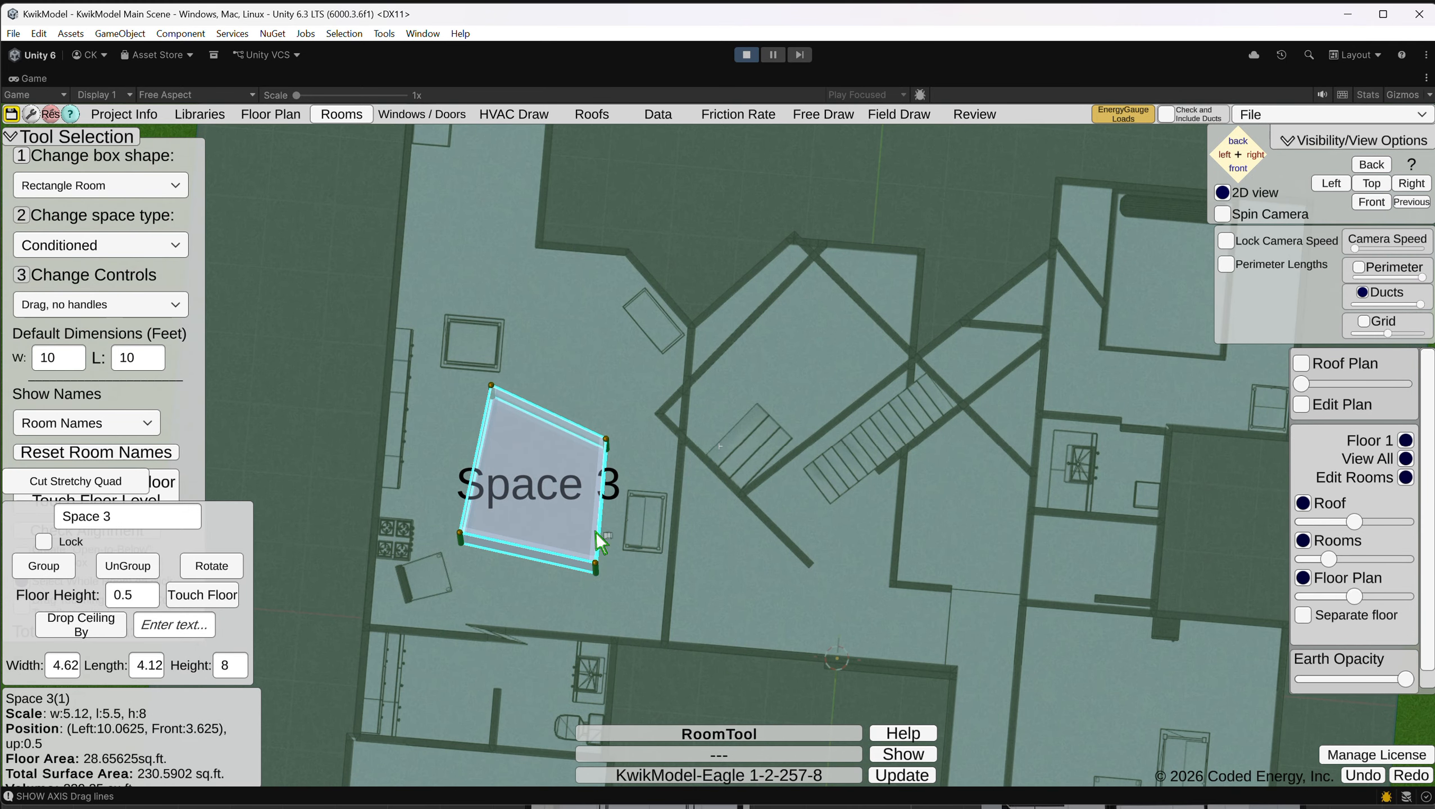
{"action": "left_click", "coordinate": [463, 539]}
{"action": "left_click_drag", "start_coordinate": [463, 538], "coordinate": [461, 552]}
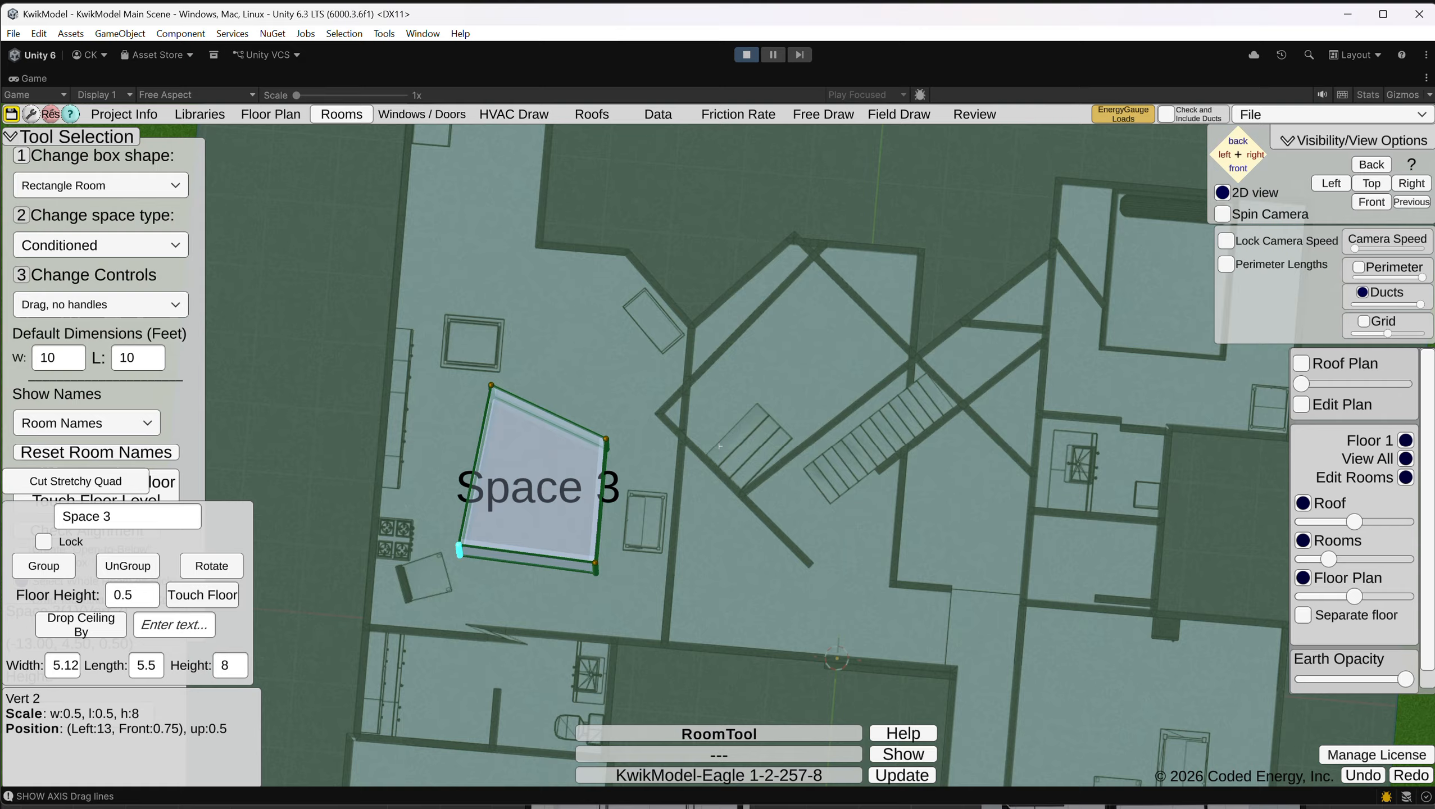
Square up the quad's left corners at Left 13, Front 5.5 and Left 13, Front 0.5, and move the quad to Left 9.25, Front 3.
{"action": "left_click", "coordinate": [1367, 187]}
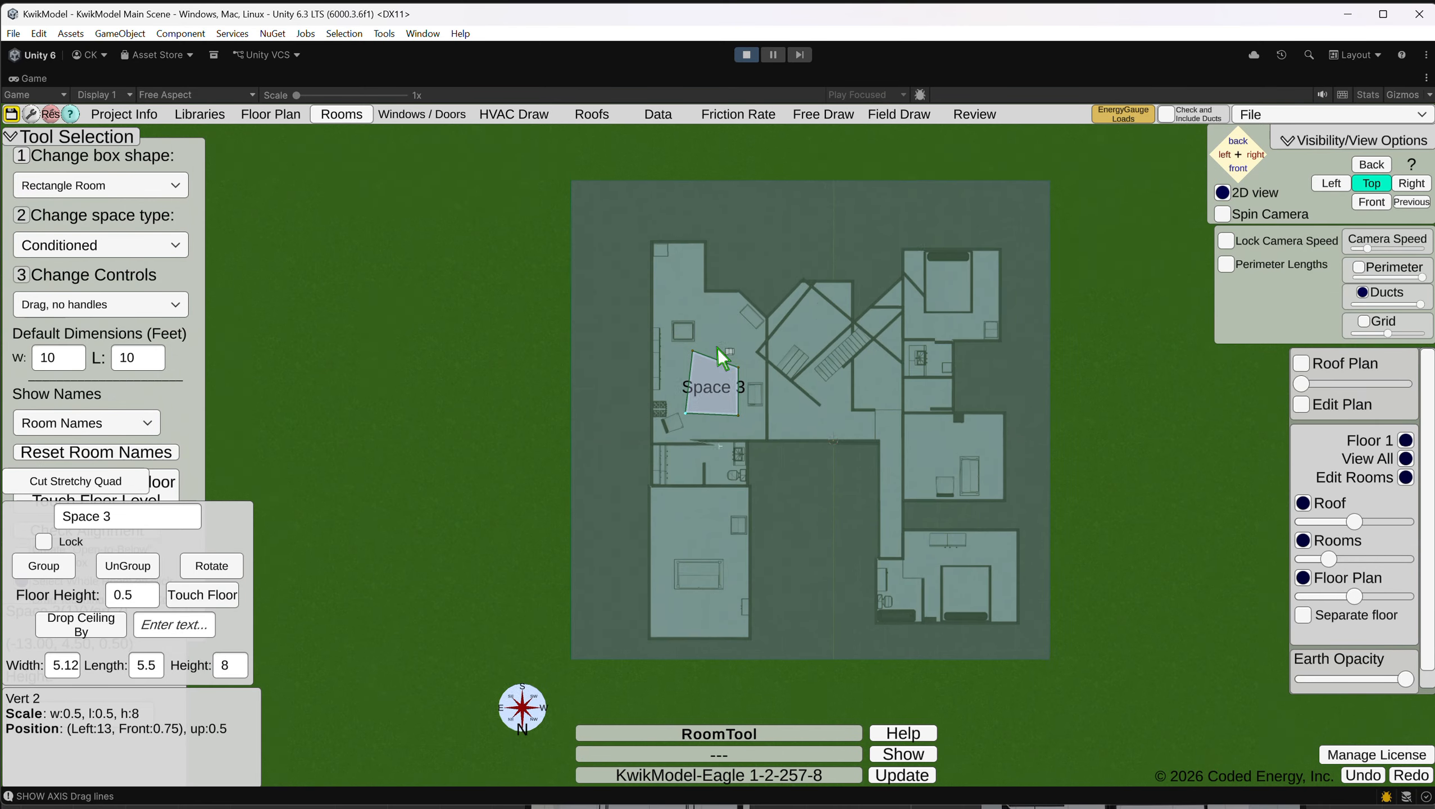
{"action": "scroll", "coordinate": [719, 357], "scroll_direction": "up", "scroll_amount": 8}
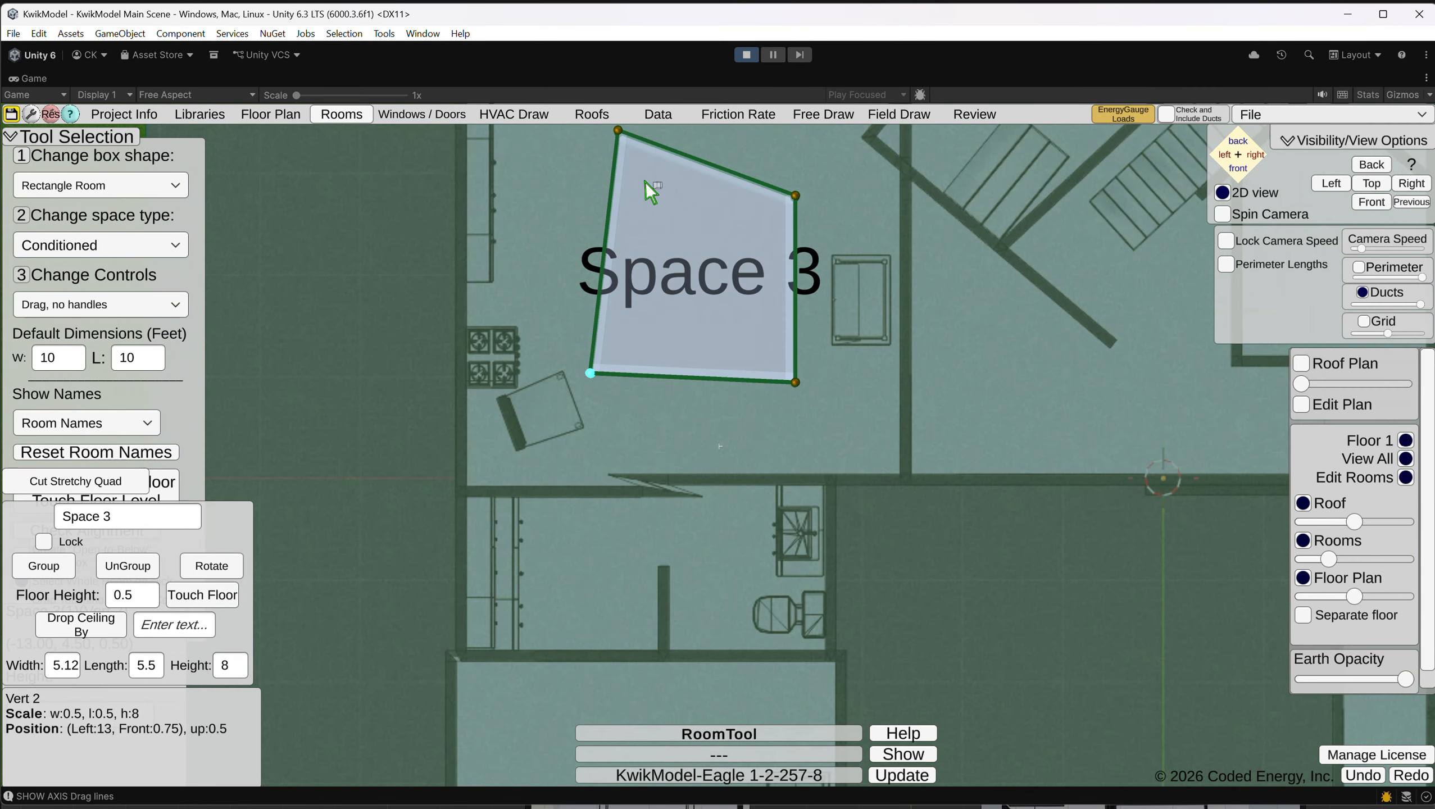
{"action": "scroll", "coordinate": [646, 182], "scroll_direction": "up", "scroll_amount": 3}
{"action": "middle_click_drag", "start_coordinate": [651, 203], "coordinate": [663, 310]}
{"action": "left_click_drag", "start_coordinate": [600, 168], "coordinate": [565, 256]}
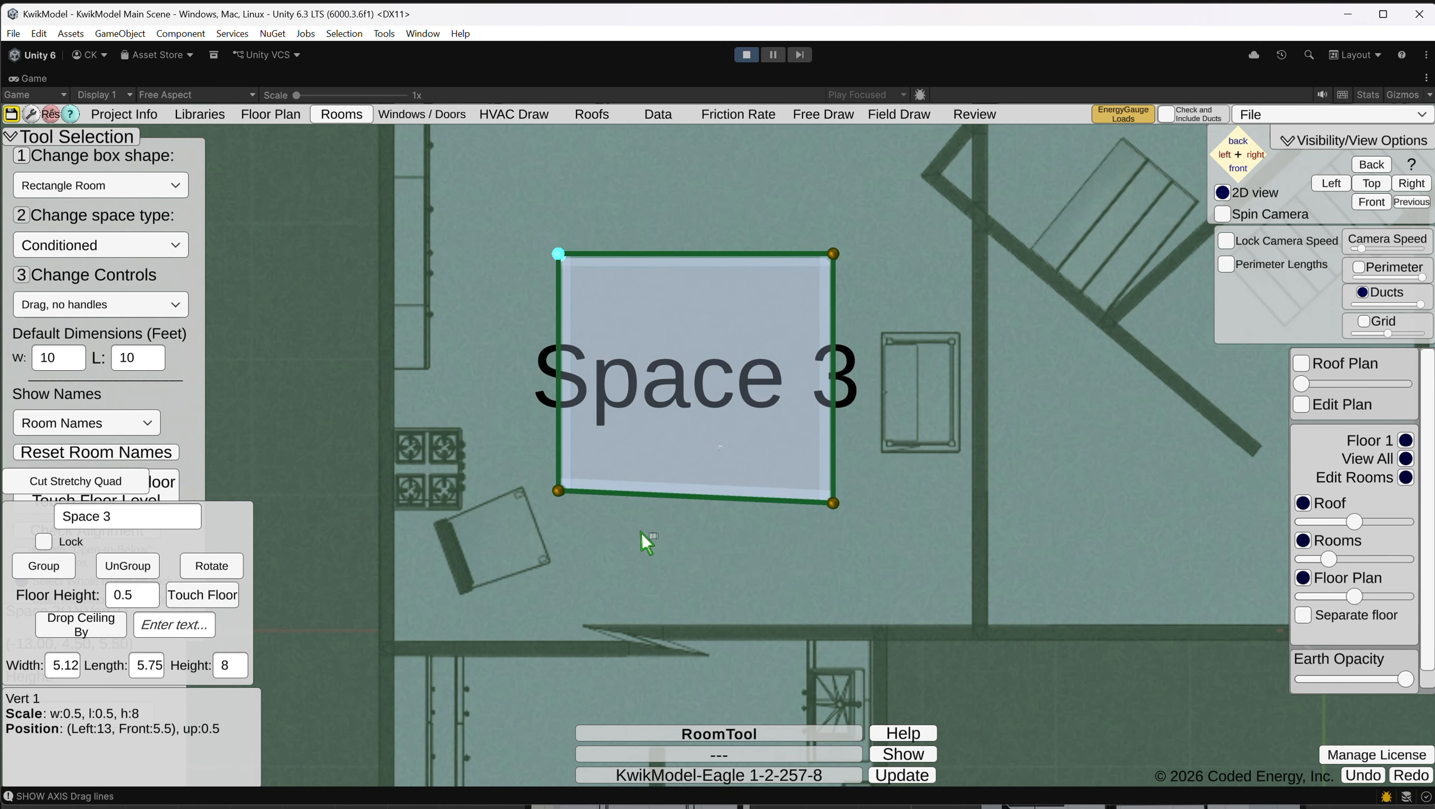
{"action": "left_click_drag", "start_coordinate": [560, 489], "coordinate": [561, 500]}
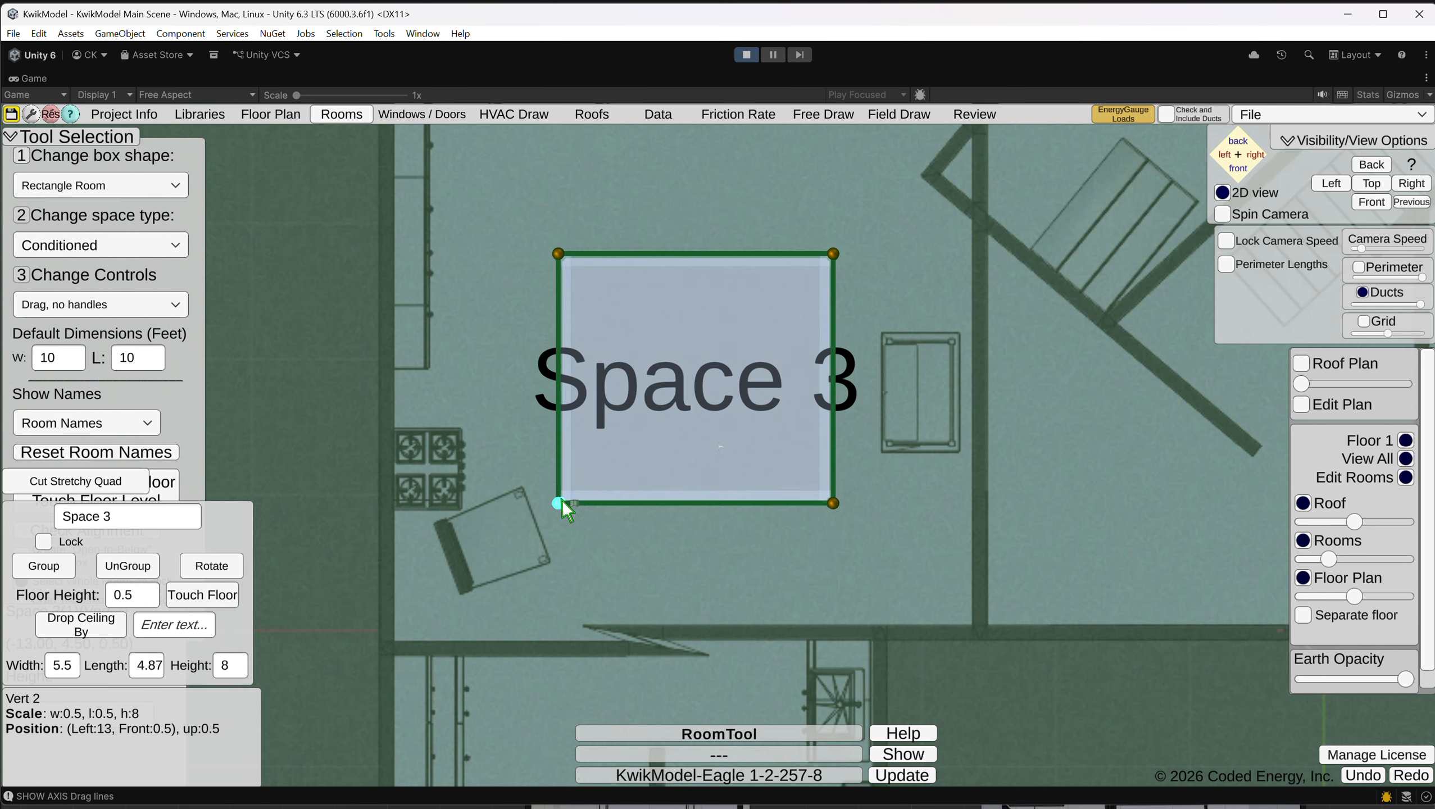
{"action": "left_click_drag", "start_coordinate": [675, 408], "coordinate": [725, 408]}
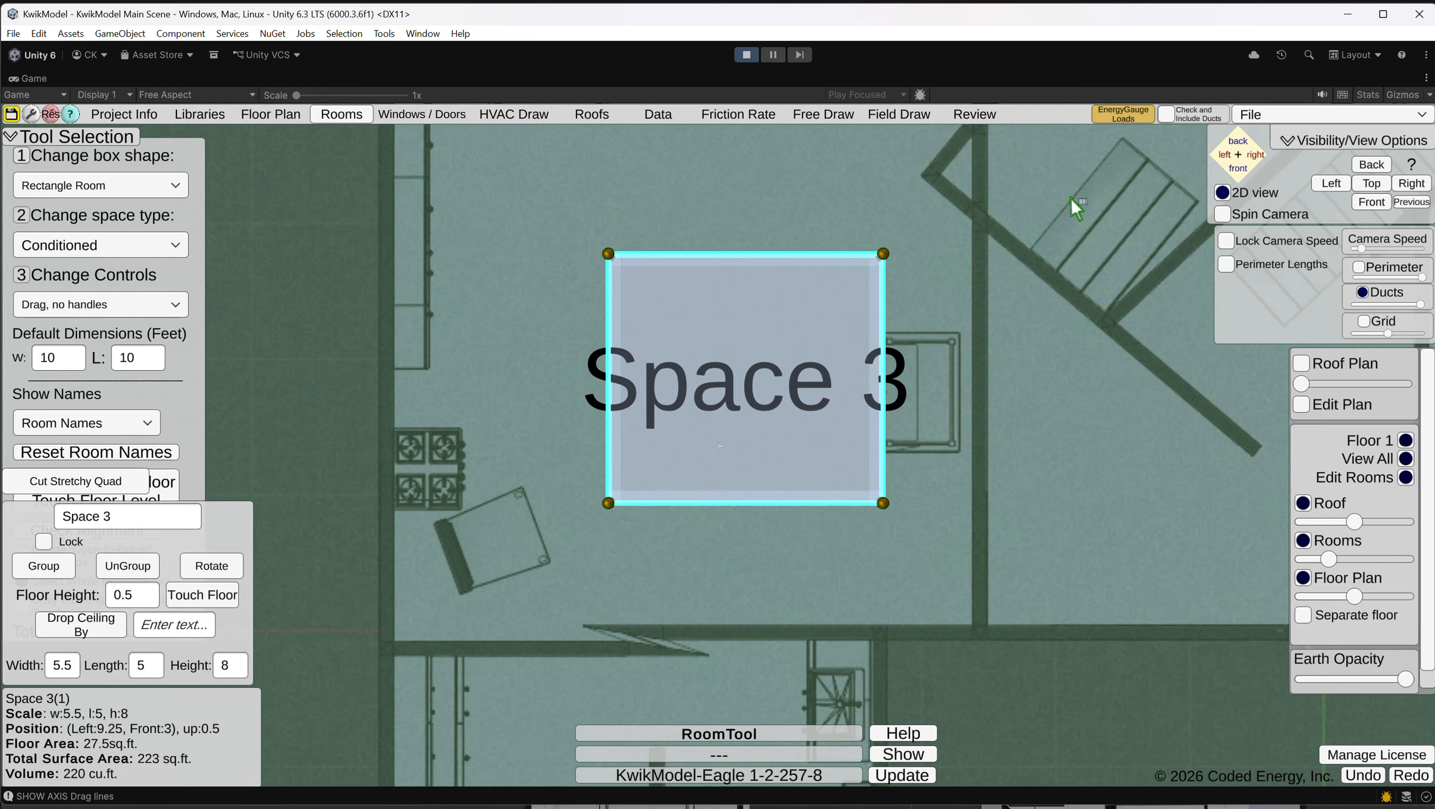
Duplicate the quad, rotate the copy to suit the angled walls, and place it over the slanted room at Left 1.25, Front 7.
{"action": "key", "text": "ctrl+v"}
{"action": "scroll", "coordinate": [1049, 300], "scroll_direction": "down", "scroll_amount": 5}
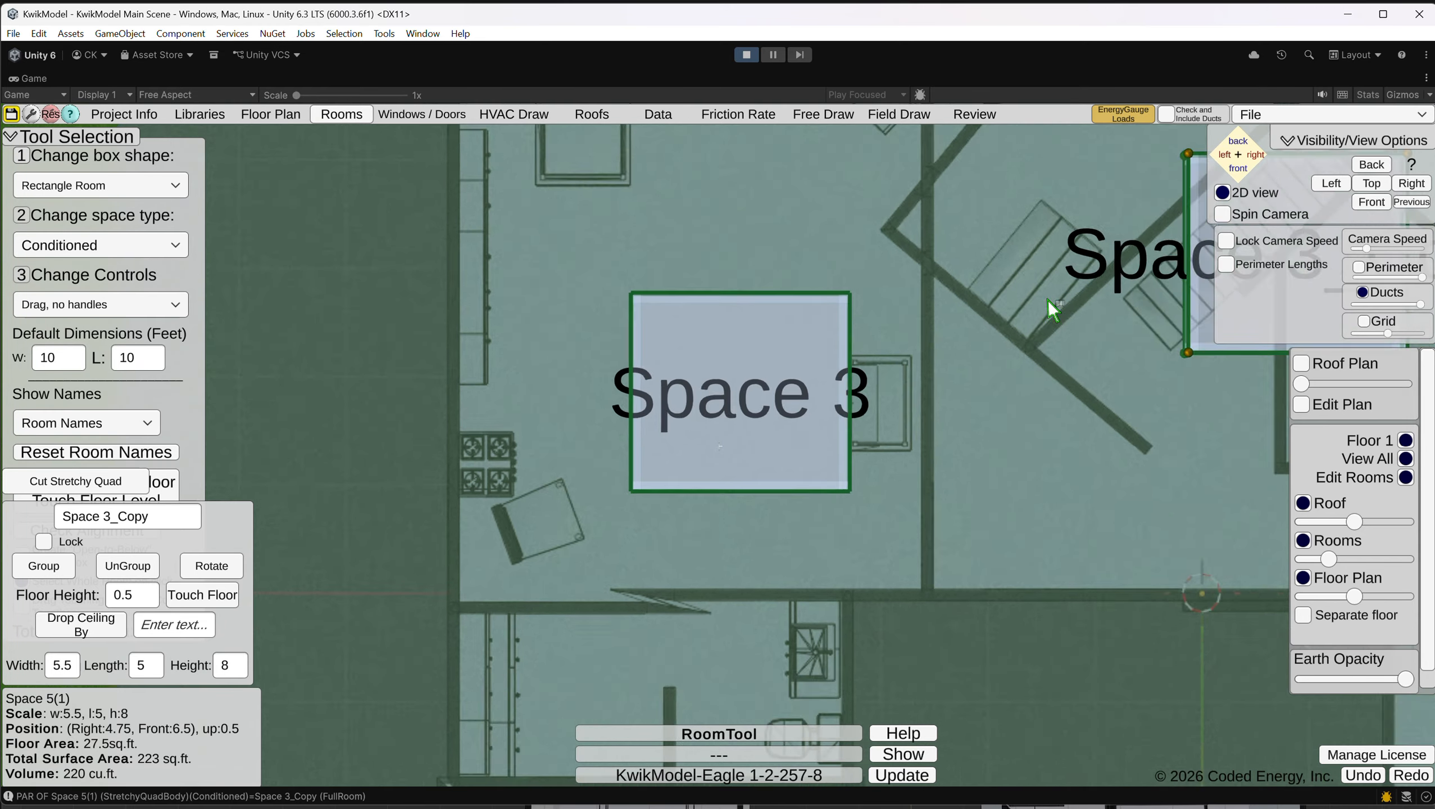
{"action": "left_click_drag", "start_coordinate": [1036, 336], "coordinate": [901, 337]}
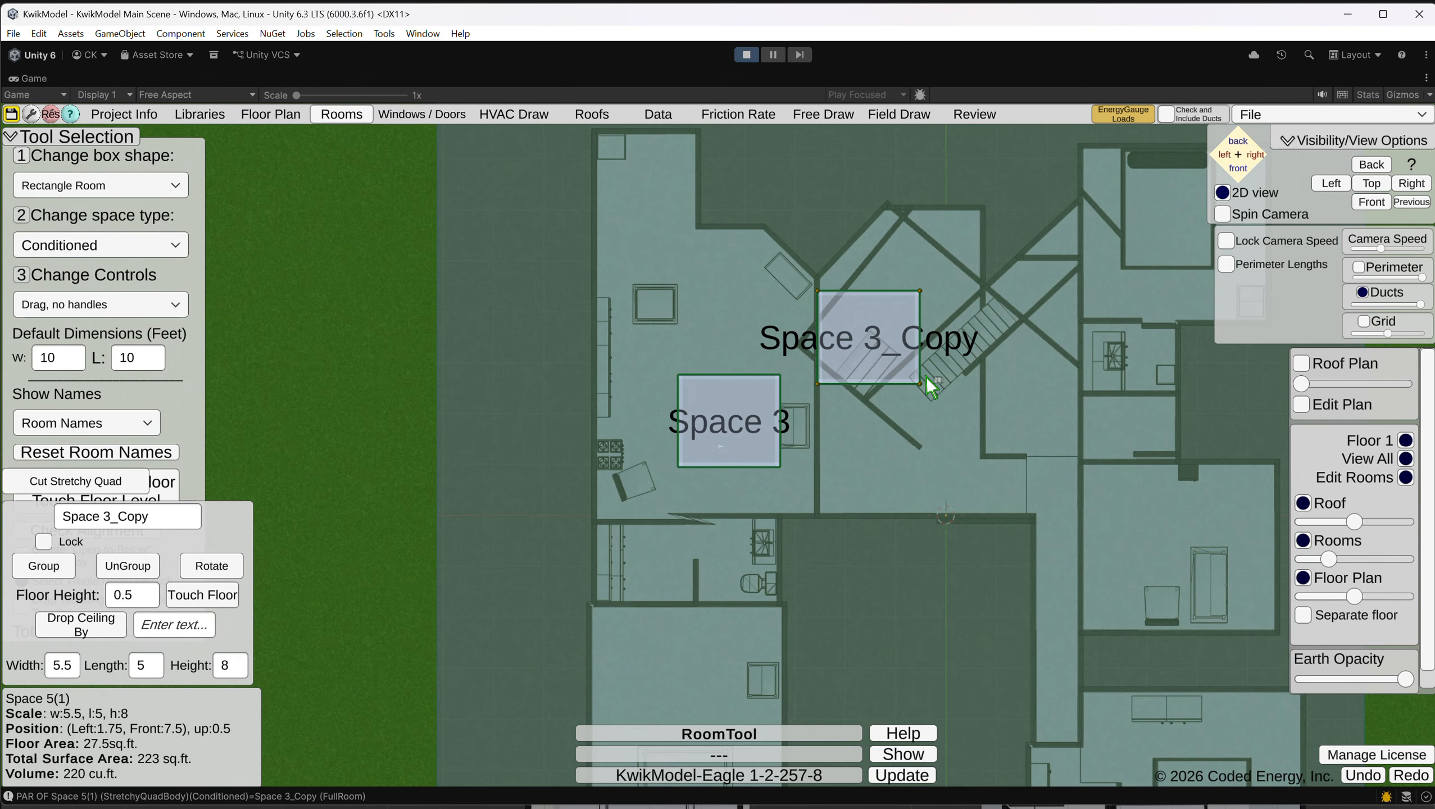
{"action": "key", "text": "r"}
{"action": "scroll", "coordinate": [883, 331], "scroll_direction": "up", "scroll_amount": 4}
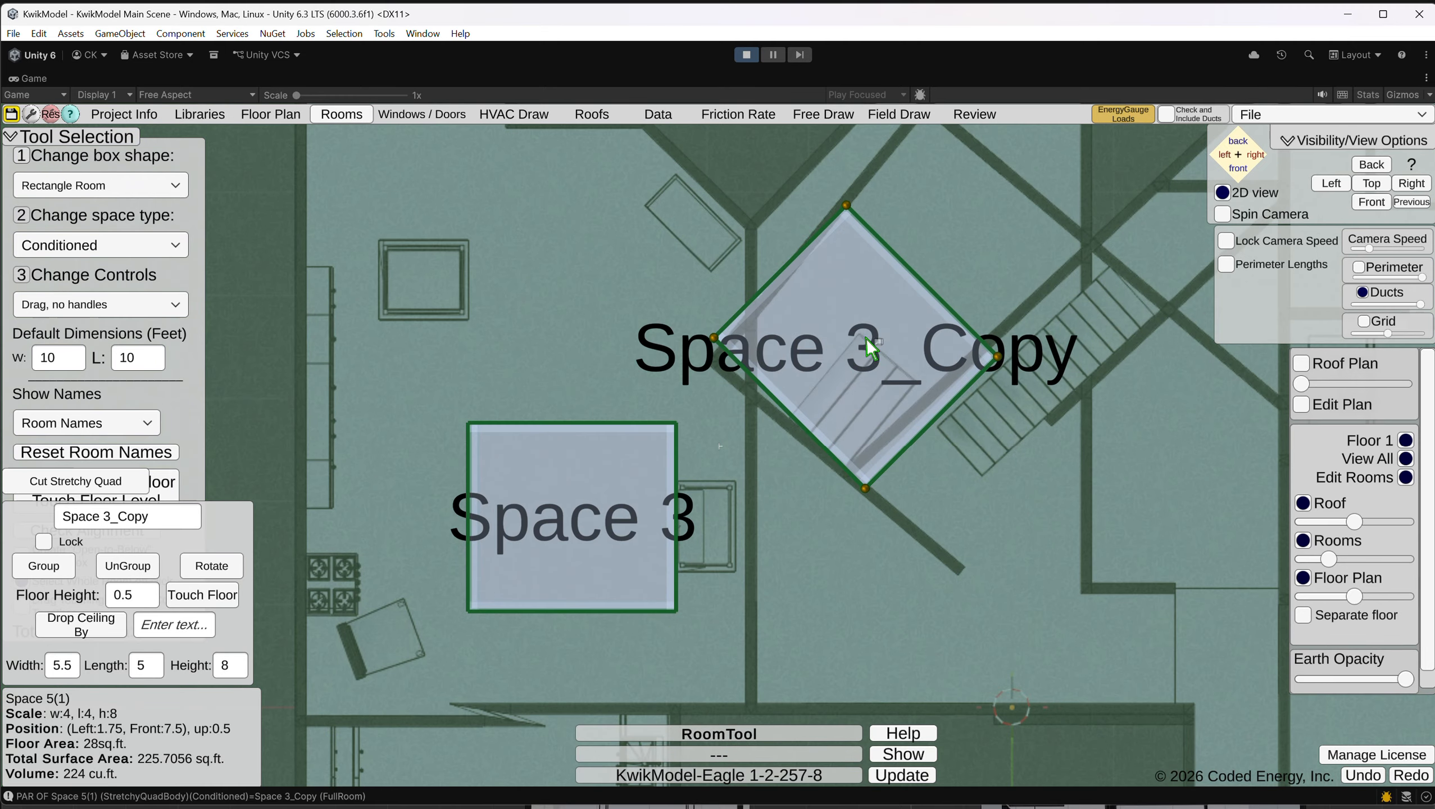
{"action": "left_click_drag", "start_coordinate": [839, 352], "coordinate": [874, 373]}
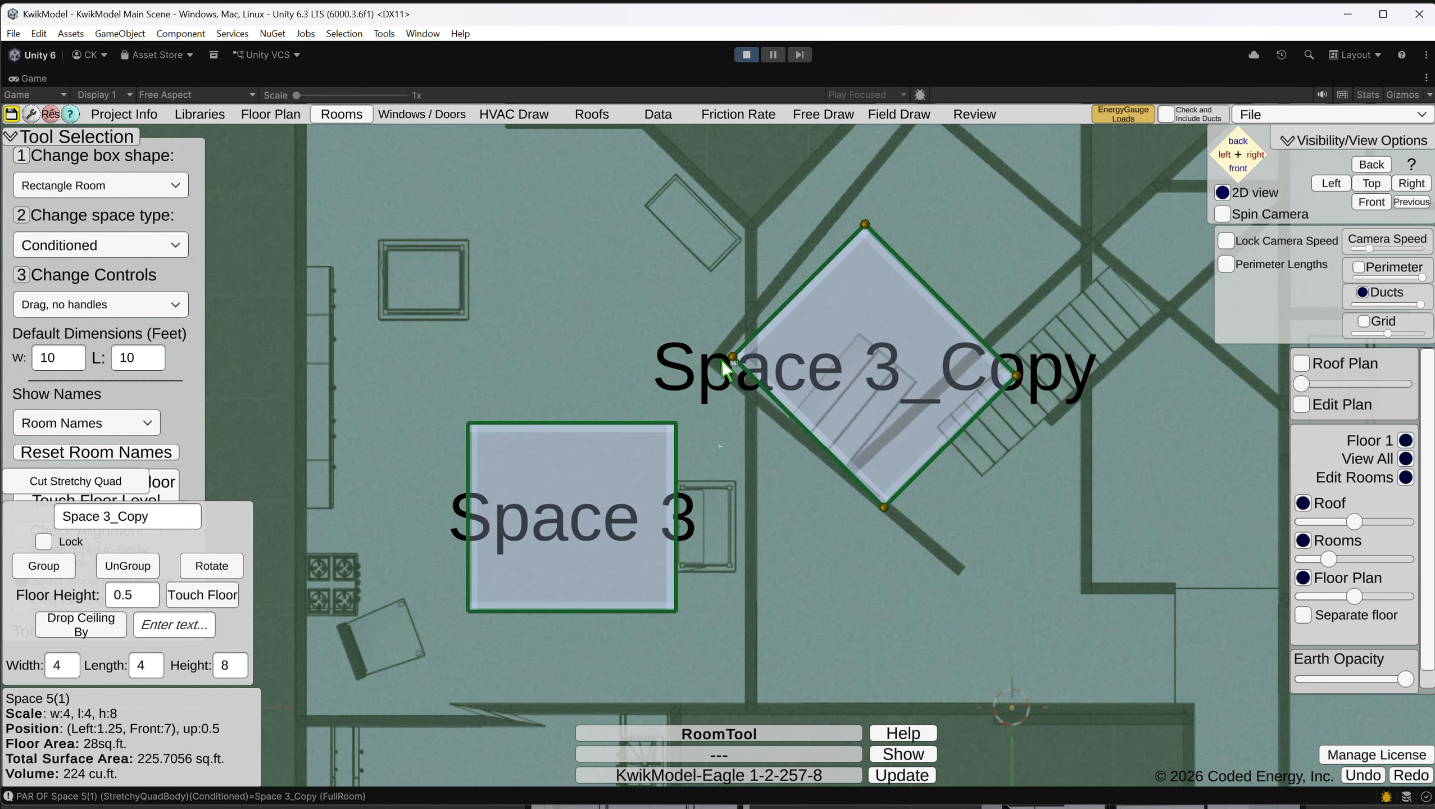
Stretch the copy along the angled walls, moving its top corner to Right 0.25, Front 14.25 and its right corner to the wall junction.
{"action": "left_click_drag", "start_coordinate": [734, 361], "coordinate": [711, 364]}
{"action": "middle_click_drag", "start_coordinate": [1100, 226], "coordinate": [1004, 313]}
{"action": "left_click_drag", "start_coordinate": [771, 365], "coordinate": [836, 235]}
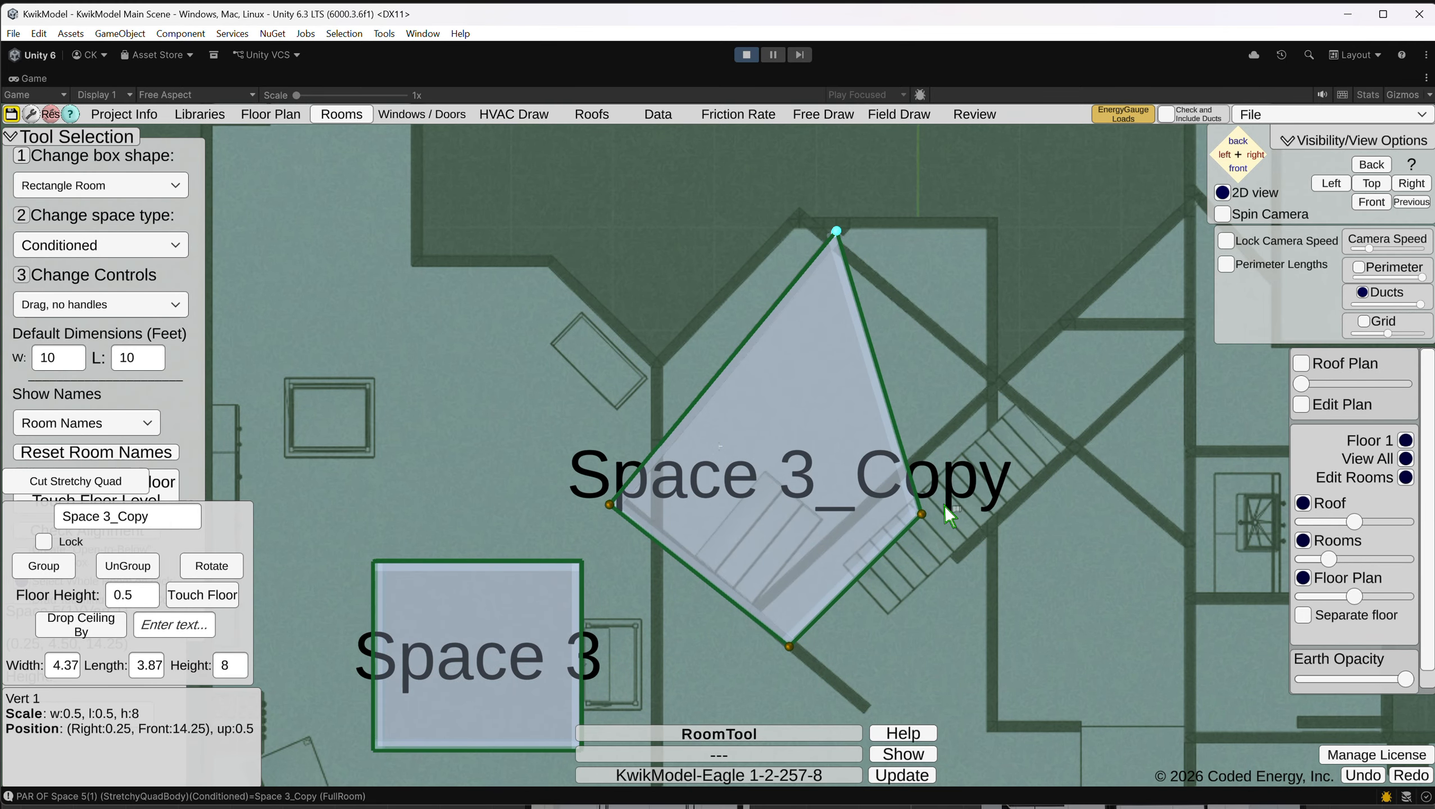
{"action": "middle_click_drag", "start_coordinate": [954, 512], "coordinate": [885, 494]}
{"action": "left_click_drag", "start_coordinate": [870, 482], "coordinate": [951, 348]}
{"action": "left_click_drag", "start_coordinate": [815, 411], "coordinate": [746, 420]}
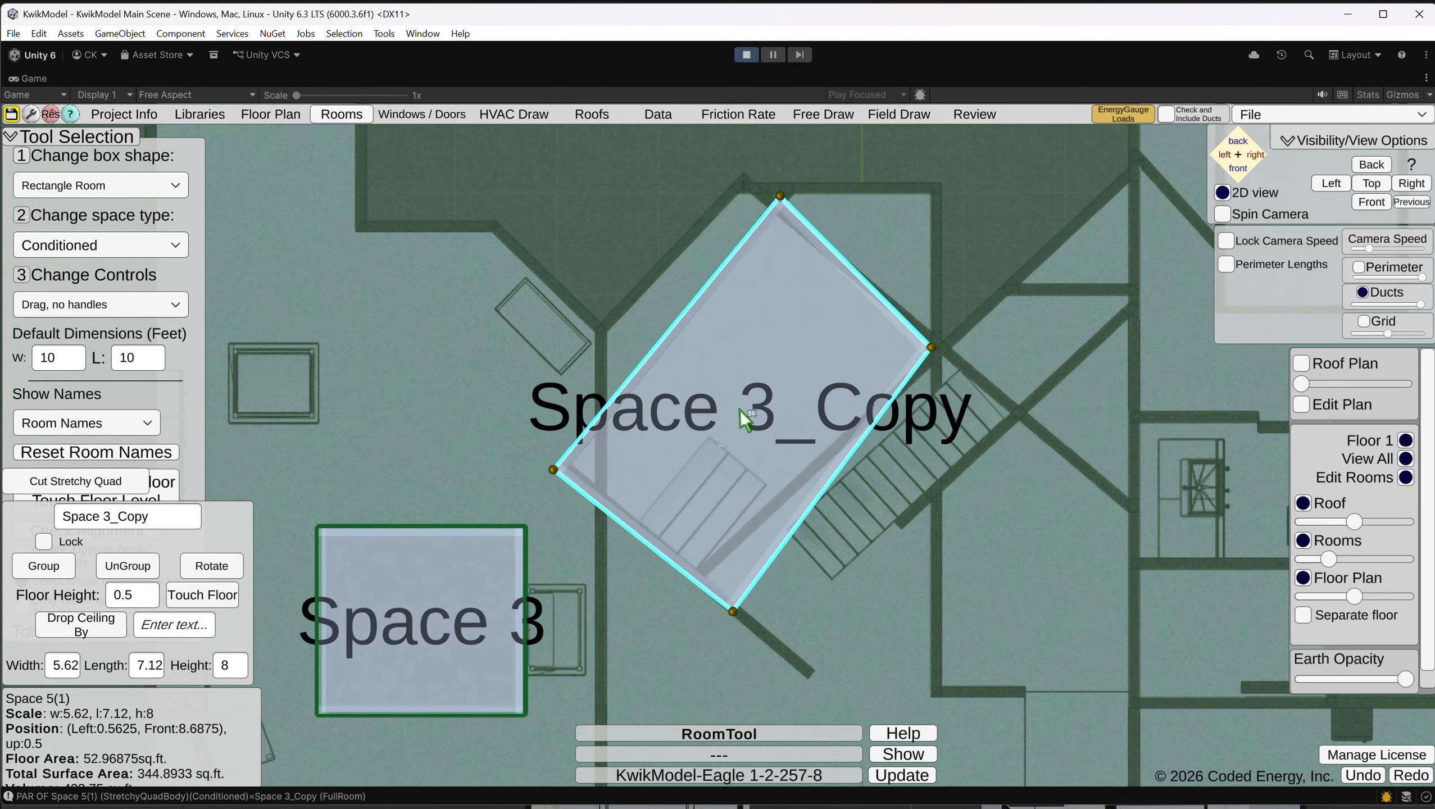
Move the copy's lowest corner back along the angled wall to line its edge up with the wall beside the stairs.
{"action": "left_click", "coordinate": [747, 622]}
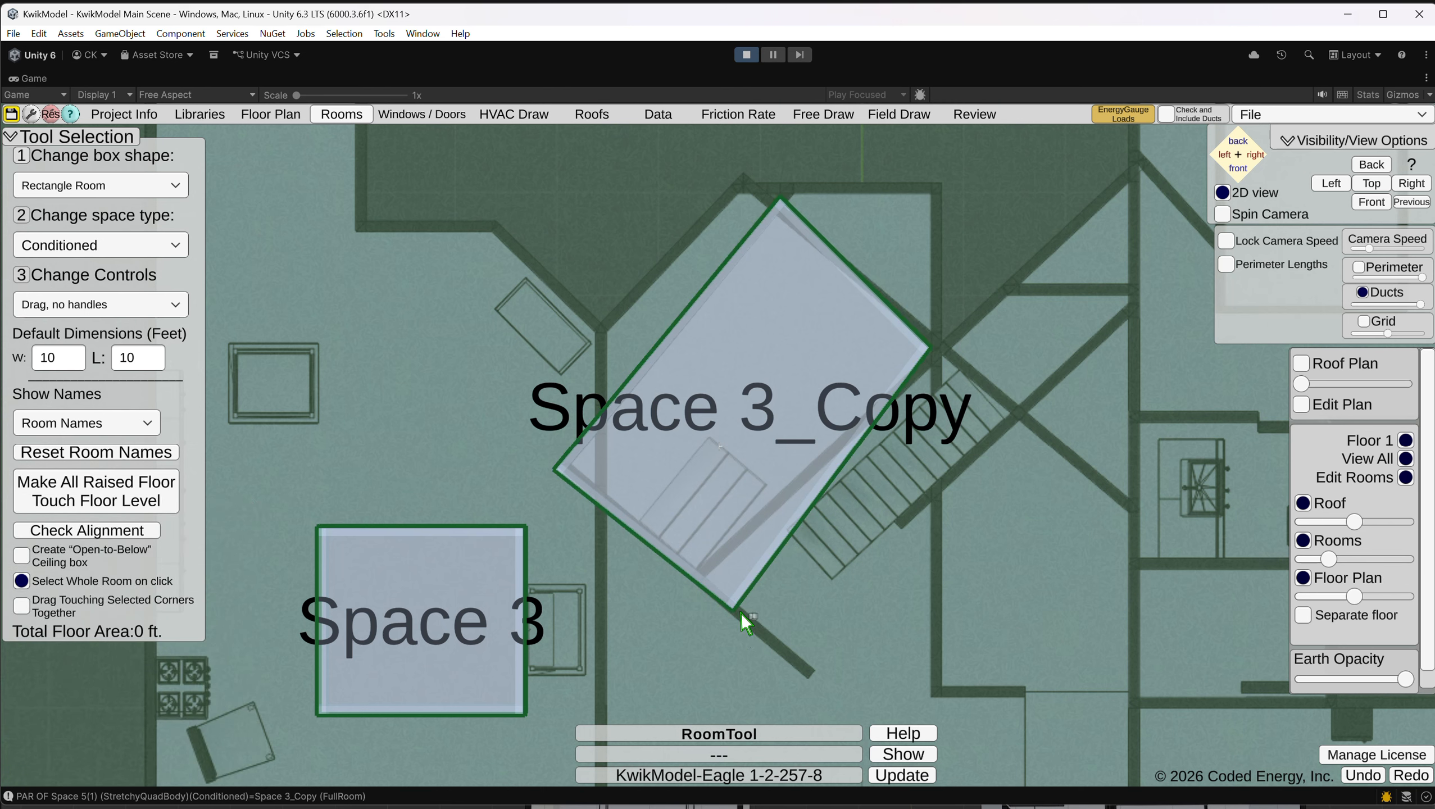
{"action": "left_click", "coordinate": [744, 595]}
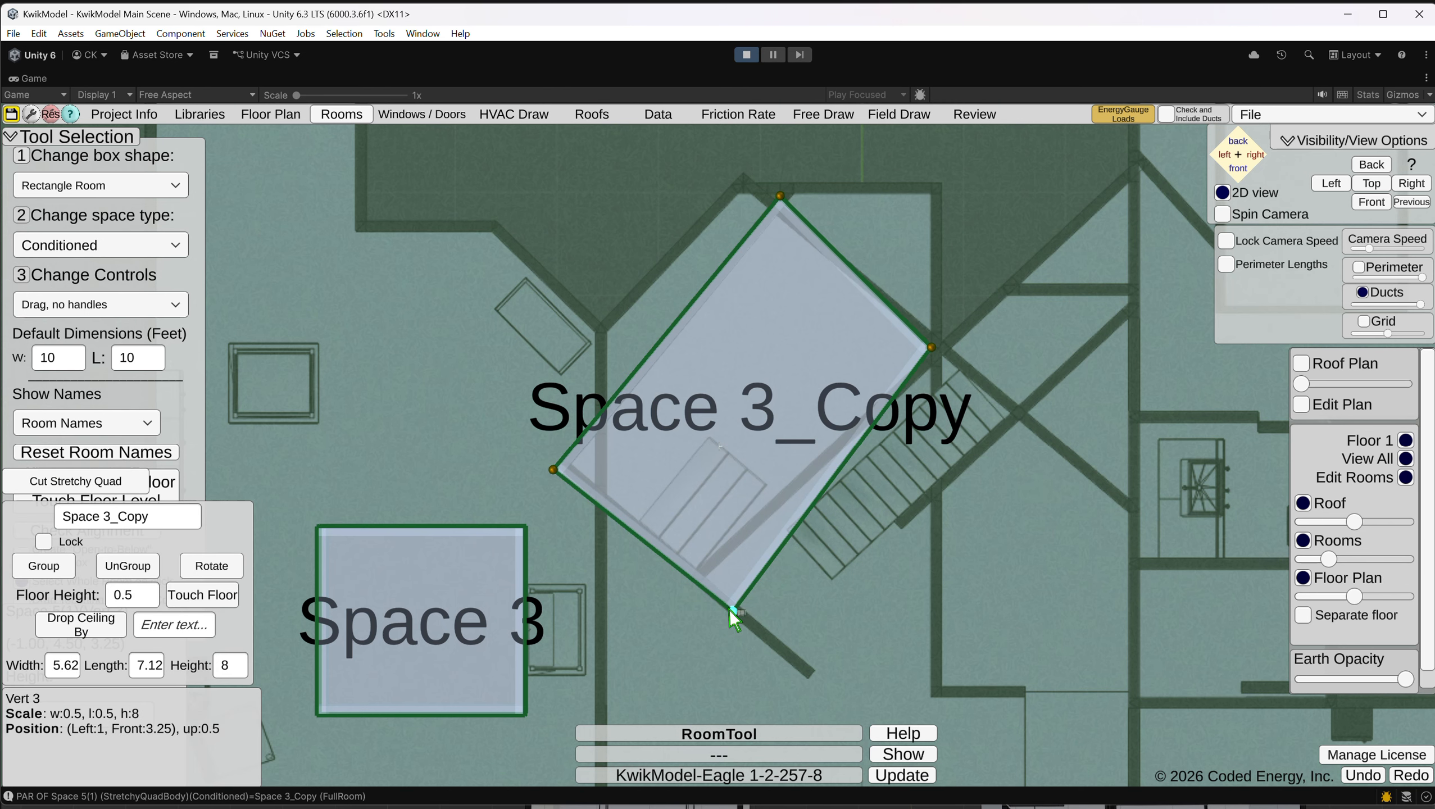
{"action": "left_click_drag", "start_coordinate": [734, 611], "coordinate": [696, 584]}
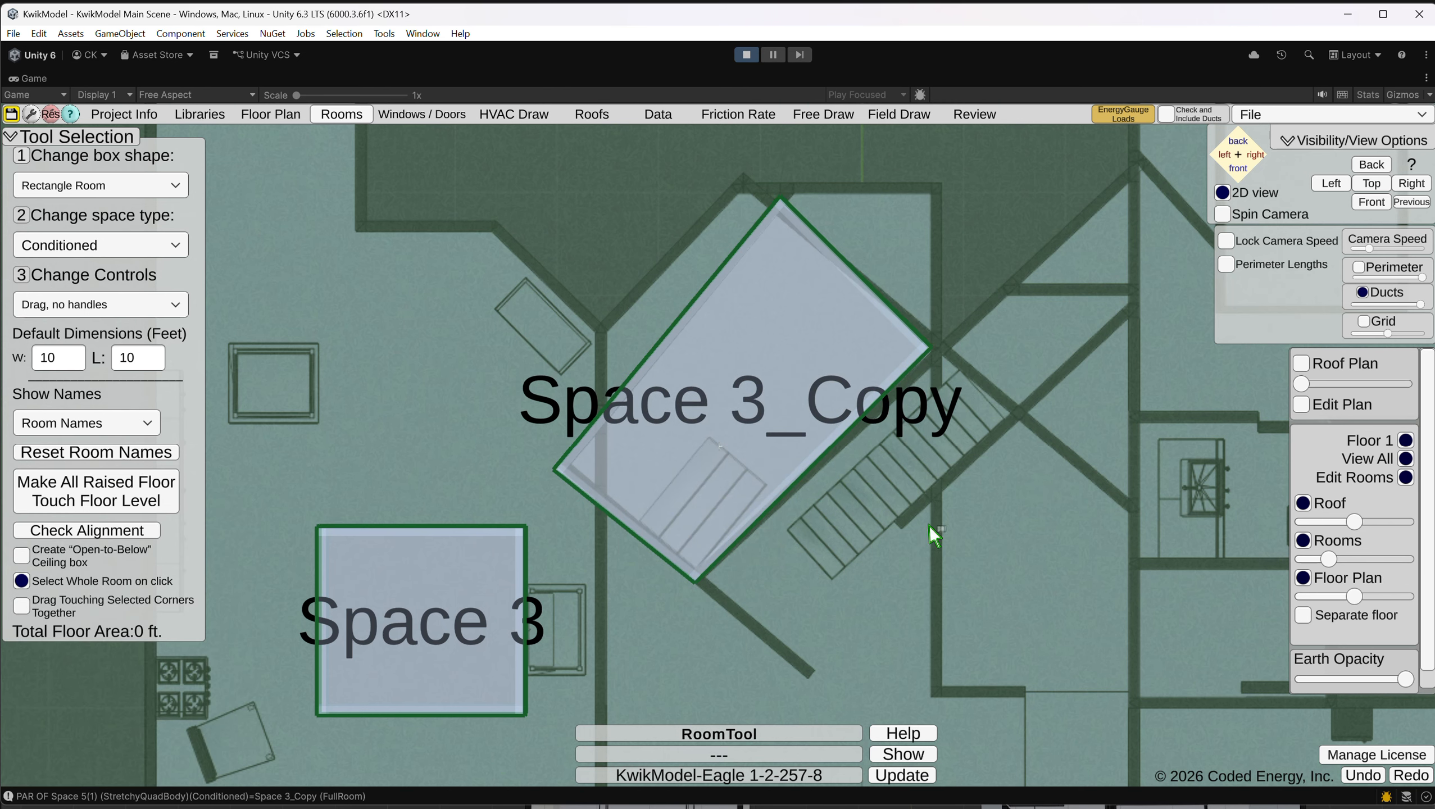
{"action": "left_click", "coordinate": [836, 533]}
{"action": "key", "text": "Delete"}
Place a new Stretchy Quad beside the staircase and move it to Right 4.5, Front 4.
{"action": "left_click", "coordinate": [150, 192]}
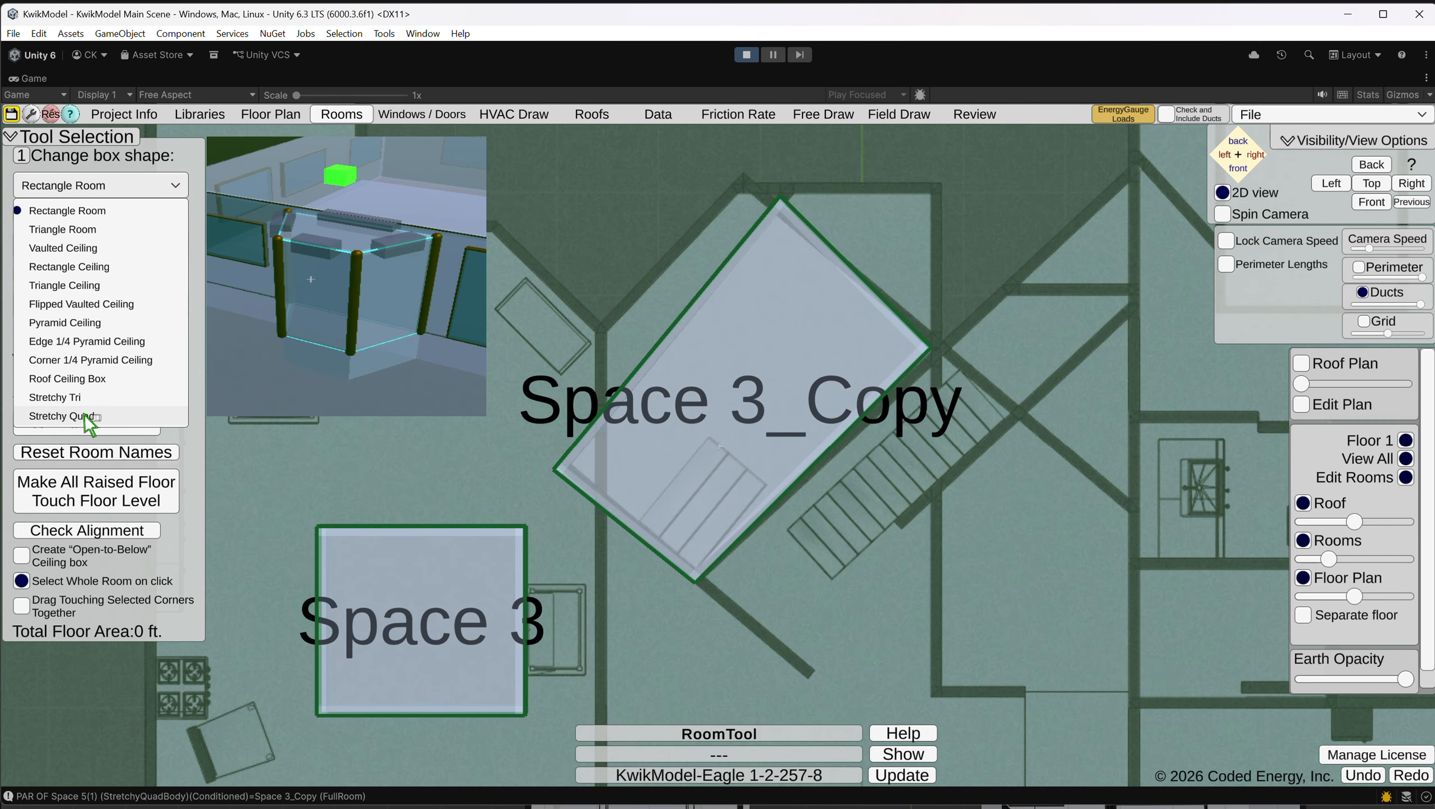
{"action": "left_click", "coordinate": [62, 416]}
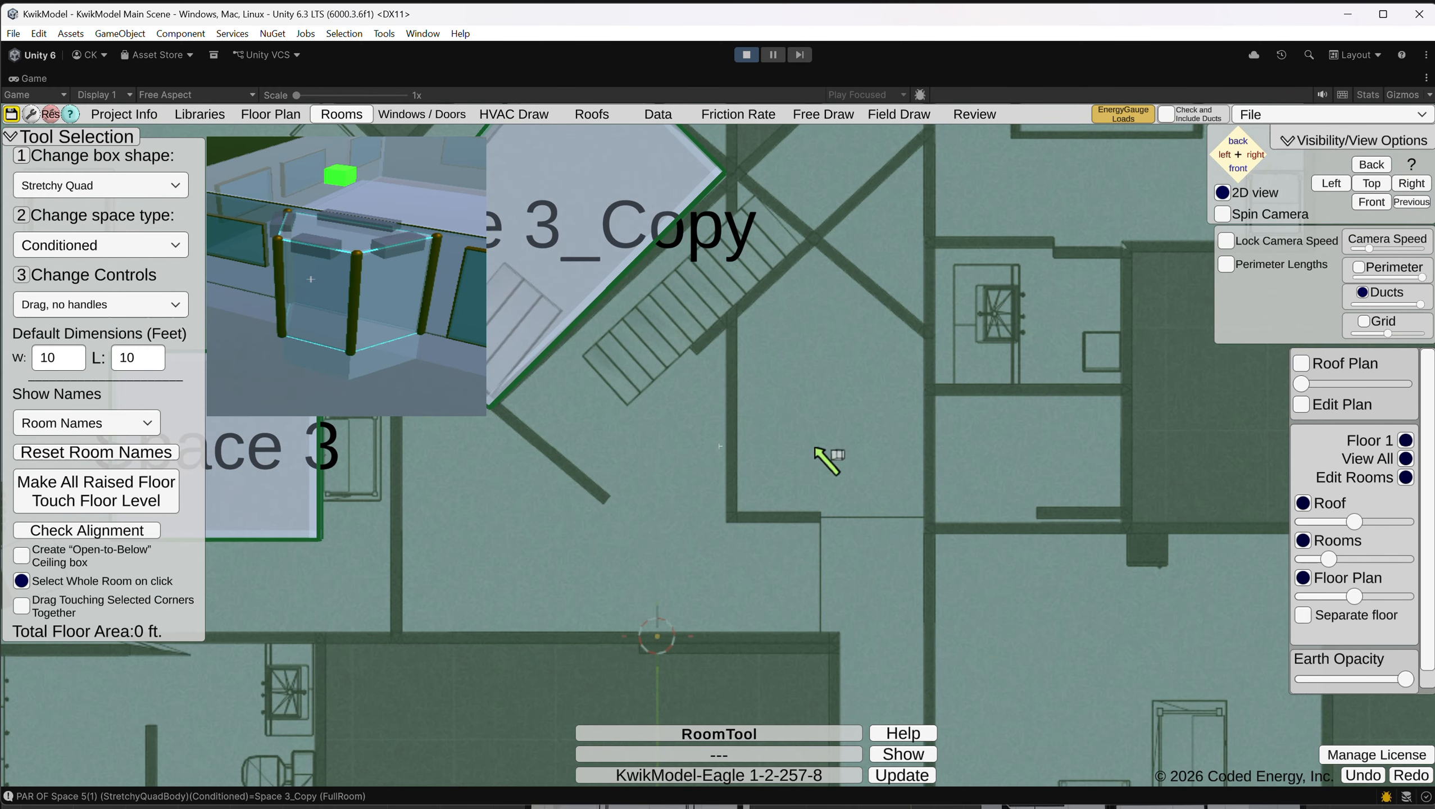
{"action": "left_click", "coordinate": [814, 448]}
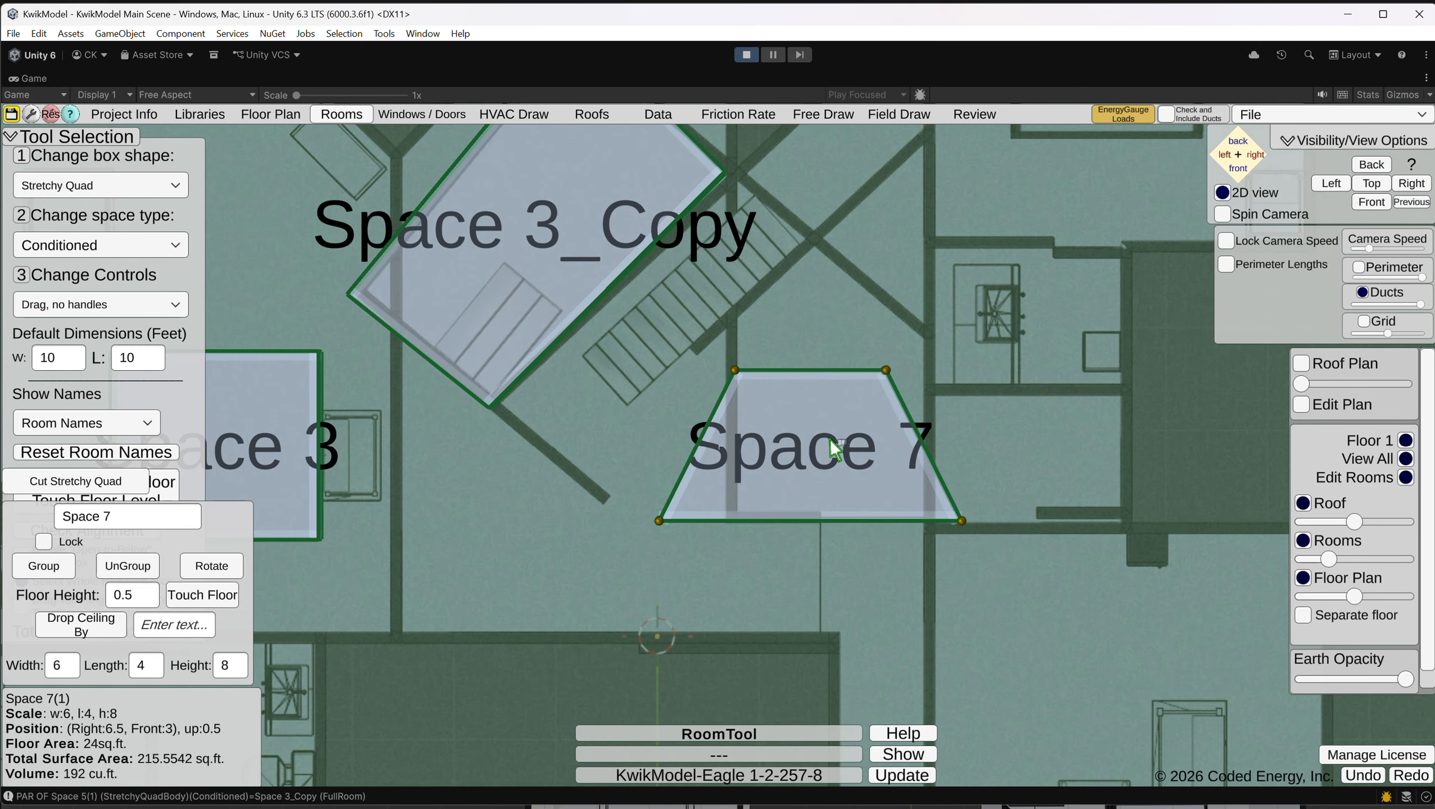
{"action": "left_click_drag", "start_coordinate": [826, 442], "coordinate": [764, 407]}
Change the box shape to Stretchy Tri and move the new quad to Right 5, Front 3.5.
{"action": "left_click", "coordinate": [116, 188]}
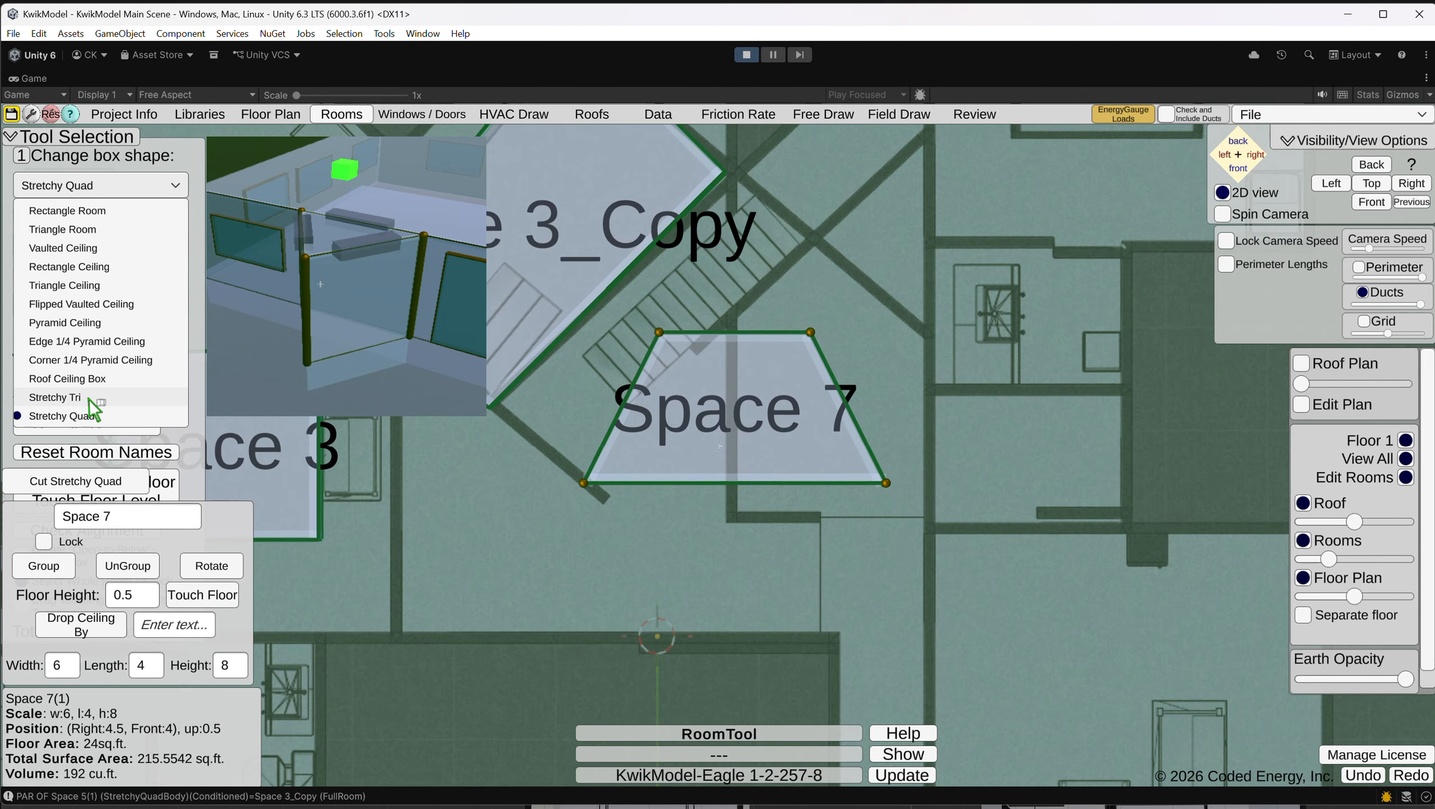
{"action": "left_click", "coordinate": [89, 397]}
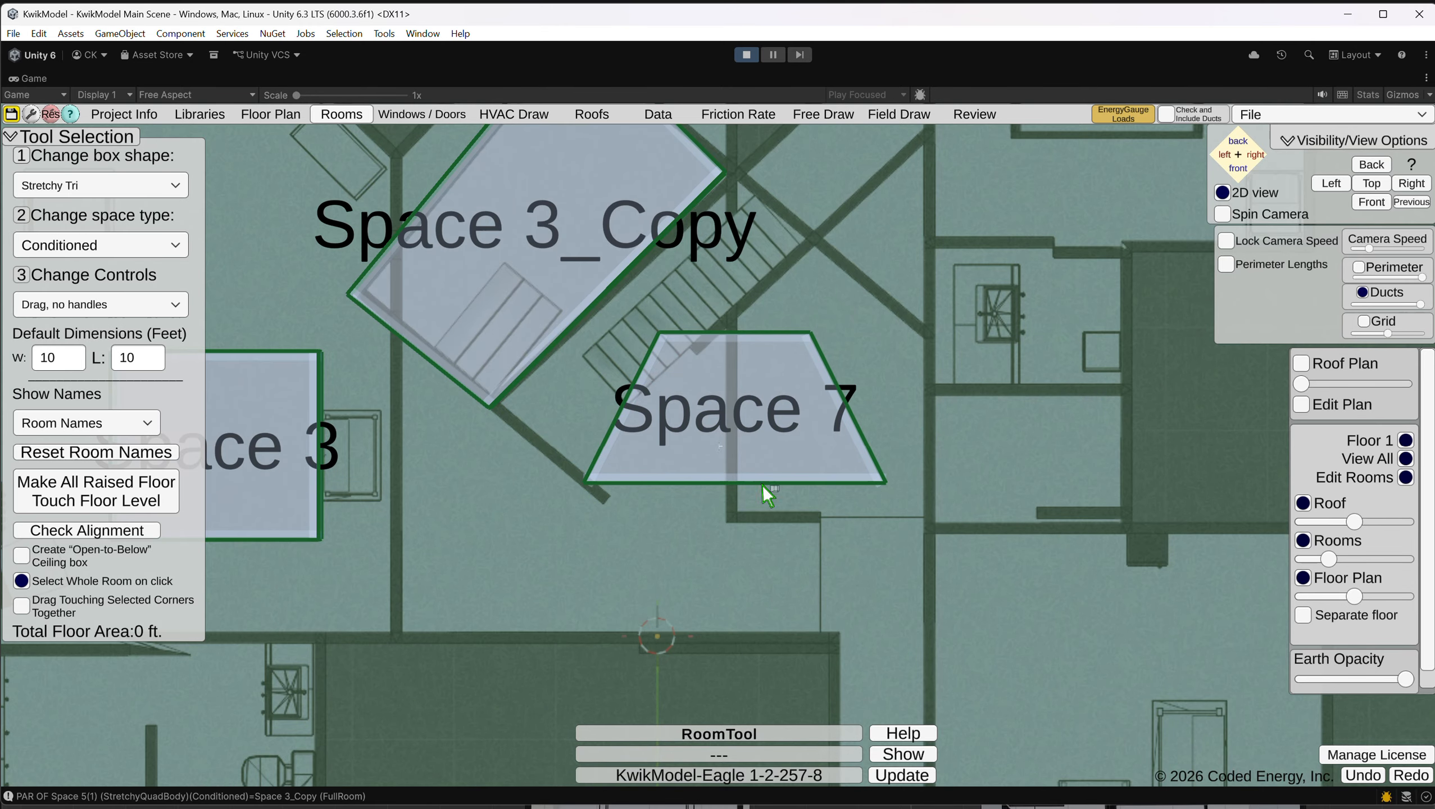
{"action": "left_click", "coordinate": [714, 426]}
{"action": "left_click_drag", "start_coordinate": [746, 422], "coordinate": [746, 453]}
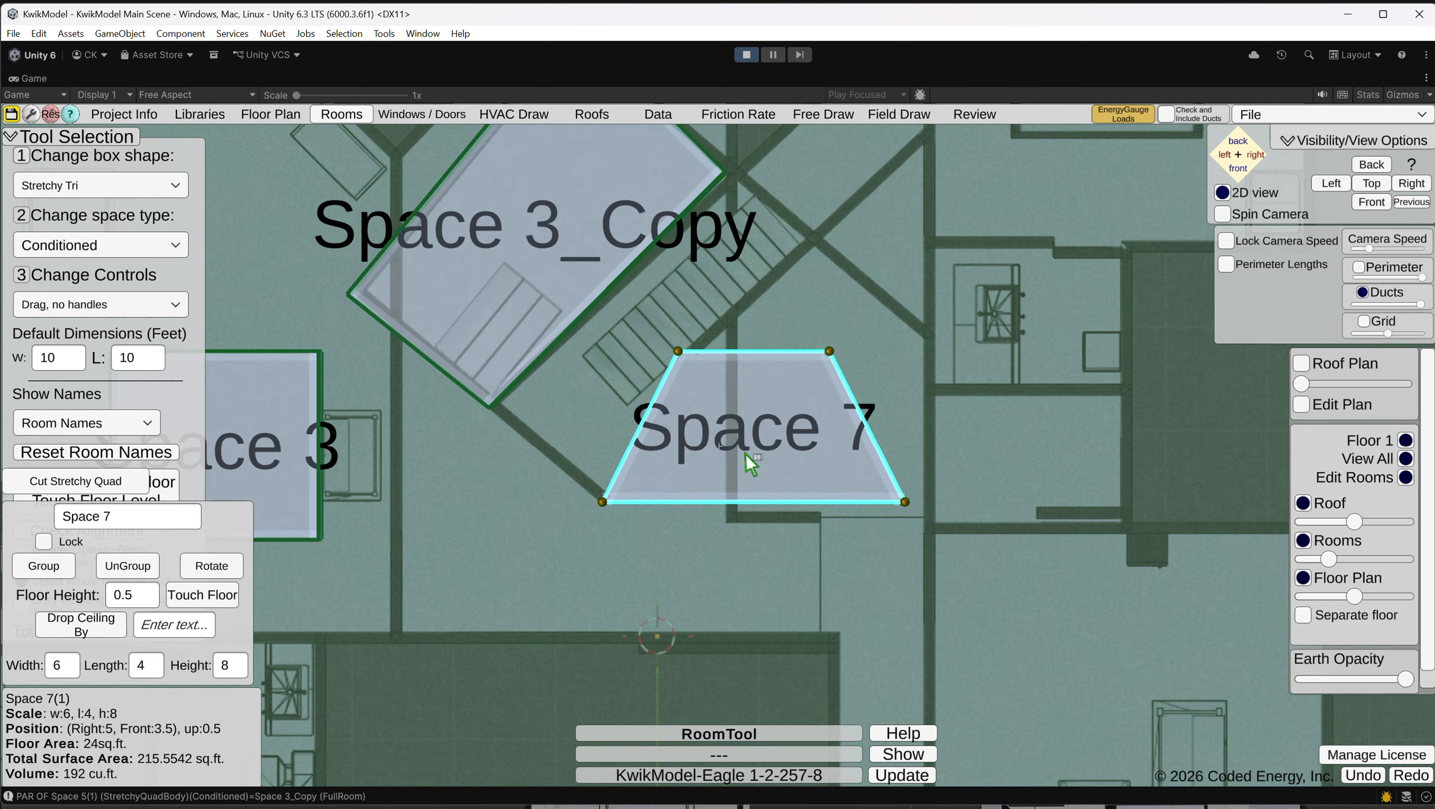
Fit the new quad to the angled staircase with corners at Left 1.75, Front 4; Right 4.5, Front 10.25; the wall junction; and Left 0, Front 2.25.
{"action": "left_click_drag", "start_coordinate": [683, 355], "coordinate": [500, 411]}
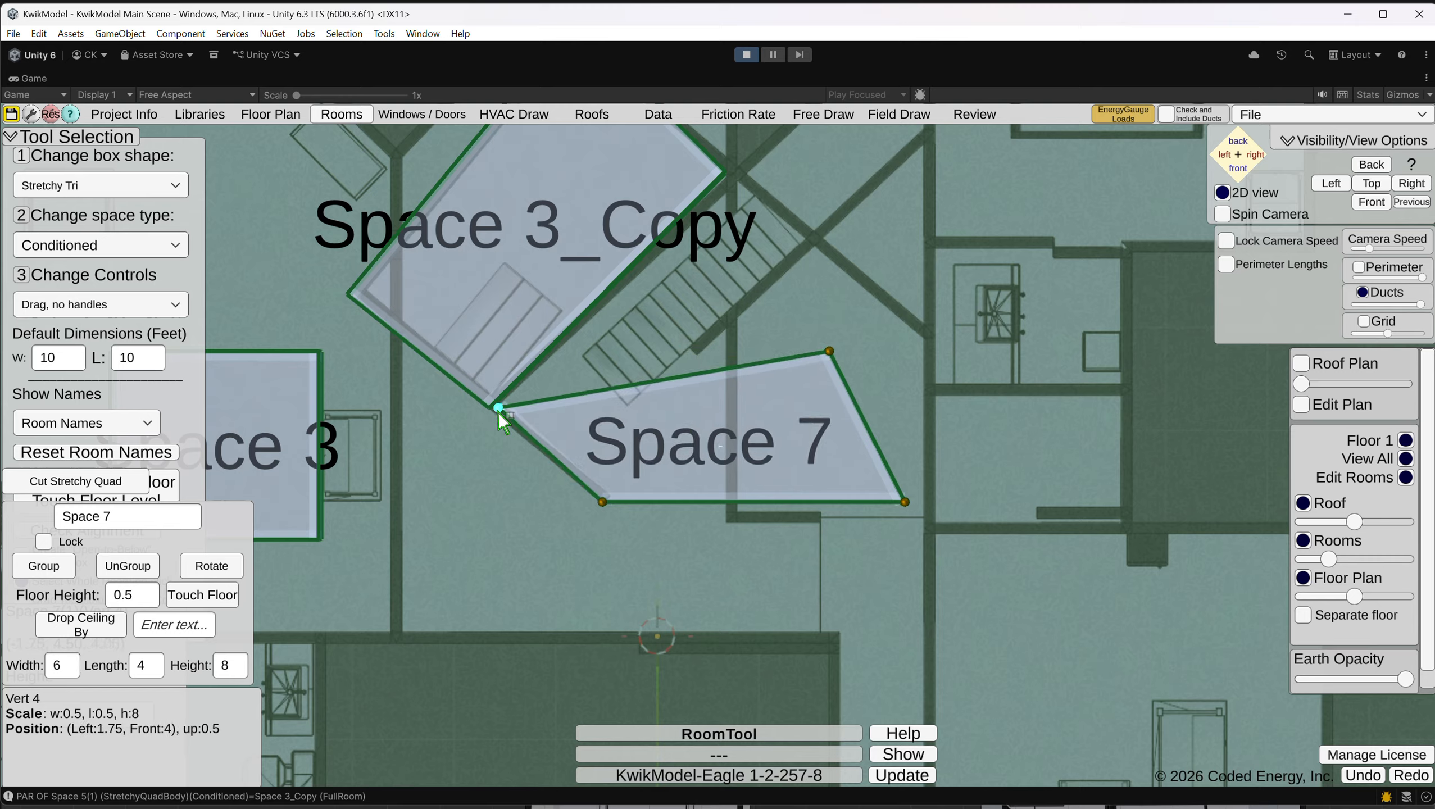
{"action": "left_click_drag", "start_coordinate": [831, 353], "coordinate": [735, 179]}
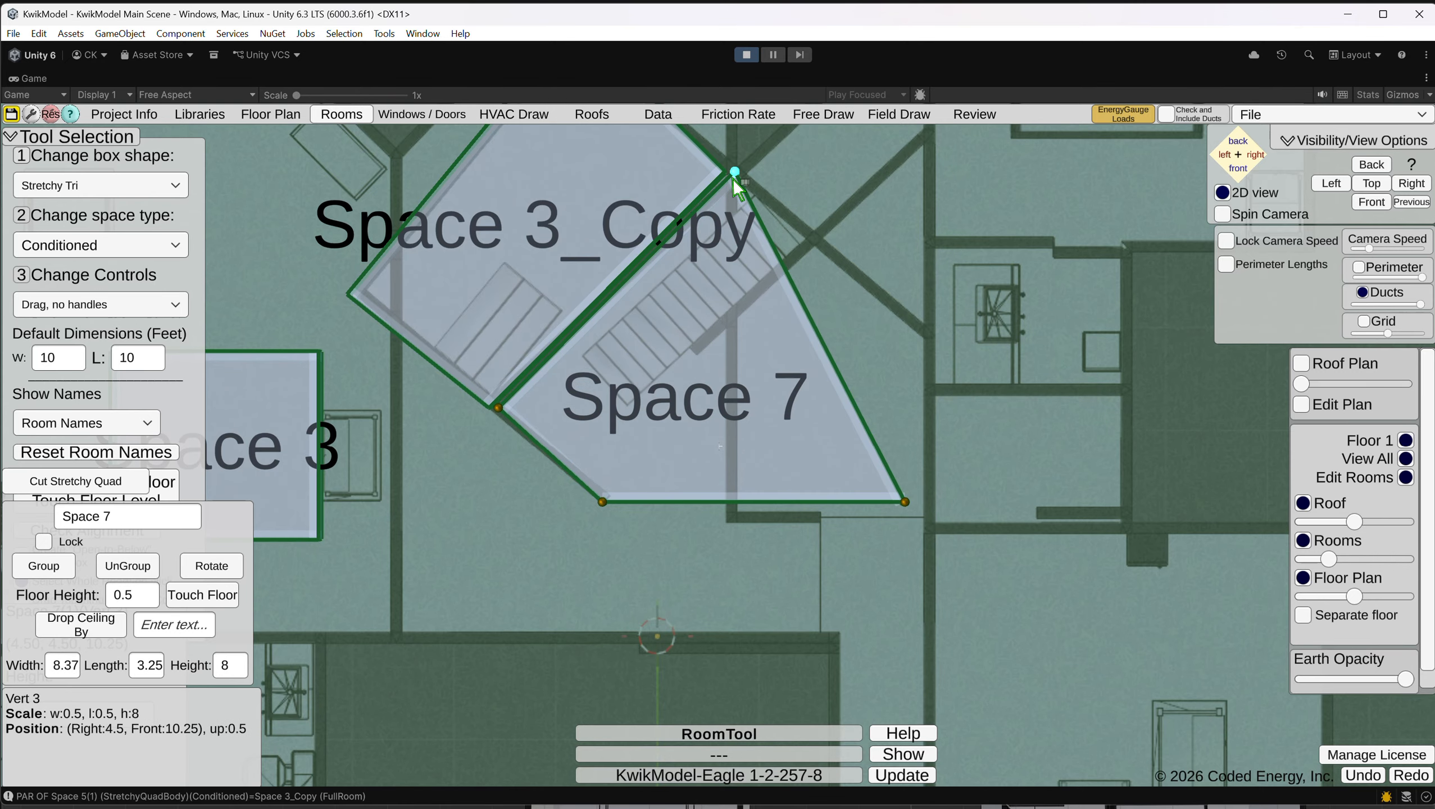
{"action": "left_click_drag", "start_coordinate": [910, 508], "coordinate": [817, 245]}
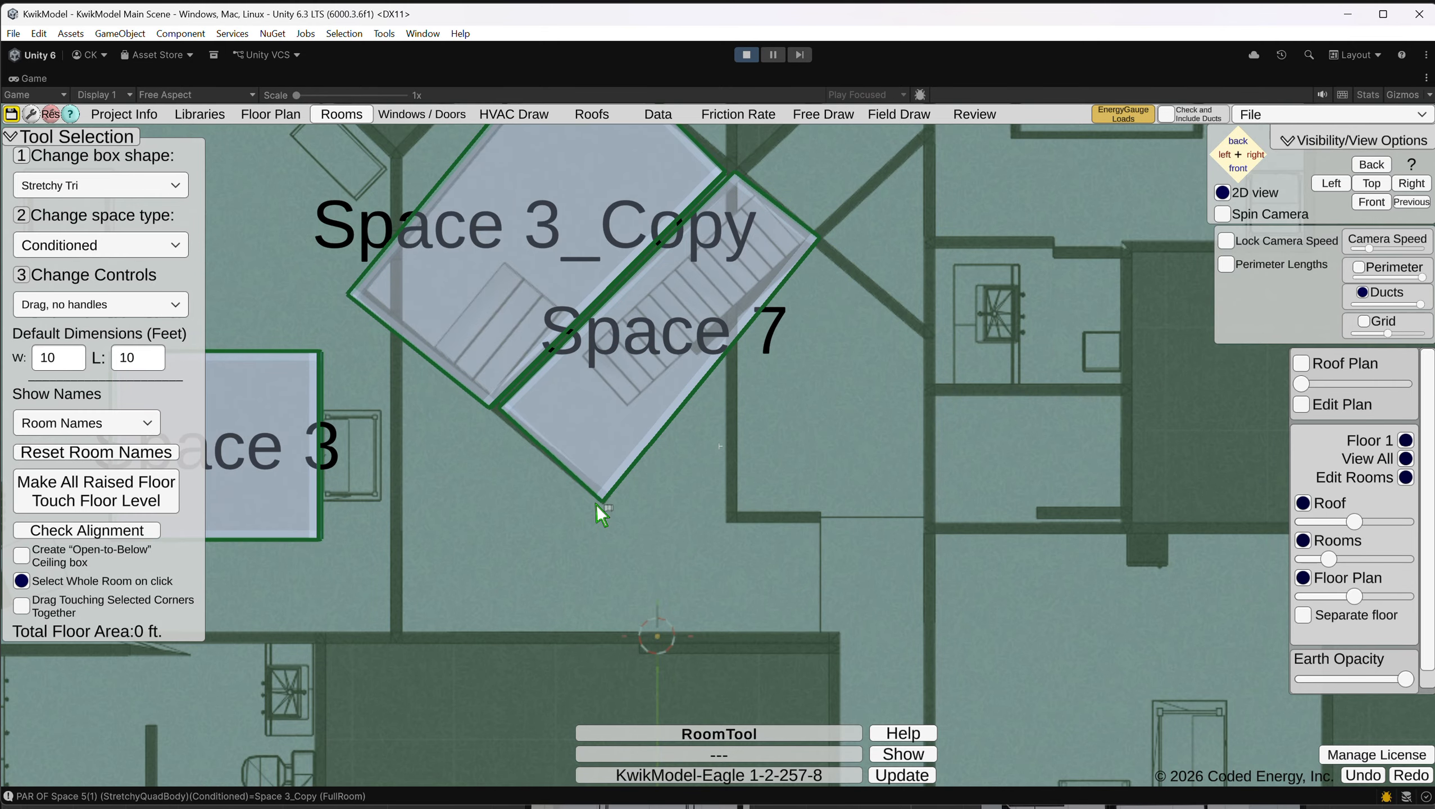
{"action": "left_click_drag", "start_coordinate": [603, 504], "coordinate": [568, 472]}
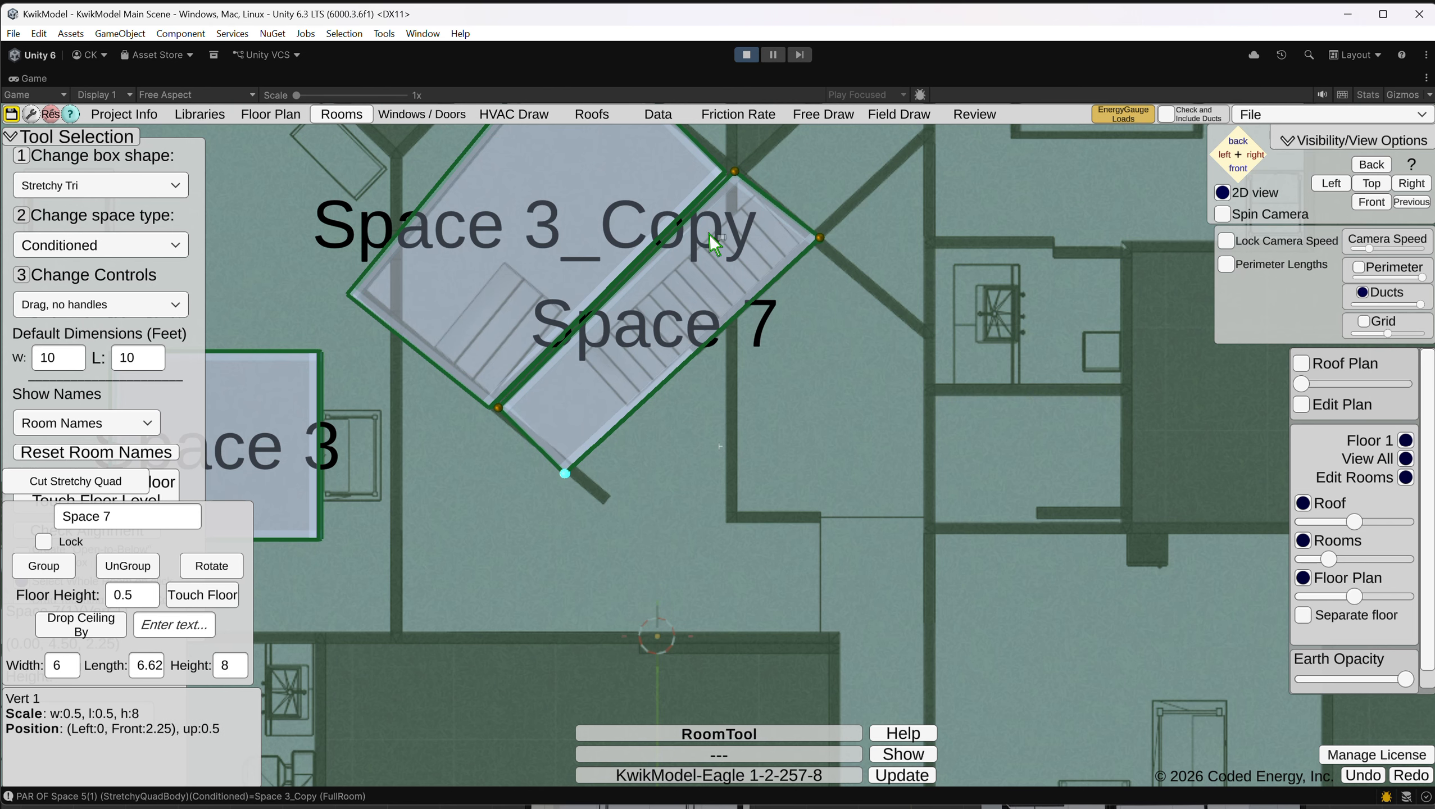
Move two corners of Space 3_Copy, the one at the stairs to Right 4.5, Front 10.25 and its rearmost one to Left 0, Front 14.
{"action": "middle_click_drag", "start_coordinate": [746, 199], "coordinate": [758, 333]}
{"action": "left_click", "coordinate": [669, 308]}
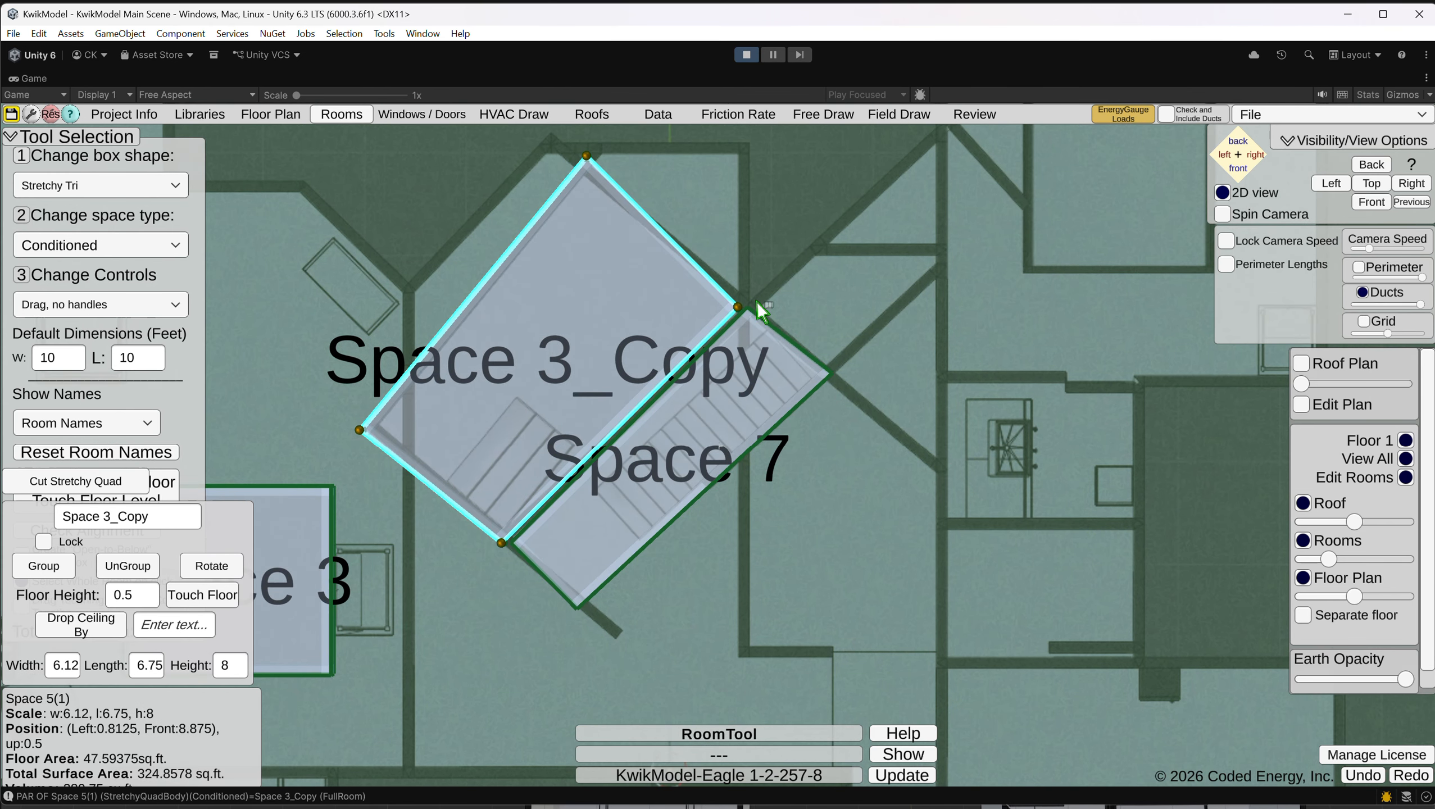
{"action": "left_click", "coordinate": [740, 308]}
{"action": "left_click_drag", "start_coordinate": [741, 310], "coordinate": [754, 312]}
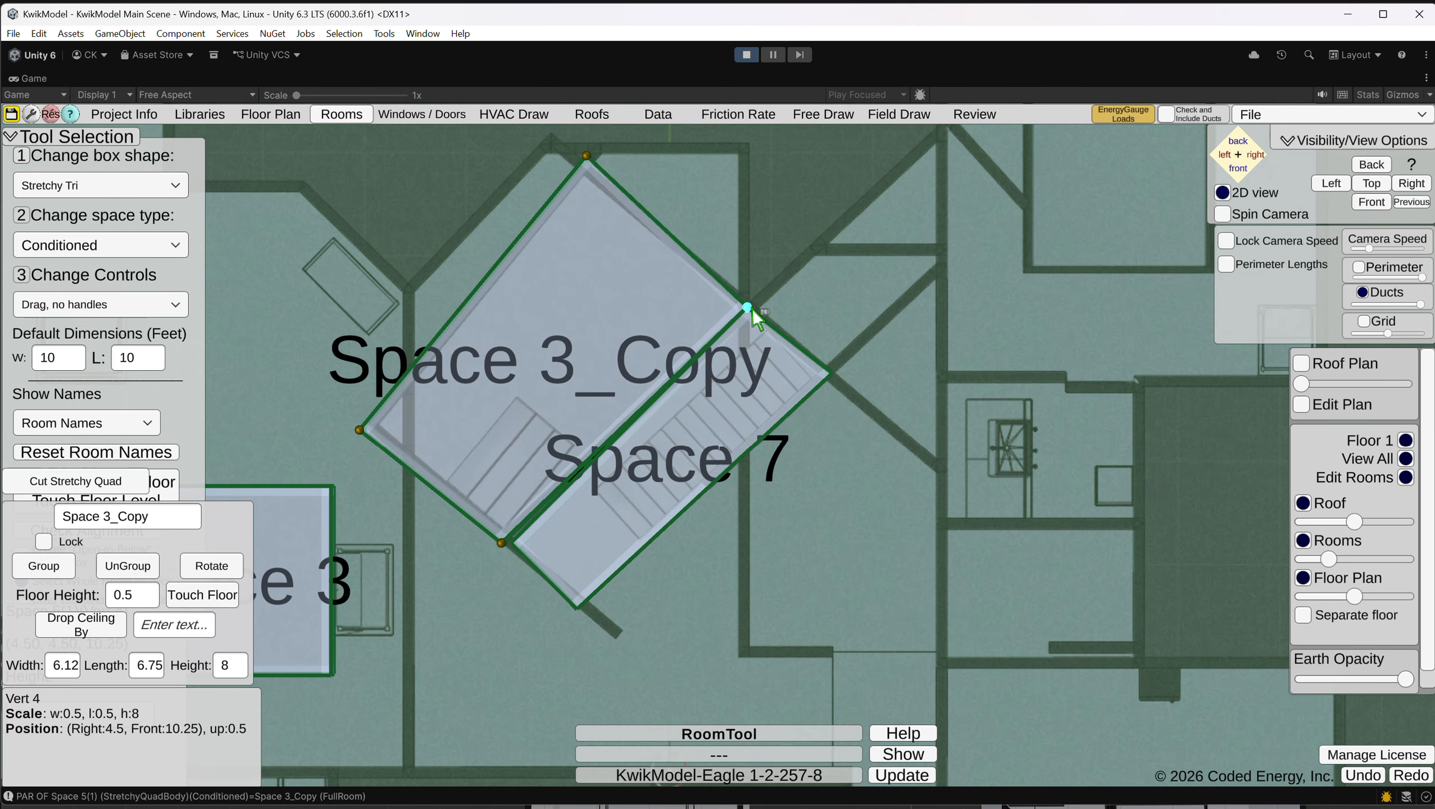
{"action": "left_click", "coordinate": [589, 174]}
{"action": "left_click", "coordinate": [587, 155]}
{"action": "left_click_drag", "start_coordinate": [586, 156], "coordinate": [578, 165]}
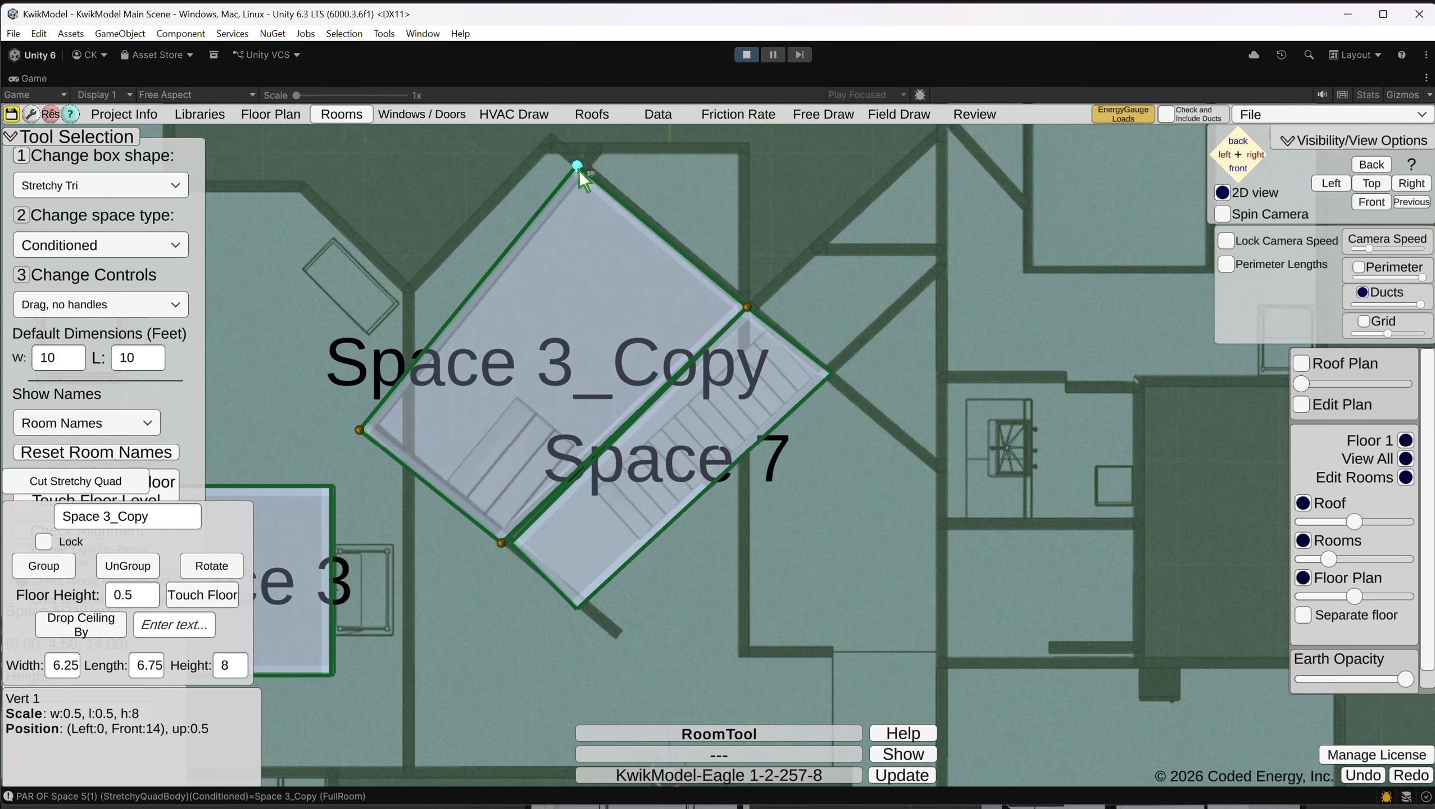
Shift the Floor 1 plan slightly to the left beneath the room boxes and return to room editing.
{"action": "left_click", "coordinate": [286, 117]}
{"action": "left_click", "coordinate": [99, 254]}
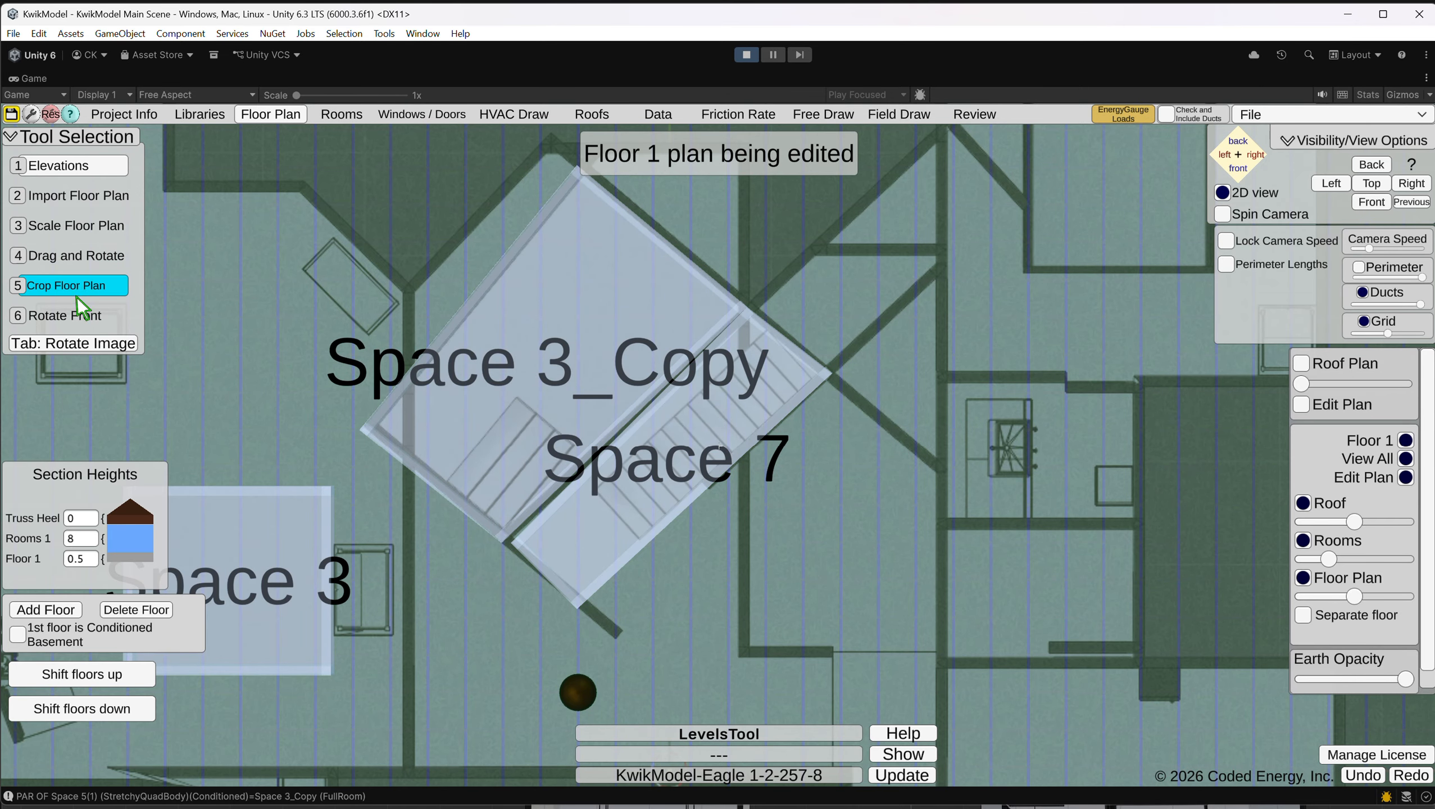
{"action": "left_click", "coordinate": [82, 258]}
{"action": "left_click_drag", "start_coordinate": [1027, 290], "coordinate": [1083, 311]}
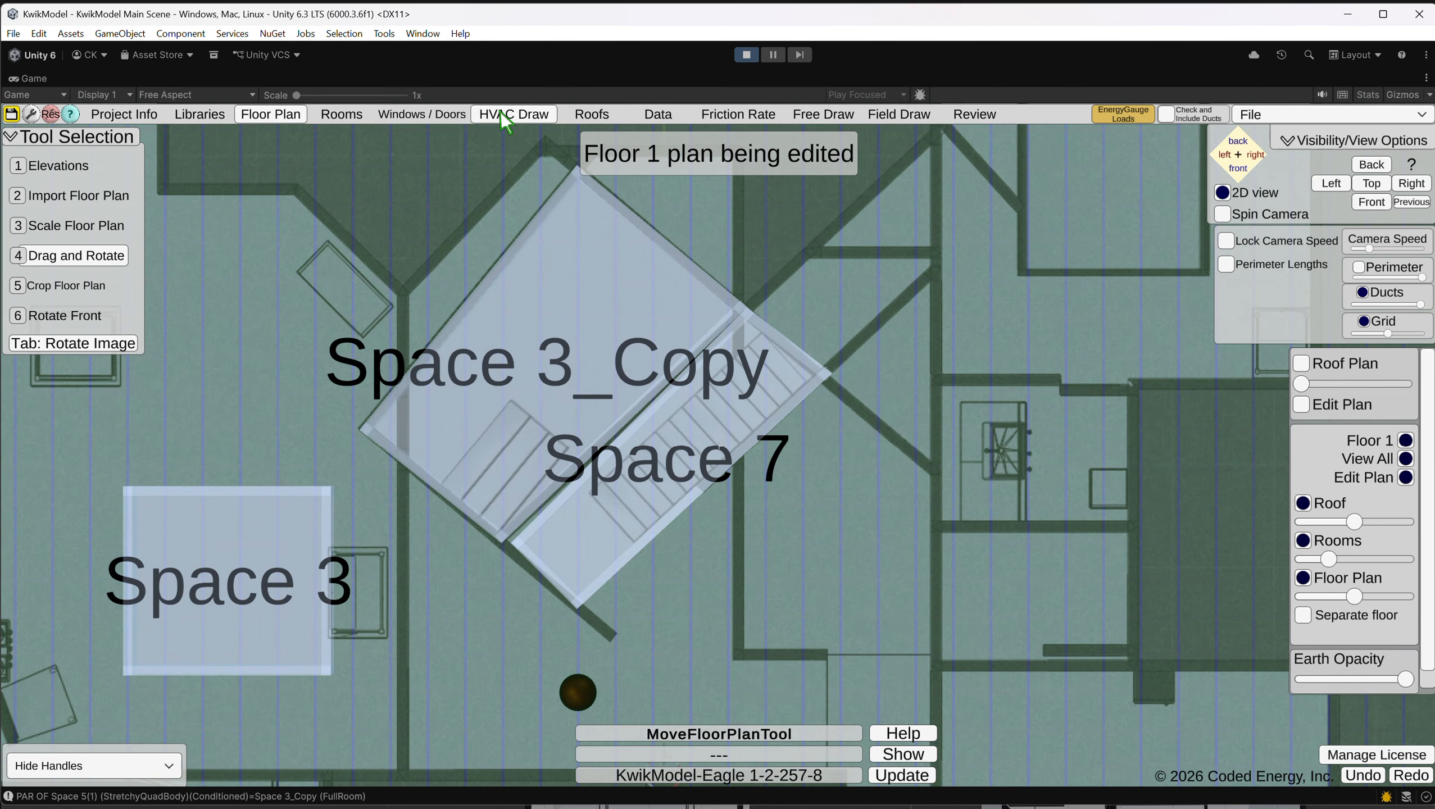
{"action": "left_click", "coordinate": [342, 115]}
Check the angled rooms in 3D, then examine the tall walls around the staircase in the Blender house scan before returning to KwikModel.
{"action": "right_click_drag", "start_coordinate": [672, 528], "coordinate": [679, 418]}
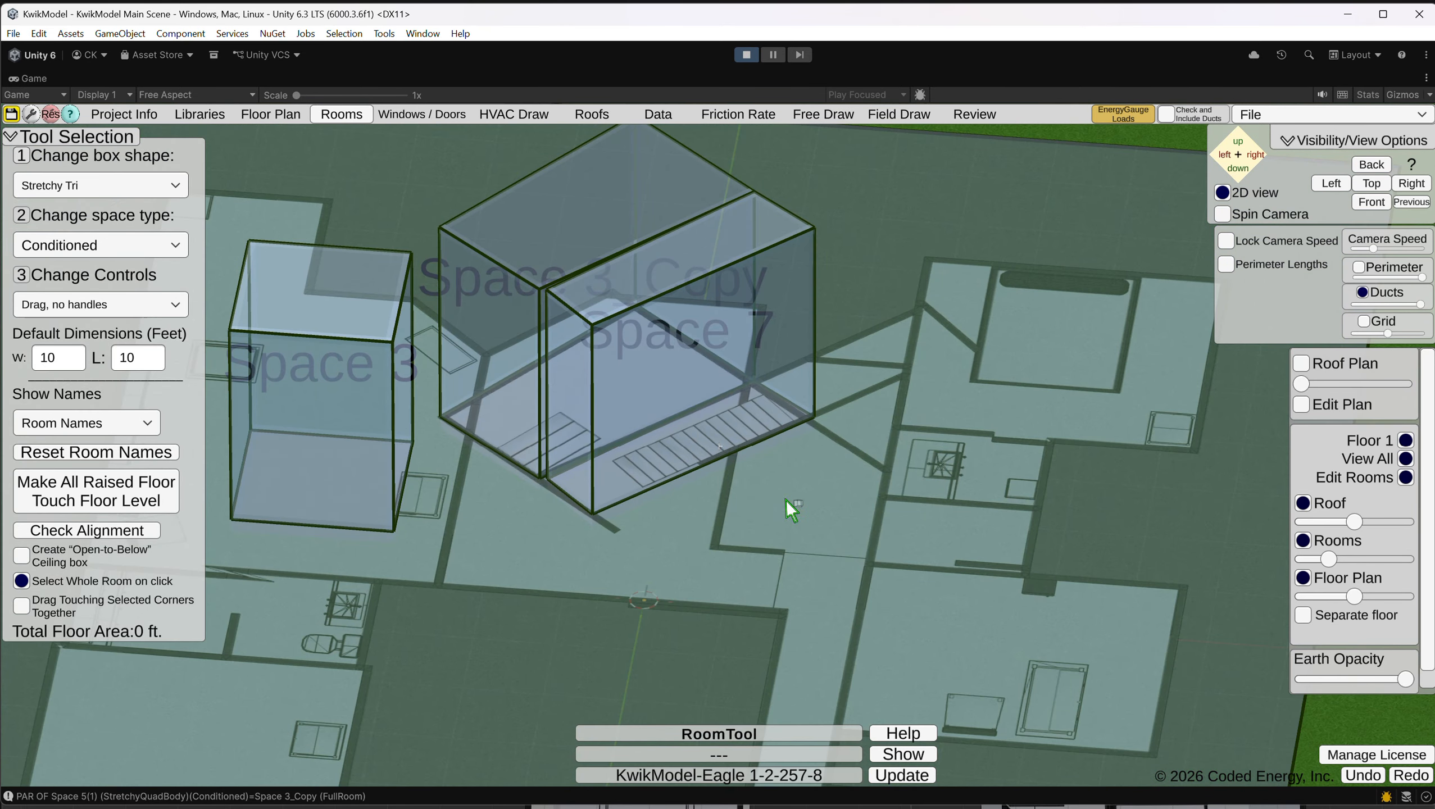
{"action": "key", "text": "alt+Tab"}
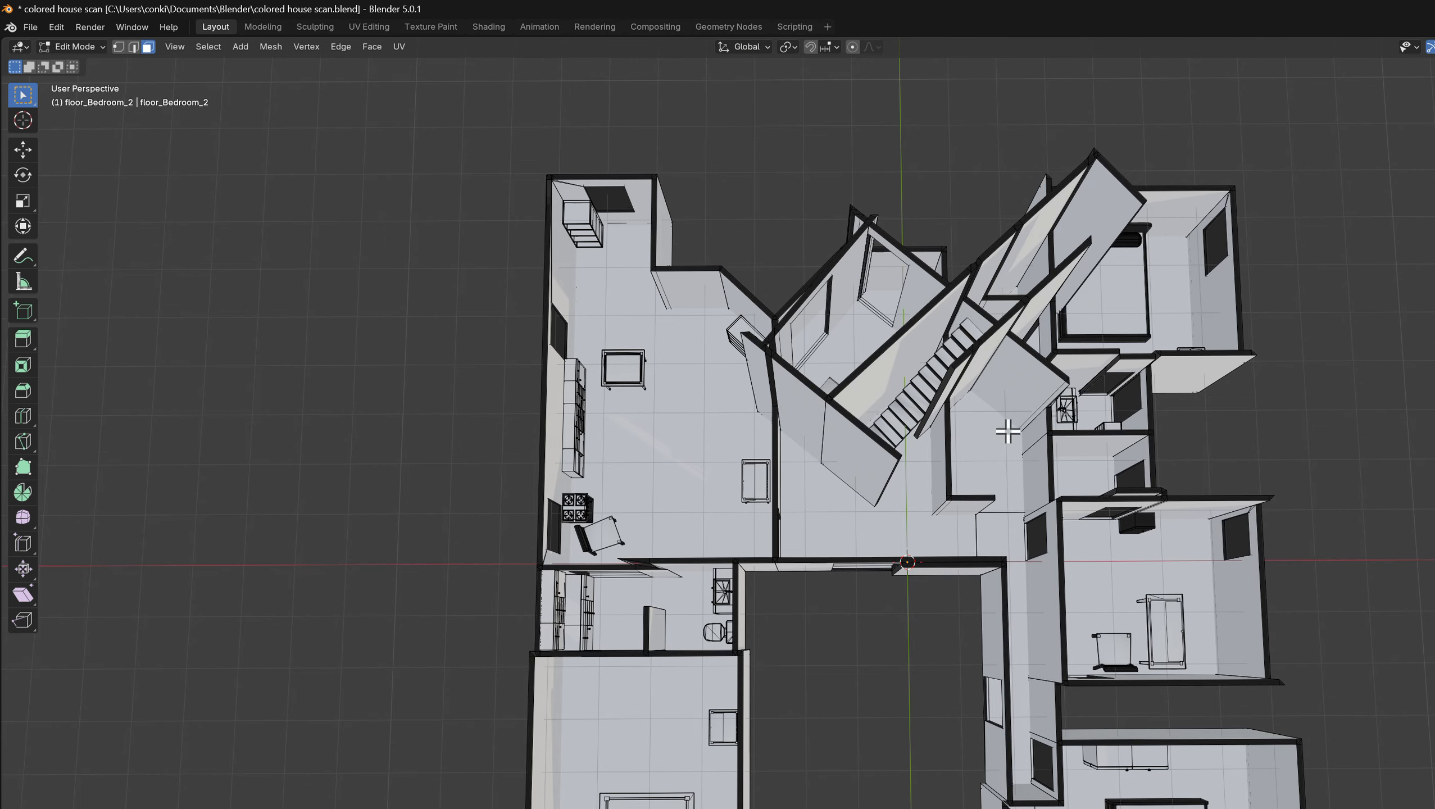
{"action": "right_click", "coordinate": [947, 495]}
{"action": "middle_click_drag", "start_coordinate": [1111, 408], "coordinate": [833, 597]}
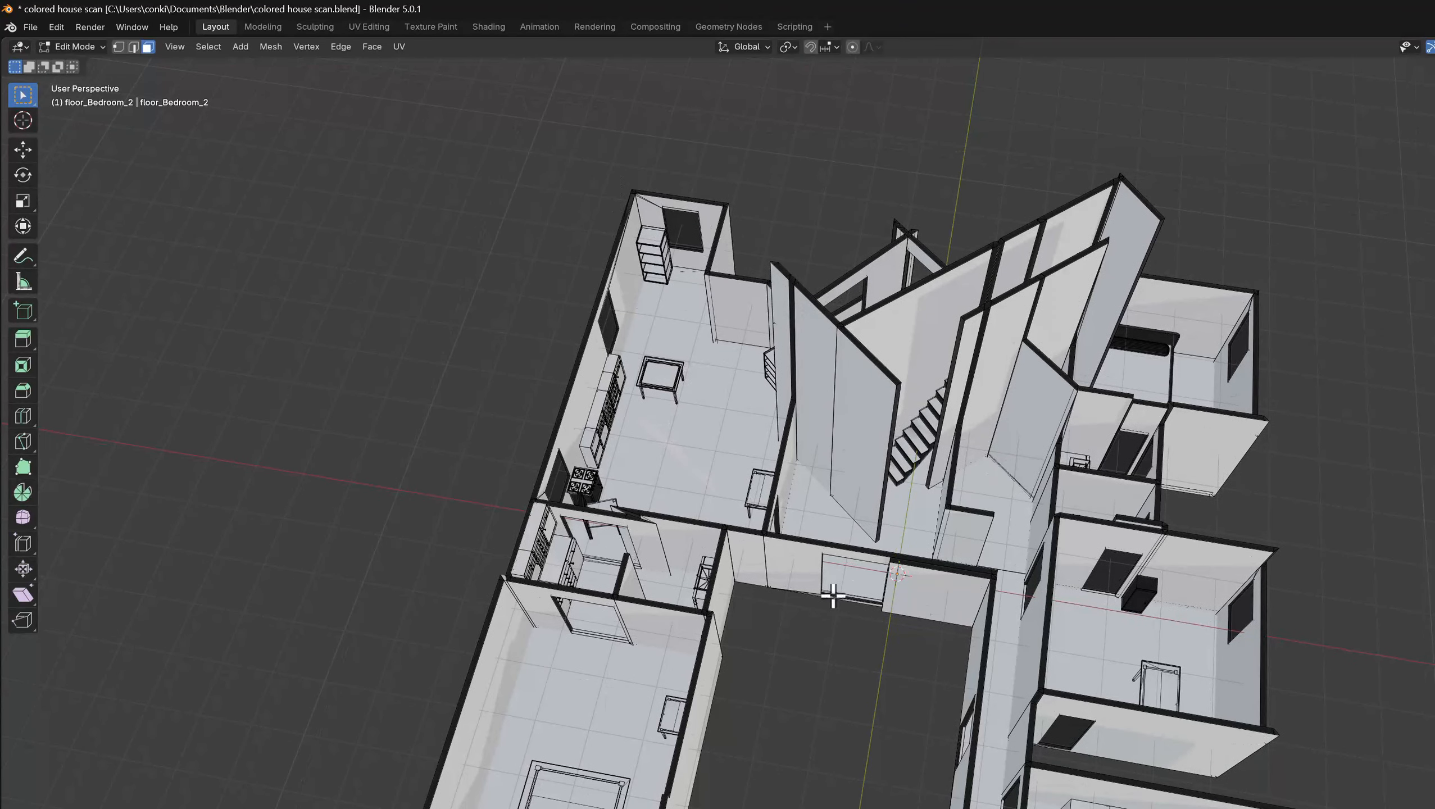
{"action": "middle_click_drag", "start_coordinate": [783, 507], "coordinate": [938, 478]}
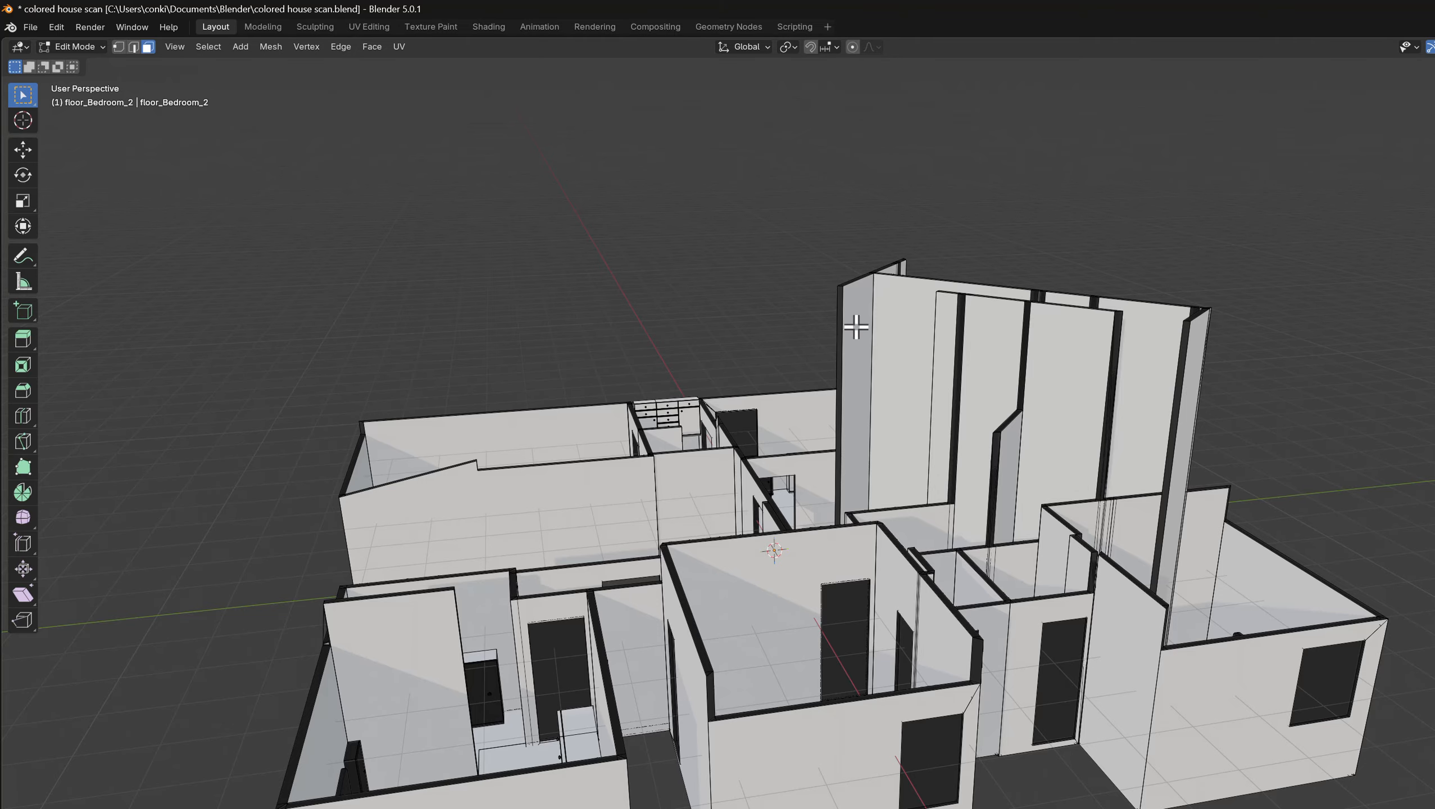
{"action": "key", "text": "alt+Tab"}
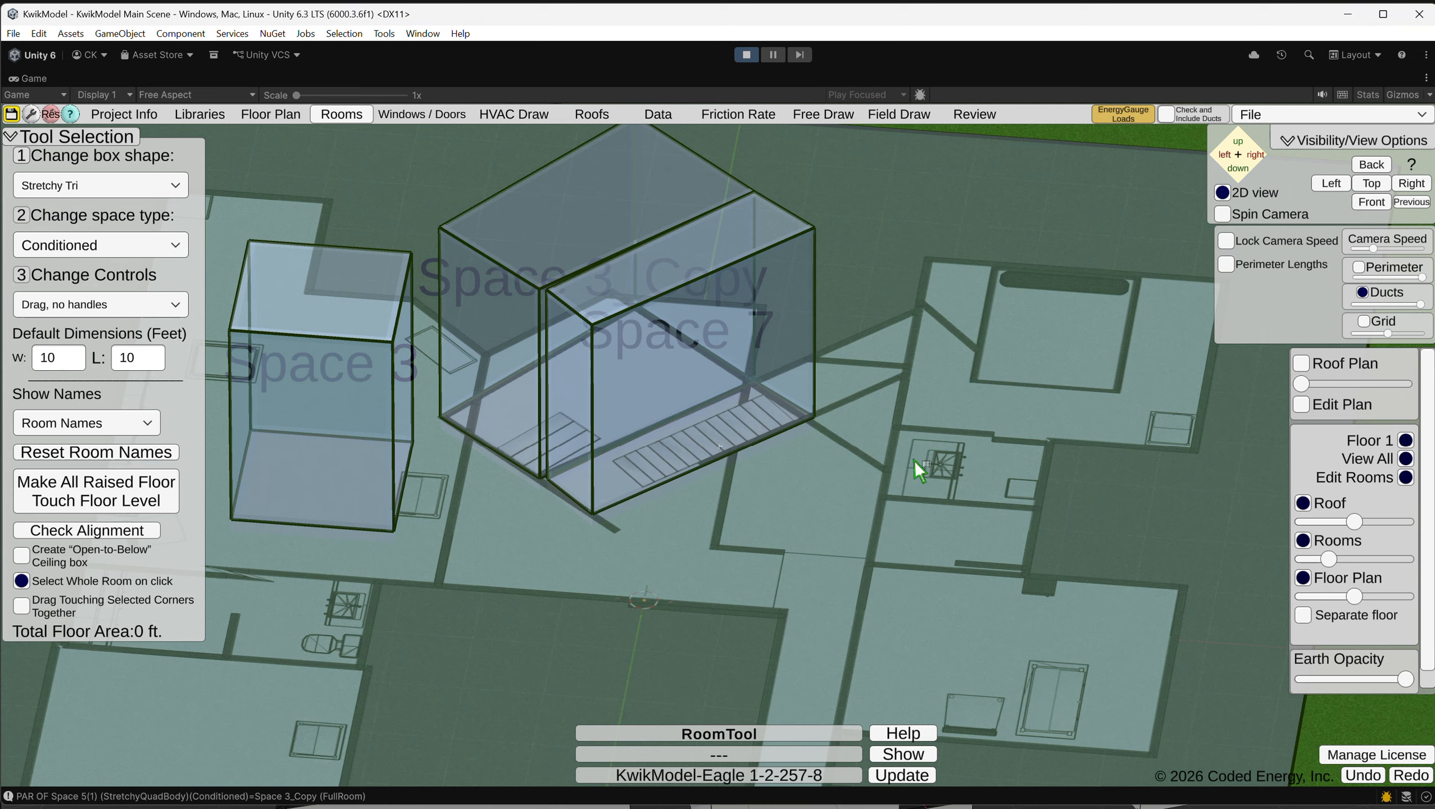
Set the controls to Scale by handles, drag by room and stretch Space 3 to a height of 16 ft.
{"action": "left_click", "coordinate": [292, 307]}
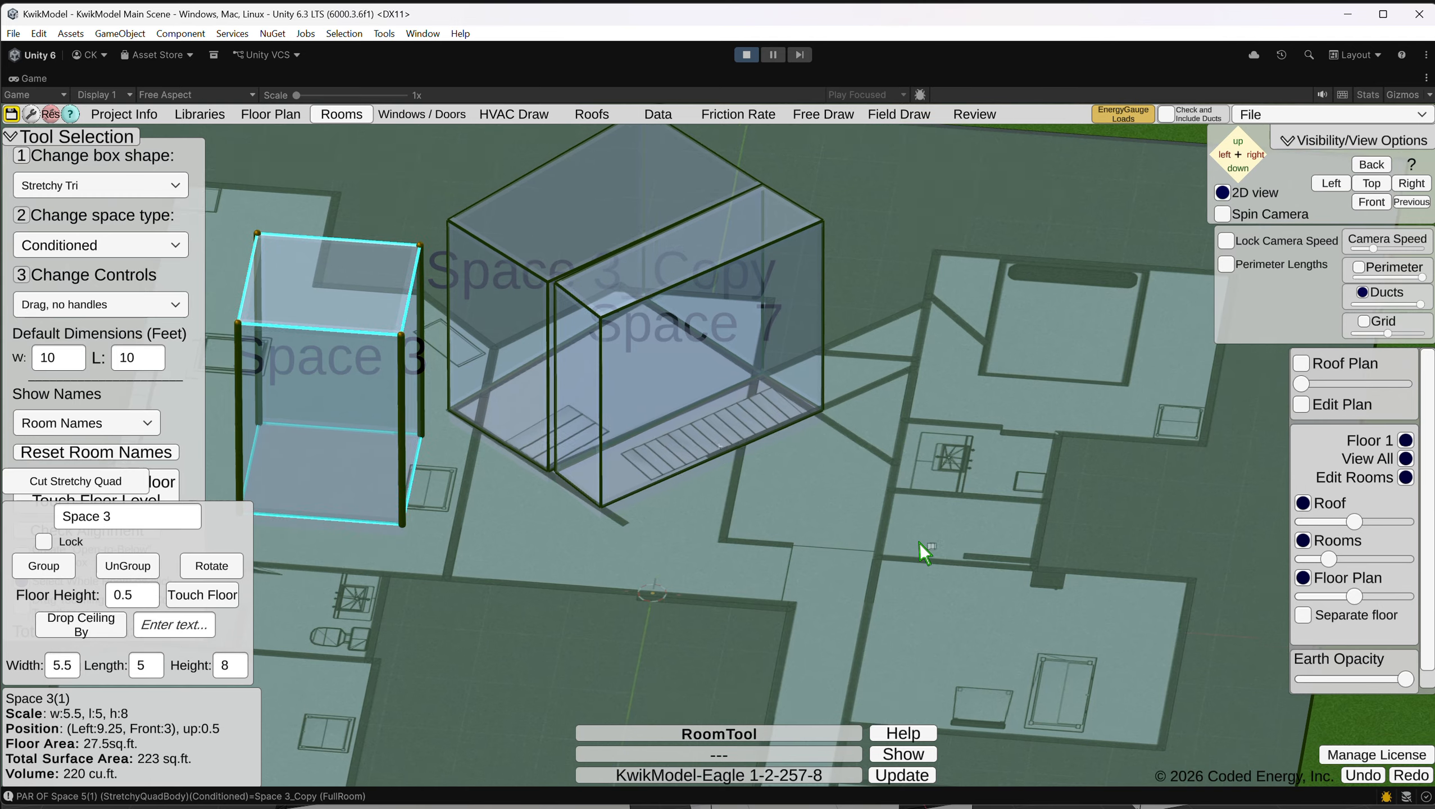
{"action": "left_click", "coordinate": [63, 300]}
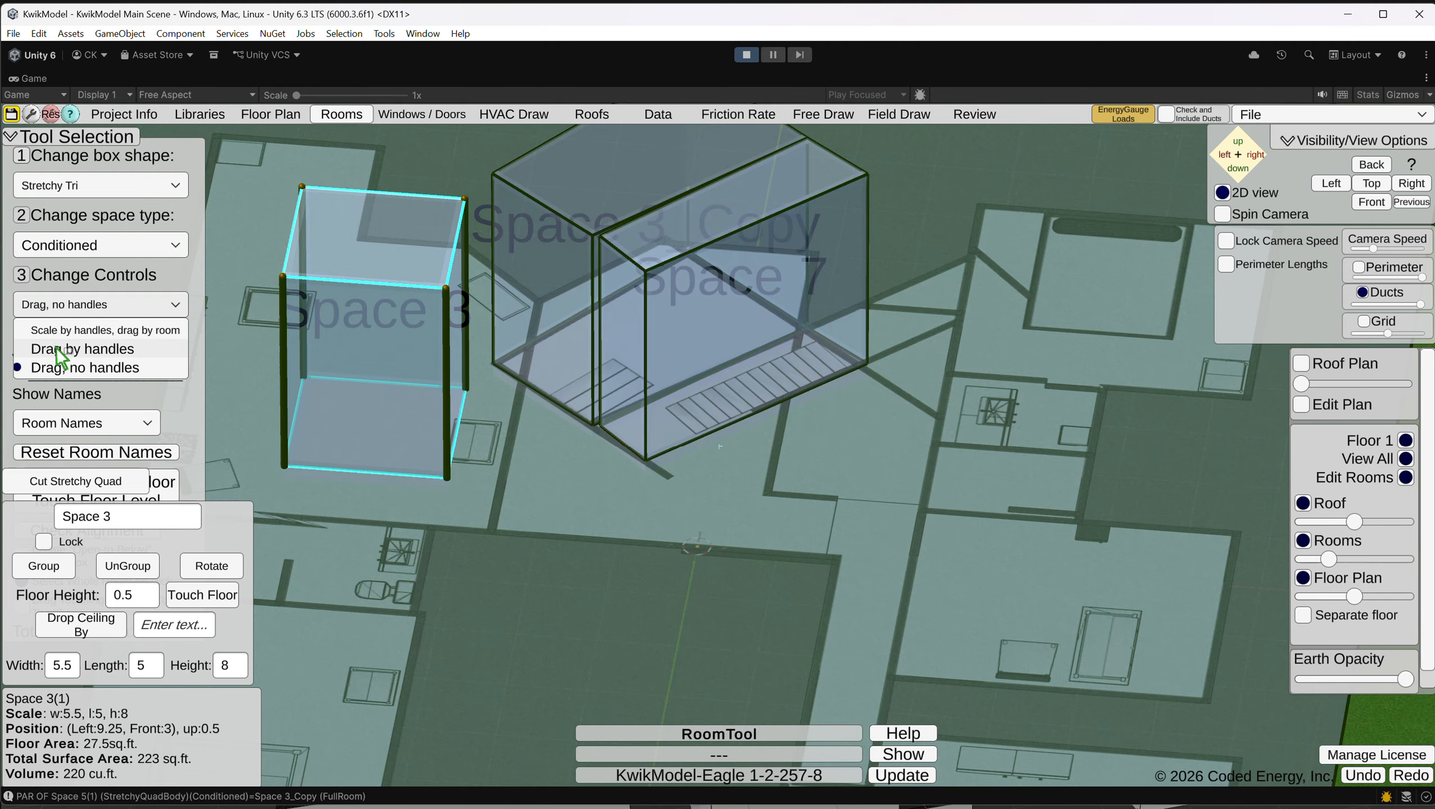
{"action": "left_click", "coordinate": [88, 332]}
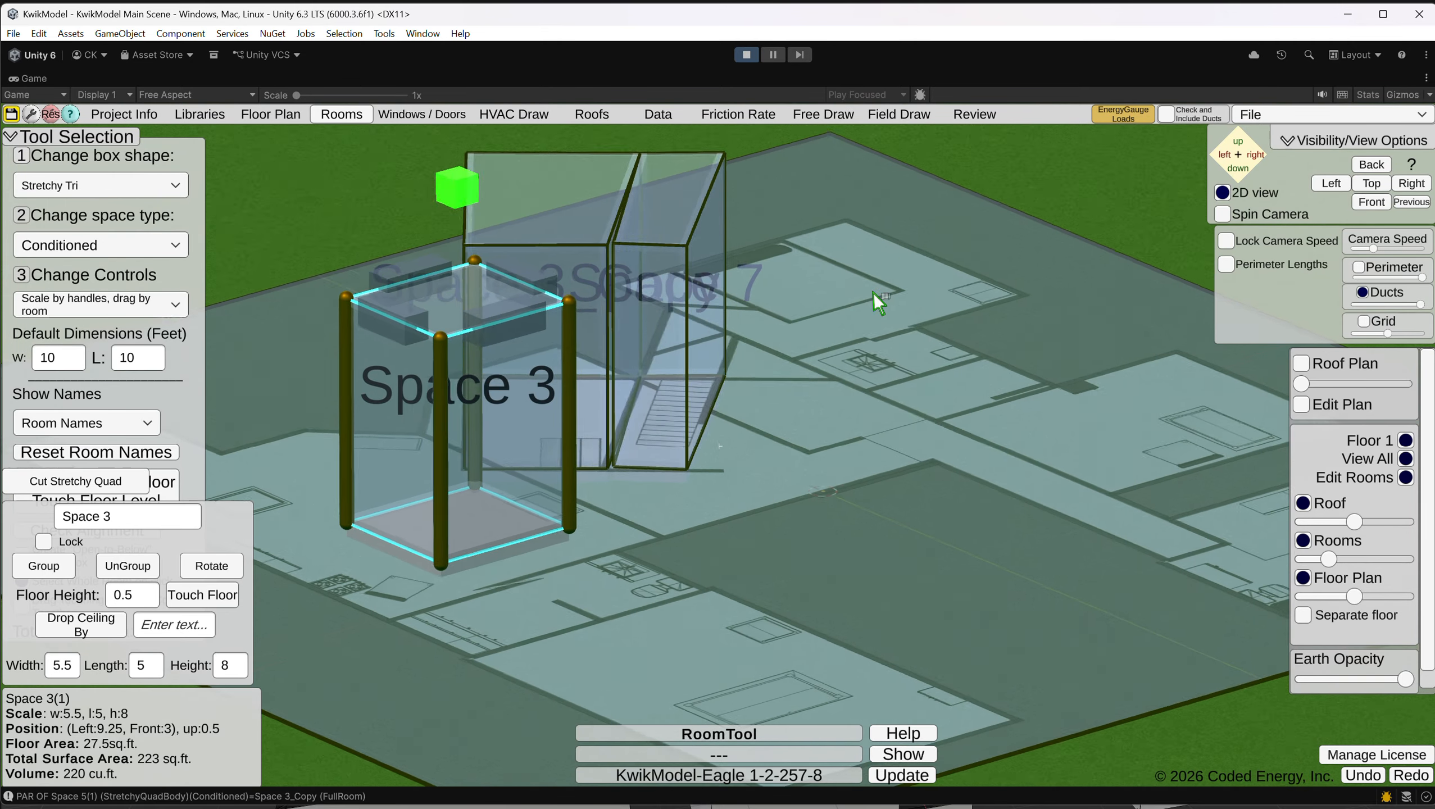
{"action": "middle_click_drag", "start_coordinate": [612, 398], "coordinate": [646, 466]}
{"action": "left_click_drag", "start_coordinate": [566, 364], "coordinate": [614, 149]}
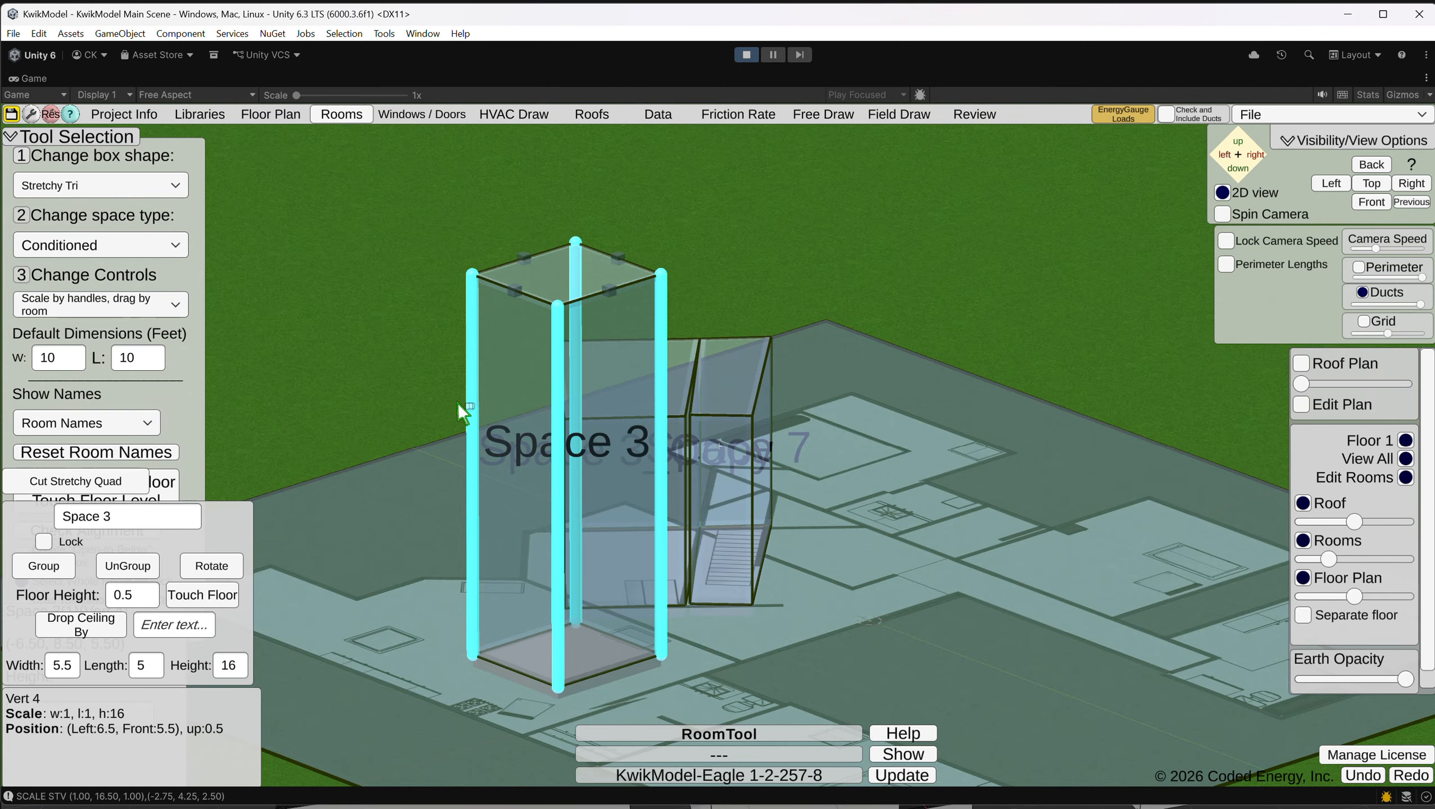
{"action": "right_click_drag", "start_coordinate": [824, 377], "coordinate": [980, 363]}
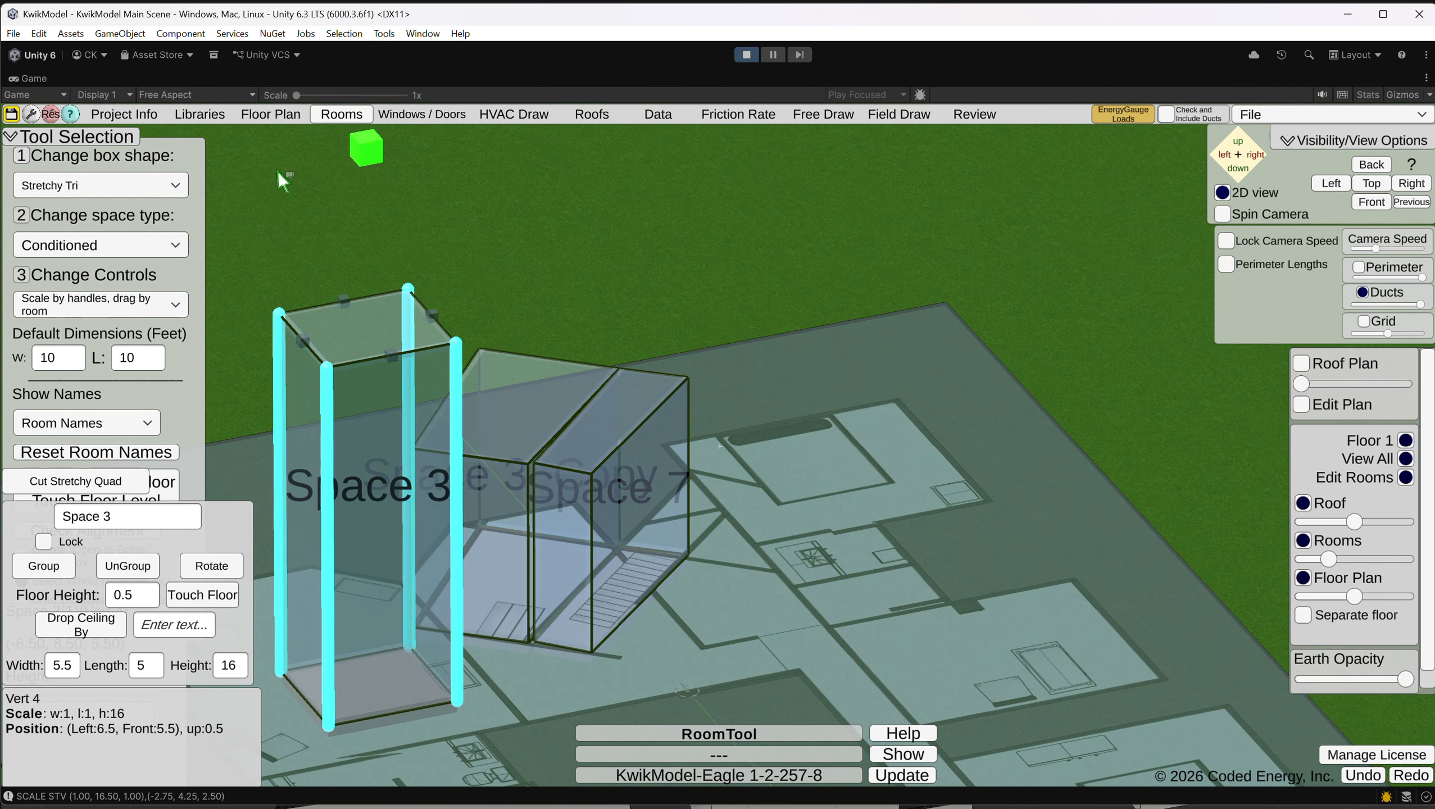
Add a second floor and place a Stretchy Tri room on it above the angled rooms at Left 0.5, Front 5.5.
{"action": "left_click", "coordinate": [262, 114]}
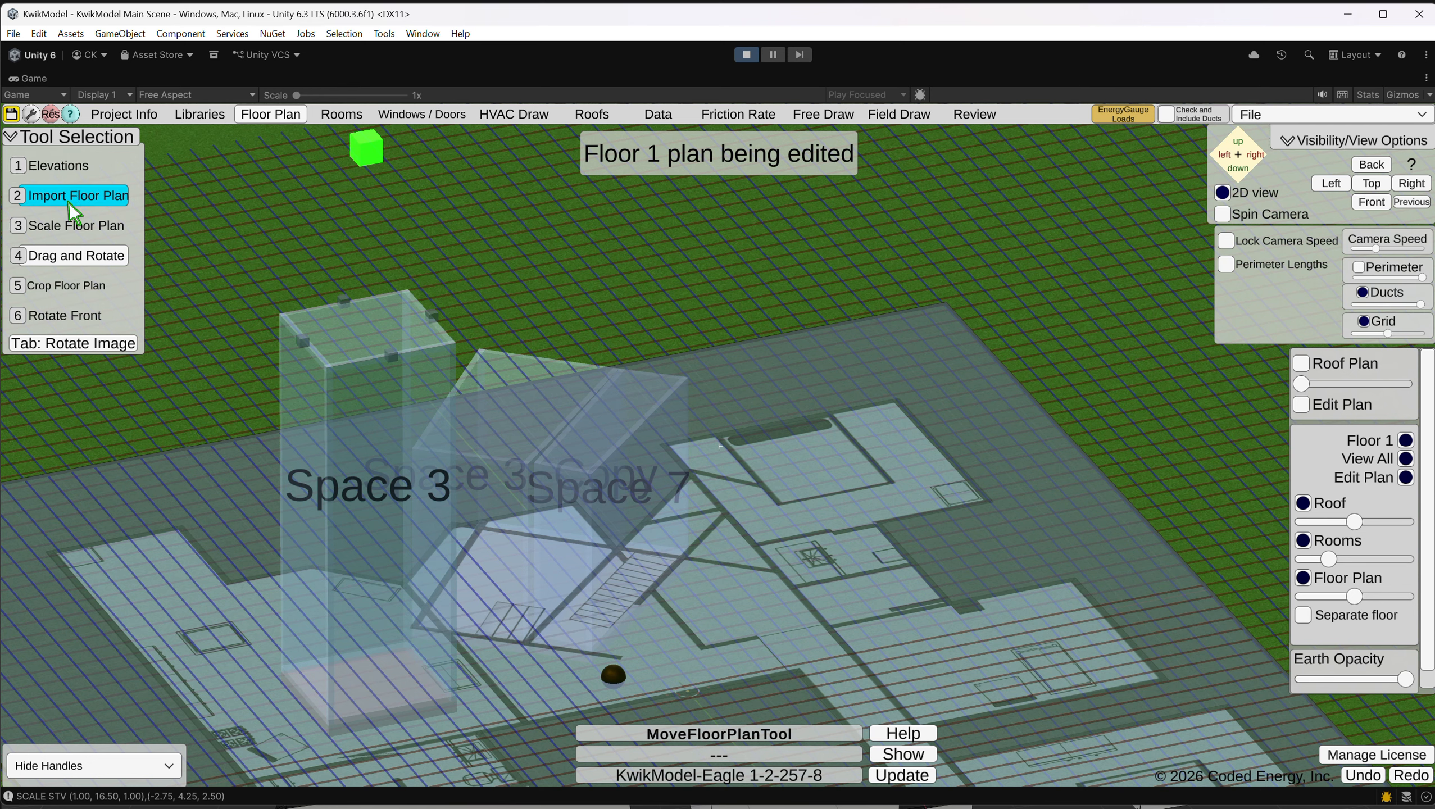
{"action": "left_click", "coordinate": [68, 165]}
{"action": "left_click", "coordinate": [68, 612]}
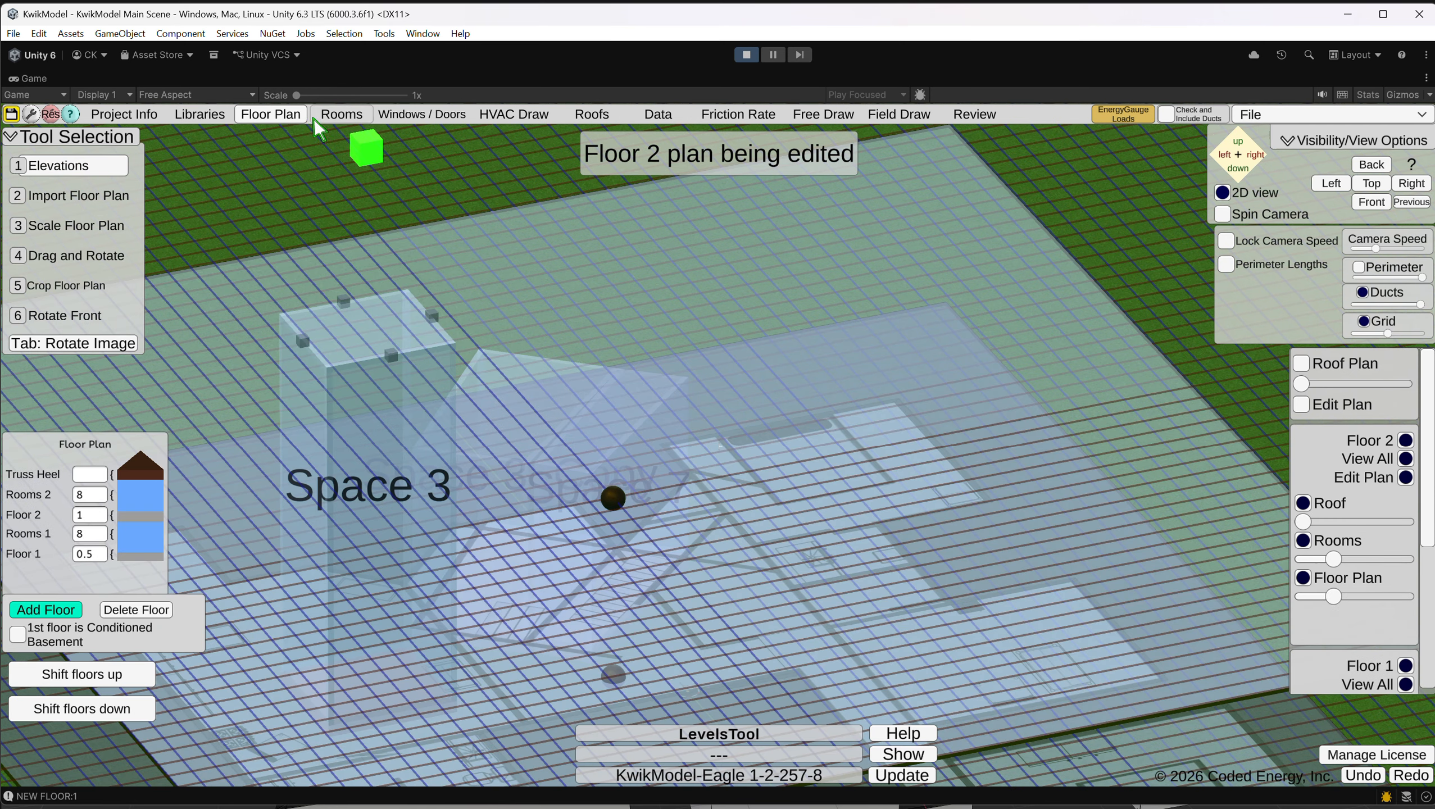
{"action": "left_click", "coordinate": [341, 114]}
{"action": "left_click", "coordinate": [558, 379]}
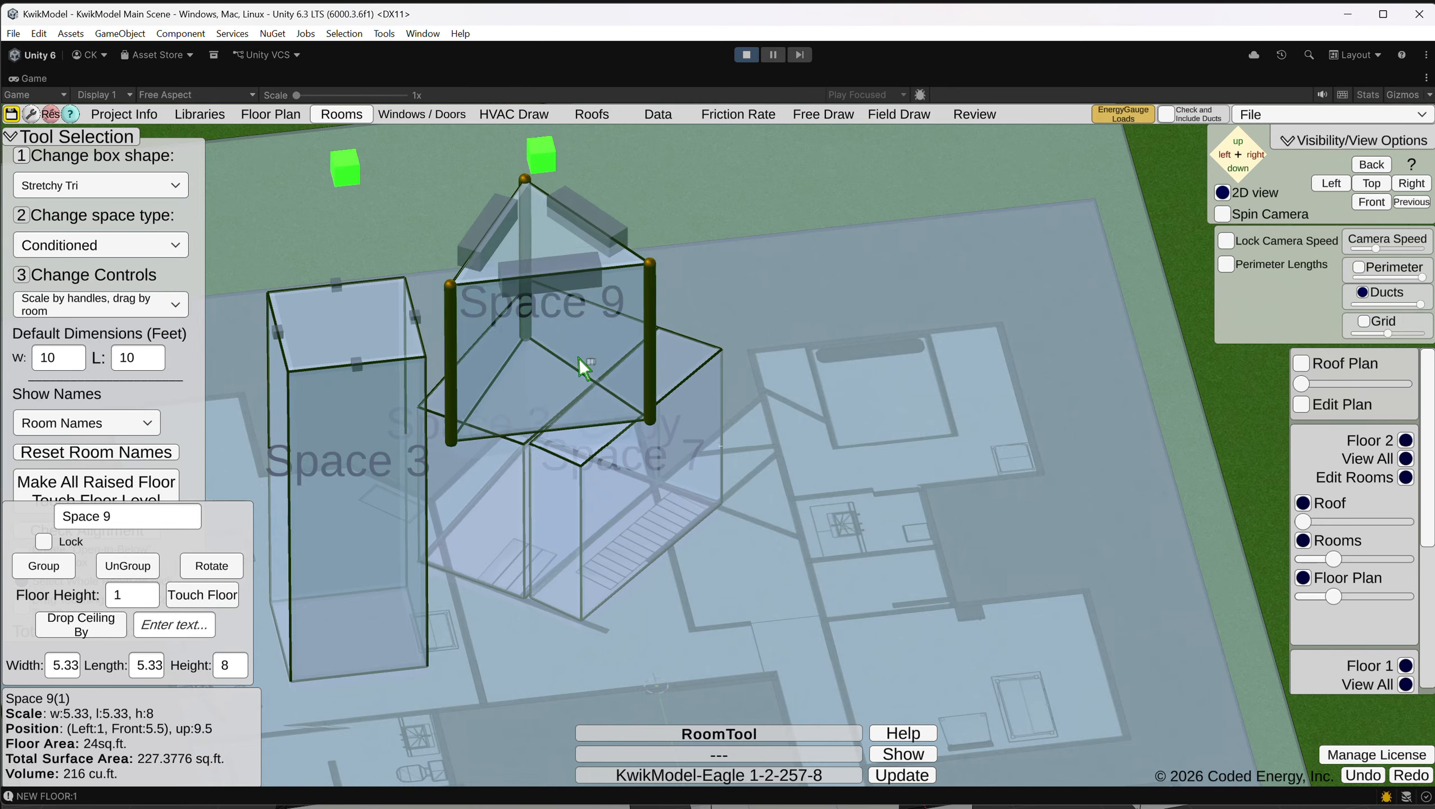
Increase the opacity of the Floor 1 rooms.
{"action": "scroll", "coordinate": [1343, 605], "scroll_direction": "down", "scroll_amount": 5}
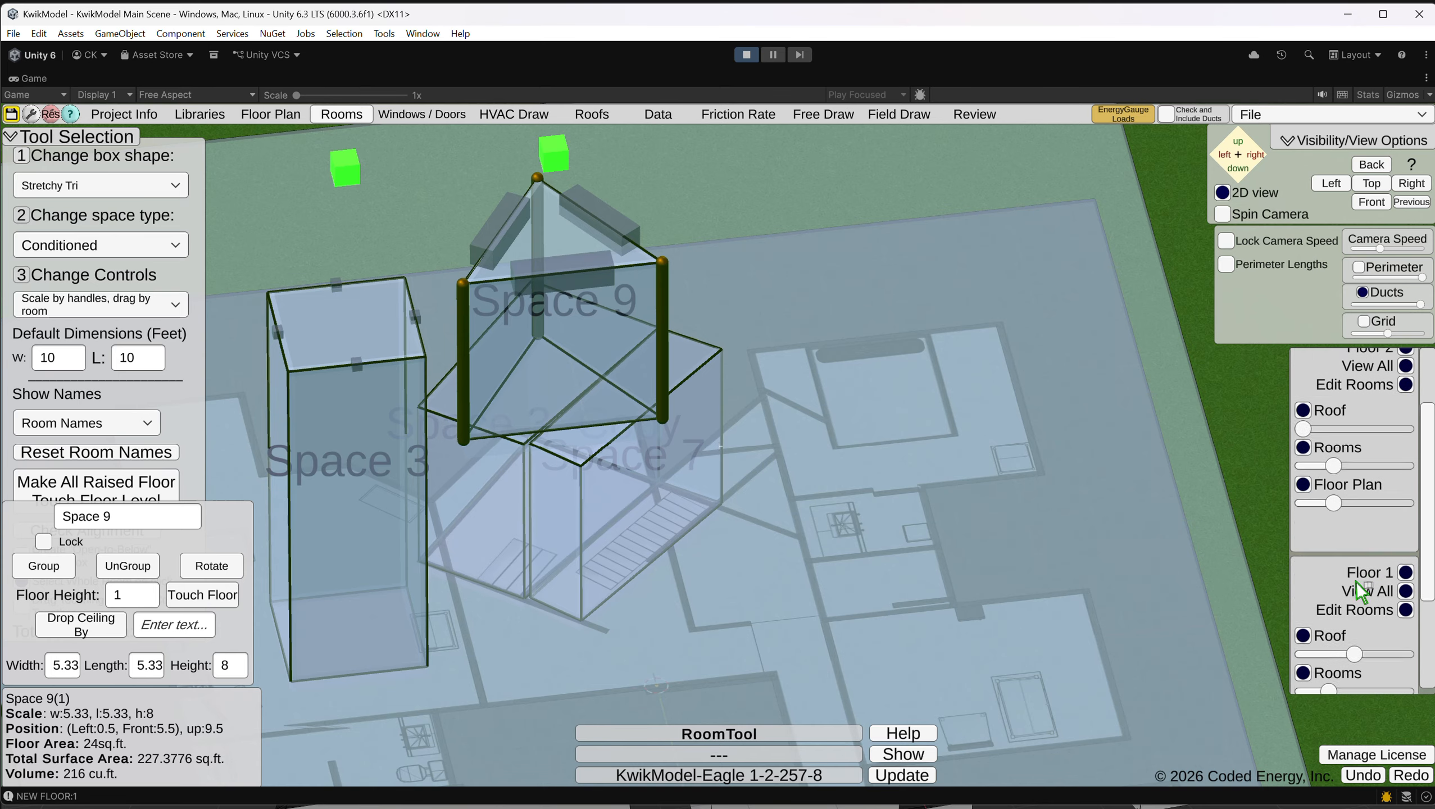
{"action": "left_click_drag", "start_coordinate": [1330, 562], "coordinate": [1367, 562]}
{"action": "right_click_drag", "start_coordinate": [691, 584], "coordinate": [731, 422]}
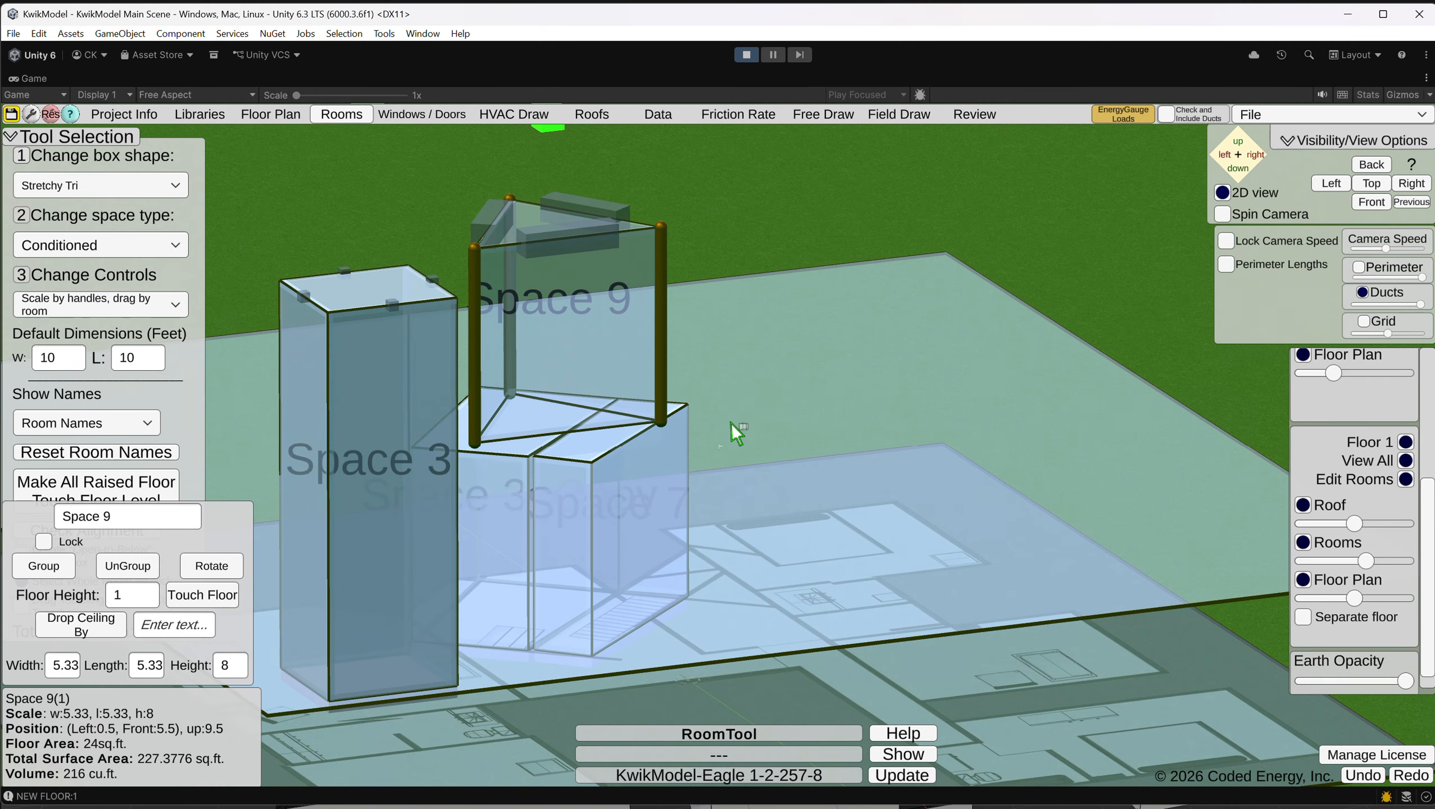
Hide the Floor 2 floor plan and reduce the opacity of the Floor 2 rooms.
{"action": "scroll", "coordinate": [1379, 415], "scroll_direction": "up", "scroll_amount": 3}
{"action": "left_click", "coordinate": [1302, 448]}
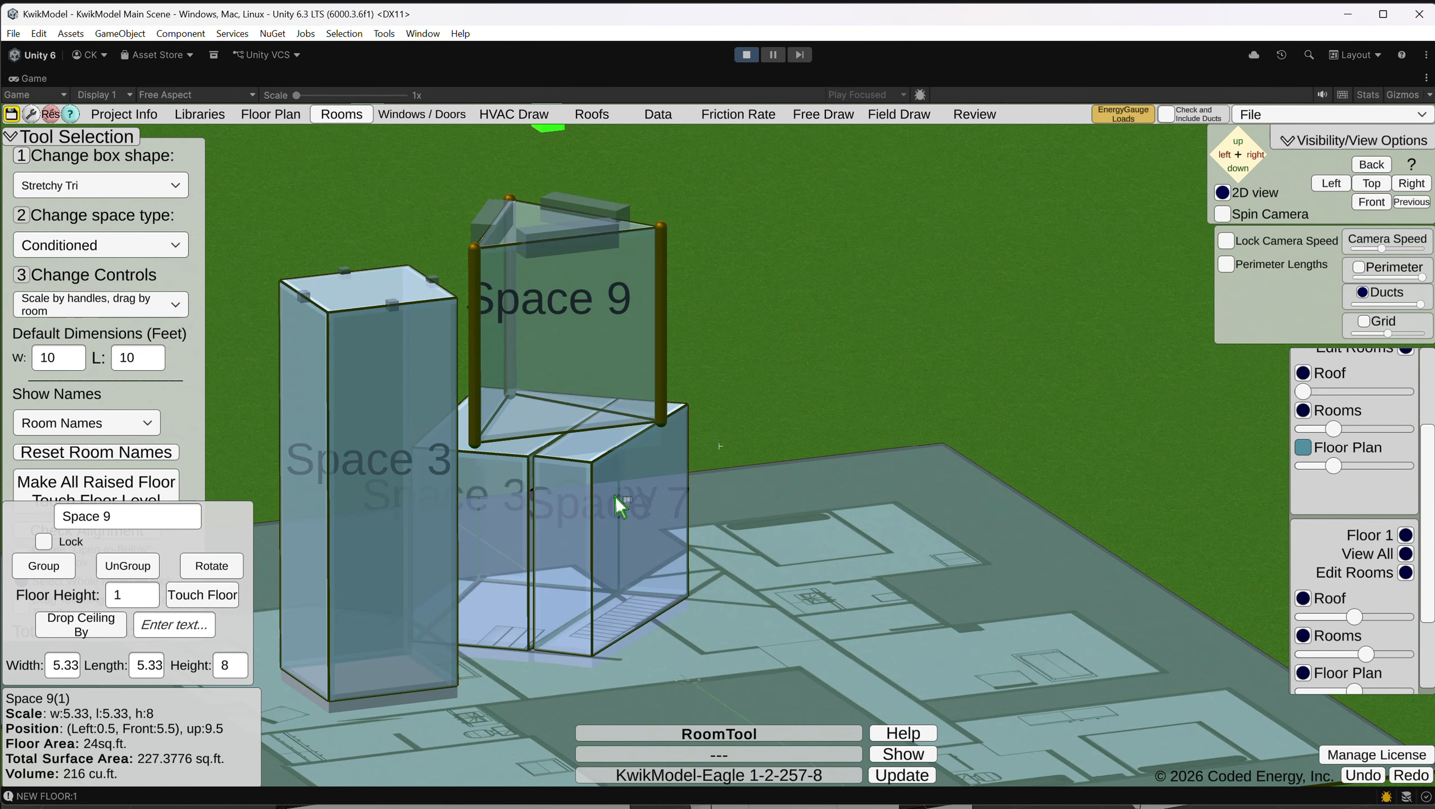
{"action": "right_click_drag", "start_coordinate": [616, 497], "coordinate": [485, 329]}
{"action": "right_click_drag", "start_coordinate": [468, 429], "coordinate": [791, 348]}
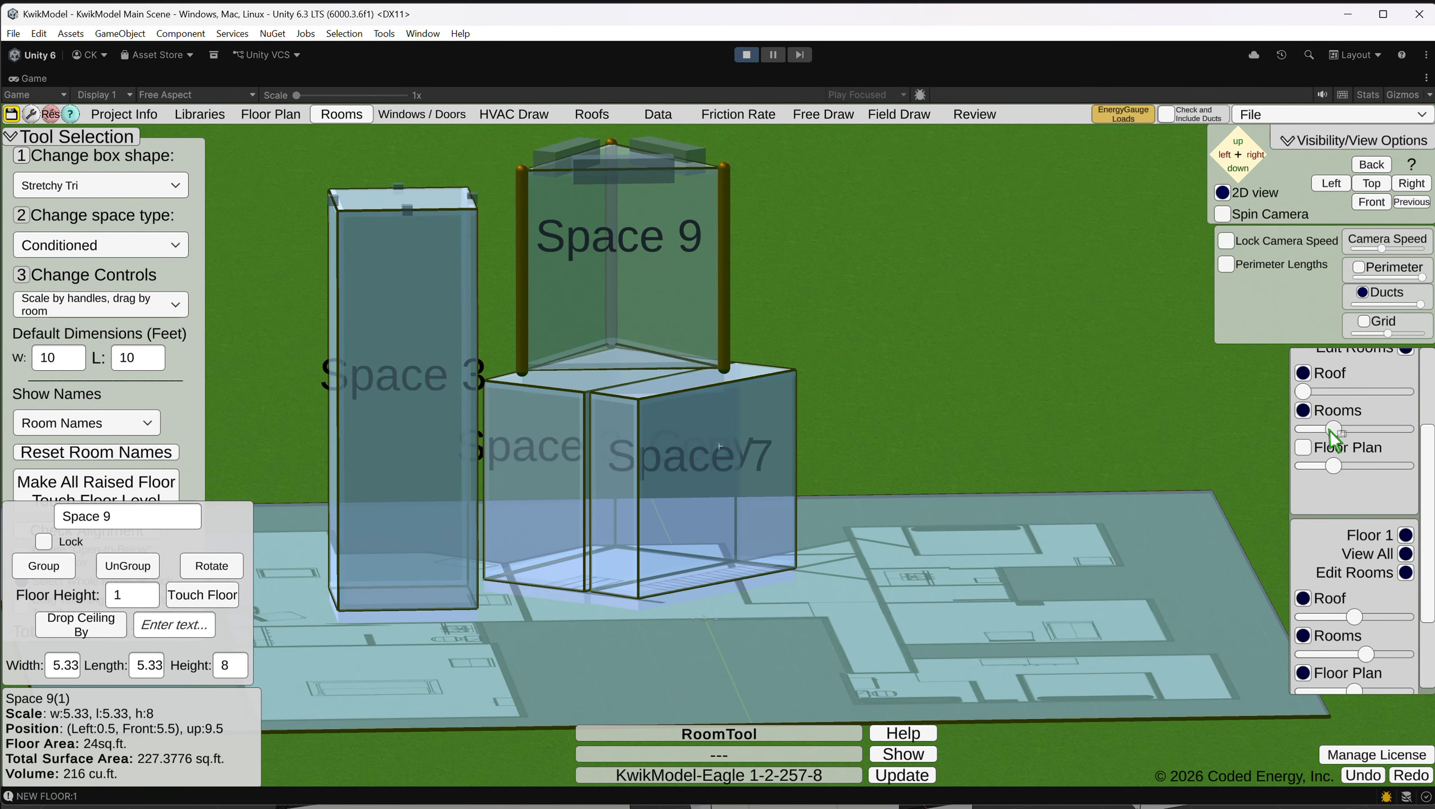
{"action": "mouse_move", "coordinate": [1330, 431]}
{"action": "left_mouse_down"}
{"action": "mouse_move", "coordinate": [1347, 432]}
{"action": "mouse_move", "coordinate": [1311, 429]}
{"action": "left_mouse_up"}
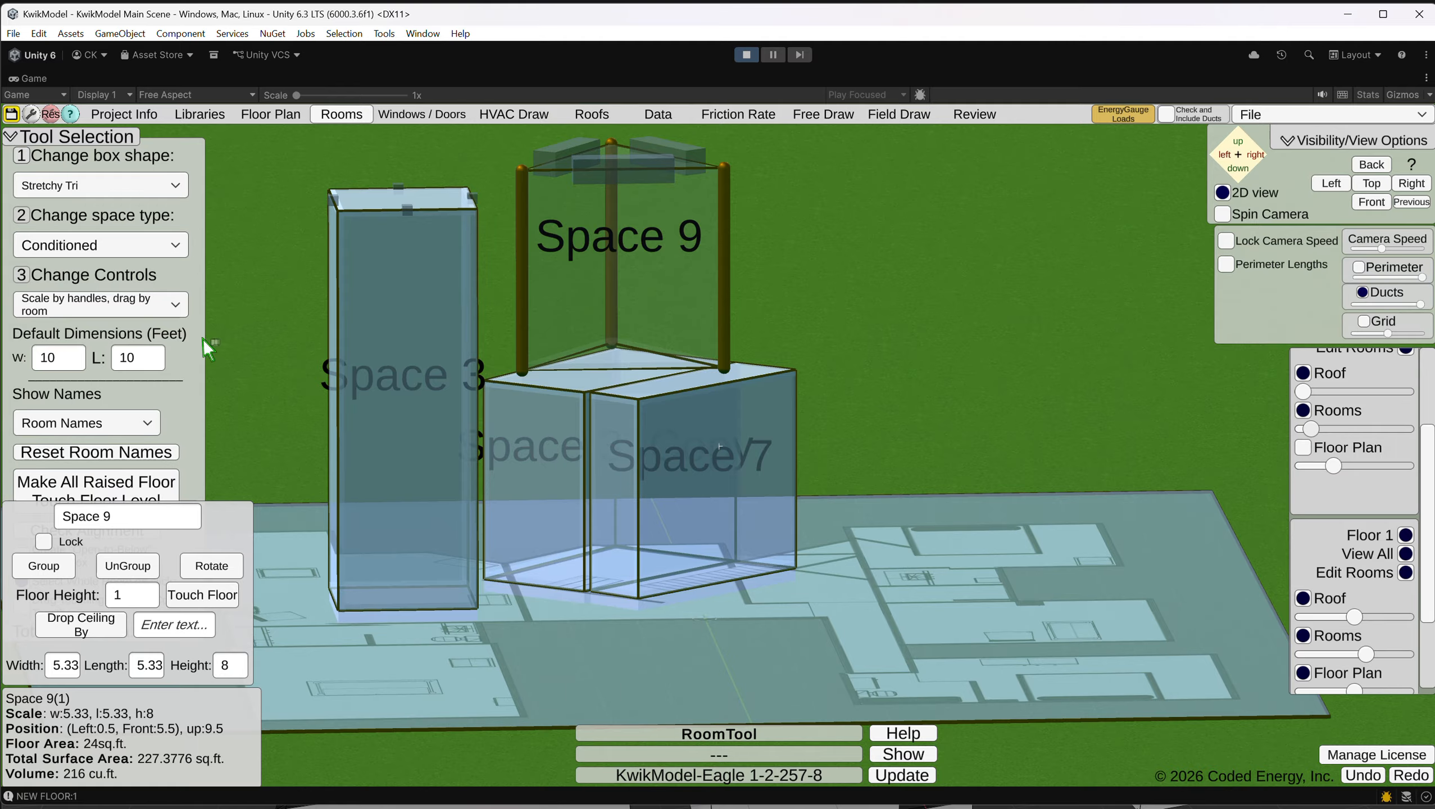
Select Space 3 and compare its height with the stacked first- and second-floor rooms from several angles.
{"action": "right_click_drag", "start_coordinate": [650, 250], "coordinate": [940, 326]}
{"action": "left_click", "coordinate": [578, 374]}
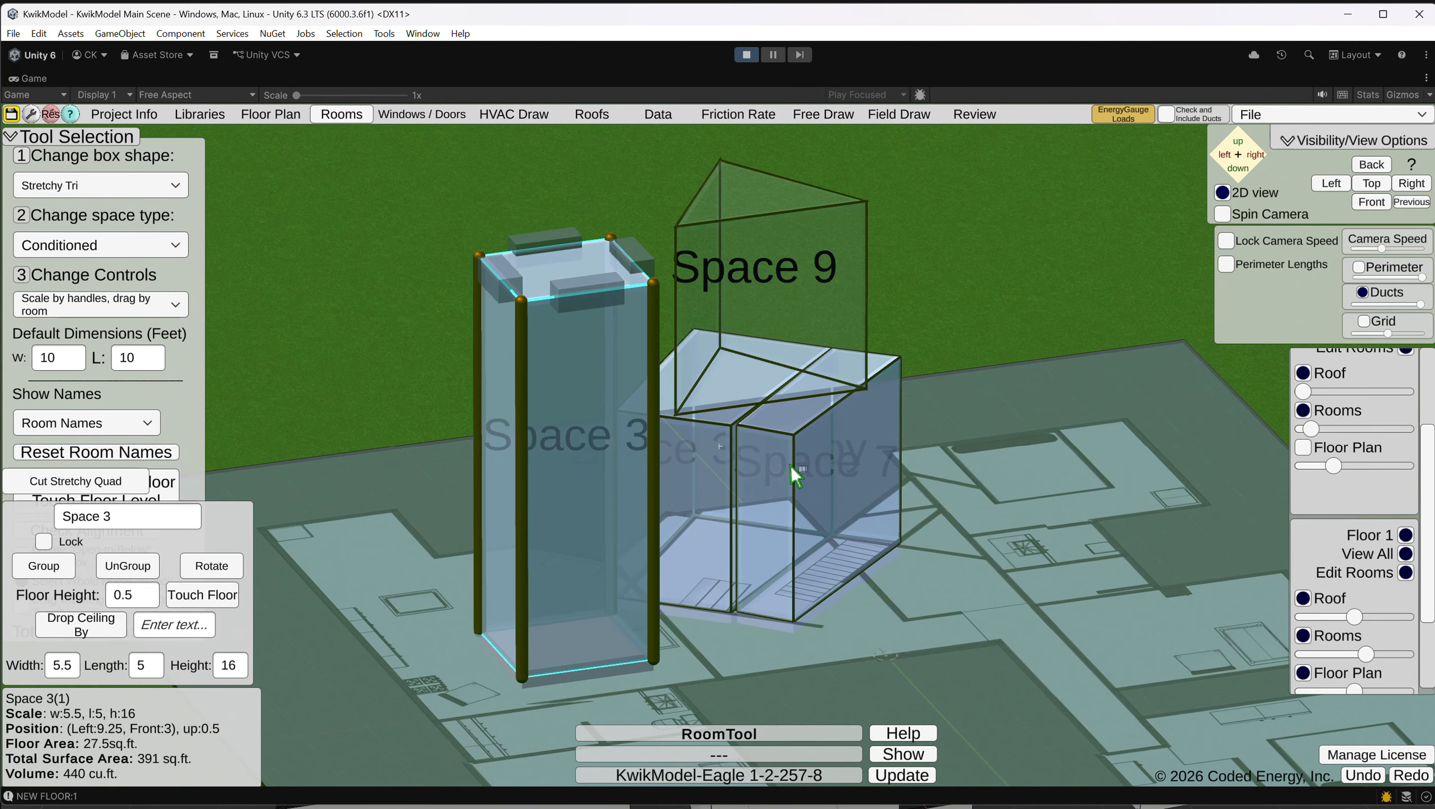
{"action": "left_click", "coordinate": [791, 467]}
{"action": "left_click", "coordinate": [562, 447]}
{"action": "right_click_drag", "start_coordinate": [760, 415], "coordinate": [594, 339]}
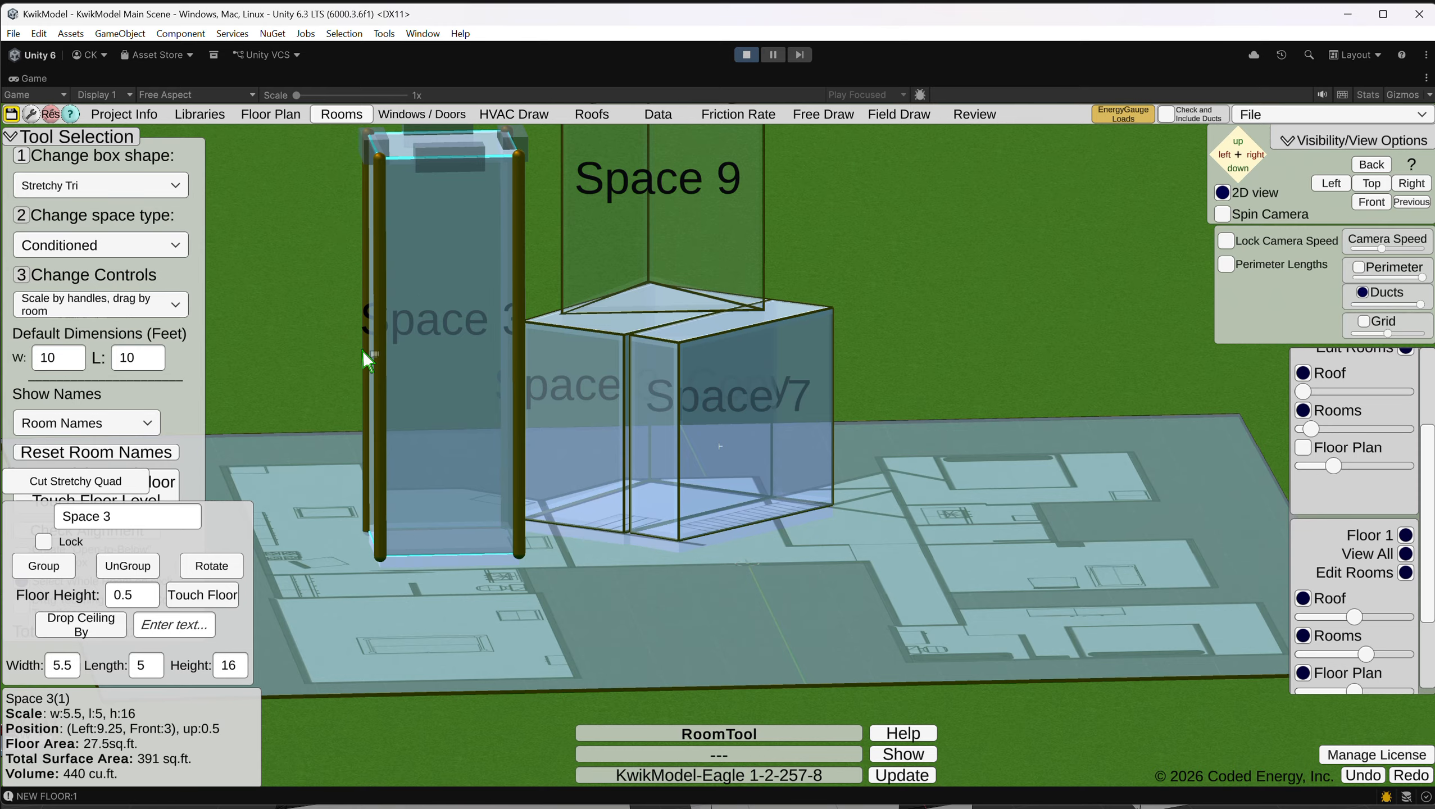
{"action": "right_click_drag", "start_coordinate": [603, 238], "coordinate": [609, 296]}
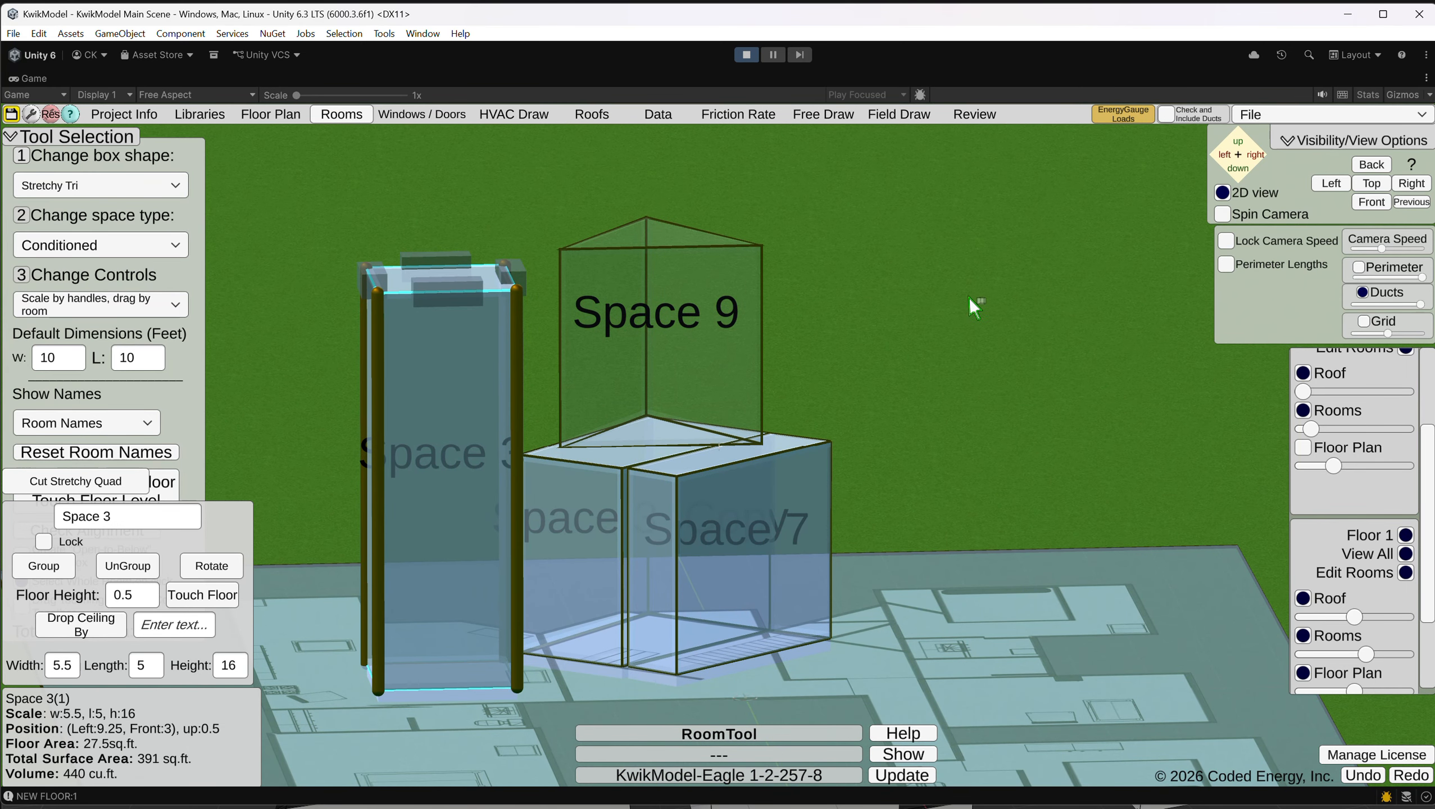
{"action": "mouse_move", "coordinate": [614, 363]}
{"action": "right_mouse_down"}
{"action": "mouse_move", "coordinate": [649, 390]}
{"action": "mouse_move", "coordinate": [638, 363]}
{"action": "right_mouse_up"}
{"action": "right_click_drag", "start_coordinate": [861, 397], "coordinate": [838, 340]}
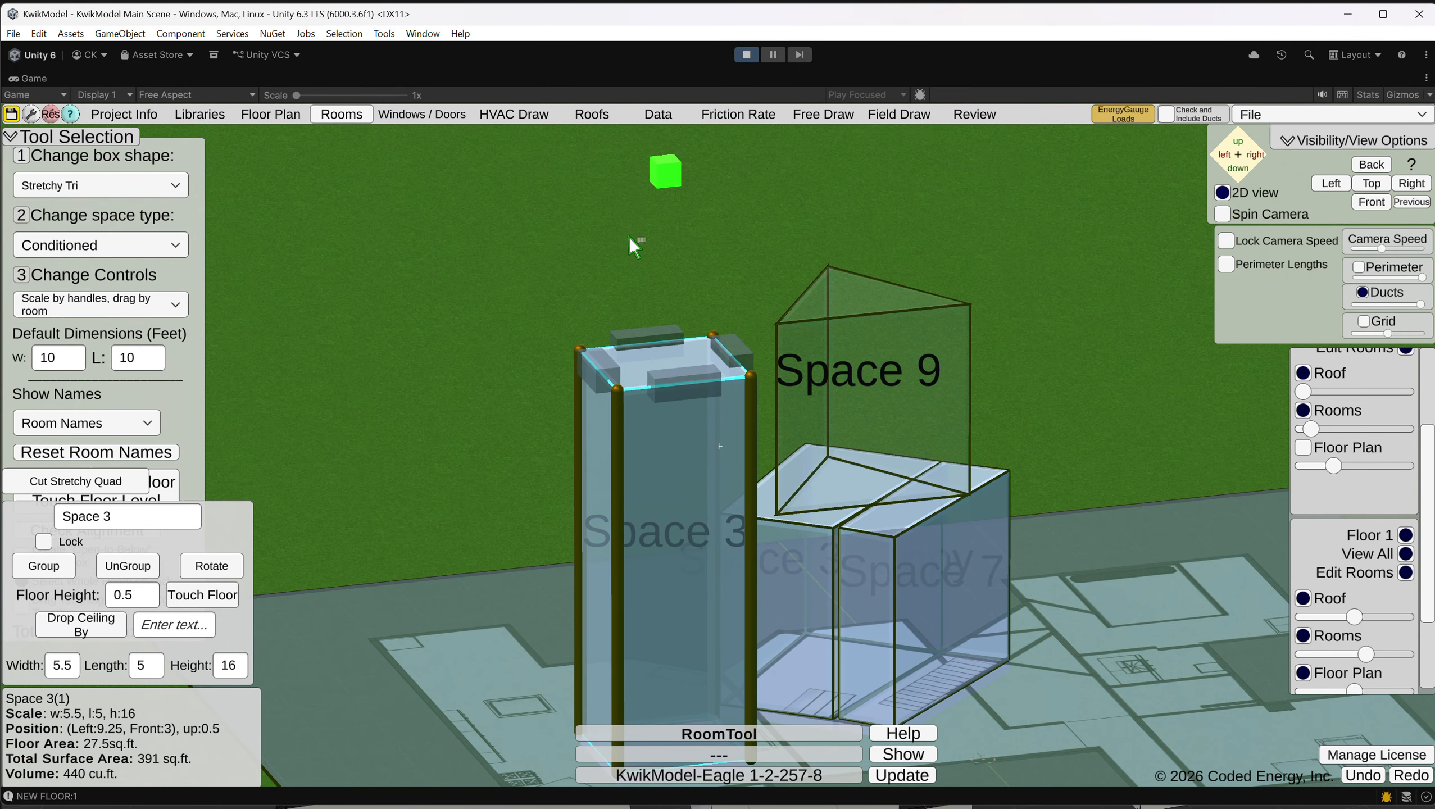
Reduce the height of Space 3 to 8.5 ft with its height handle.
{"action": "left_click", "coordinate": [668, 176]}
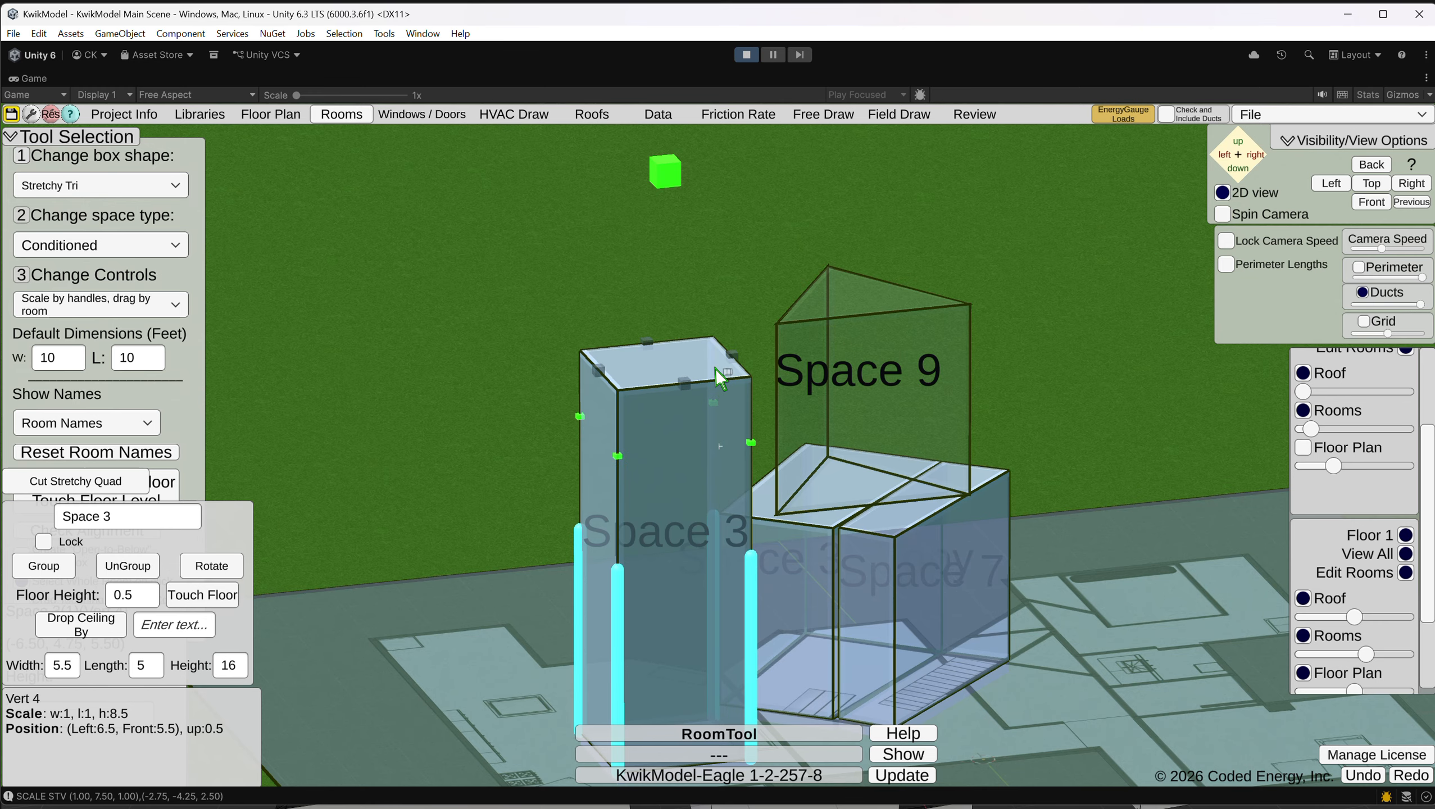
{"action": "key", "text": "ctrl+z"}
{"action": "right_click_drag", "start_coordinate": [905, 418], "coordinate": [833, 413]}
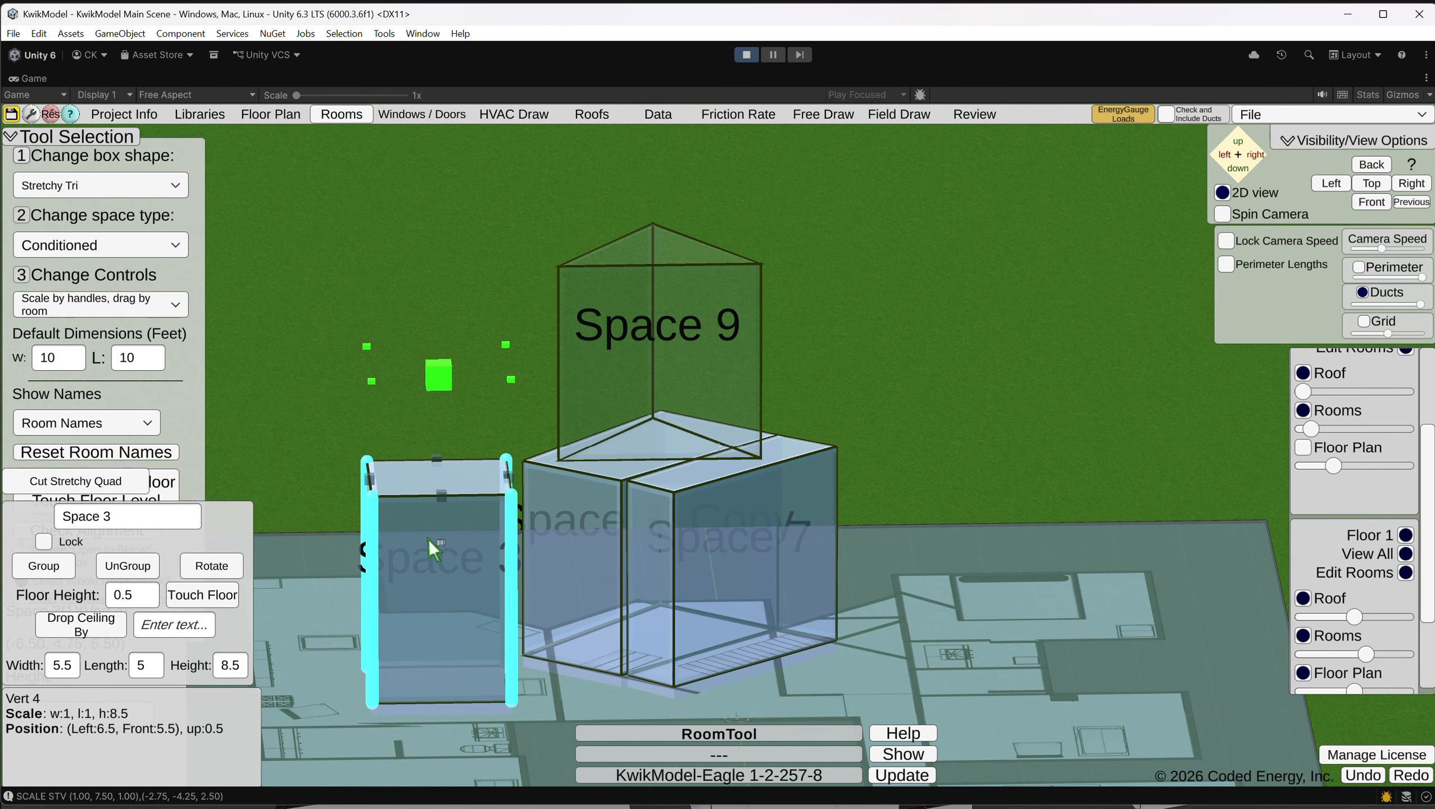
{"action": "left_click", "coordinate": [454, 154]}
{"action": "left_click", "coordinate": [455, 505]}
{"action": "right_click_drag", "start_coordinate": [640, 394], "coordinate": [691, 381]}
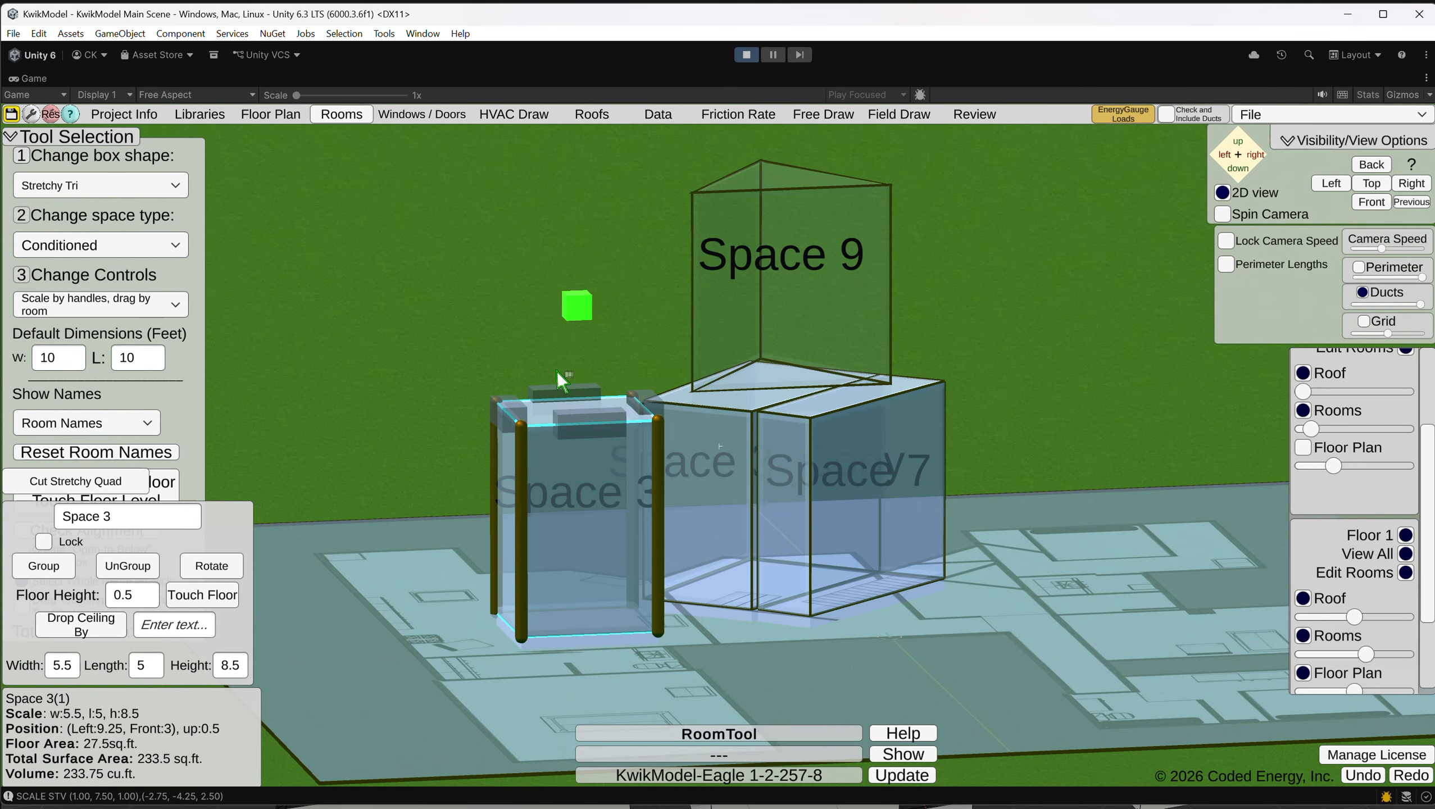
Change the box shape for new rooms to Rectangle Room and deselect Space 3.
{"action": "left_click", "coordinate": [153, 601]}
{"action": "left_click", "coordinate": [147, 183]}
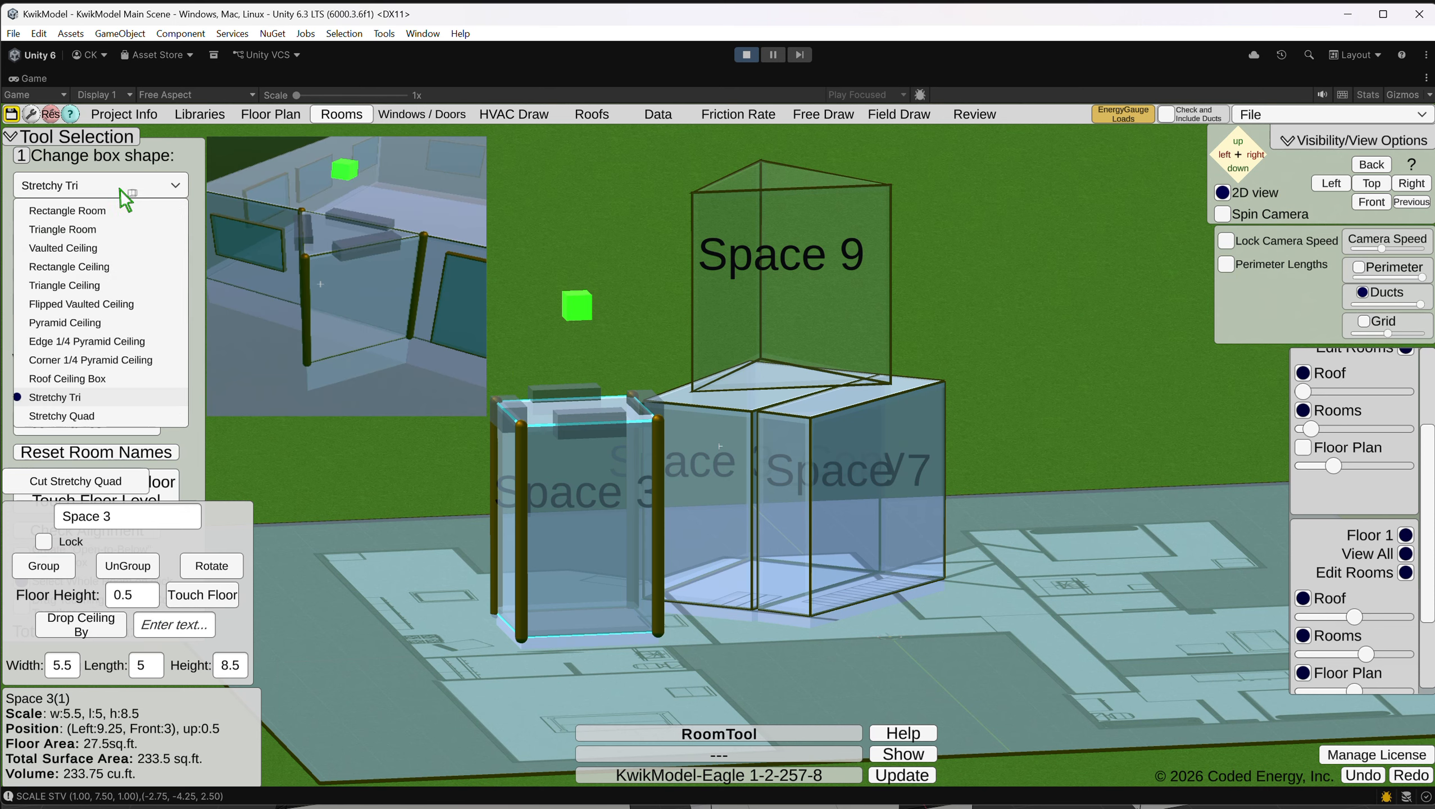
{"action": "left_click", "coordinate": [114, 213]}
{"action": "scroll", "coordinate": [589, 509], "scroll_direction": "down", "scroll_amount": 2}
{"action": "right_click_drag", "start_coordinate": [949, 380], "coordinate": [1032, 413]}
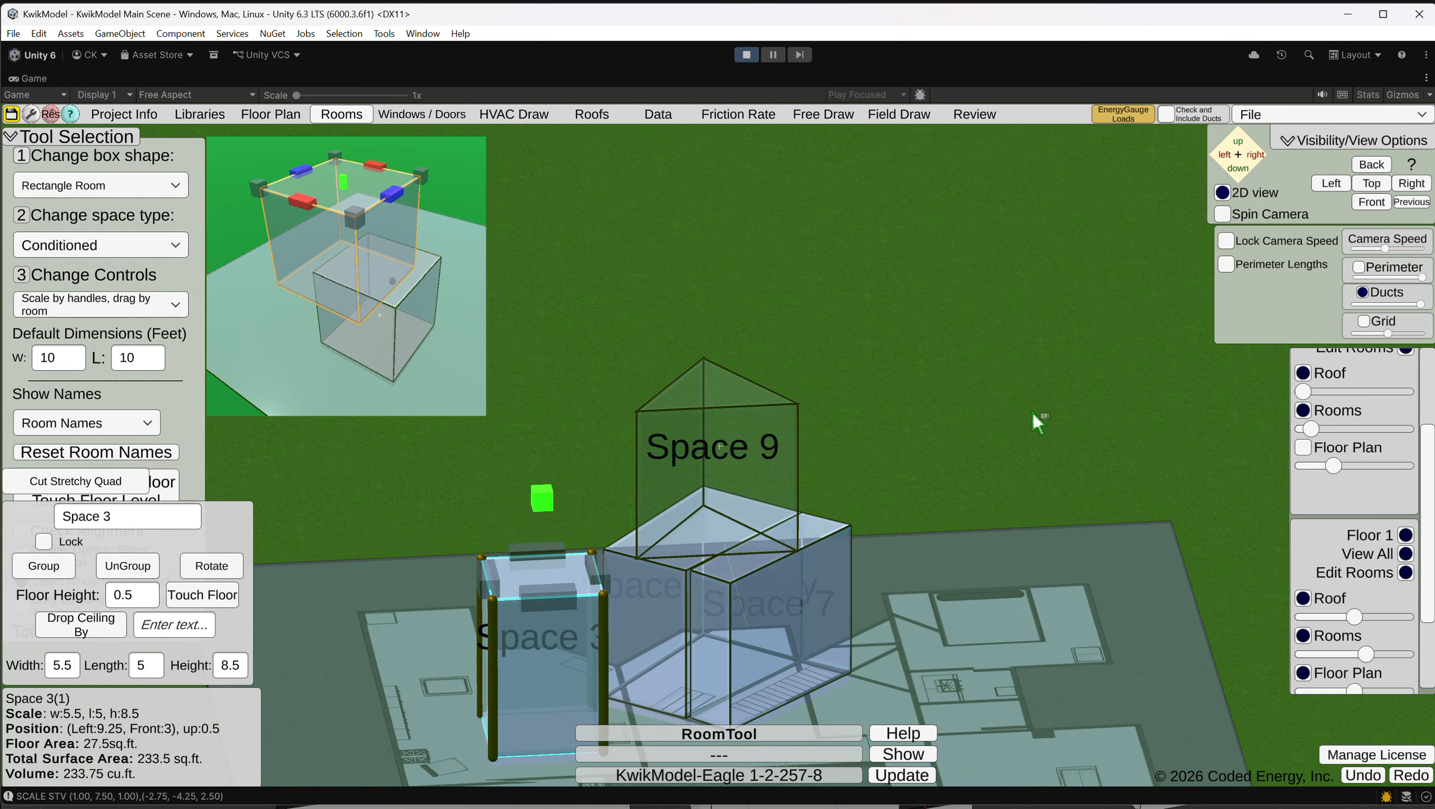
{"action": "middle_click_drag", "start_coordinate": [963, 499], "coordinate": [839, 228]}
{"action": "right_click_drag", "start_coordinate": [771, 339], "coordinate": [778, 383]}
{"action": "left_click", "coordinate": [810, 423]}
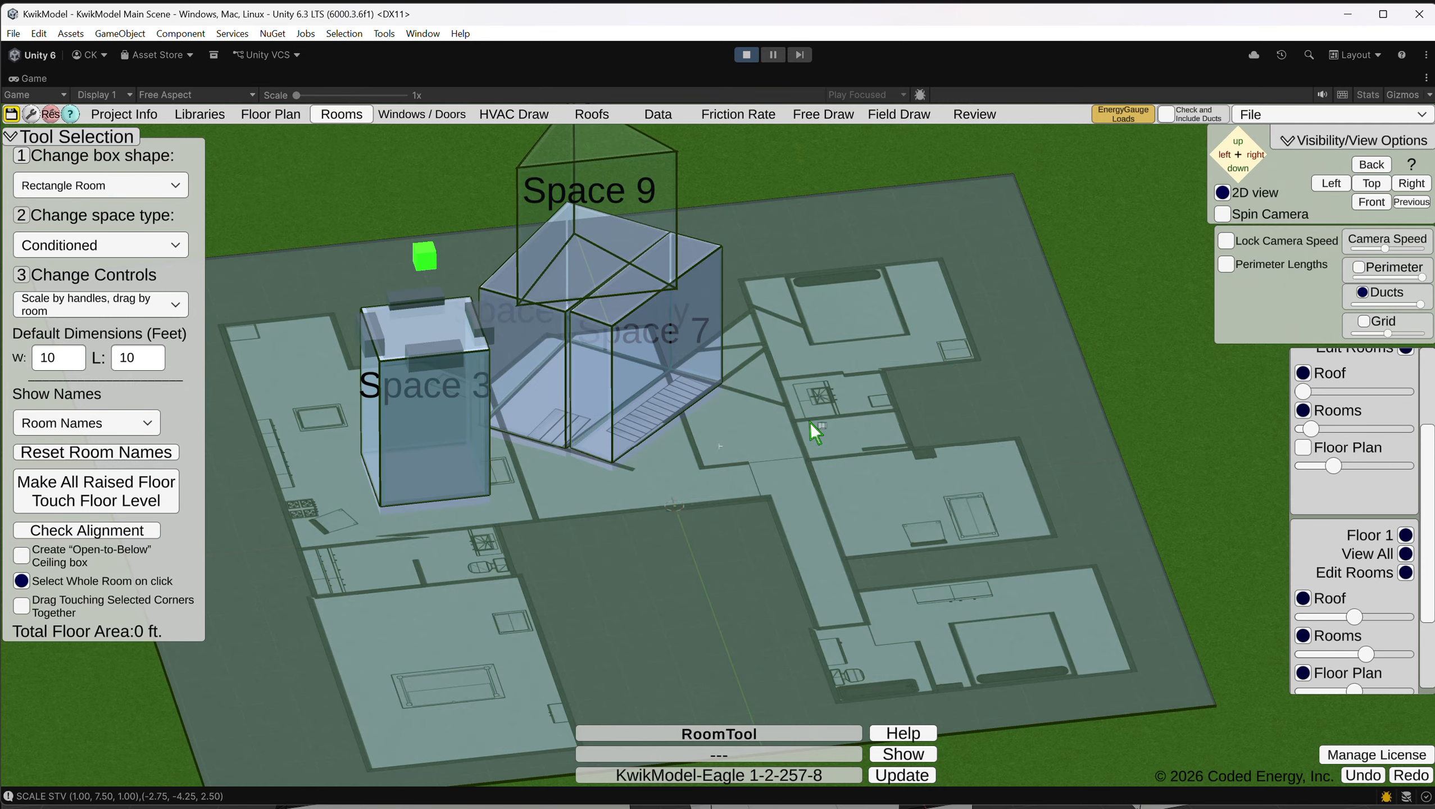
{"action": "middle_click_drag", "start_coordinate": [779, 404], "coordinate": [815, 473]}
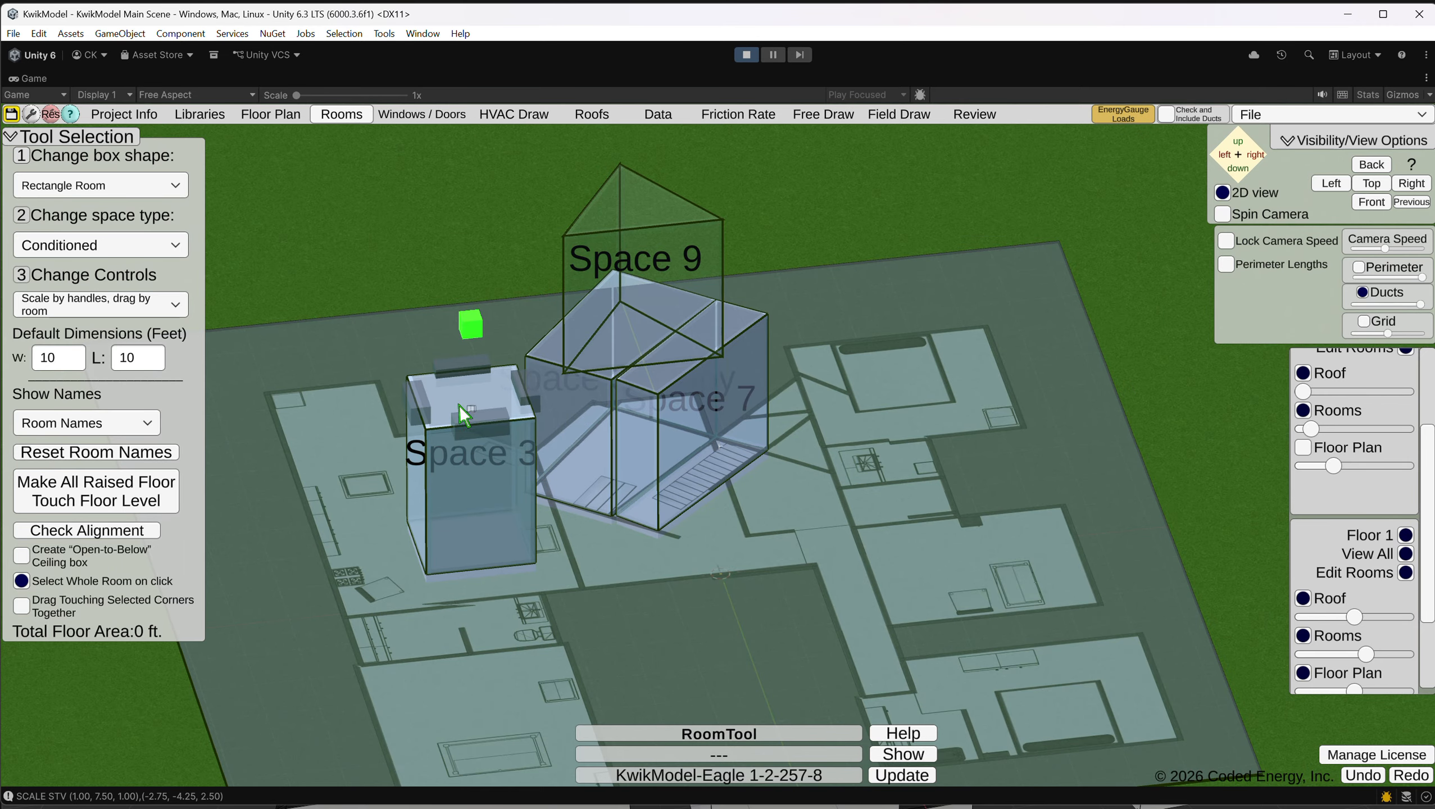
{"action": "left_click", "coordinate": [918, 497]}
{"action": "right_click_drag", "start_coordinate": [918, 498], "coordinate": [813, 263]}
{"action": "key", "text": "Delete"}
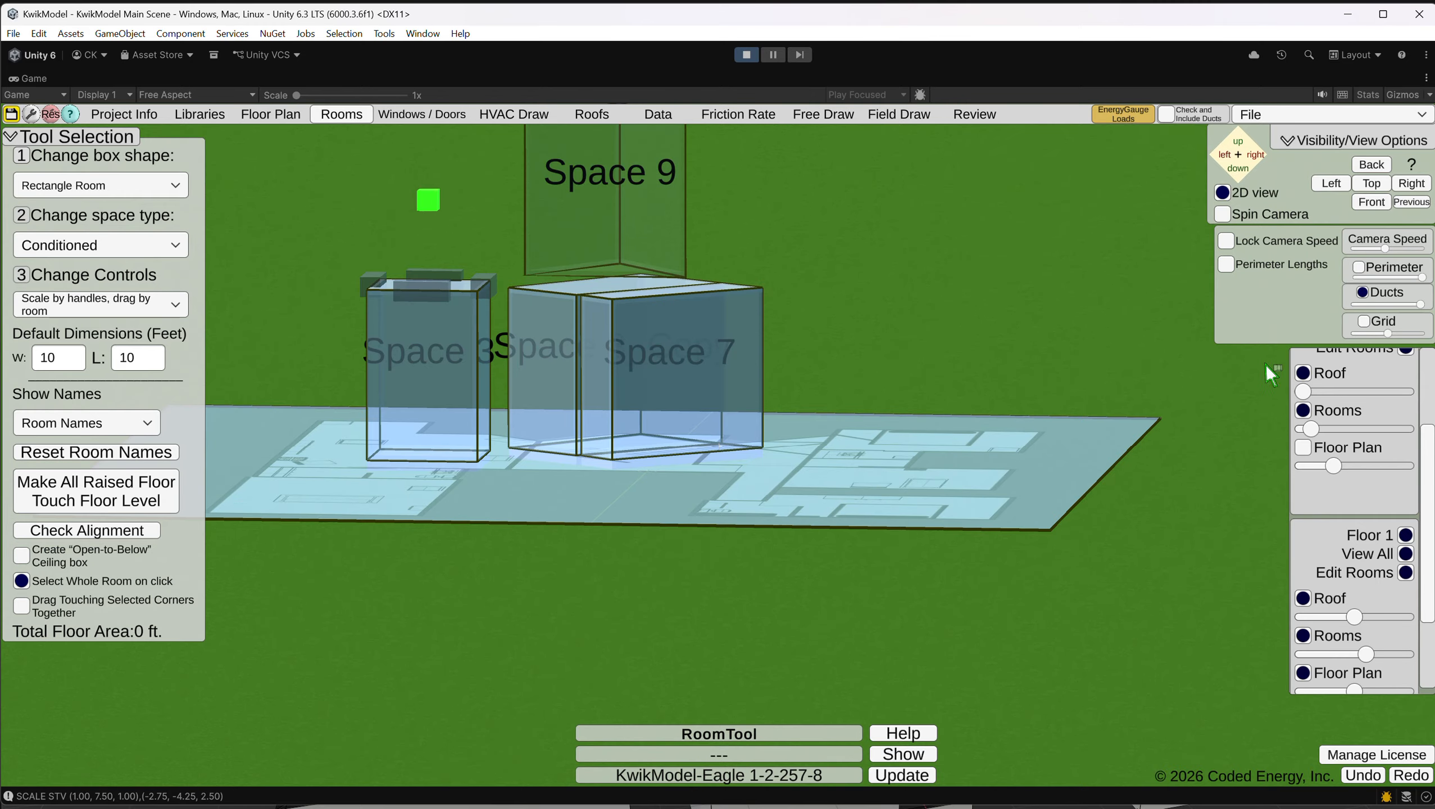
Turn off room editing for Floor 2 and place a 10 by 10 ft rectangle room, 8 ft high, on Floor 1 beside the angled rooms.
{"action": "scroll", "coordinate": [1356, 483], "scroll_direction": "down", "scroll_amount": 1}
{"action": "scroll", "coordinate": [1354, 479], "scroll_direction": "up", "scroll_amount": 3}
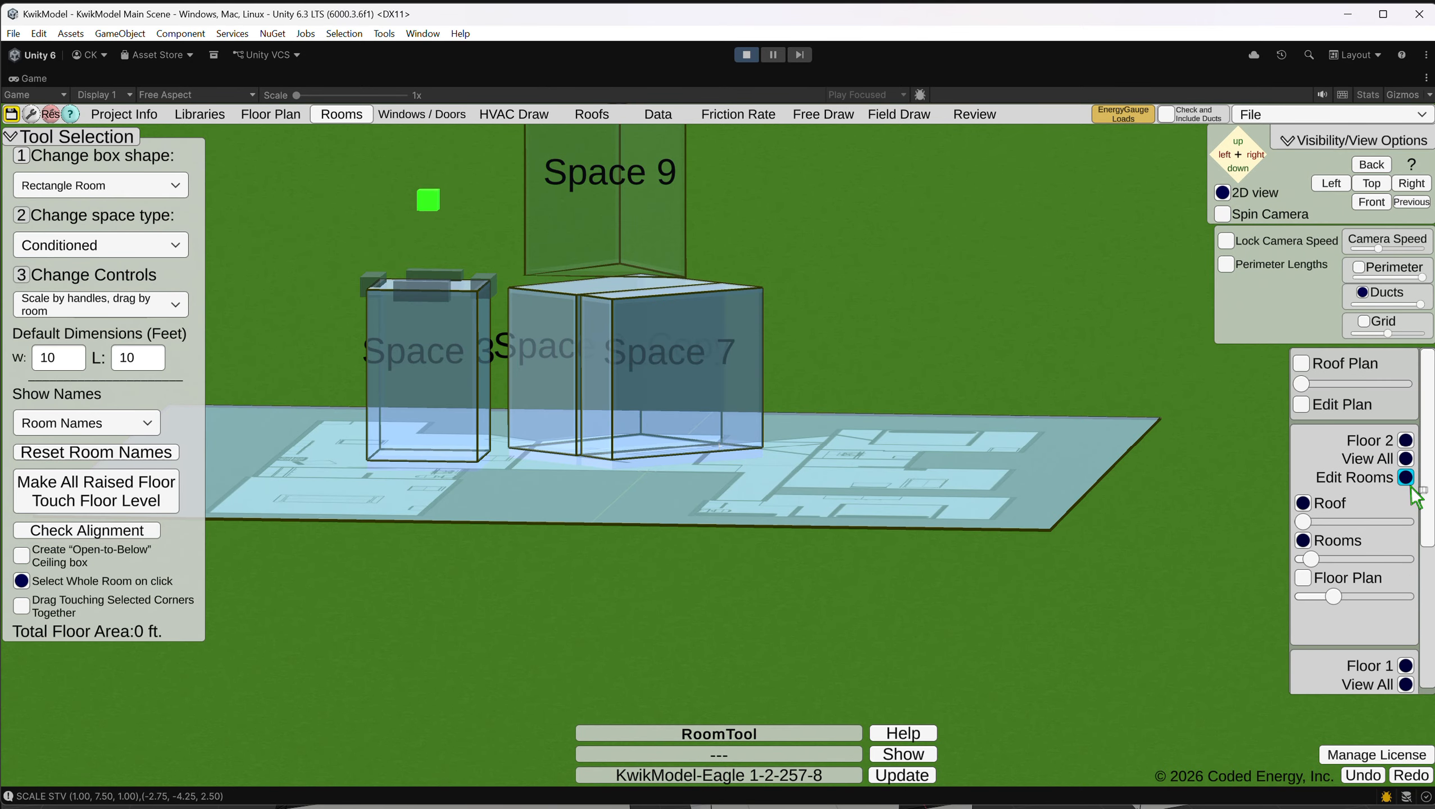
{"action": "right_click_drag", "start_coordinate": [1076, 396], "coordinate": [972, 509]}
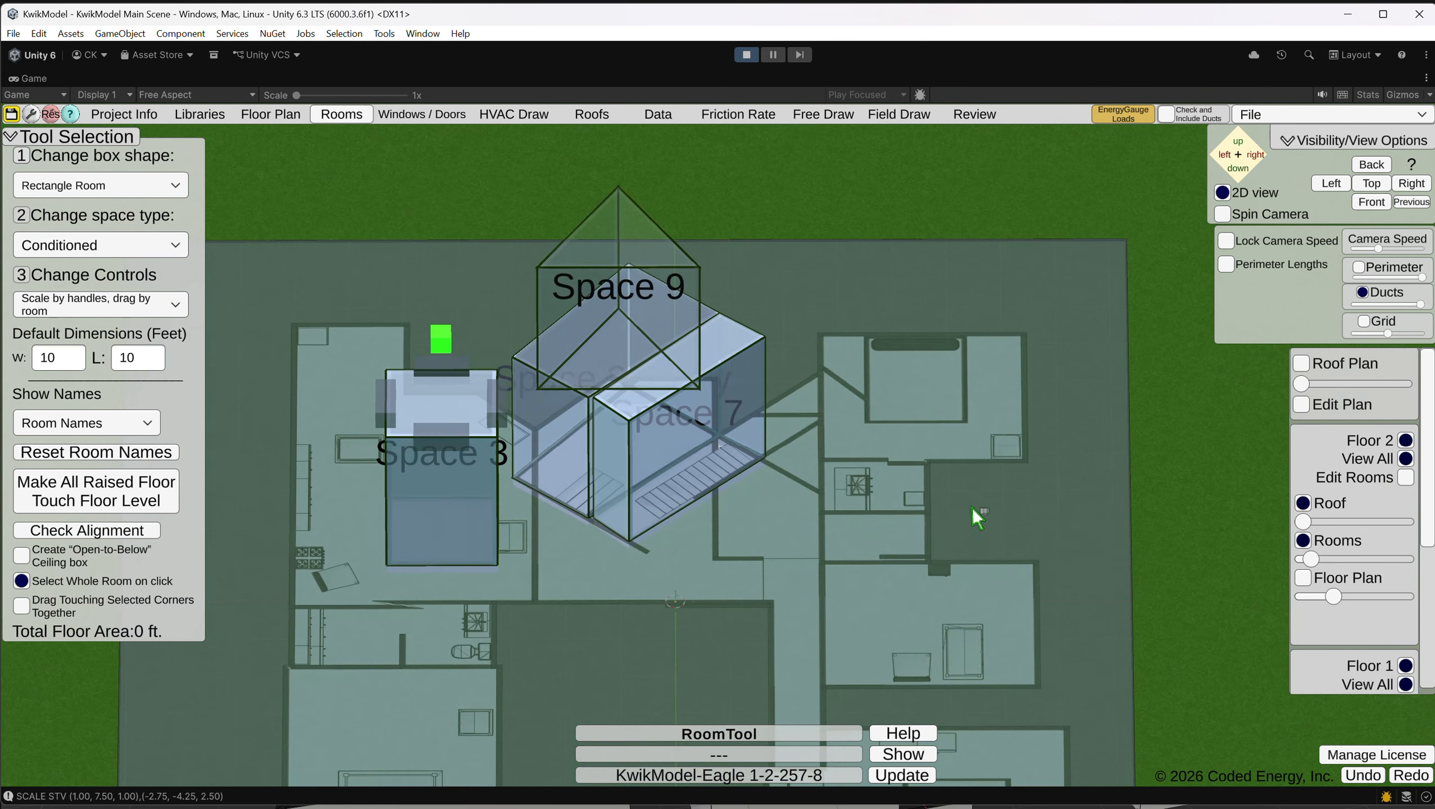
{"action": "left_click", "coordinate": [806, 524]}
{"action": "right_click_drag", "start_coordinate": [806, 525], "coordinate": [849, 455]}
{"action": "left_click_drag", "start_coordinate": [849, 455], "coordinate": [891, 458]}
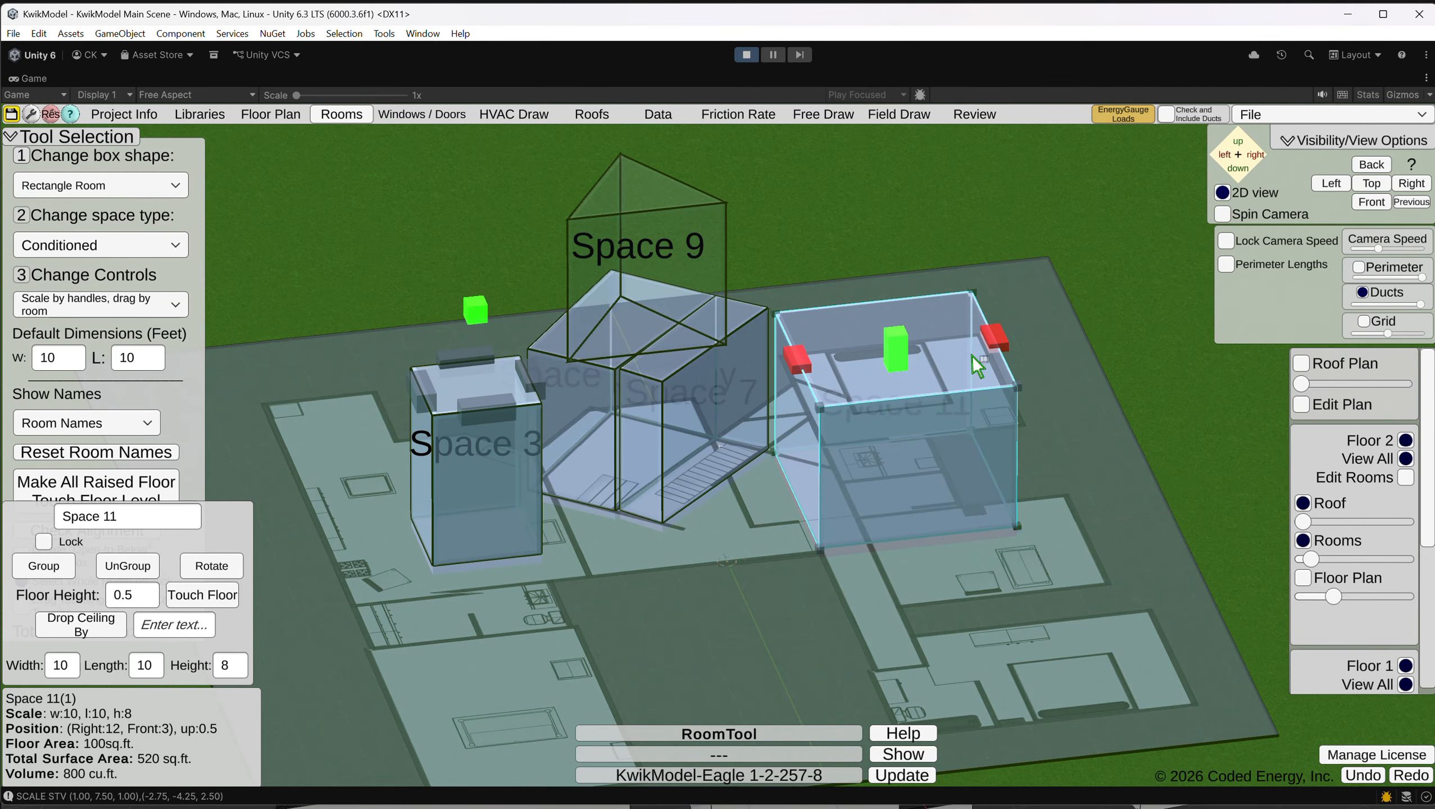
{"action": "right_click_drag", "start_coordinate": [972, 356], "coordinate": [813, 340]}
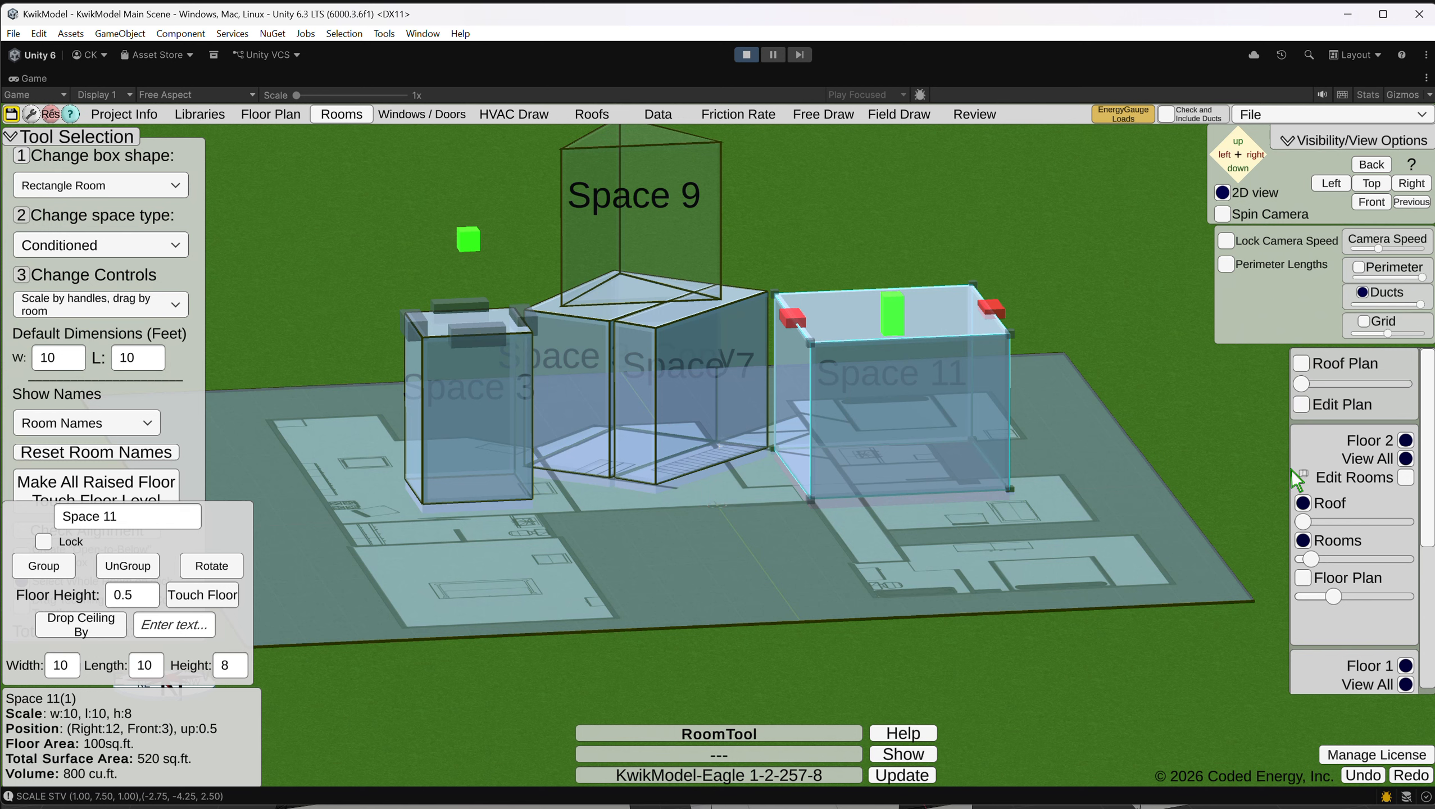
{"action": "left_click", "coordinate": [285, 721]}
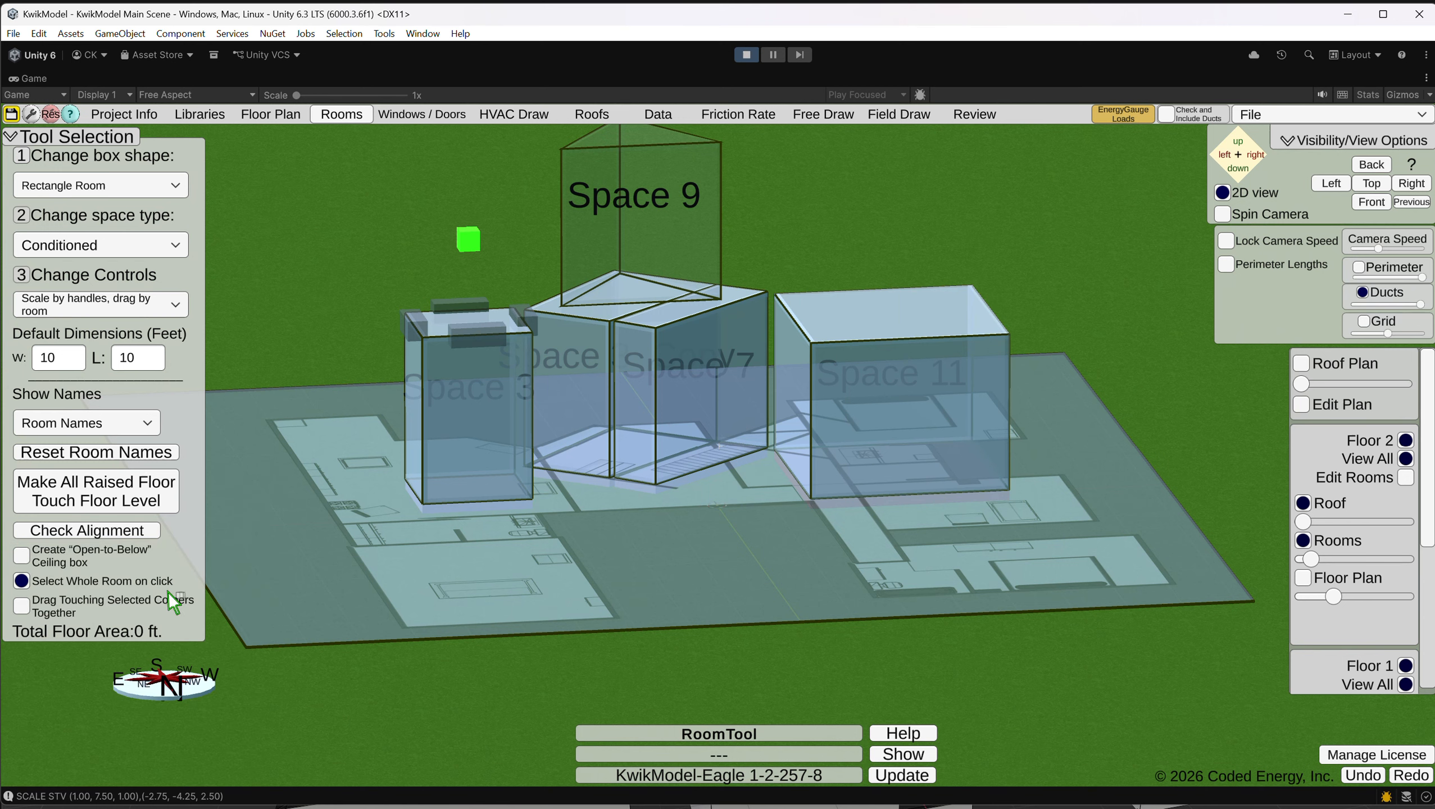
Enable the "Open-to-Below" ceiling box option and change the box shape for new rooms to Rectangle Ceiling.
{"action": "left_click", "coordinate": [27, 557]}
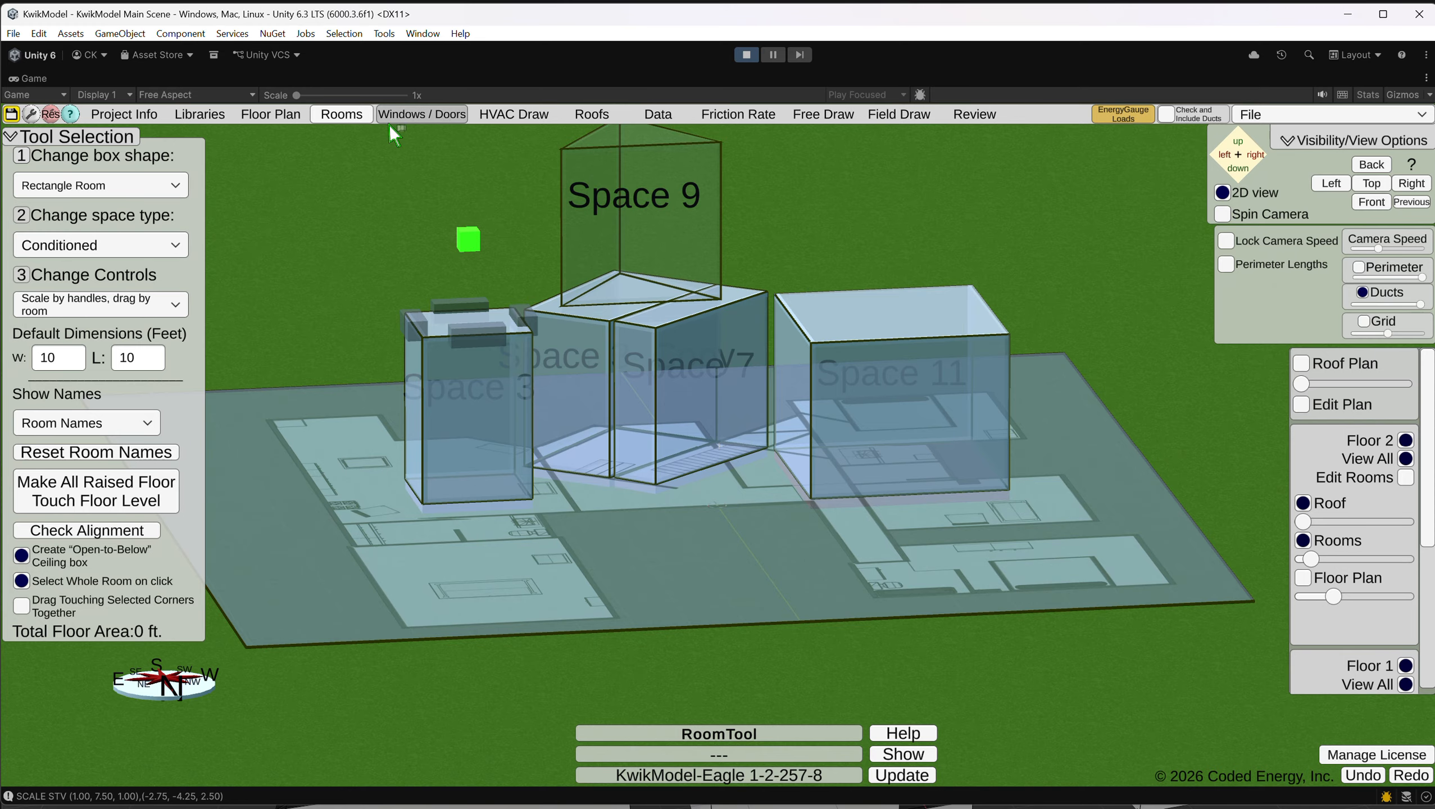
{"action": "left_click", "coordinate": [100, 186]}
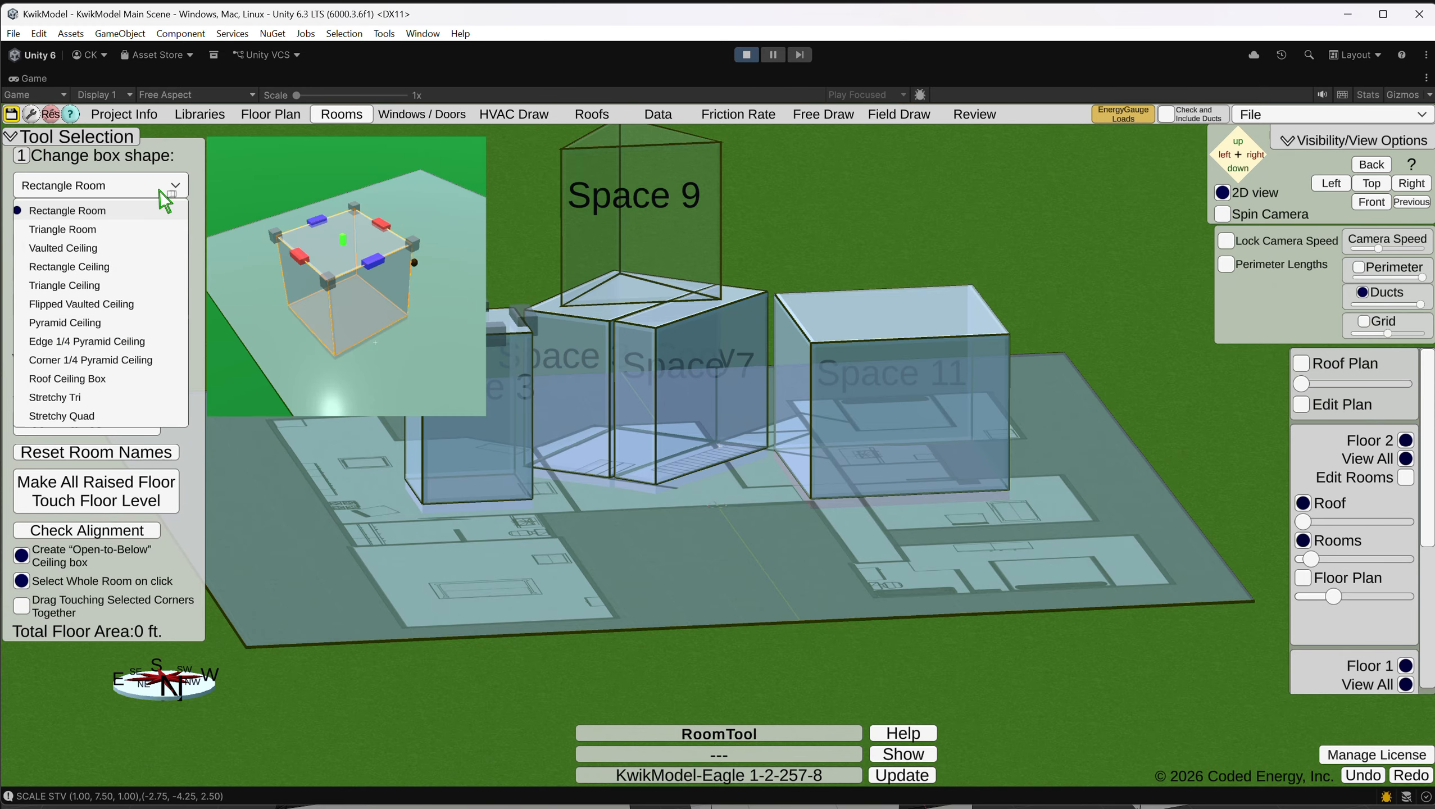
{"action": "left_click", "coordinate": [128, 267]}
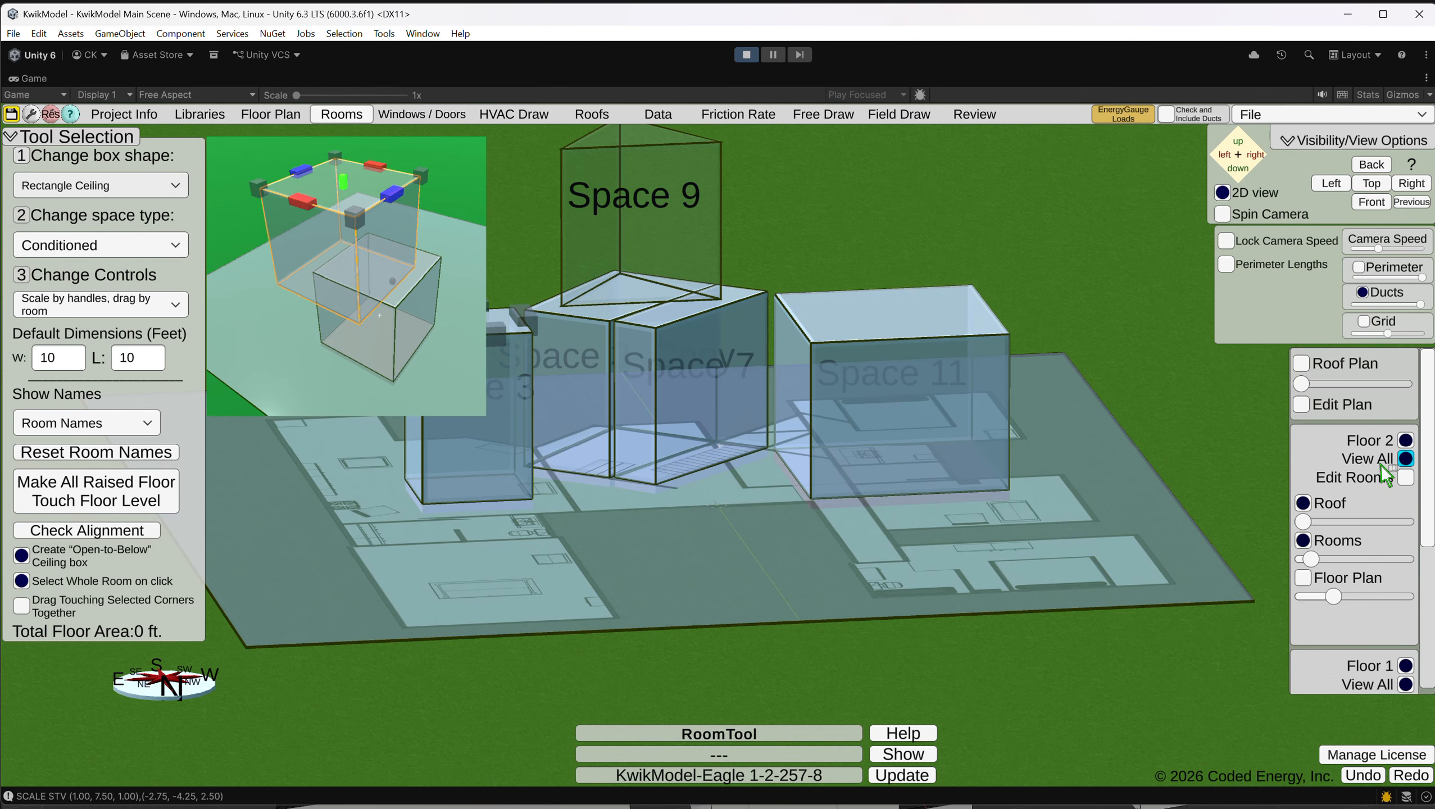
Turn room editing for Floor 2 back on and place a 10 by 10 ft open-to-below ceiling box above Space 11.
{"action": "scroll", "coordinate": [1376, 463], "scroll_direction": "down", "scroll_amount": 1}
{"action": "left_click", "coordinate": [1406, 441]}
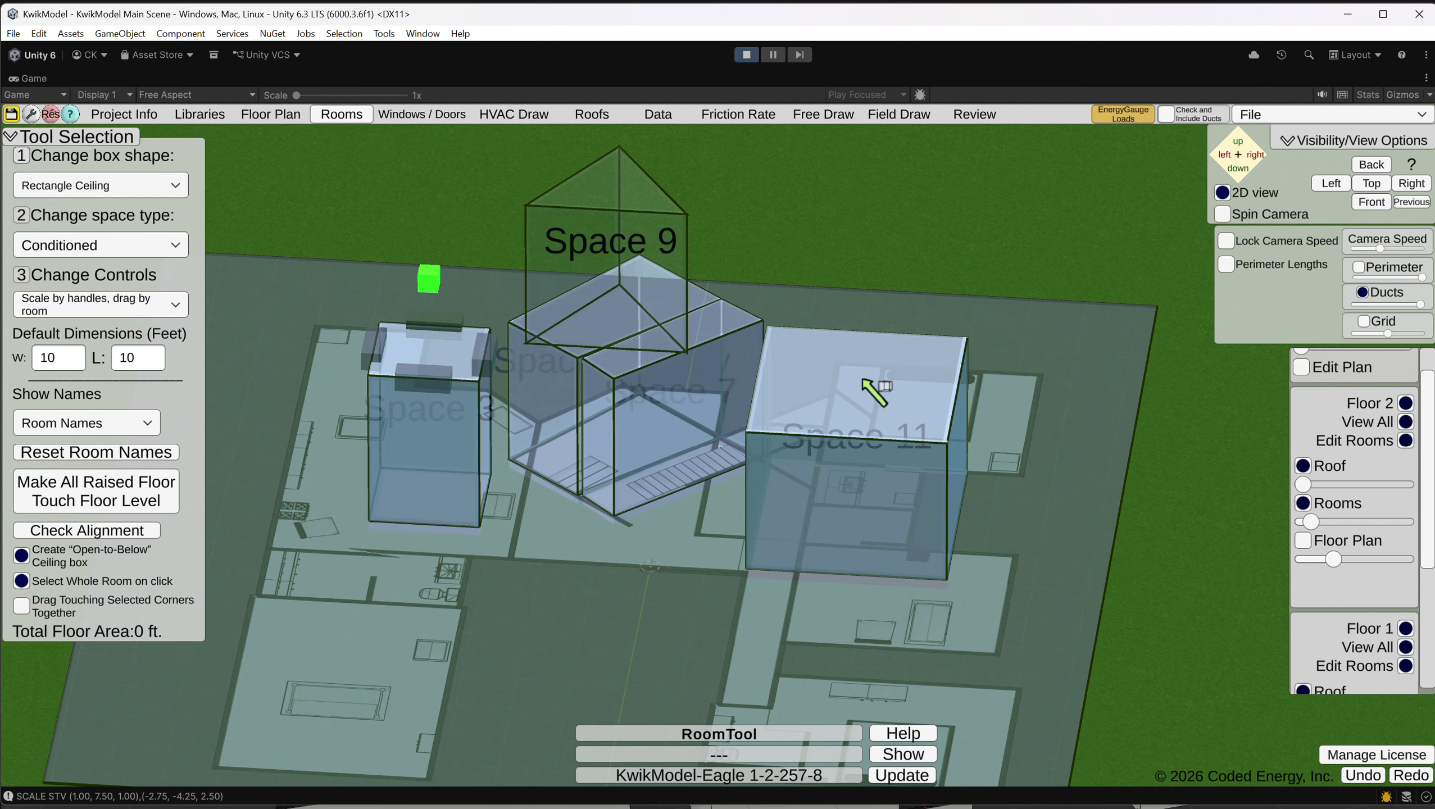
{"action": "left_click", "coordinate": [877, 392]}
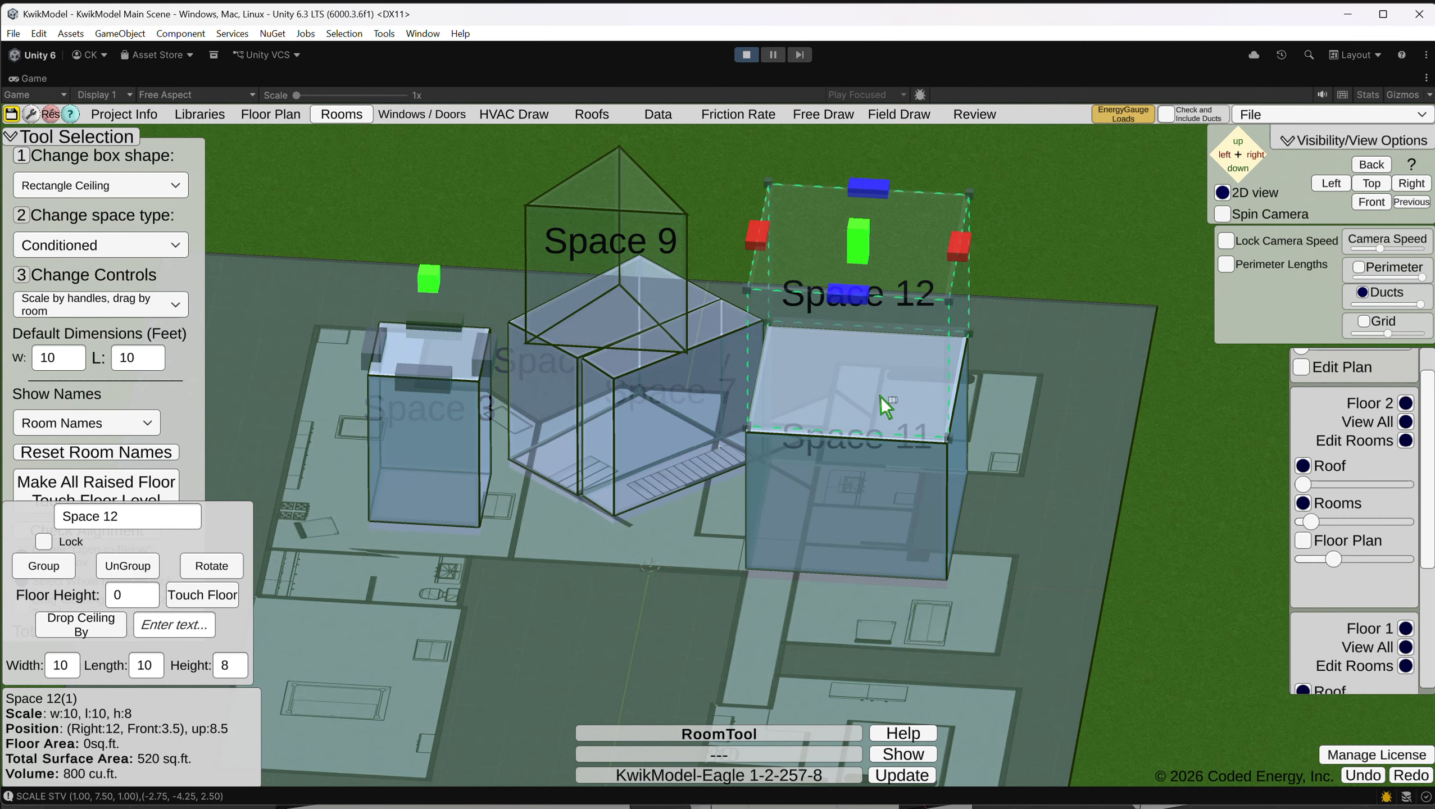
Move Space 12 so its base lines up with the top edges of Space 11, and deselect it.
{"action": "right_click_drag", "start_coordinate": [1068, 357], "coordinate": [666, 318]}
{"action": "scroll", "coordinate": [719, 454], "scroll_direction": "up", "scroll_amount": 3}
{"action": "right_click_drag", "start_coordinate": [719, 453], "coordinate": [664, 445]}
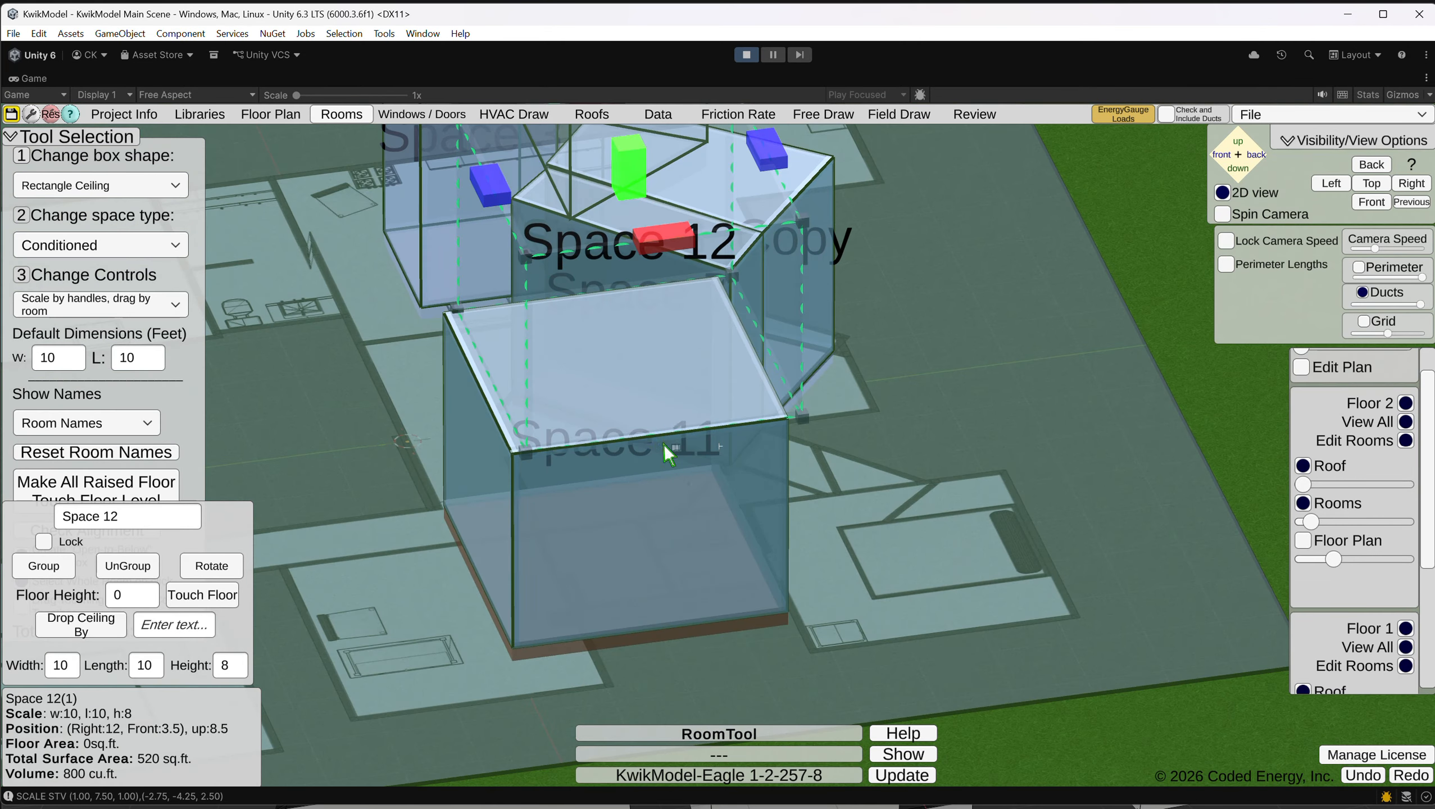
{"action": "left_click_drag", "start_coordinate": [653, 369], "coordinate": [647, 371]}
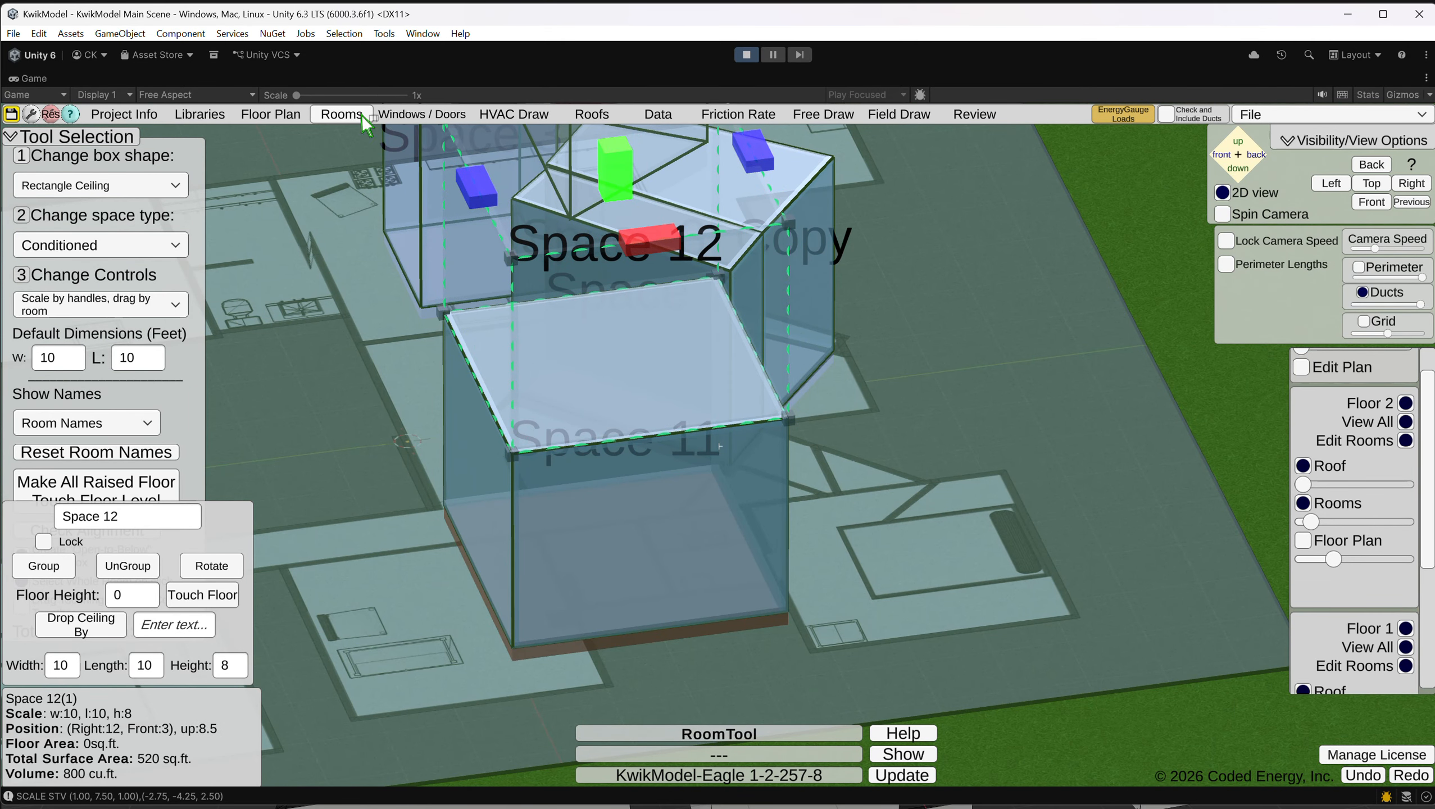
{"action": "right_click_drag", "start_coordinate": [823, 409], "coordinate": [1166, 275]}
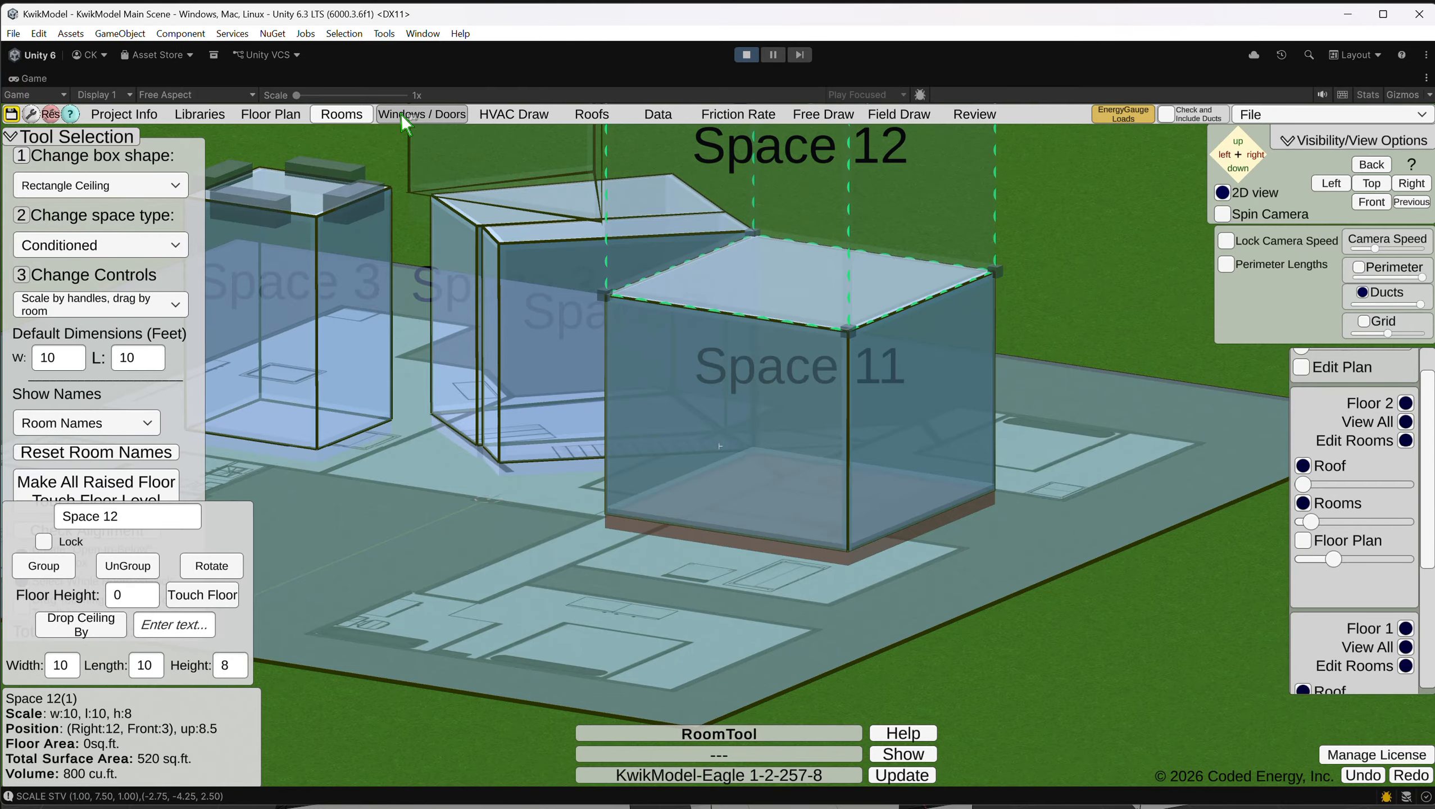
{"action": "left_click", "coordinate": [154, 603]}
{"action": "type", "text": "45"}
{"action": "left_click", "coordinate": [431, 603]}
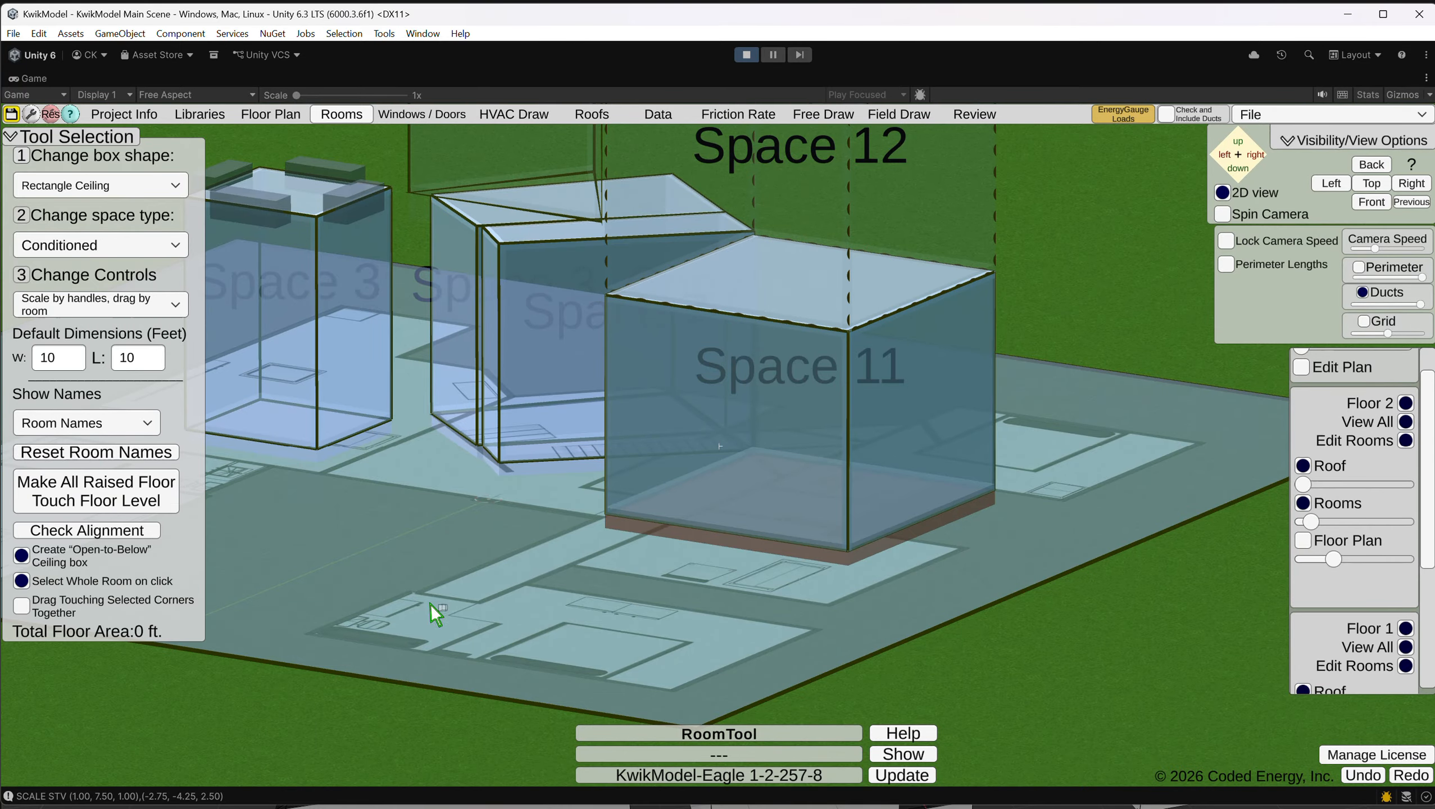
Select Space 11 and examine its open-to-below boundary with Space 12 from several angles.
{"action": "left_click", "coordinate": [790, 222]}
{"action": "right_click_drag", "start_coordinate": [569, 482], "coordinate": [929, 448]}
{"action": "scroll", "coordinate": [674, 488], "scroll_direction": "down", "scroll_amount": 5}
{"action": "left_click", "coordinate": [938, 445]}
{"action": "scroll", "coordinate": [926, 403], "scroll_direction": "up", "scroll_amount": 4}
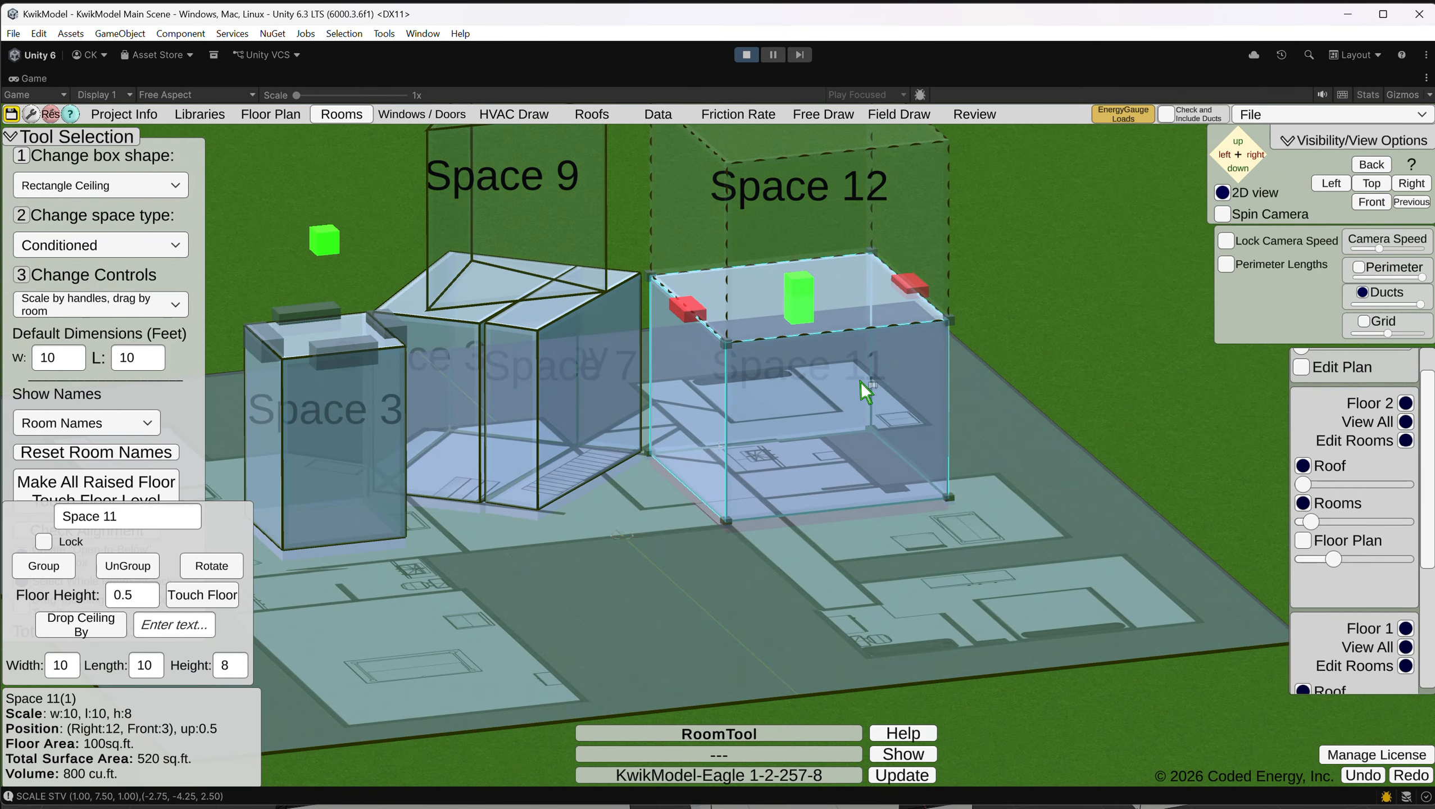
{"action": "right_click_drag", "start_coordinate": [882, 365], "coordinate": [843, 294]}
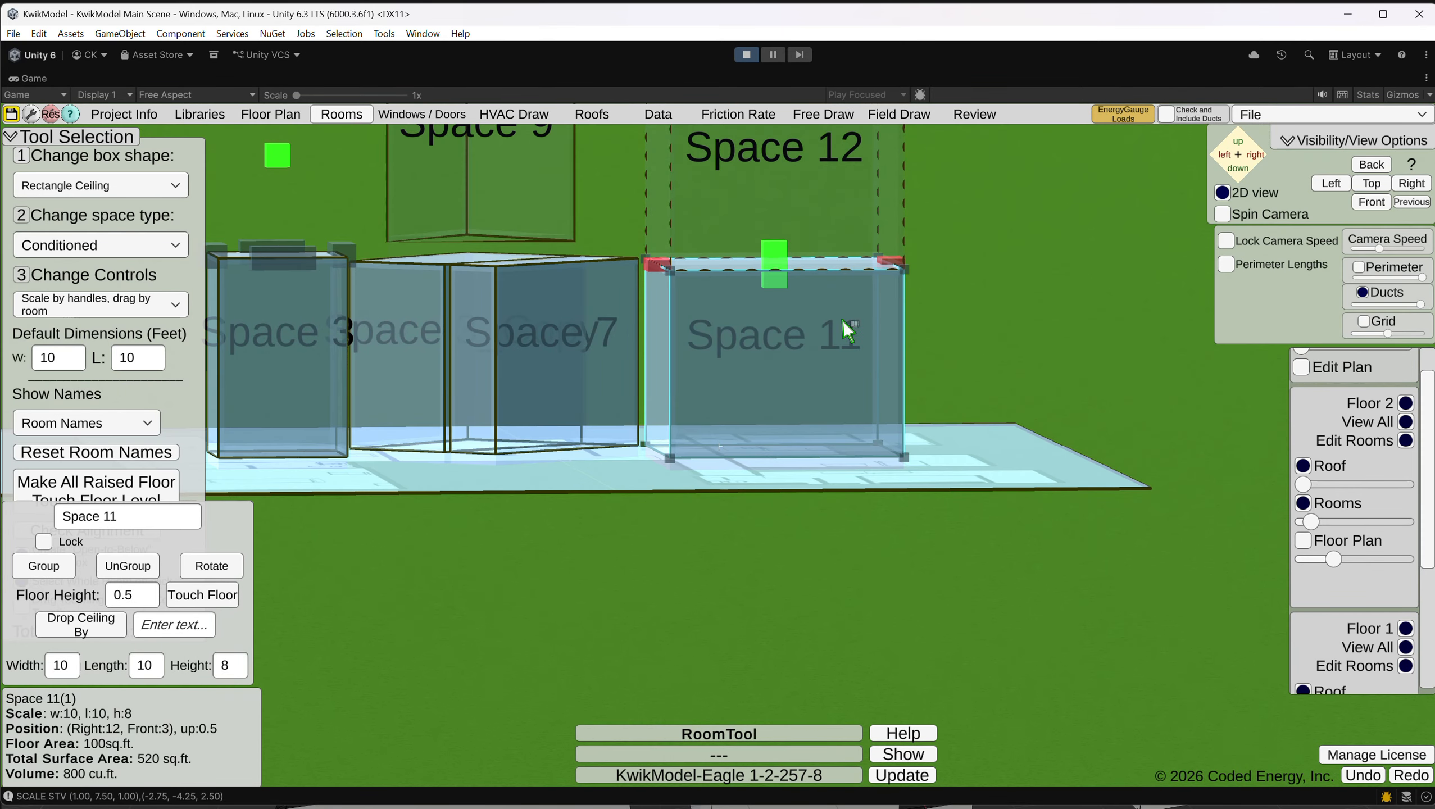
{"action": "right_click_drag", "start_coordinate": [758, 343], "coordinate": [1003, 331]}
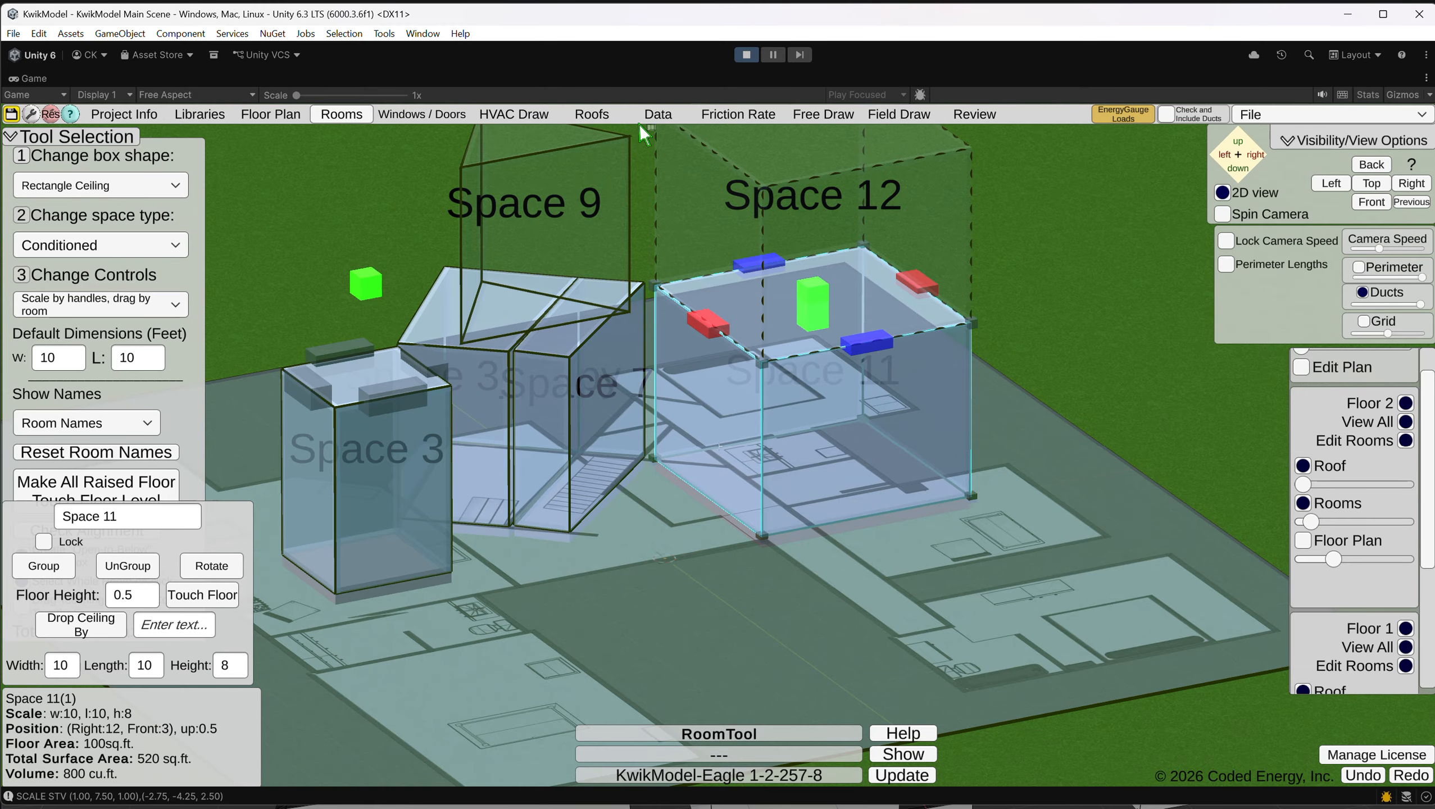
Open the take-off data on the Walls Table, move the Envelope Table clear of the model and close all building error messages.
{"action": "left_click", "coordinate": [657, 115]}
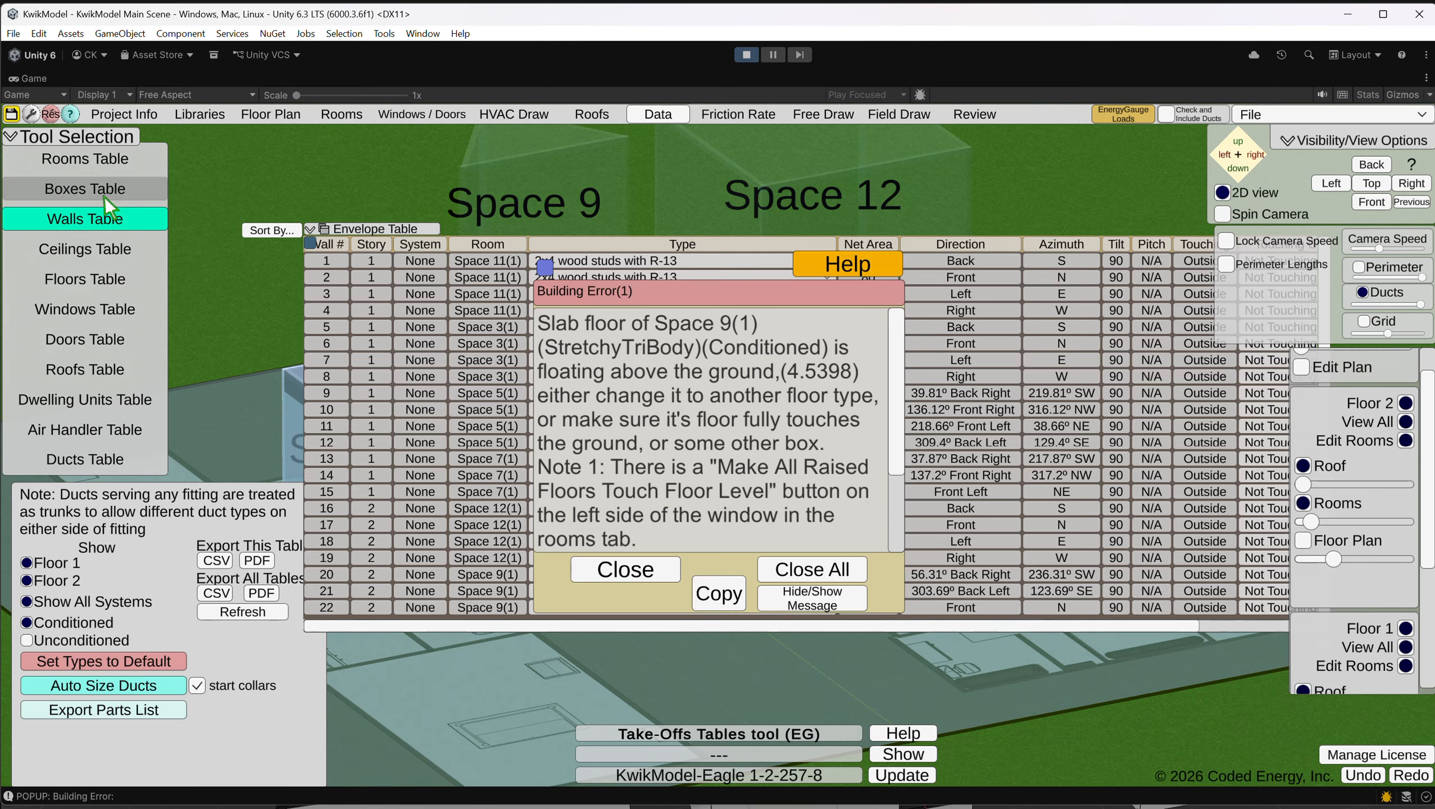
{"action": "left_click_drag", "start_coordinate": [294, 247], "coordinate": [997, 303]}
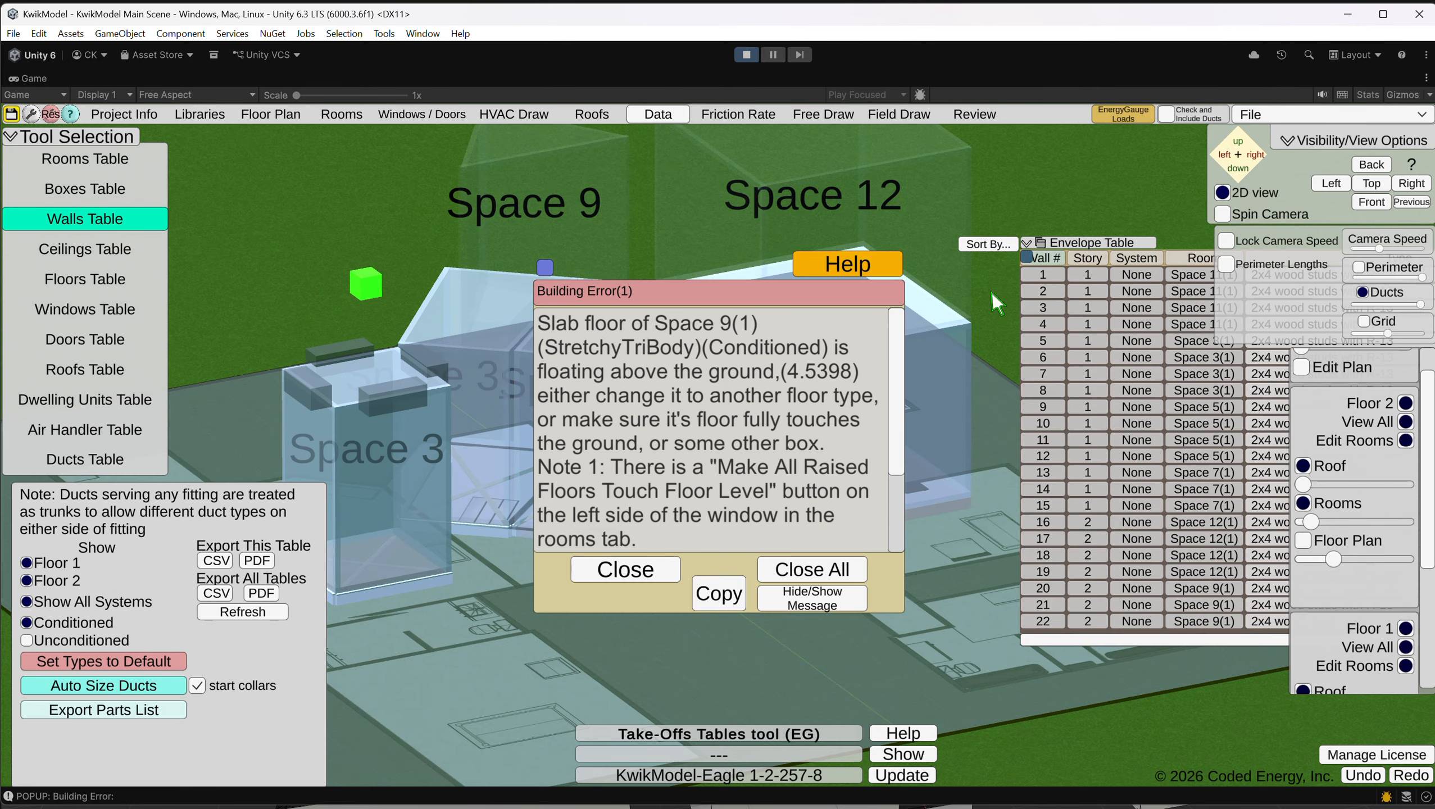
{"action": "left_click", "coordinate": [832, 577]}
Select surfaces of the stacked Space 11 and Space 12 boxes and examine the junction between them for a missing ceiling or floor.
{"action": "right_click_drag", "start_coordinate": [837, 368], "coordinate": [749, 435]}
{"action": "scroll", "coordinate": [749, 435], "scroll_direction": "up", "scroll_amount": 3}
{"action": "left_click", "coordinate": [828, 390]}
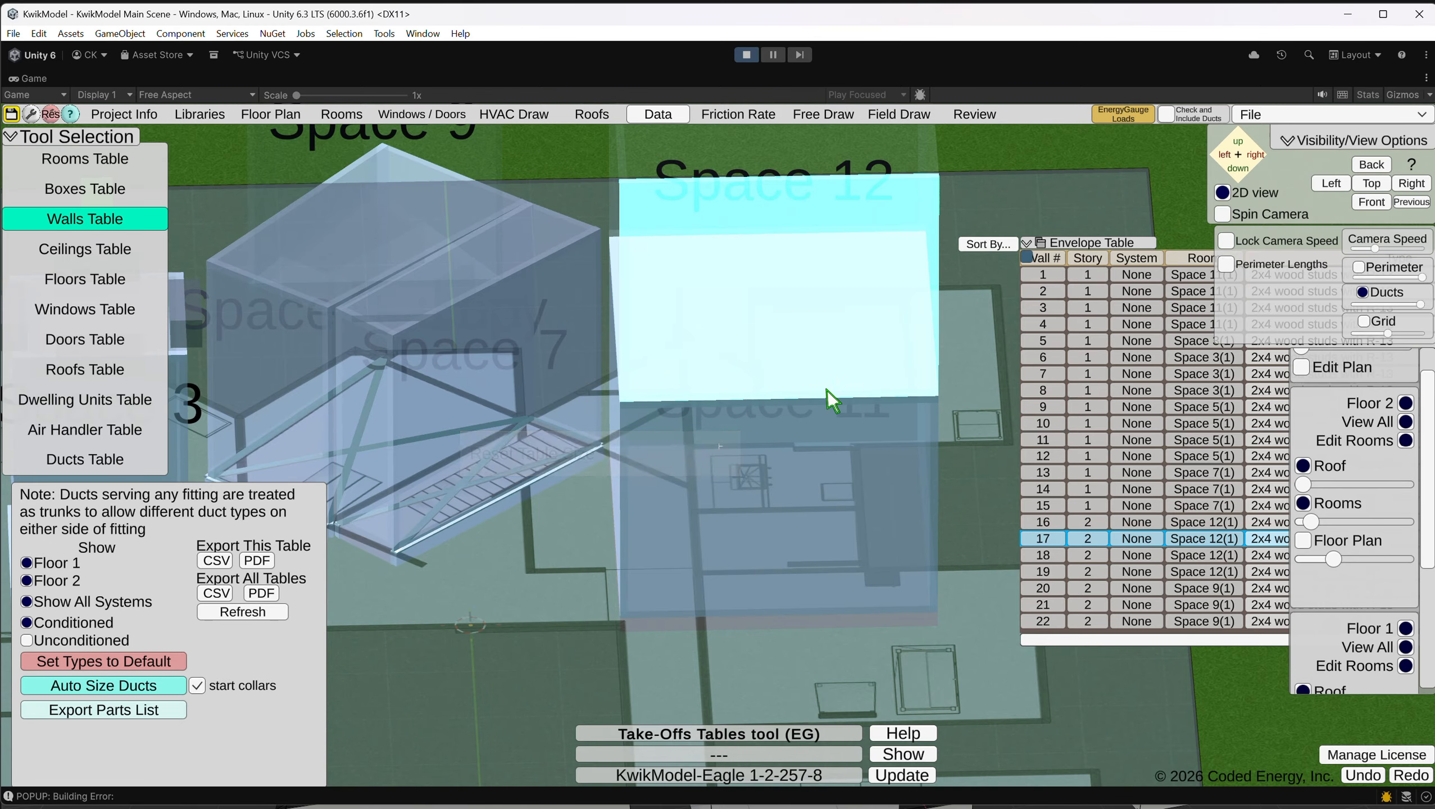
{"action": "right_click_drag", "start_coordinate": [828, 391], "coordinate": [663, 255]}
{"action": "left_click", "coordinate": [700, 278]}
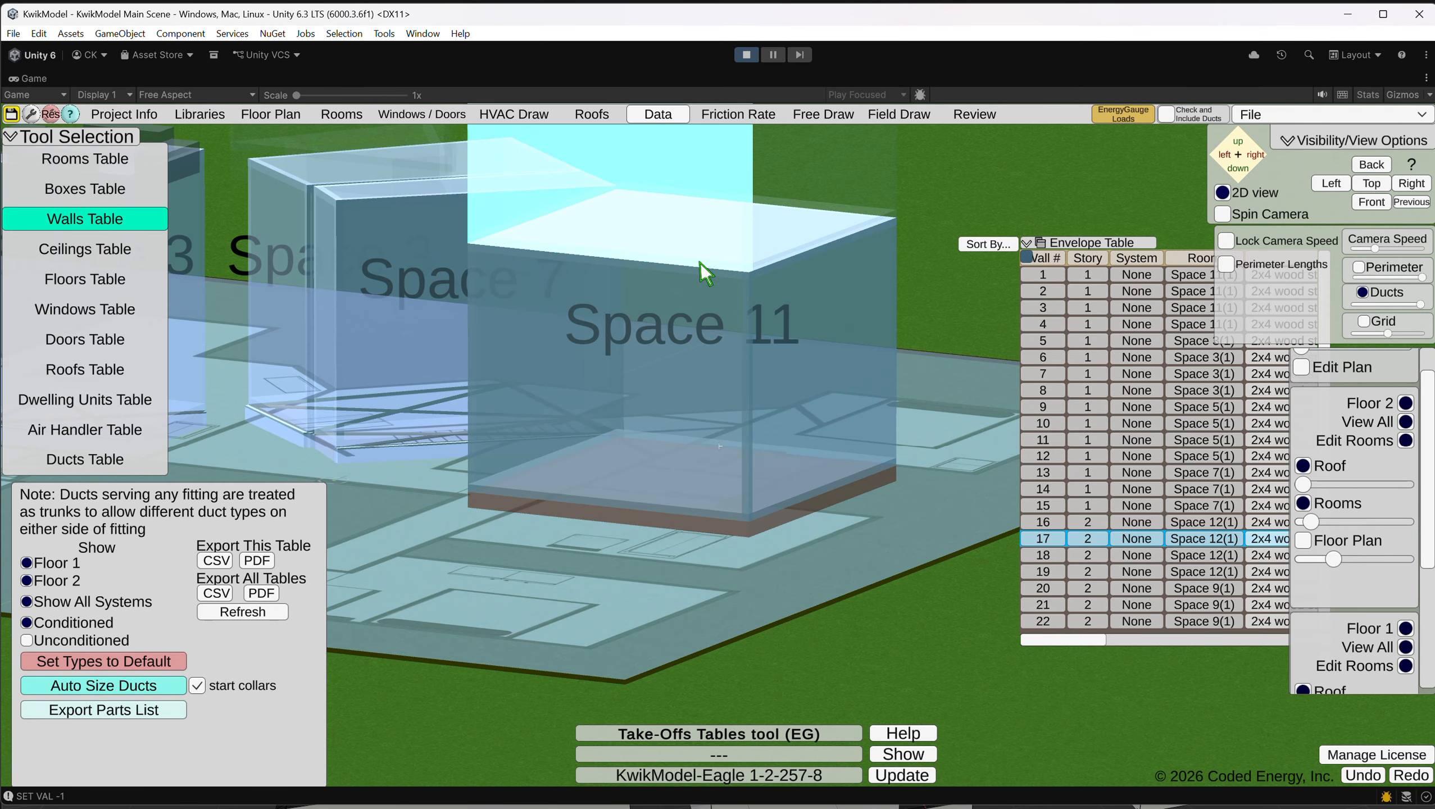
{"action": "scroll", "coordinate": [800, 409], "scroll_direction": "up", "scroll_amount": 2}
{"action": "right_click_drag", "start_coordinate": [800, 408], "coordinate": [711, 317]}
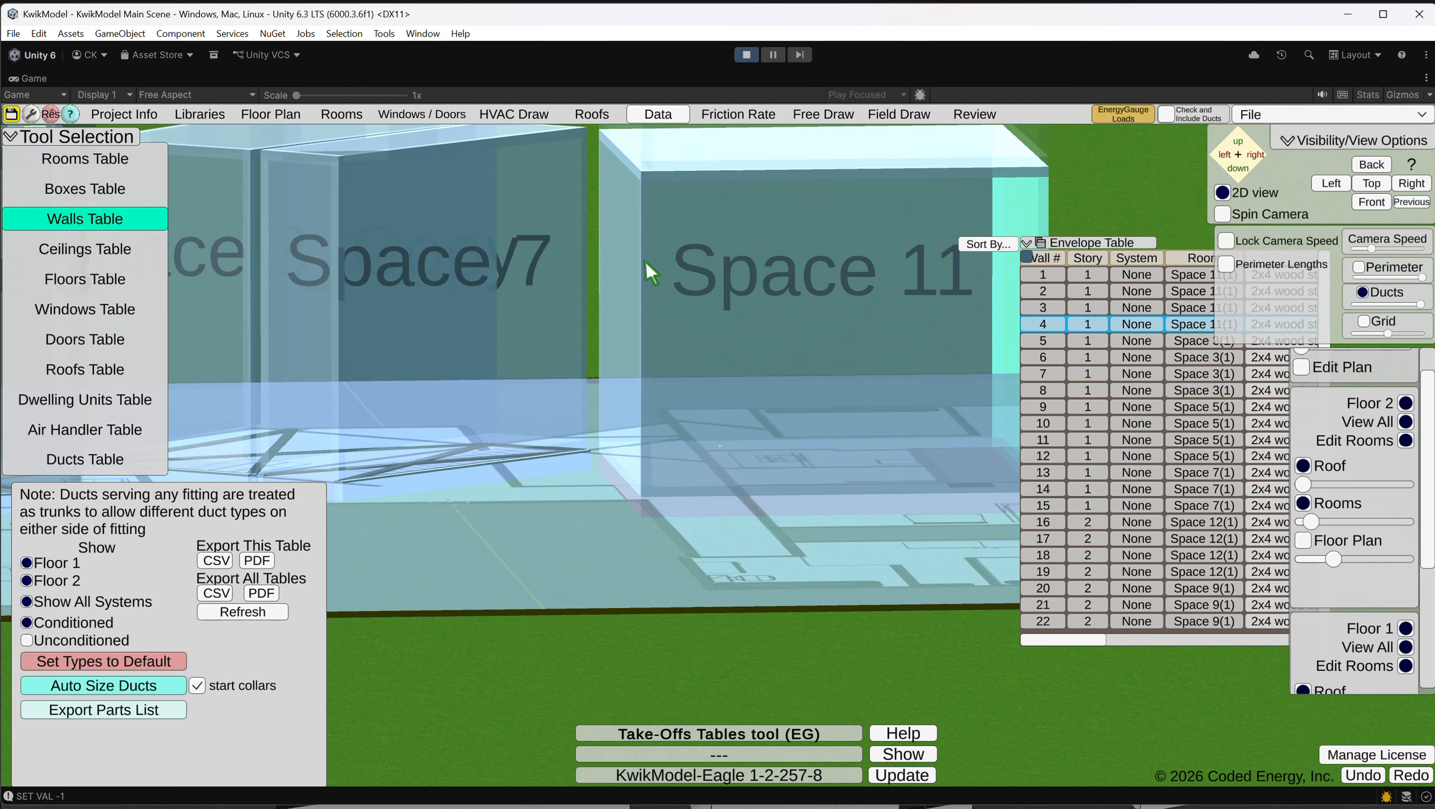
{"action": "middle_click_drag", "start_coordinate": [645, 262], "coordinate": [735, 322]}
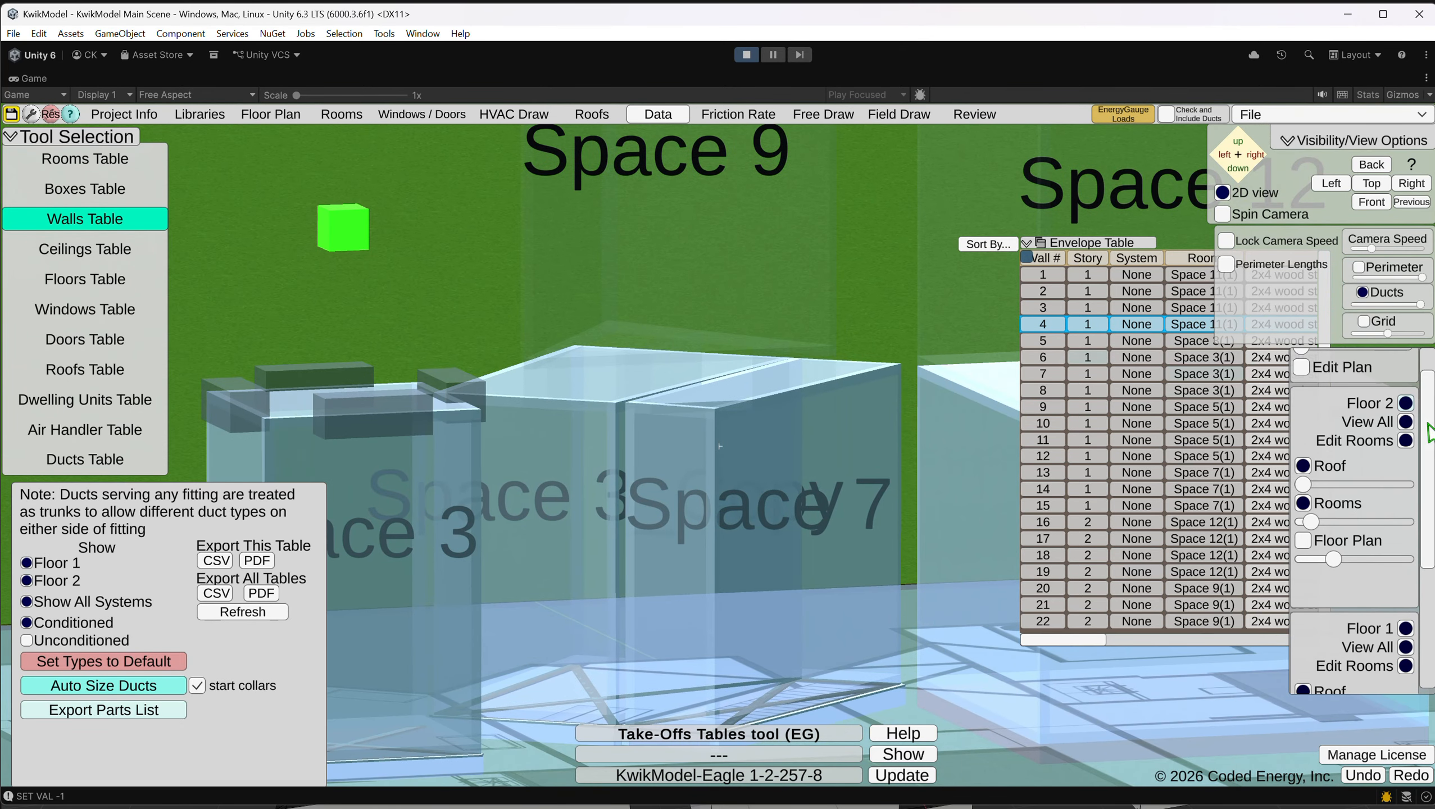
Raise the opacity of the Floor 2 rooms, switch to the Floors Table and dismiss the building errors.
{"action": "left_click_drag", "start_coordinate": [1304, 522], "coordinate": [1378, 522]}
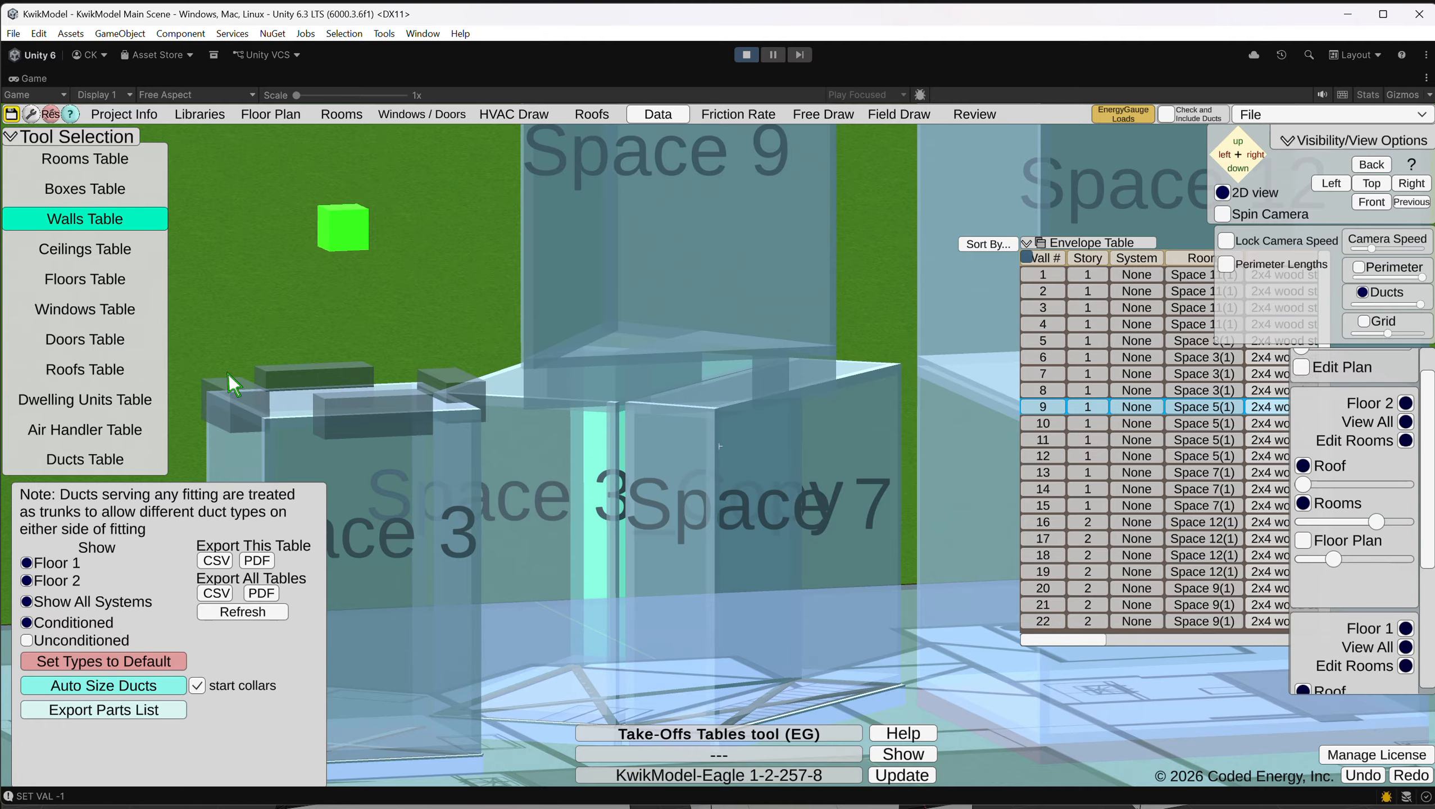
{"action": "left_click", "coordinate": [91, 279]}
{"action": "left_click", "coordinate": [857, 569]}
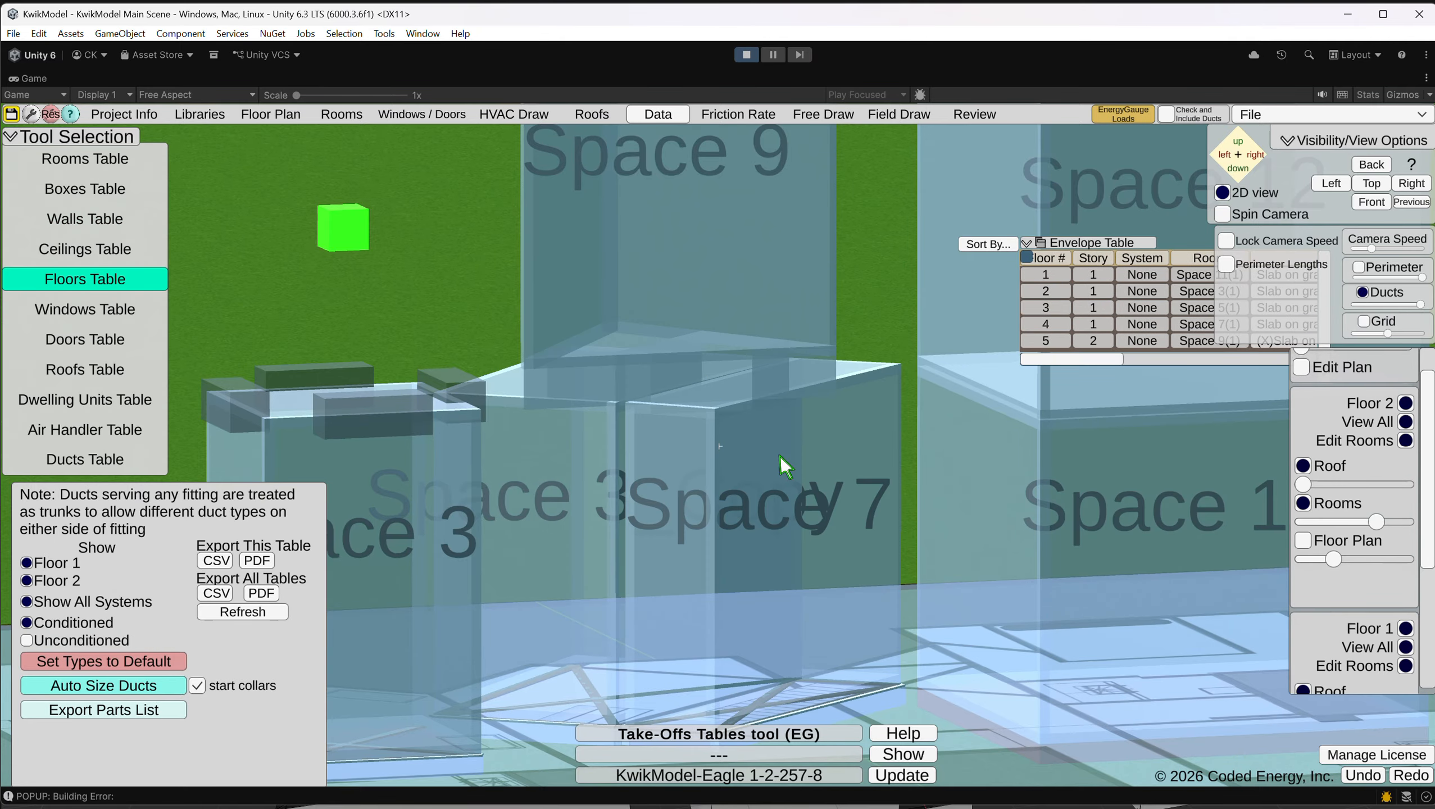
Highlight the floor of Space 9 and compare its exposed parts with the open junction between Space 11 and Space 12.
{"action": "left_click", "coordinate": [639, 380]}
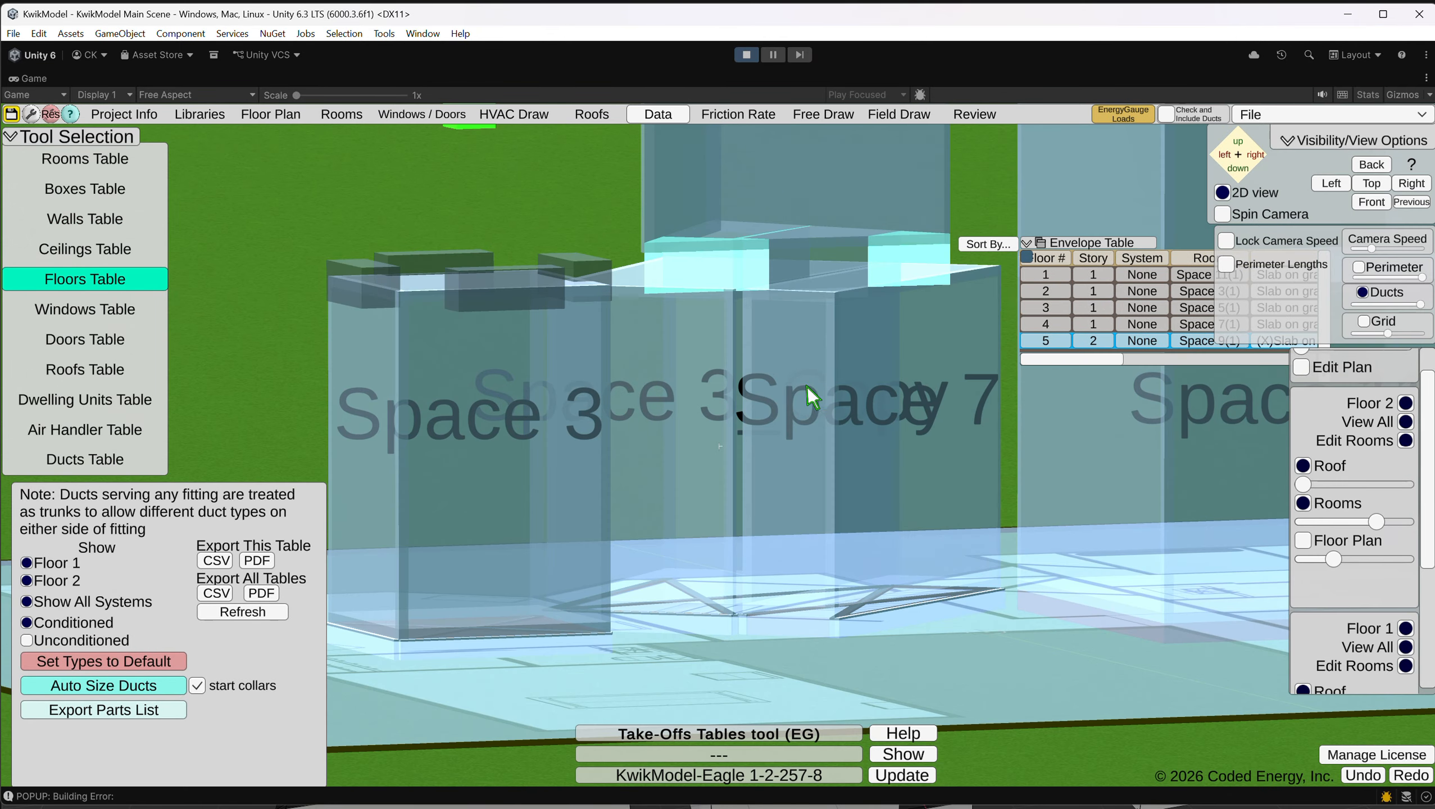
{"action": "middle_click_drag", "start_coordinate": [744, 336], "coordinate": [378, 419]}
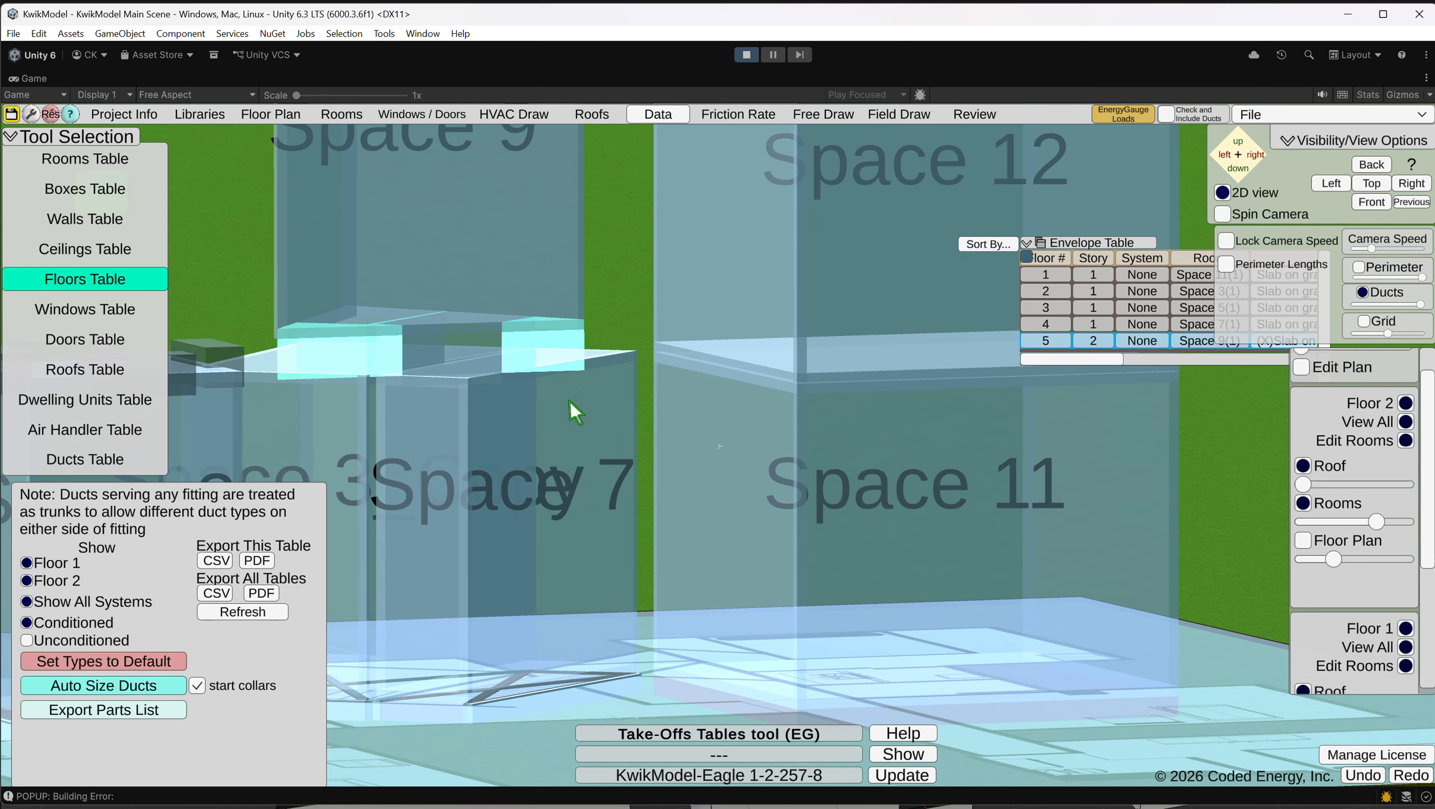
{"action": "left_click", "coordinate": [854, 358]}
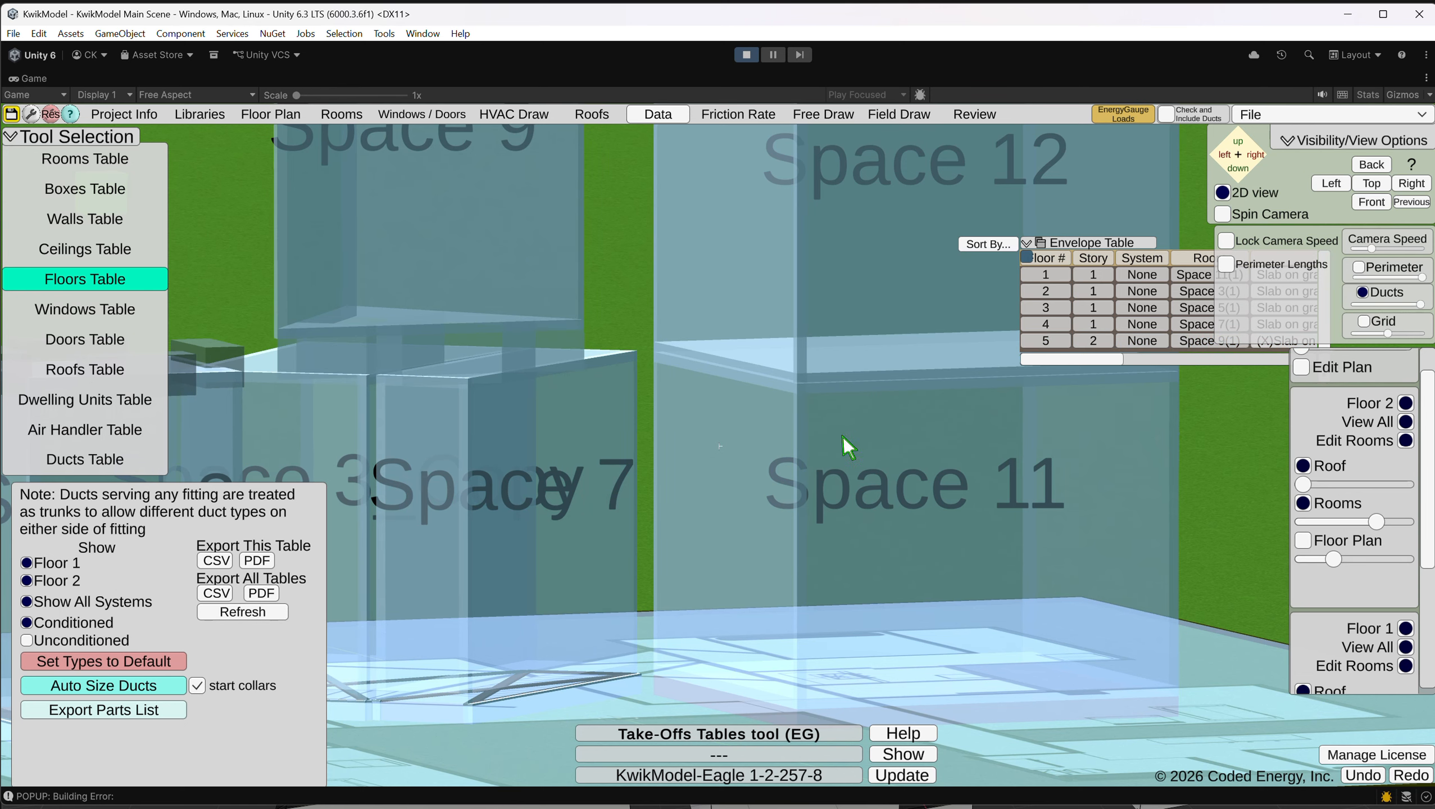
{"action": "left_click", "coordinate": [521, 347]}
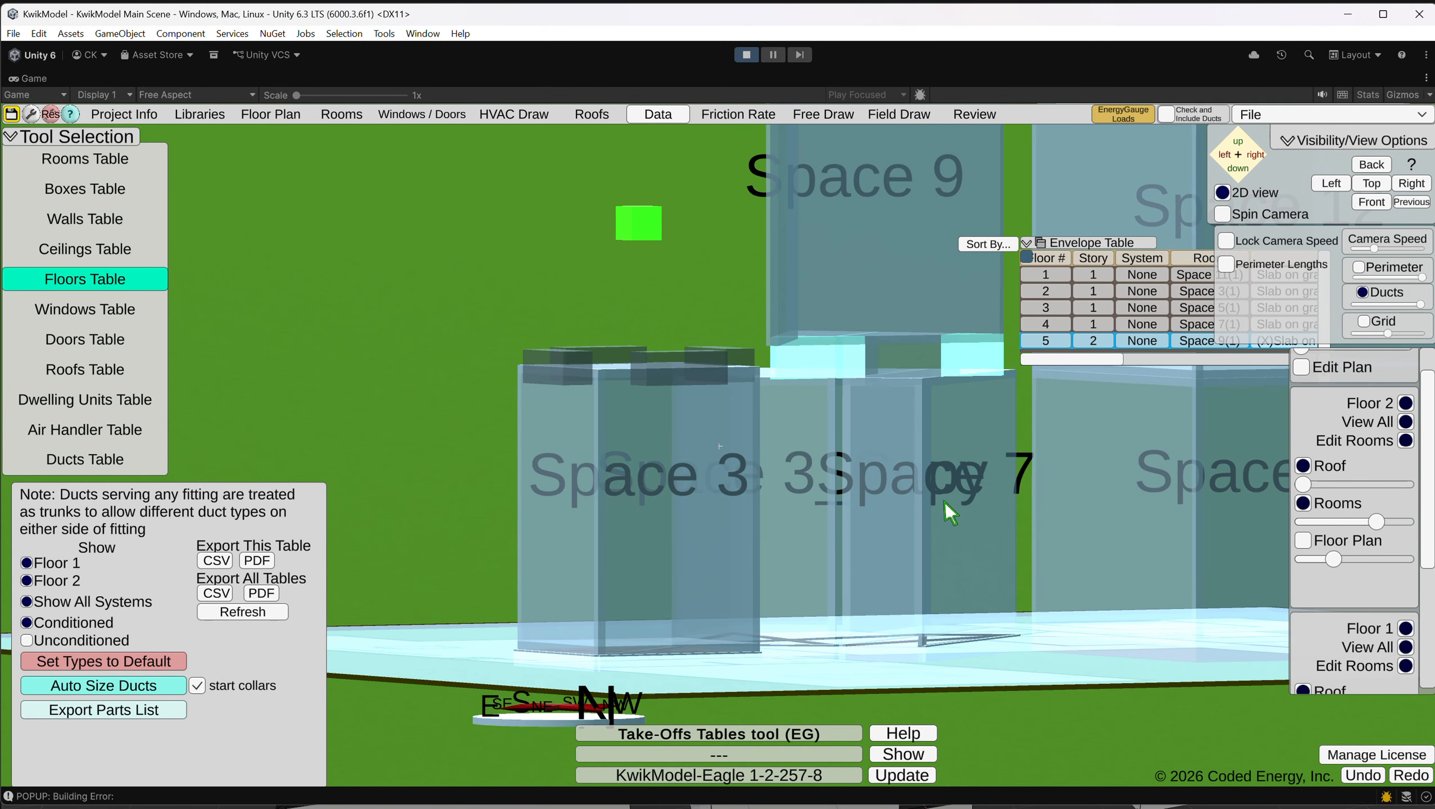
{"action": "mouse_move", "coordinate": [832, 323]}
{"action": "middle_mouse_down"}
{"action": "mouse_move", "coordinate": [829, 338]}
{"action": "mouse_move", "coordinate": [831, 324]}
{"action": "middle_mouse_up"}
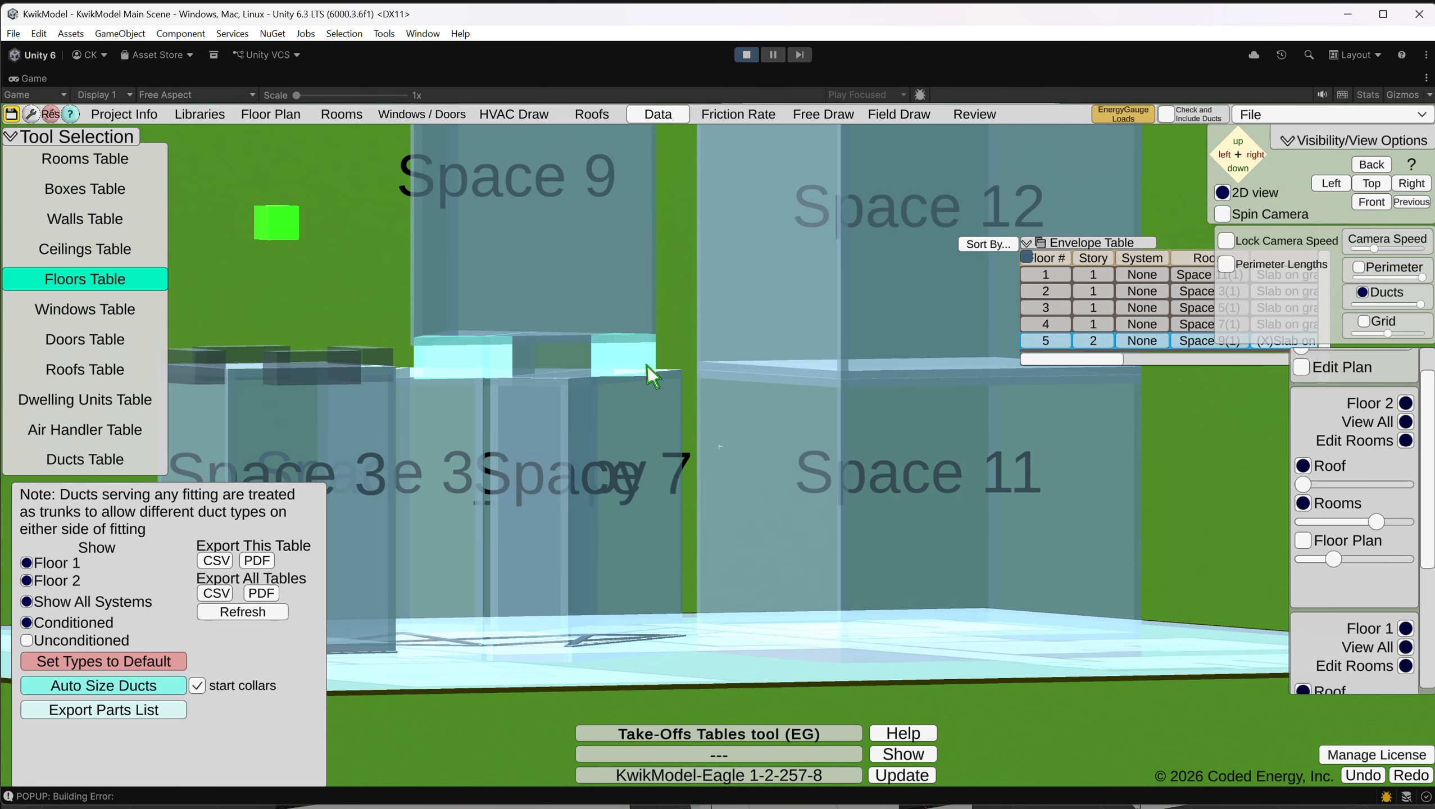
{"action": "middle_click_drag", "start_coordinate": [647, 365], "coordinate": [715, 543]}
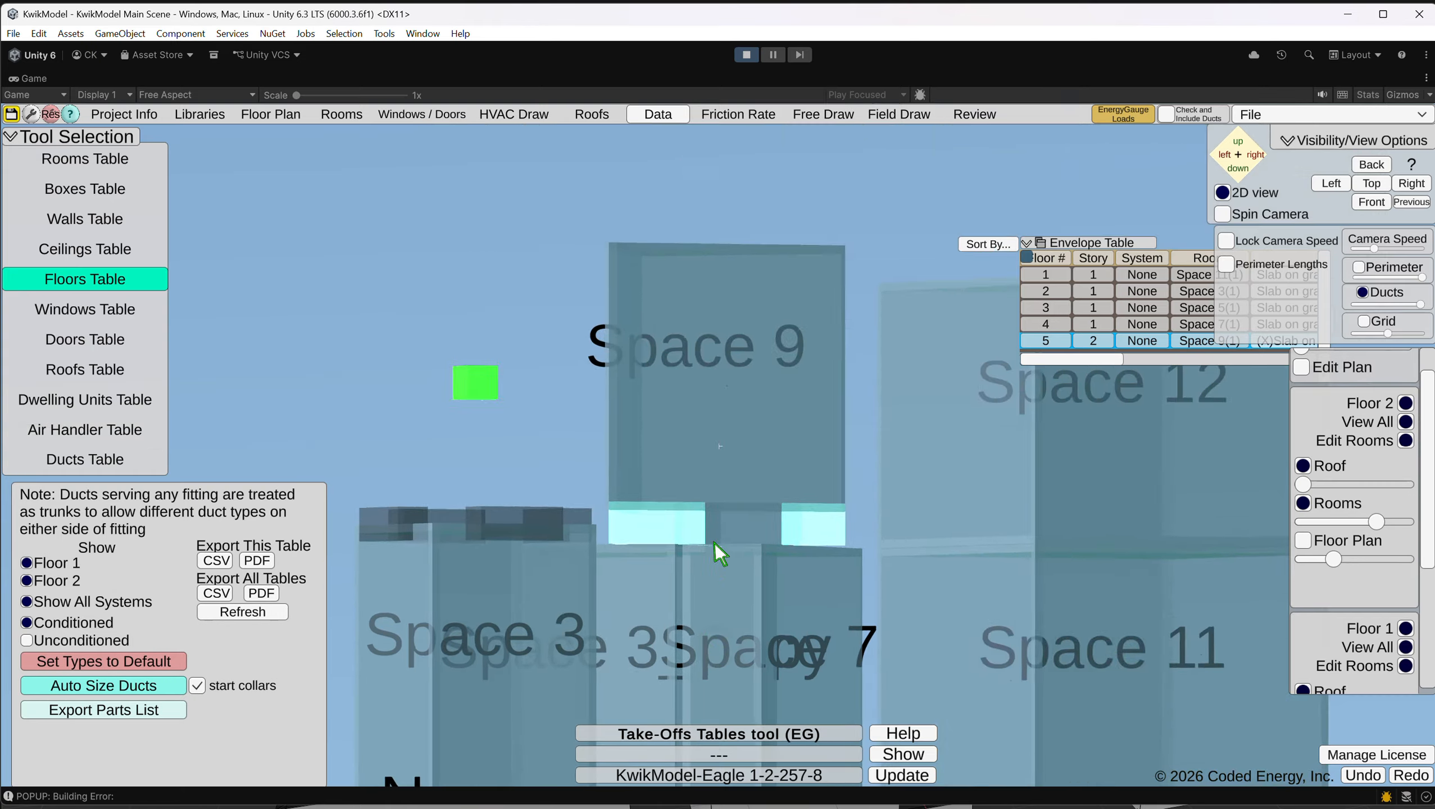
{"action": "right_click_drag", "start_coordinate": [714, 542], "coordinate": [762, 337]}
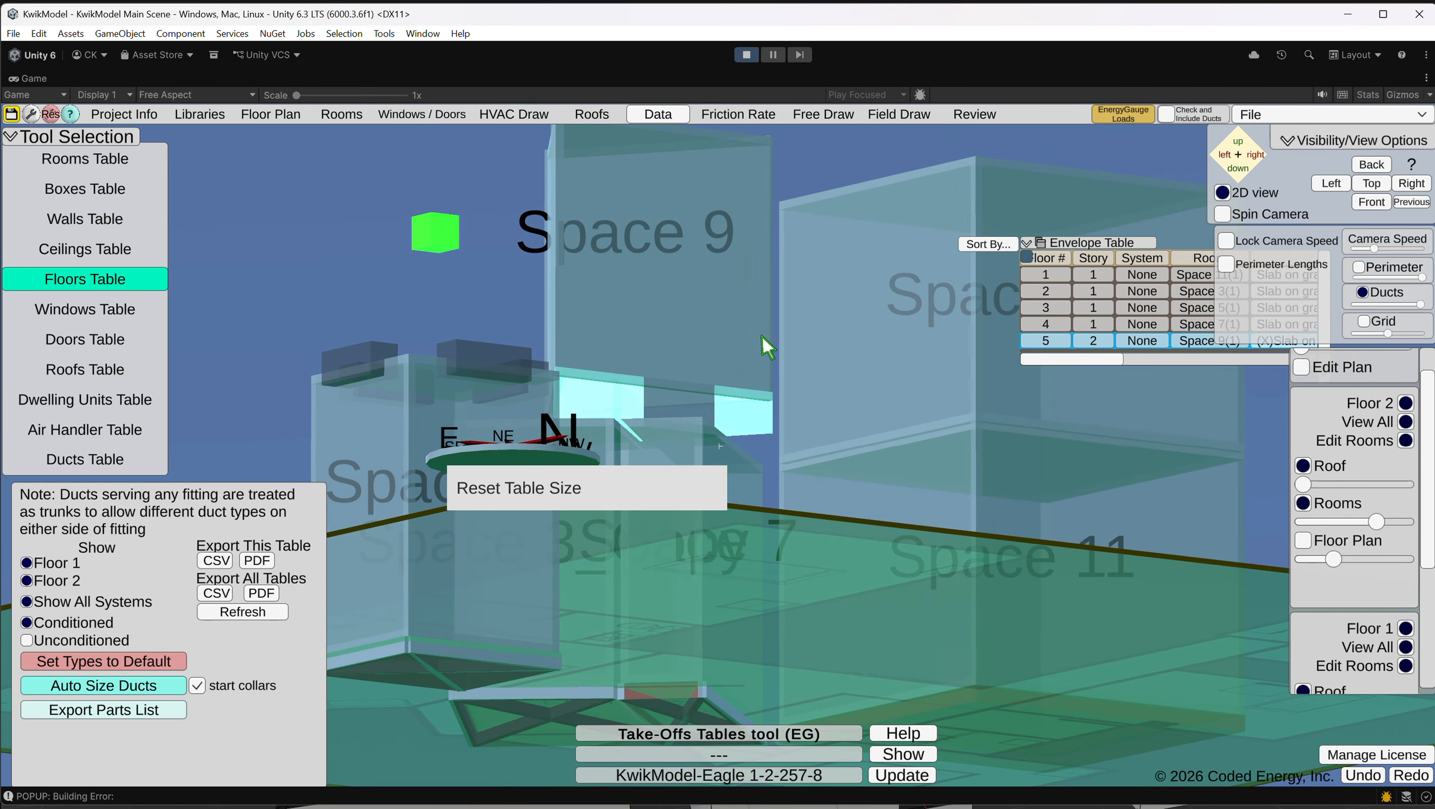
{"action": "scroll", "coordinate": [750, 403], "scroll_direction": "up", "scroll_amount": 2}
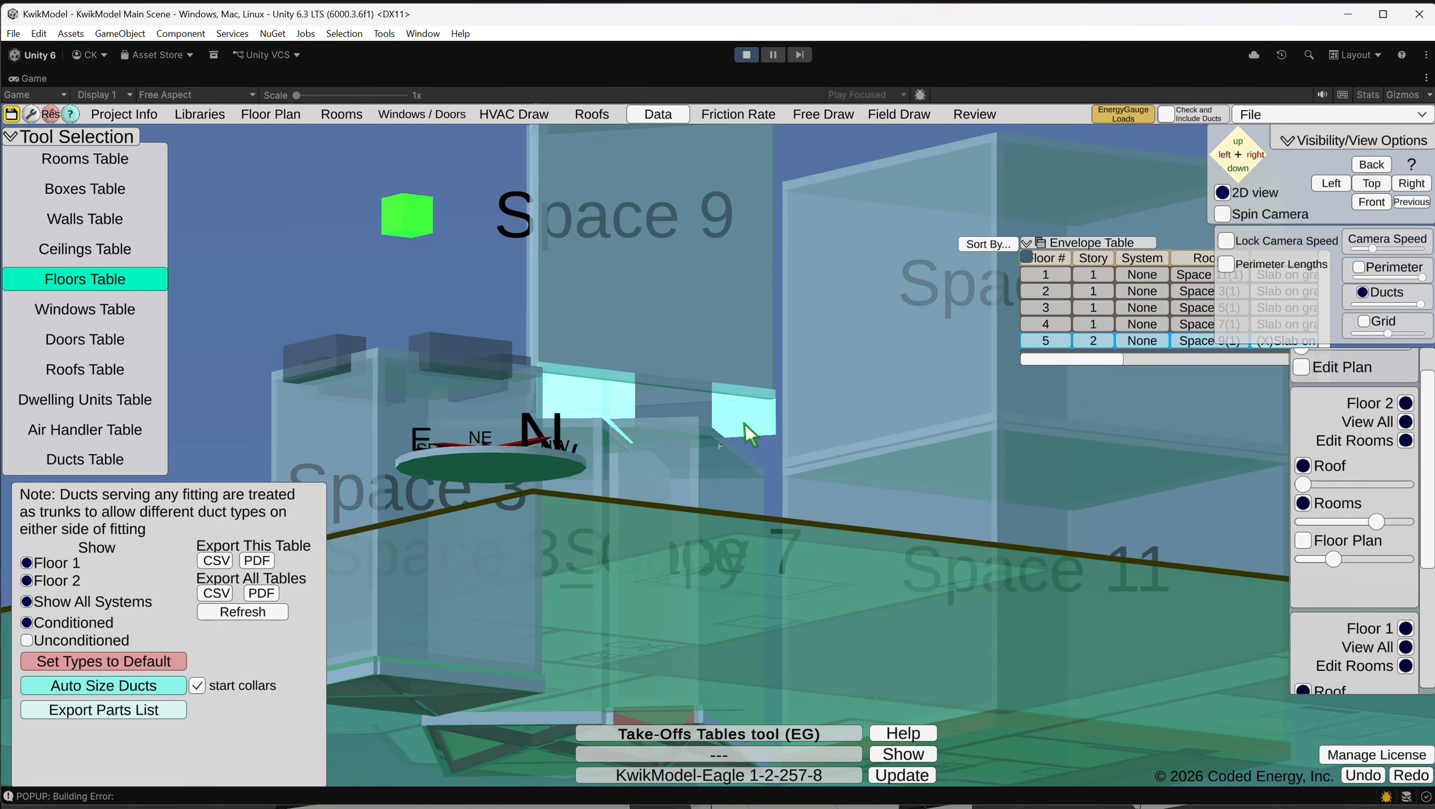
Examine the whole model in top view and from an elevated angle with the Space 9 floor highlighted.
{"action": "left_click", "coordinate": [1371, 183]}
{"action": "scroll", "coordinate": [888, 491], "scroll_direction": "up", "scroll_amount": 2}
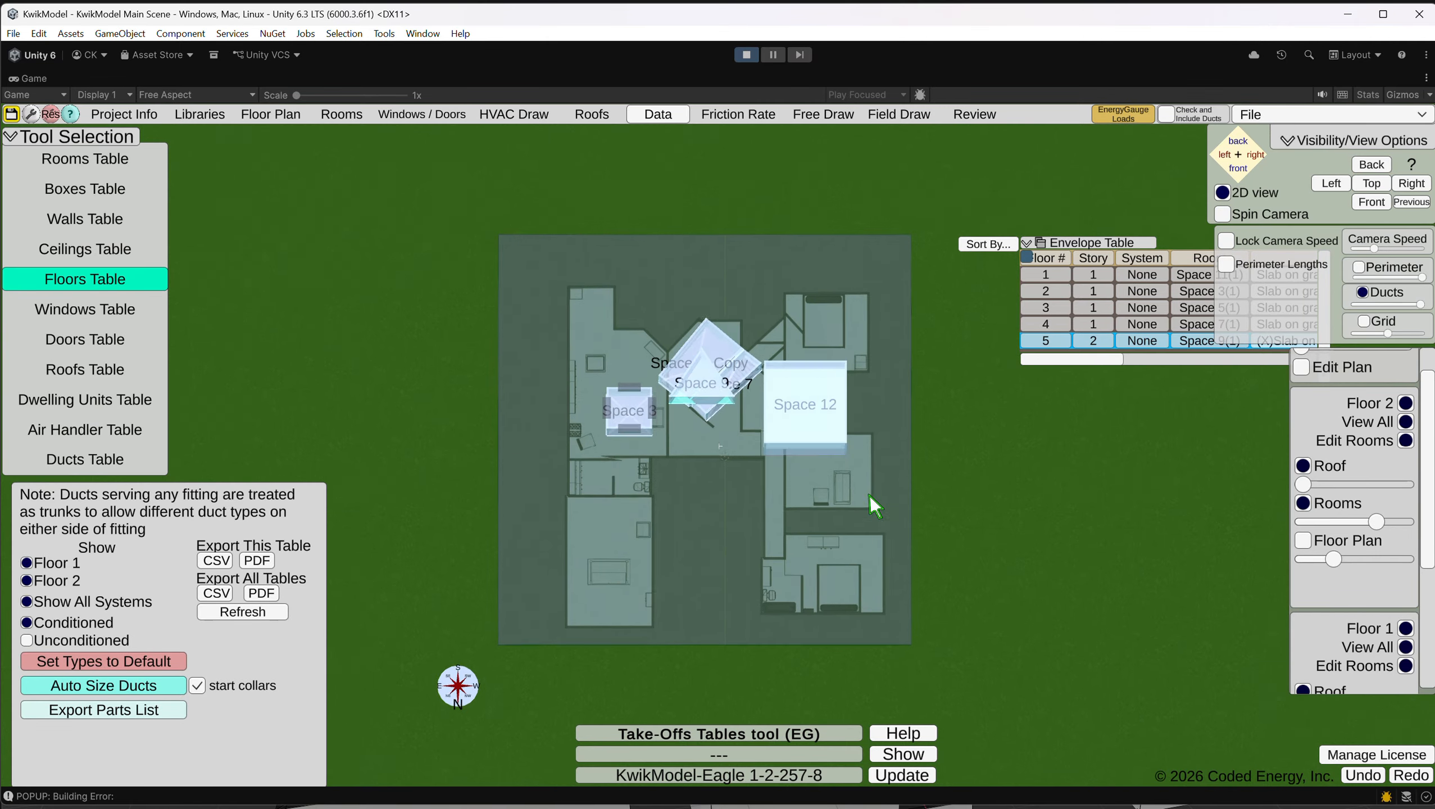
{"action": "right_click_drag", "start_coordinate": [869, 492], "coordinate": [902, 290]}
{"action": "scroll", "coordinate": [826, 368], "scroll_direction": "up", "scroll_amount": 6}
{"action": "scroll", "coordinate": [741, 409], "scroll_direction": "down", "scroll_amount": 5}
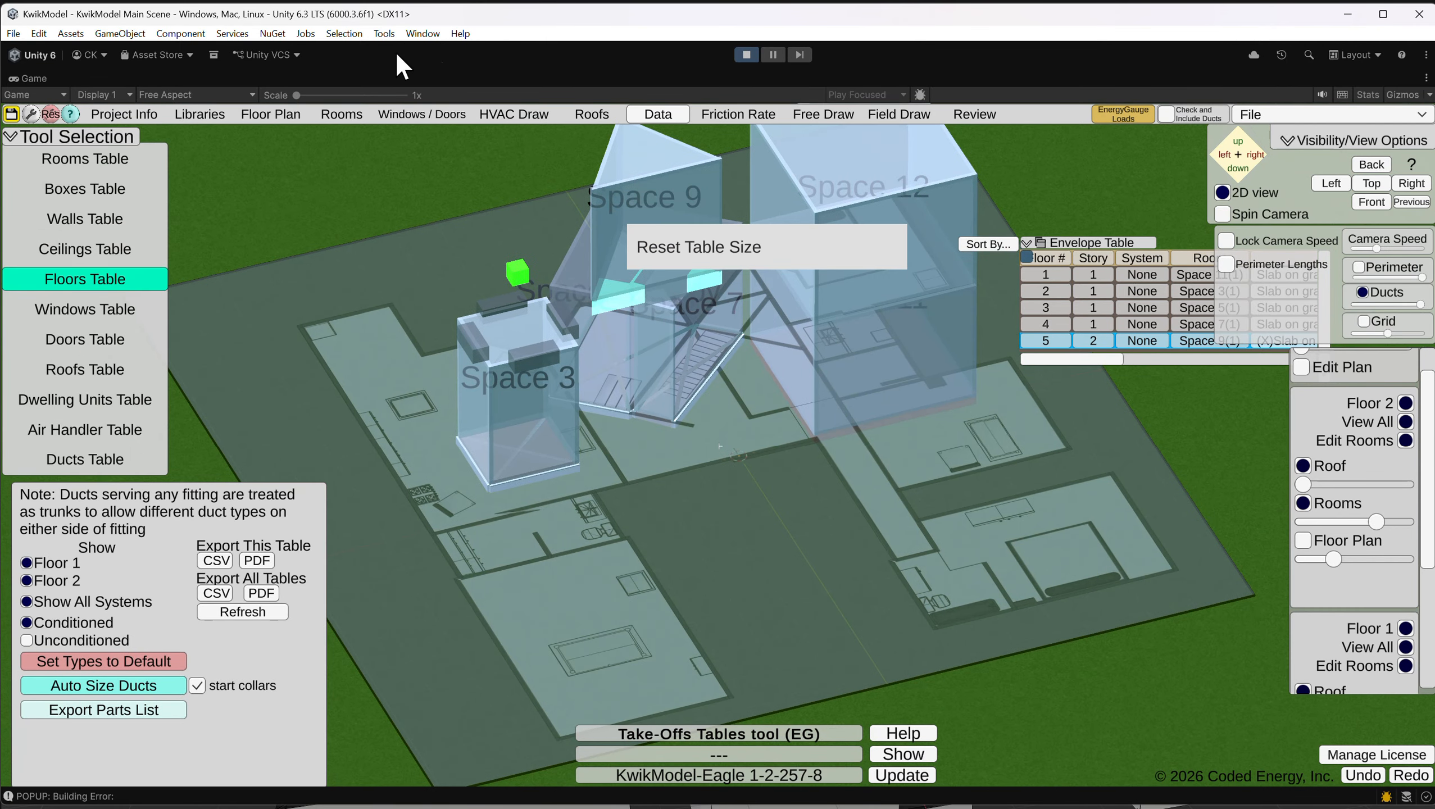
Switch to room editing and slide the Space 9 box toward Space 12 to the position Right 3, Front 5.5.
{"action": "left_click", "coordinate": [341, 114]}
{"action": "left_click", "coordinate": [674, 258]}
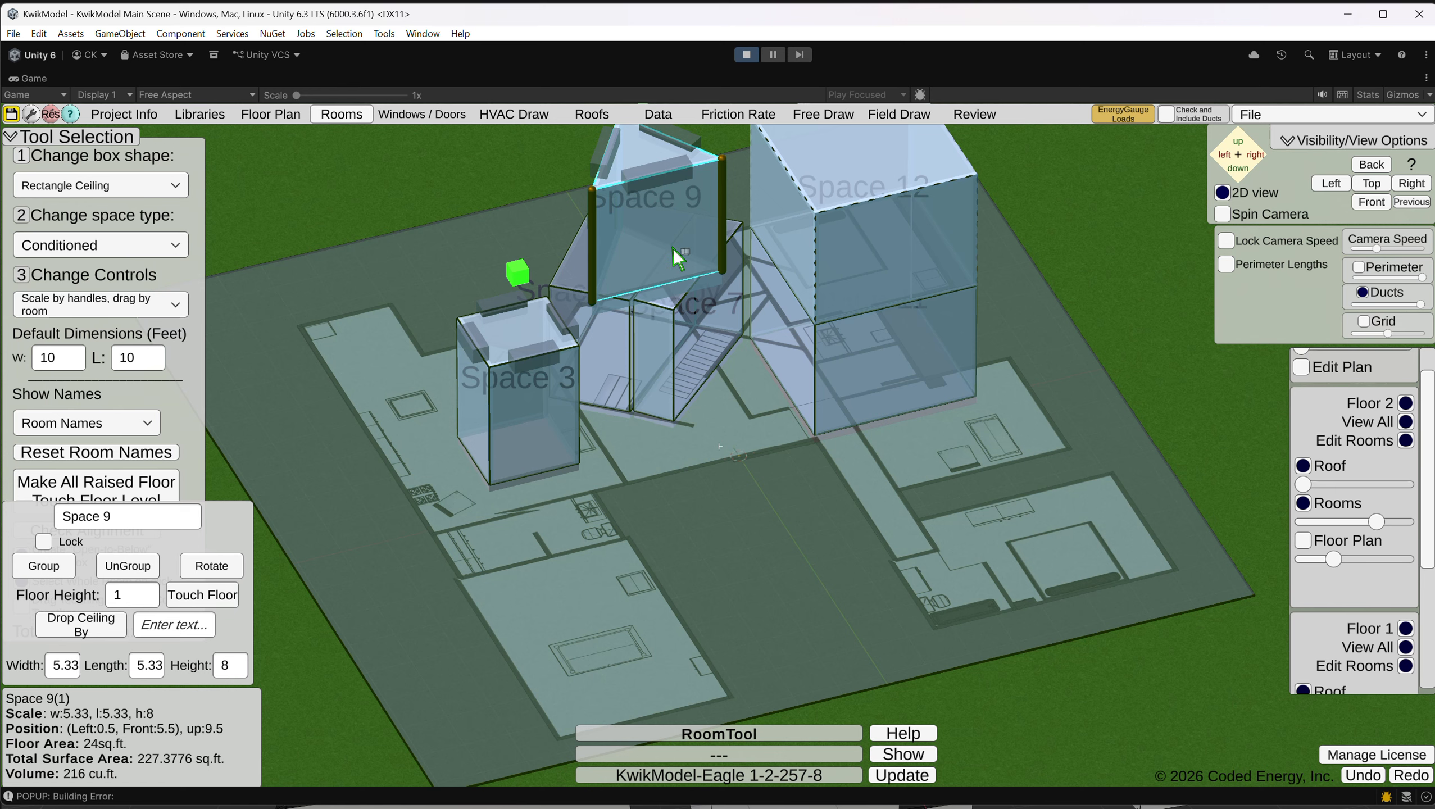
{"action": "left_click_drag", "start_coordinate": [673, 249], "coordinate": [849, 198]}
Raise the Space 3 box off the floor plan and move it to Left 9.75, Front 5, up 4.25.
{"action": "left_click", "coordinate": [556, 339]}
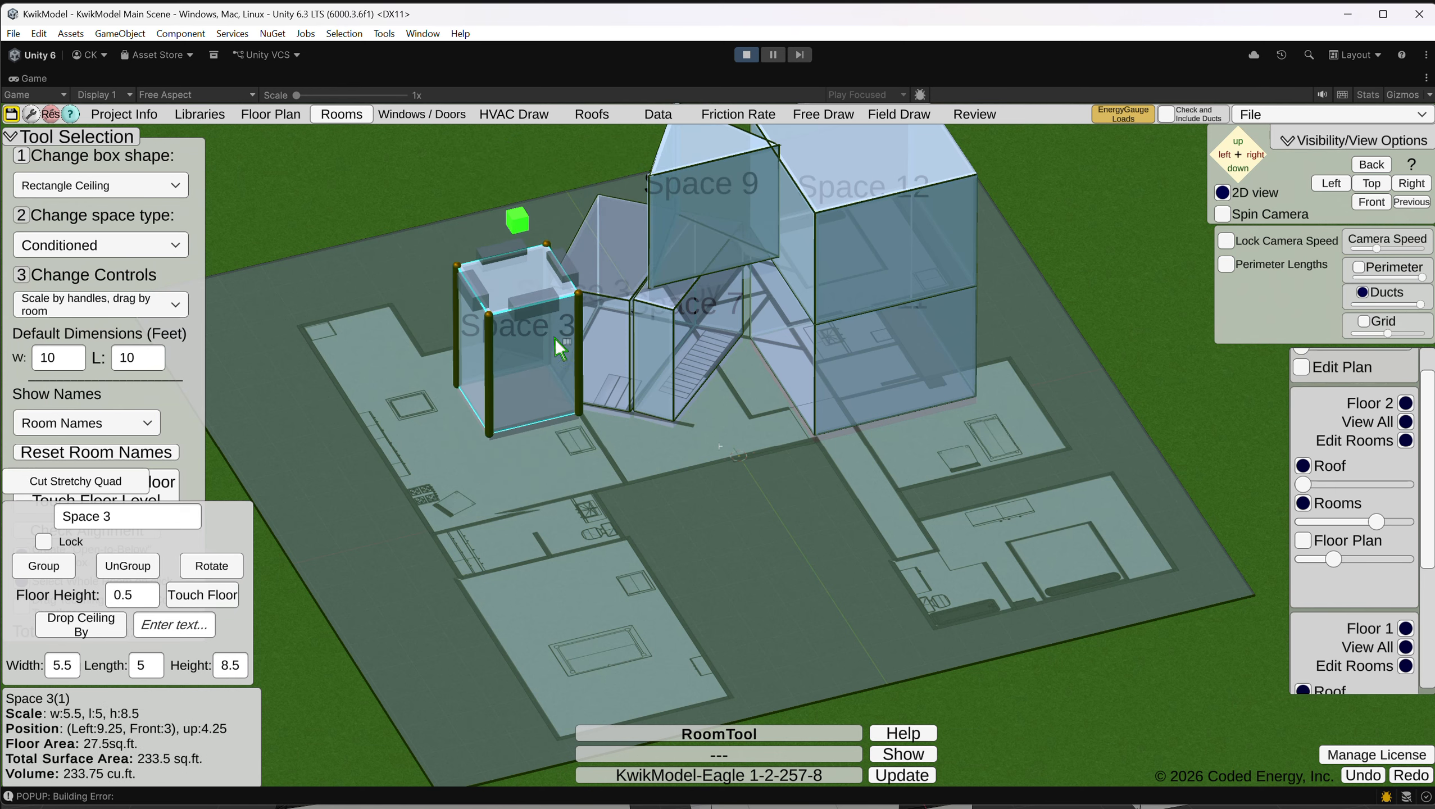
{"action": "right_click_drag", "start_coordinate": [555, 339], "coordinate": [481, 237]}
{"action": "left_click", "coordinate": [533, 217]}
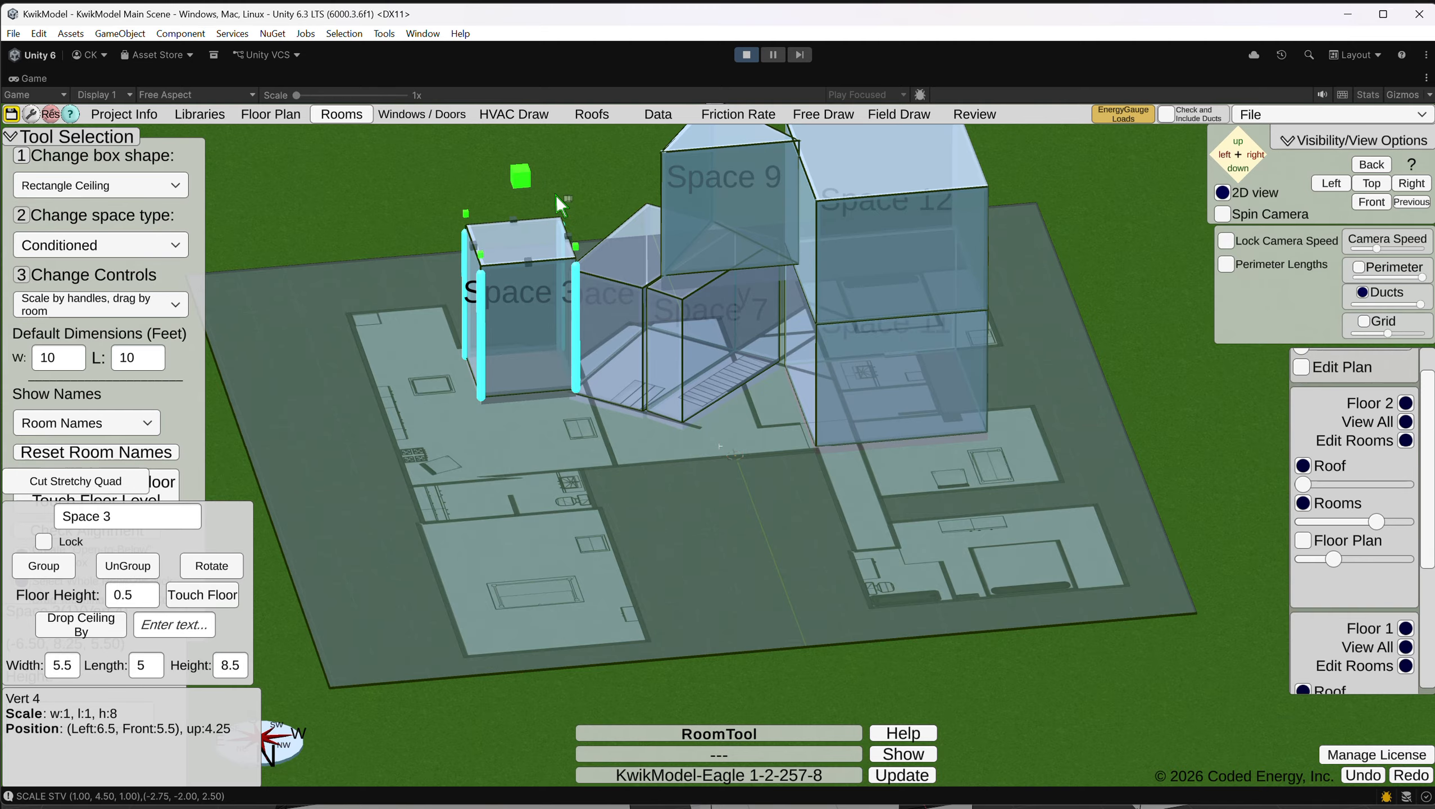
{"action": "left_click", "coordinate": [515, 246]}
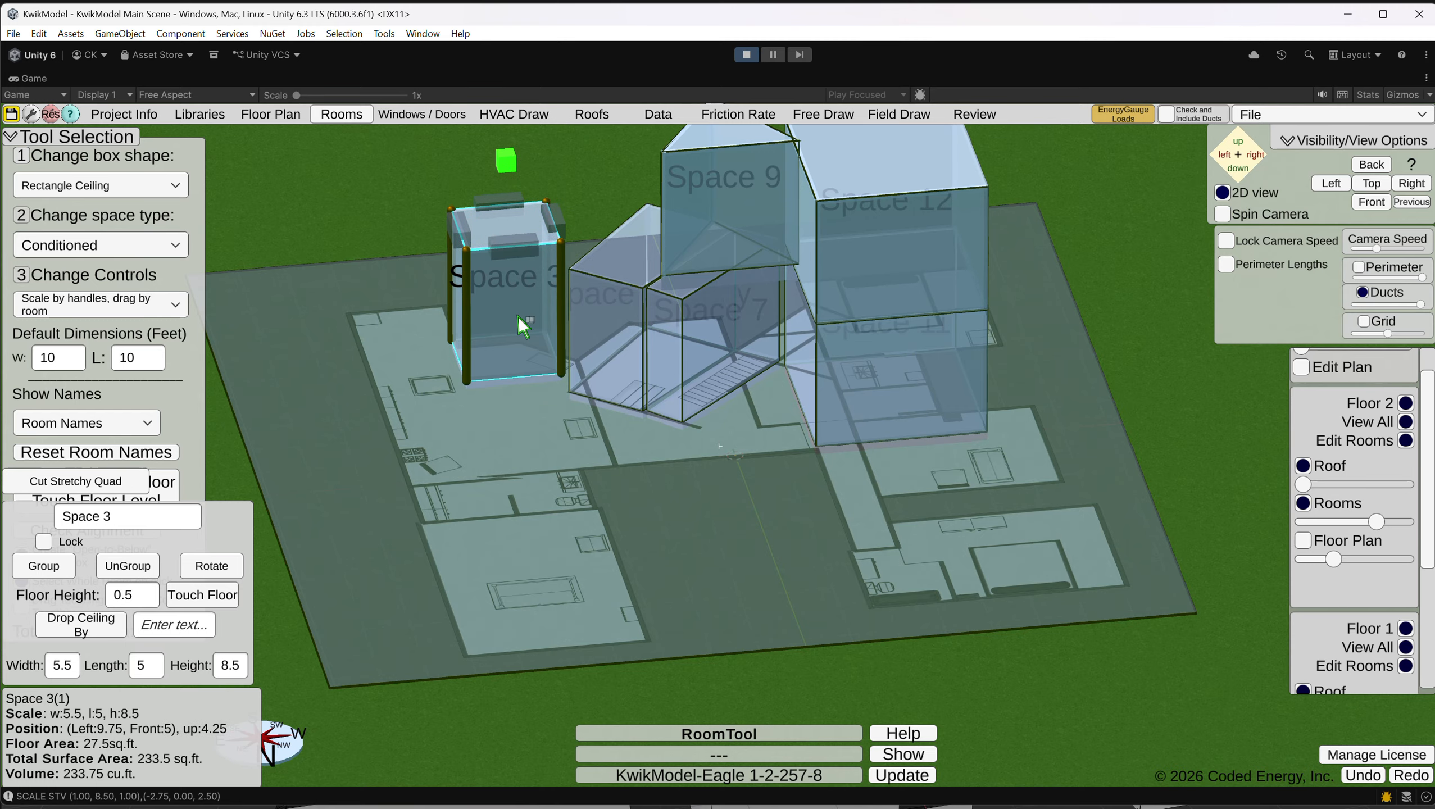
{"action": "right_click_drag", "start_coordinate": [480, 248], "coordinate": [519, 224]}
{"action": "mouse_move", "coordinate": [636, 327]}
{"action": "right_mouse_down"}
{"action": "mouse_move", "coordinate": [677, 285]}
{"action": "mouse_move", "coordinate": [646, 318]}
{"action": "right_mouse_up"}
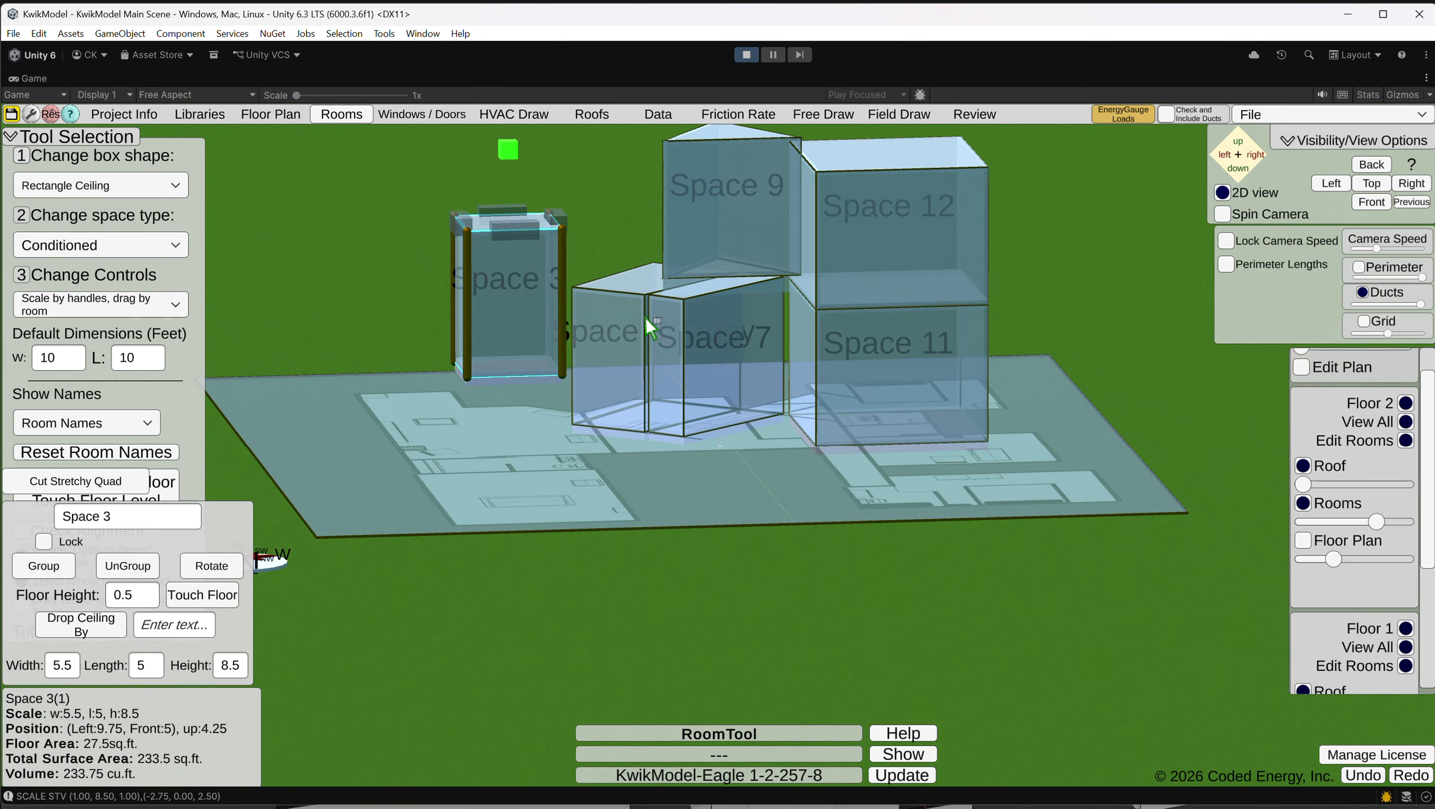
Change the room controls to Drag by handles and lower Space 3 to a height of 0.75.
{"action": "left_click", "coordinate": [129, 305]}
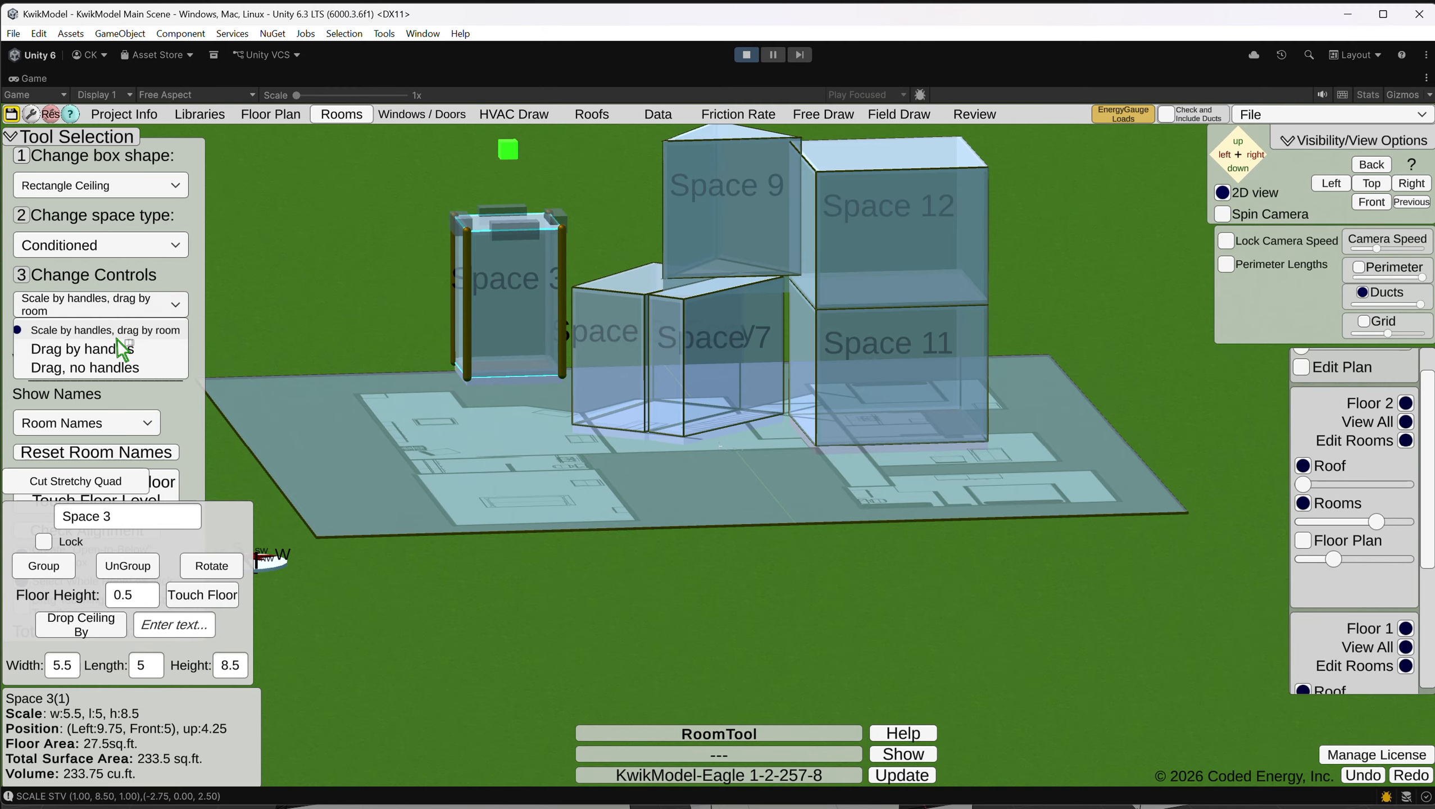
{"action": "right_click_drag", "start_coordinate": [525, 398], "coordinate": [527, 357]}
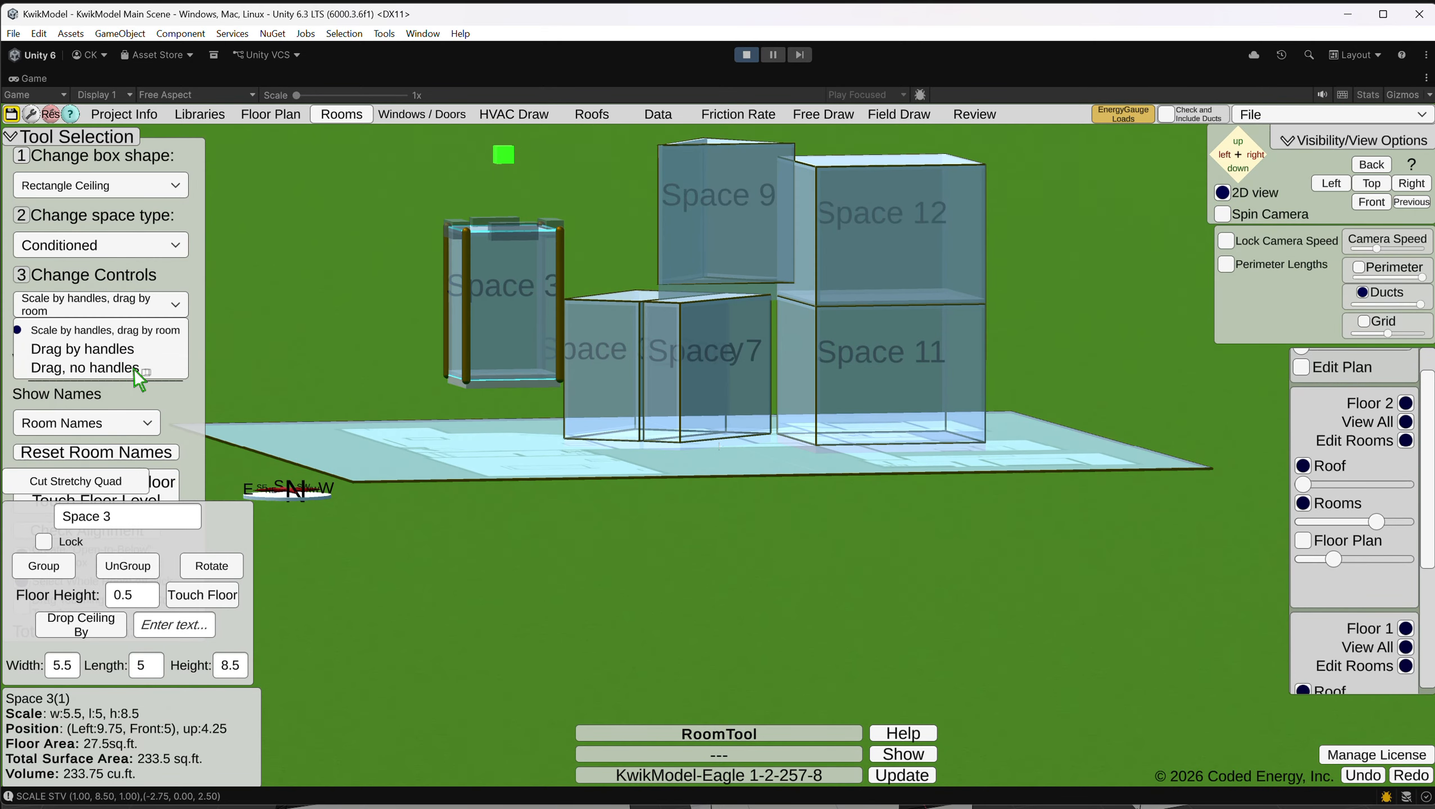
{"action": "left_click", "coordinate": [64, 349]}
{"action": "left_click_drag", "start_coordinate": [510, 230], "coordinate": [522, 472]}
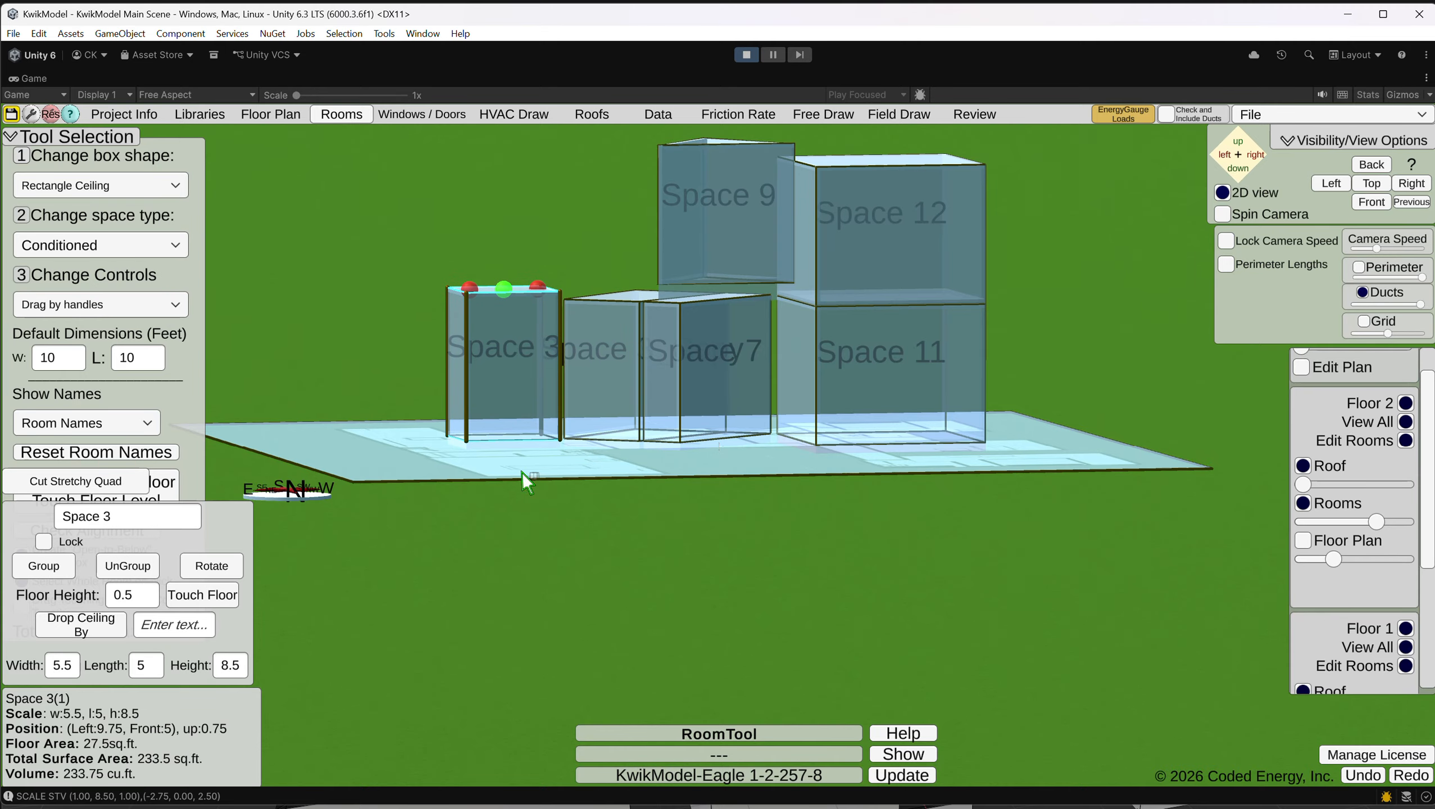
Slide the Space 3 box up against the neighbouring Space 3_Copy box, to Left 8.75.
{"action": "right_click_drag", "start_coordinate": [680, 351], "coordinate": [652, 467]}
{"action": "scroll", "coordinate": [617, 368], "scroll_direction": "up", "scroll_amount": 5}
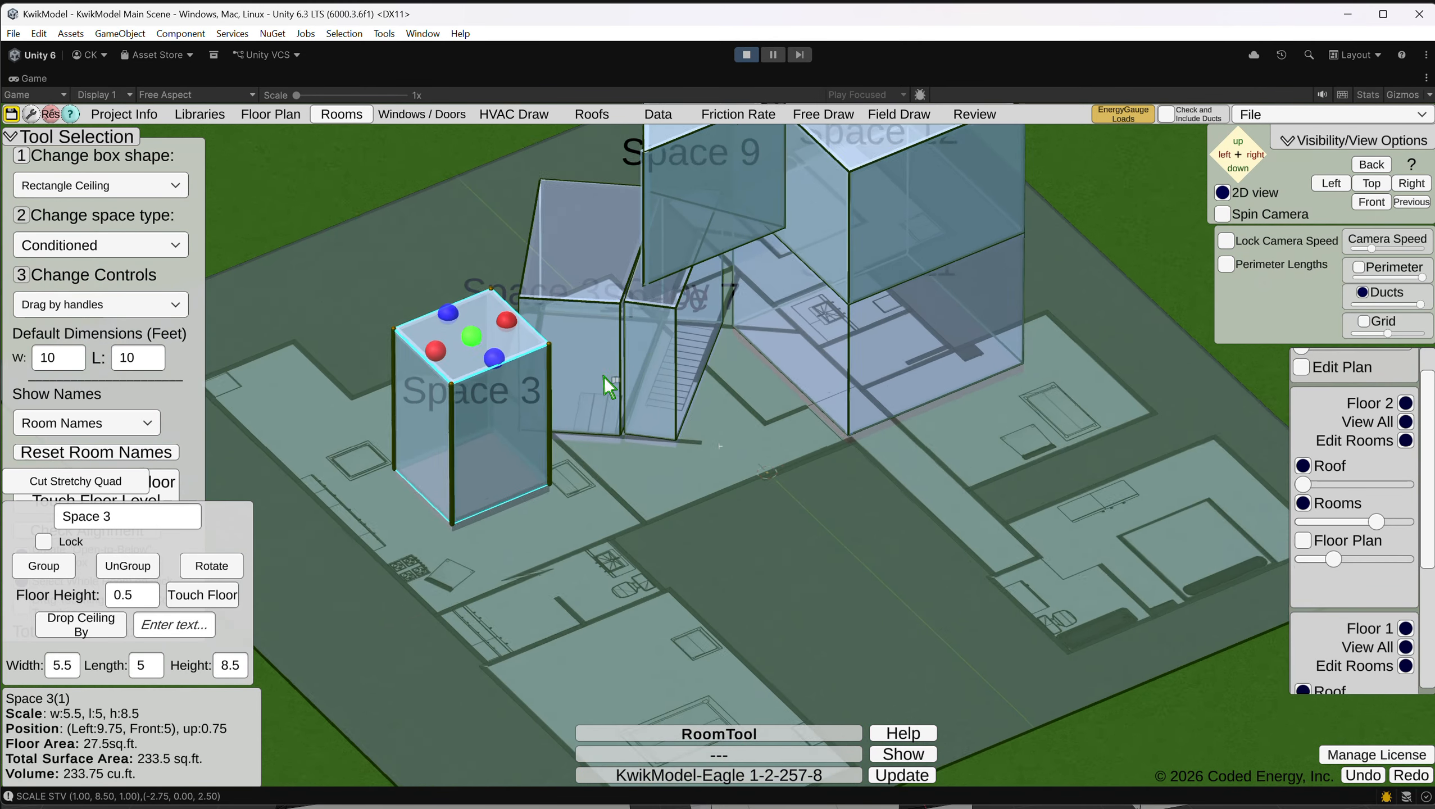
{"action": "right_click_drag", "start_coordinate": [572, 397], "coordinate": [483, 390]}
{"action": "left_click_drag", "start_coordinate": [479, 222], "coordinate": [509, 222]}
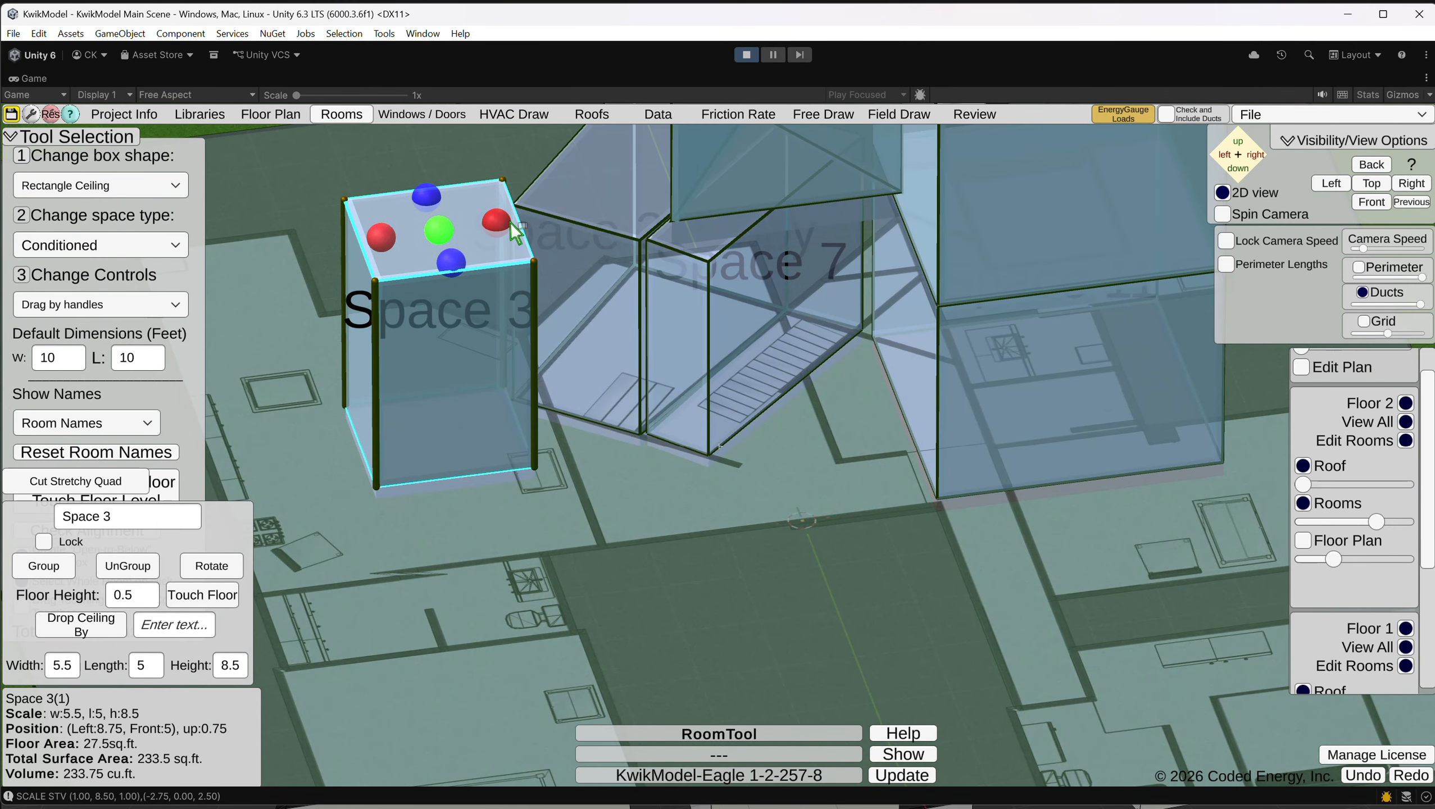
Check the contact between Space 3 and Space 3_Copy from the other side and delete the Space 3 box.
{"action": "right_click_drag", "start_coordinate": [633, 514], "coordinate": [713, 465]}
{"action": "left_click", "coordinate": [573, 195]}
{"action": "right_click_drag", "start_coordinate": [676, 286], "coordinate": [634, 528]}
{"action": "left_click", "coordinate": [634, 527]}
{"action": "right_click_drag", "start_coordinate": [705, 494], "coordinate": [610, 393]}
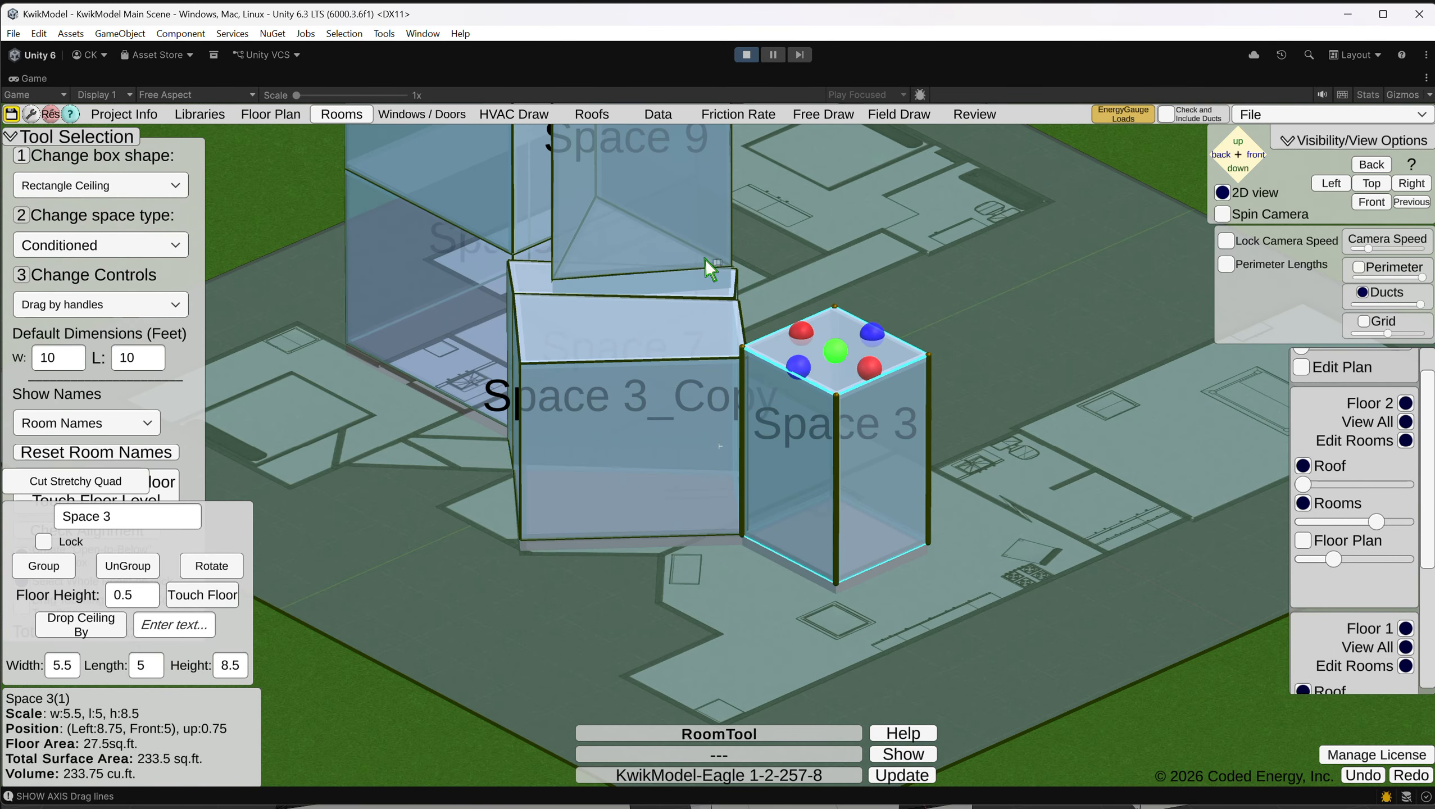
{"action": "key", "text": "Delete"}
Select the Space 3_Copy box, paste a duplicate of it beside the original and delete that duplicate.
{"action": "right_click_drag", "start_coordinate": [850, 359], "coordinate": [747, 440]}
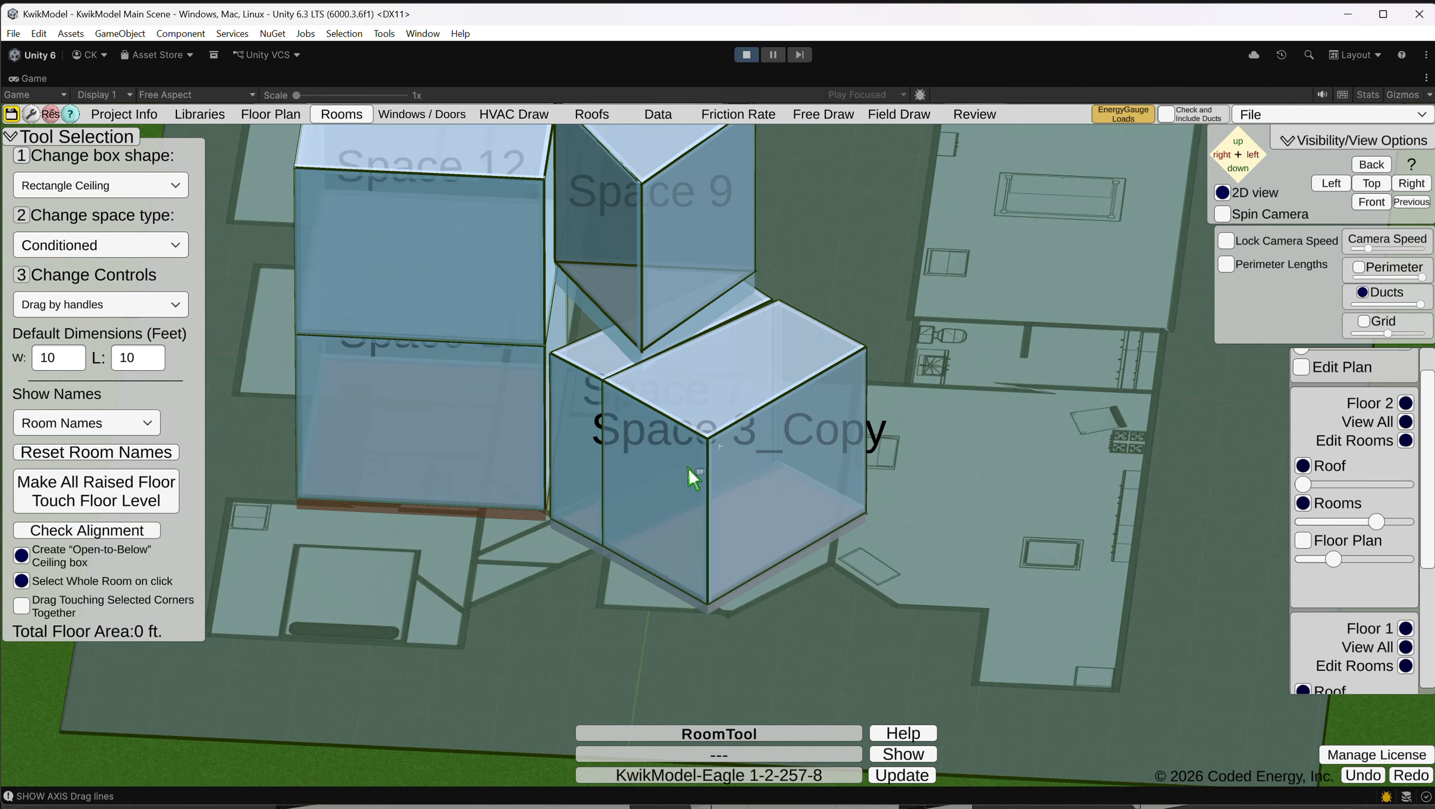
{"action": "left_click", "coordinate": [776, 385]}
{"action": "mouse_move", "coordinate": [889, 298]}
{"action": "right_mouse_down"}
{"action": "mouse_move", "coordinate": [825, 350]}
{"action": "mouse_move", "coordinate": [893, 303]}
{"action": "right_mouse_up"}
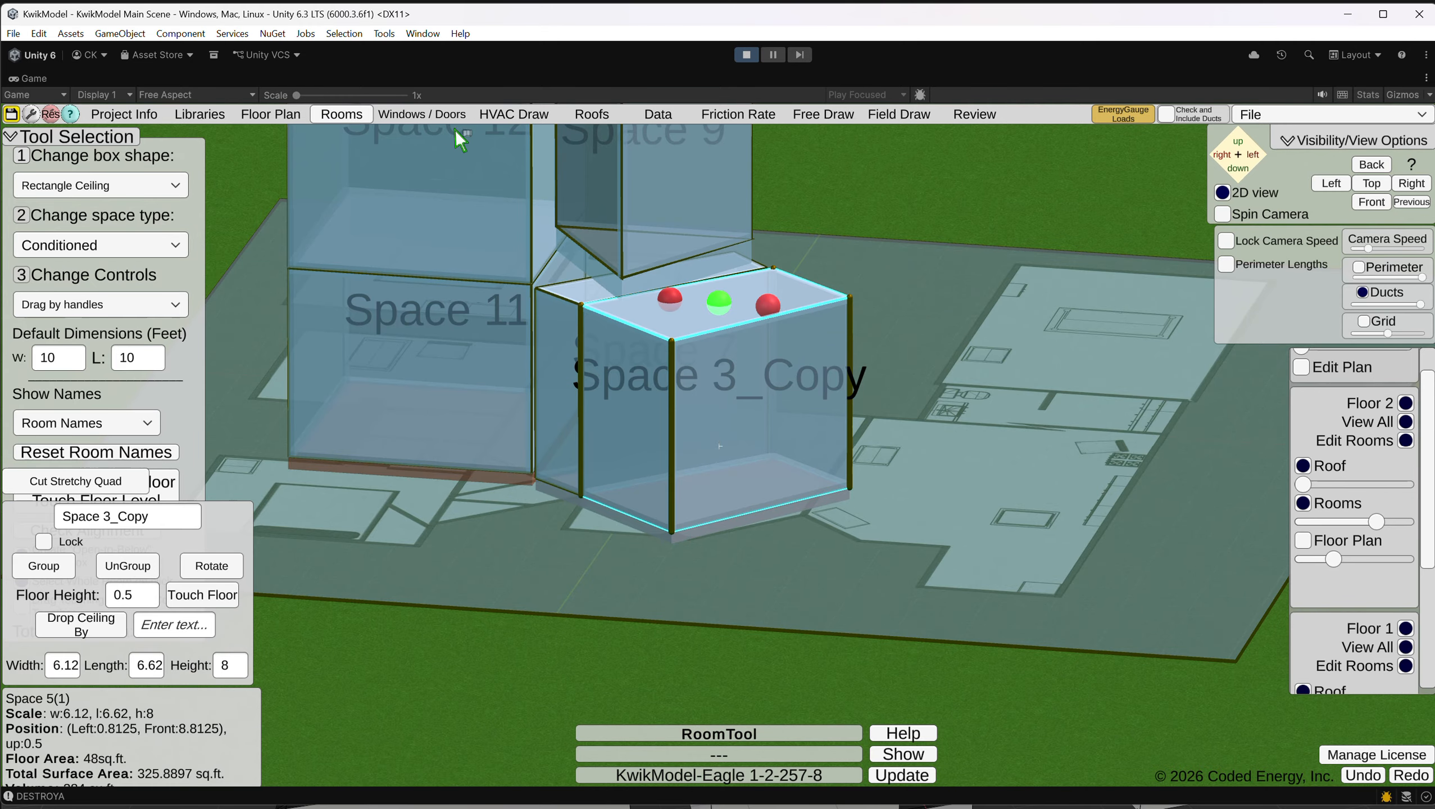
{"action": "scroll", "coordinate": [1336, 529], "scroll_direction": "up", "scroll_amount": 2}
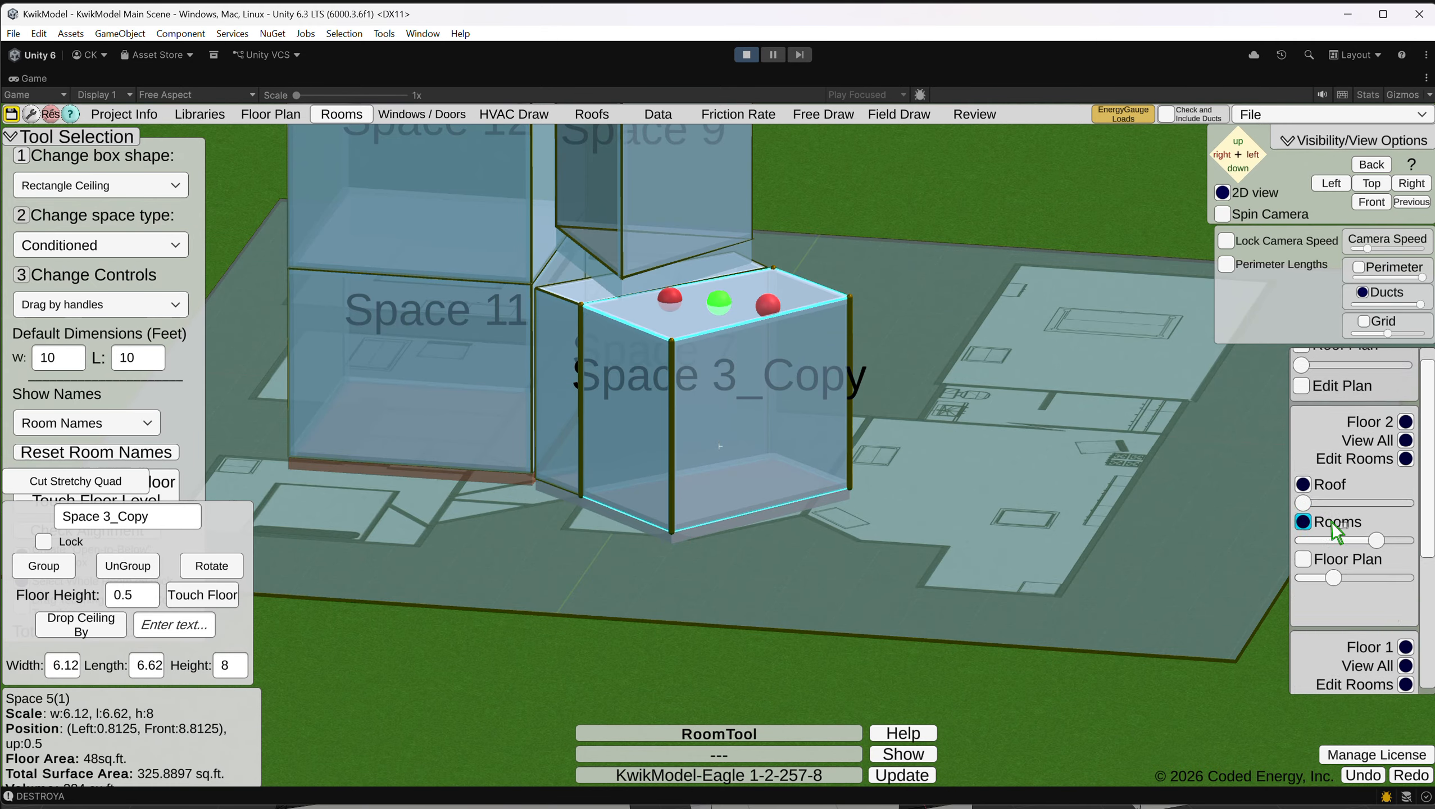
{"action": "right_click_drag", "start_coordinate": [1004, 362], "coordinate": [868, 570]}
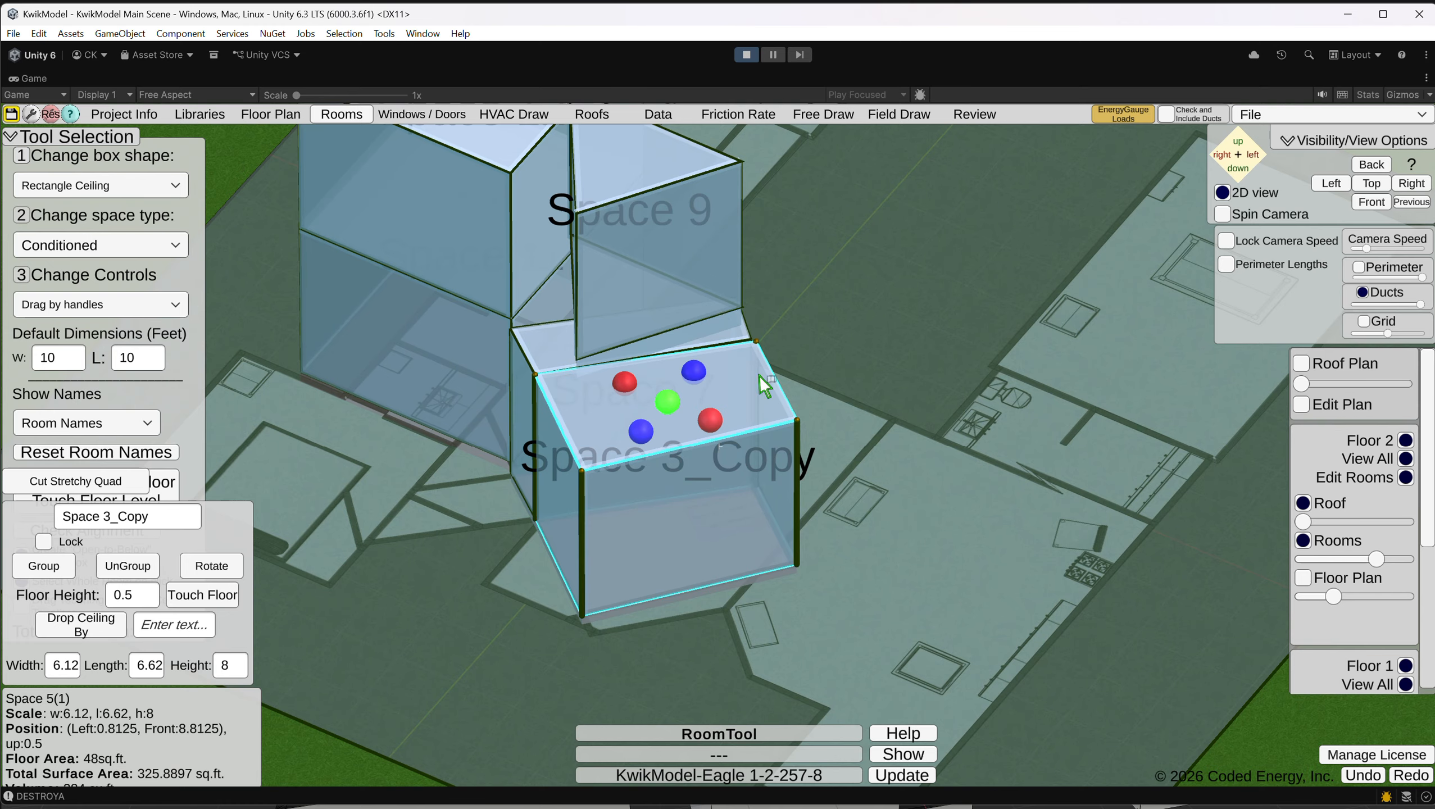
{"action": "key", "text": "ctrl+v"}
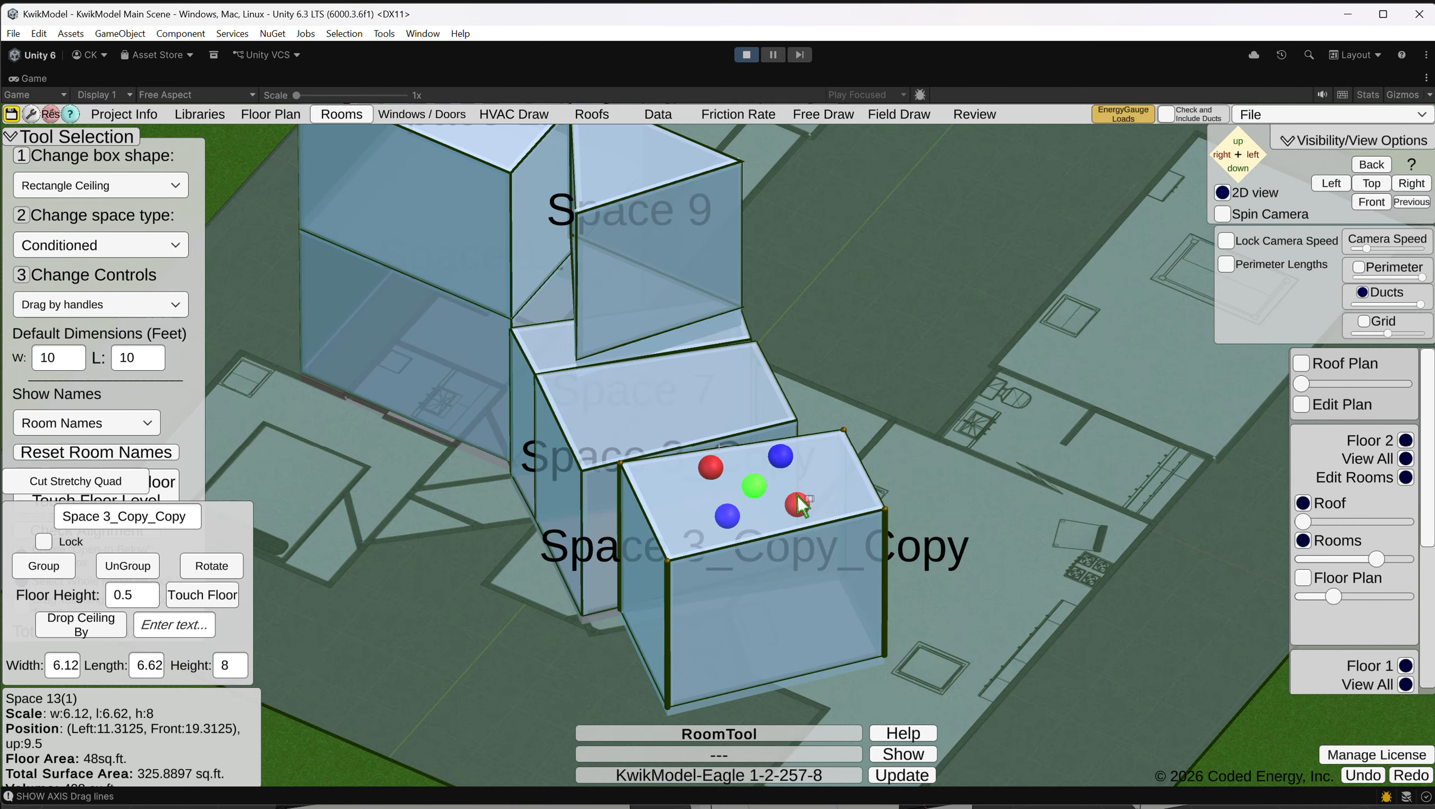
{"action": "key", "text": "Delete"}
Paste a copy of Space 3_Copy on the second floor and set the controls to Scale by handles, drag by room.
{"action": "left_click", "coordinate": [719, 478]}
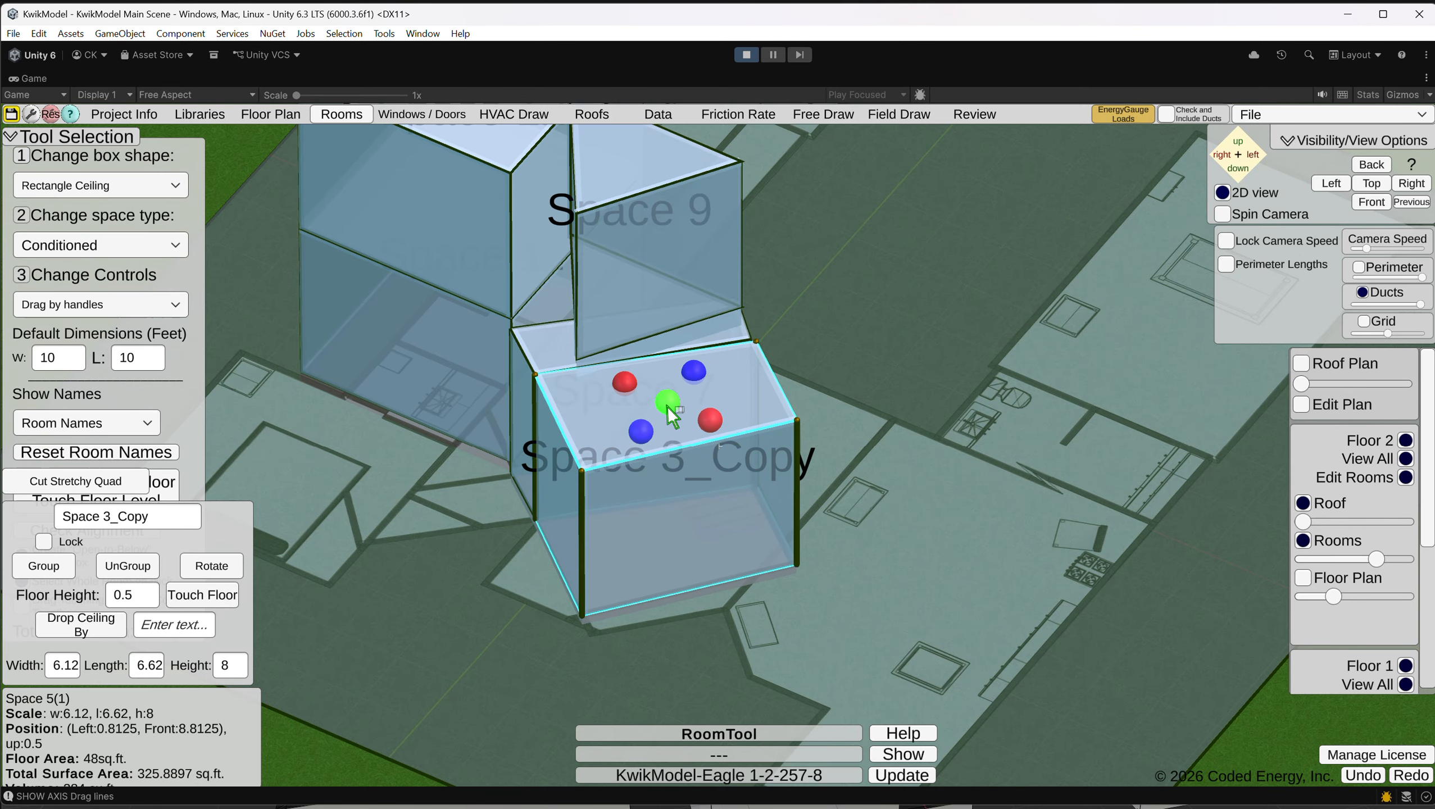
{"action": "key", "text": "ctrl+v"}
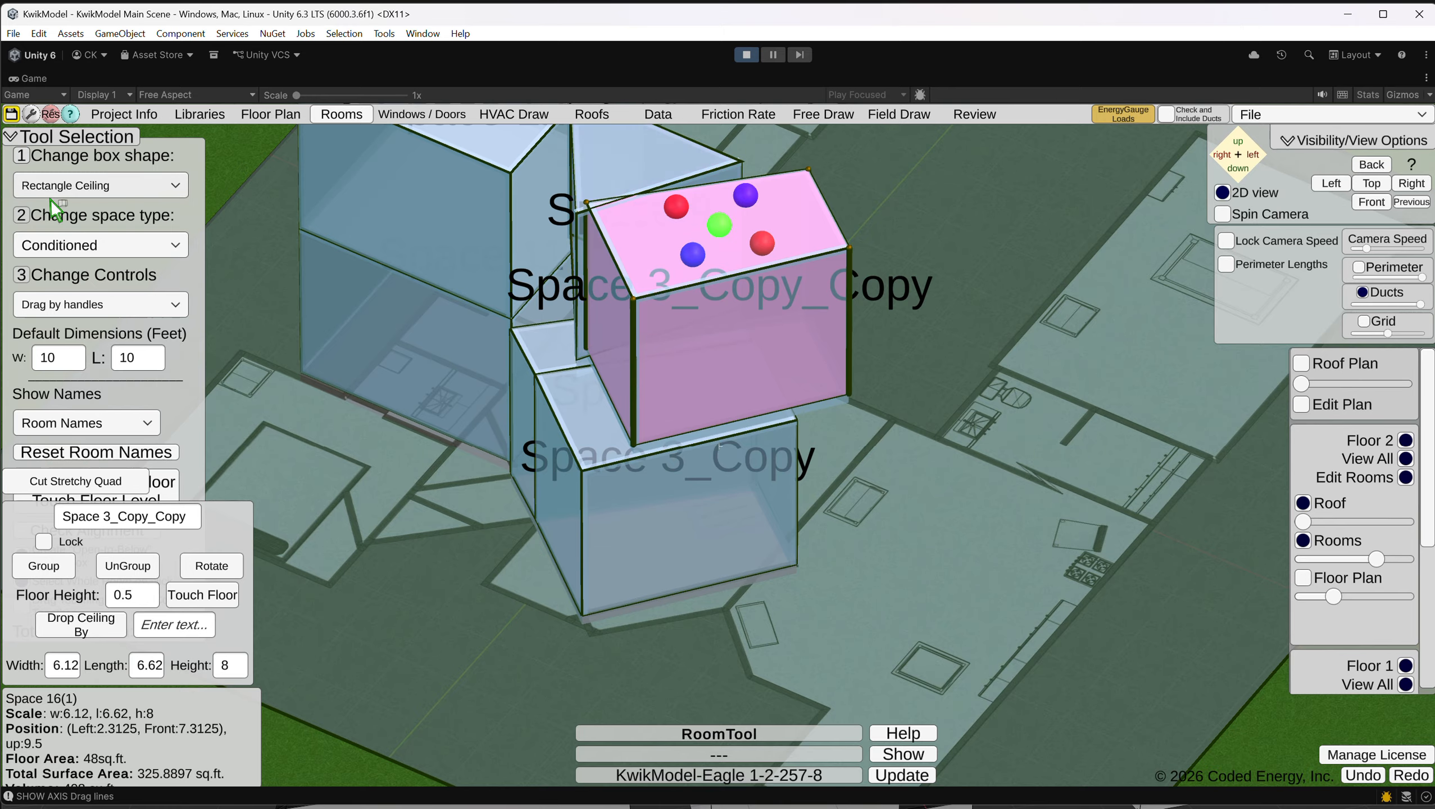
{"action": "left_click", "coordinate": [98, 311]}
{"action": "left_click", "coordinate": [94, 331]}
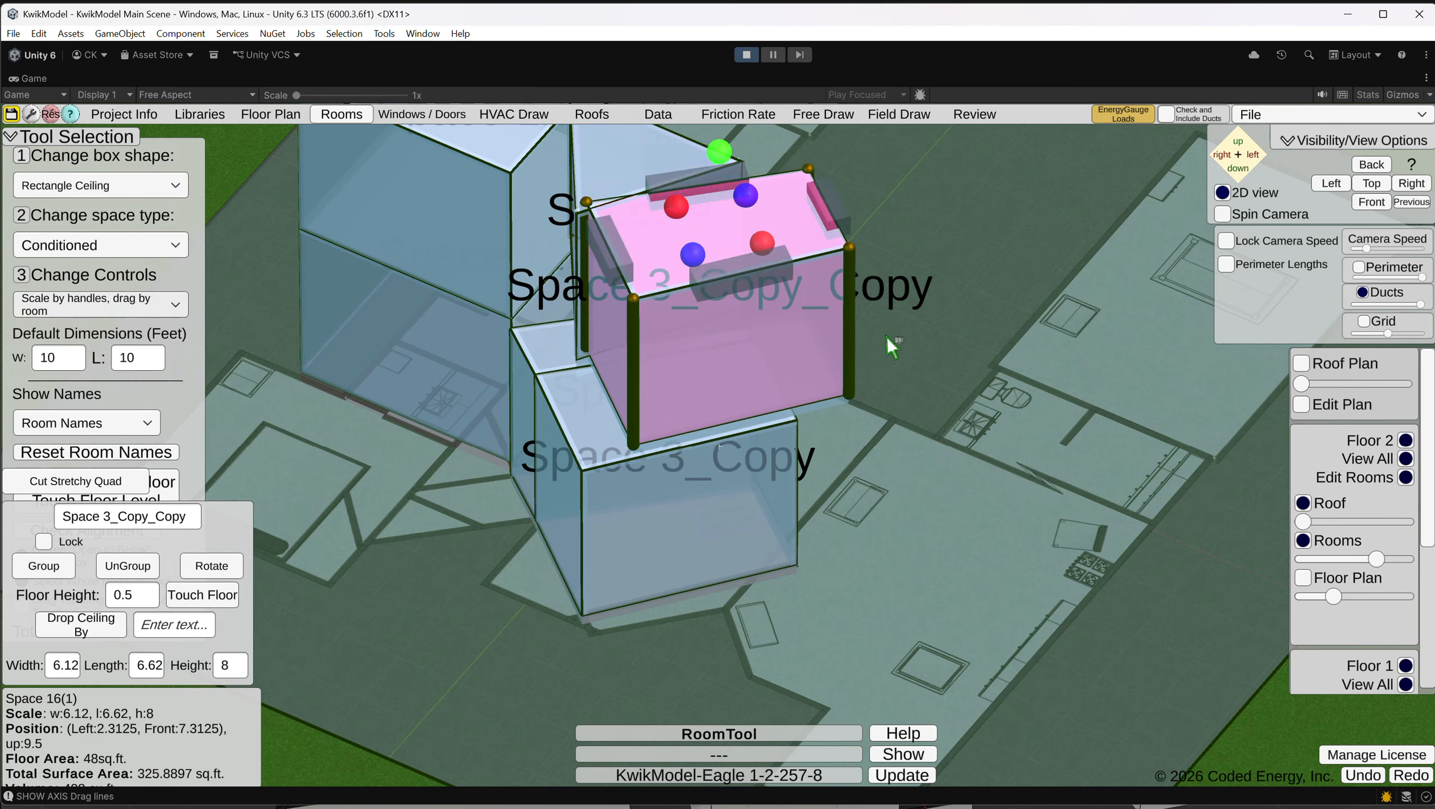
Move Space 3_Copy_Copy above Space 3_Copy, try shifting its front wall, and undo the wall shift.
{"action": "left_click_drag", "start_coordinate": [772, 338], "coordinate": [695, 357]}
{"action": "left_click", "coordinate": [830, 343]}
{"action": "left_click", "coordinate": [650, 359]}
{"action": "right_click_drag", "start_coordinate": [804, 354], "coordinate": [761, 416]}
{"action": "mouse_move", "coordinate": [661, 407]}
{"action": "left_mouse_down"}
{"action": "mouse_move", "coordinate": [674, 396]}
{"action": "mouse_move", "coordinate": [647, 418]}
{"action": "left_mouse_up"}
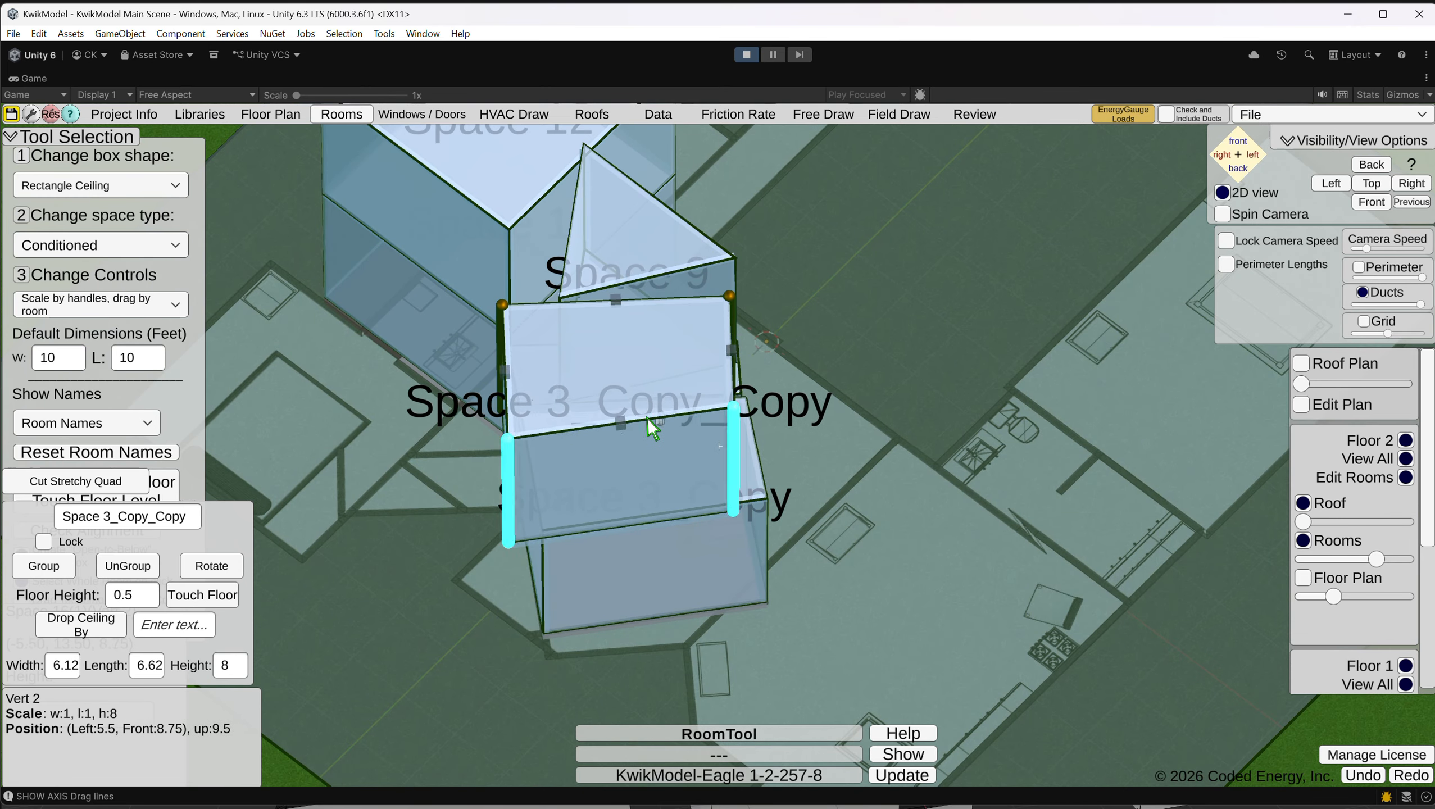
{"action": "left_click", "coordinate": [1360, 774]}
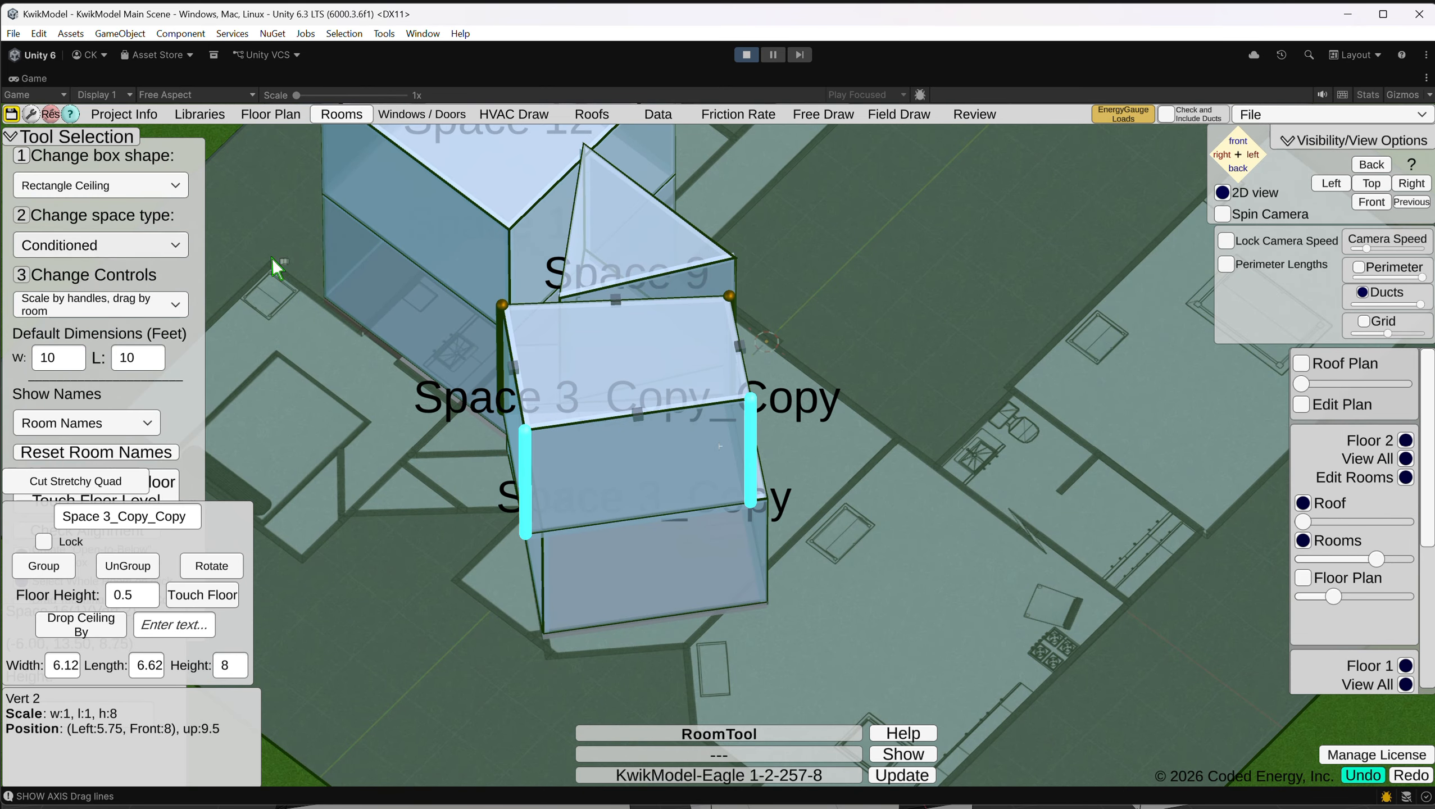
Stretch both end walls of Space 3_Copy_Copy outward and pull its long front wall out using the wall handles.
{"action": "left_click", "coordinate": [742, 347]}
{"action": "left_click", "coordinate": [745, 346]}
{"action": "left_click", "coordinate": [737, 352]}
{"action": "left_click_drag", "start_coordinate": [739, 349], "coordinate": [953, 377]}
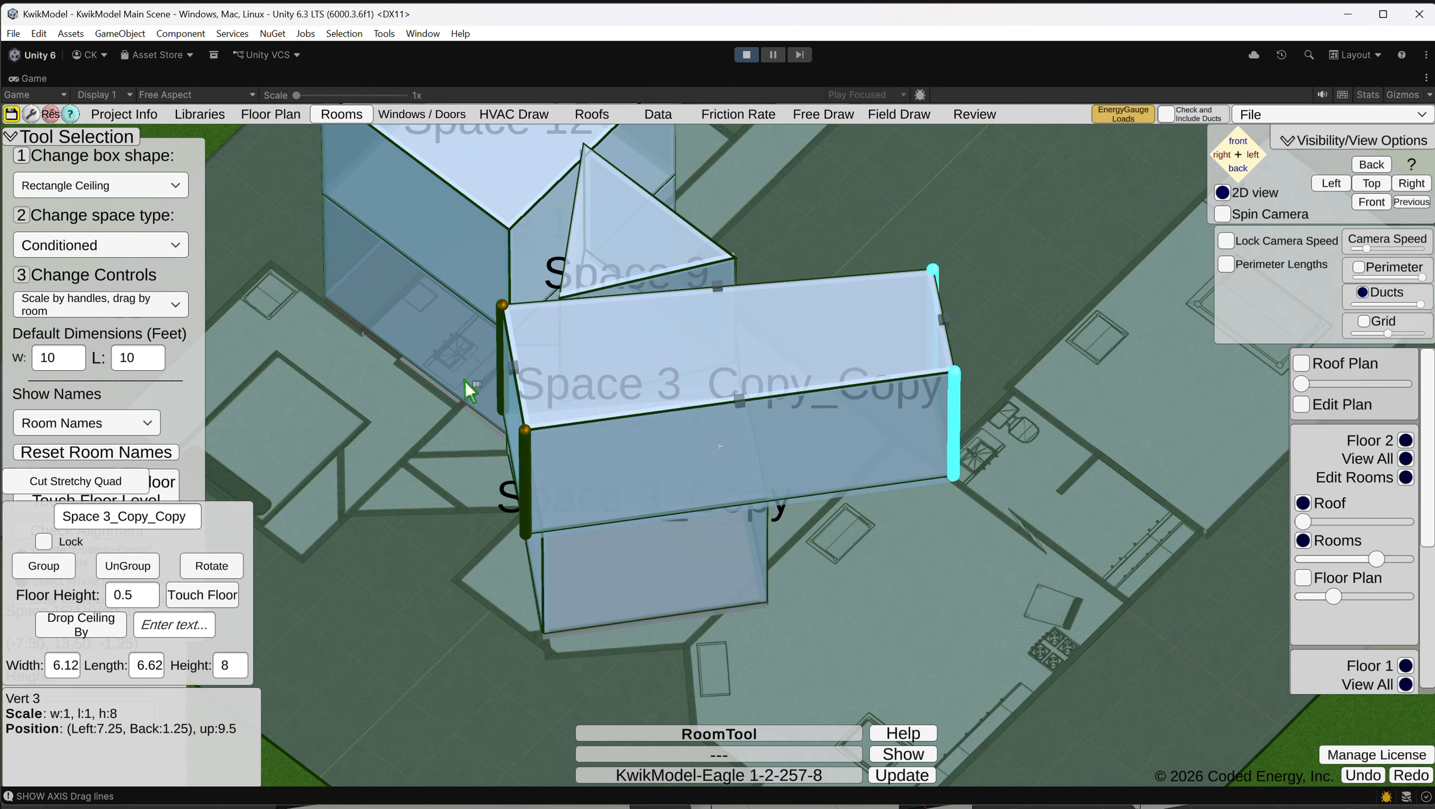
{"action": "left_click", "coordinate": [515, 373]}
{"action": "left_click_drag", "start_coordinate": [516, 369], "coordinate": [421, 459]}
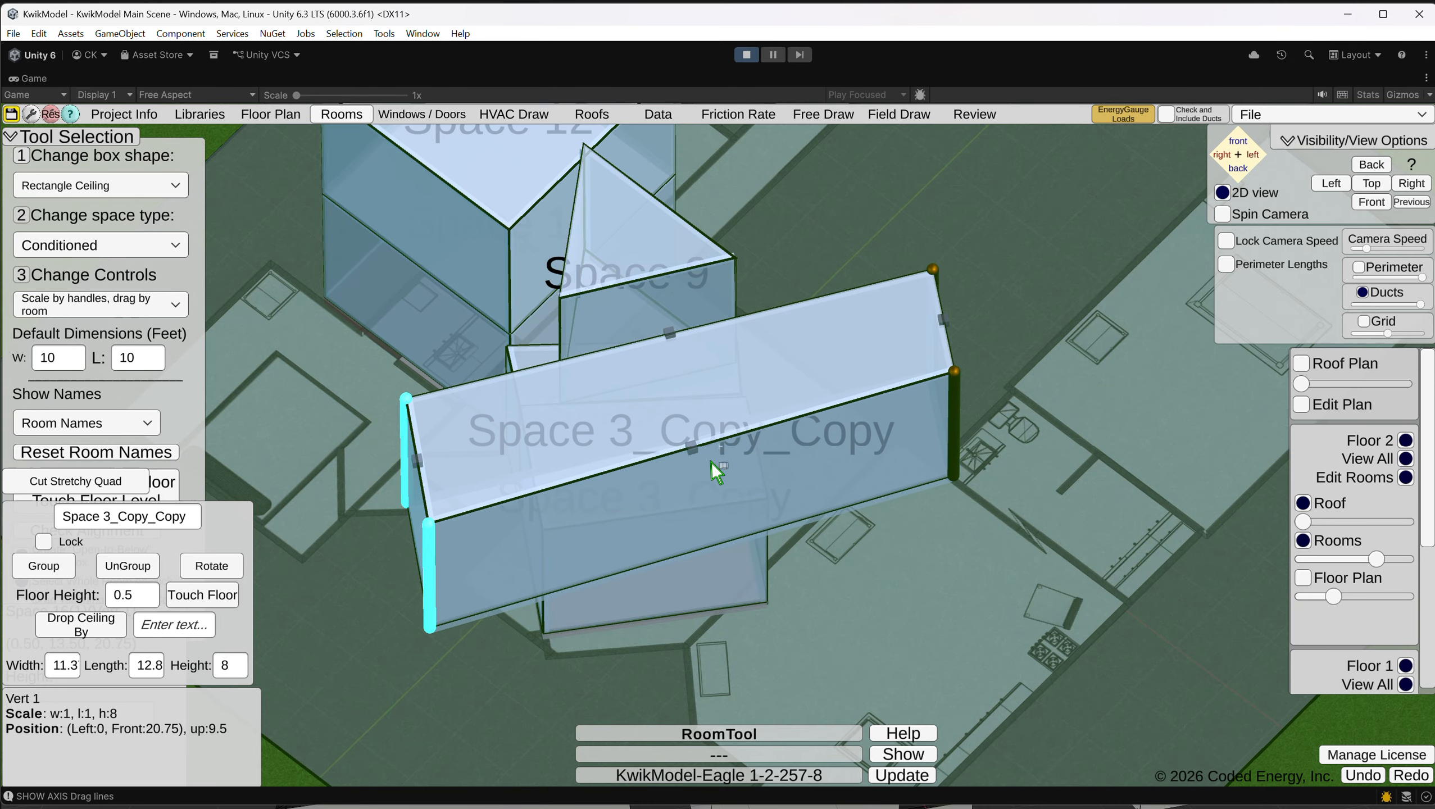
{"action": "left_click_drag", "start_coordinate": [691, 450], "coordinate": [757, 556]}
Undo the wall stretches, the move and the pasting of Space 3_Copy_Copy.
{"action": "left_click", "coordinate": [1364, 779]}
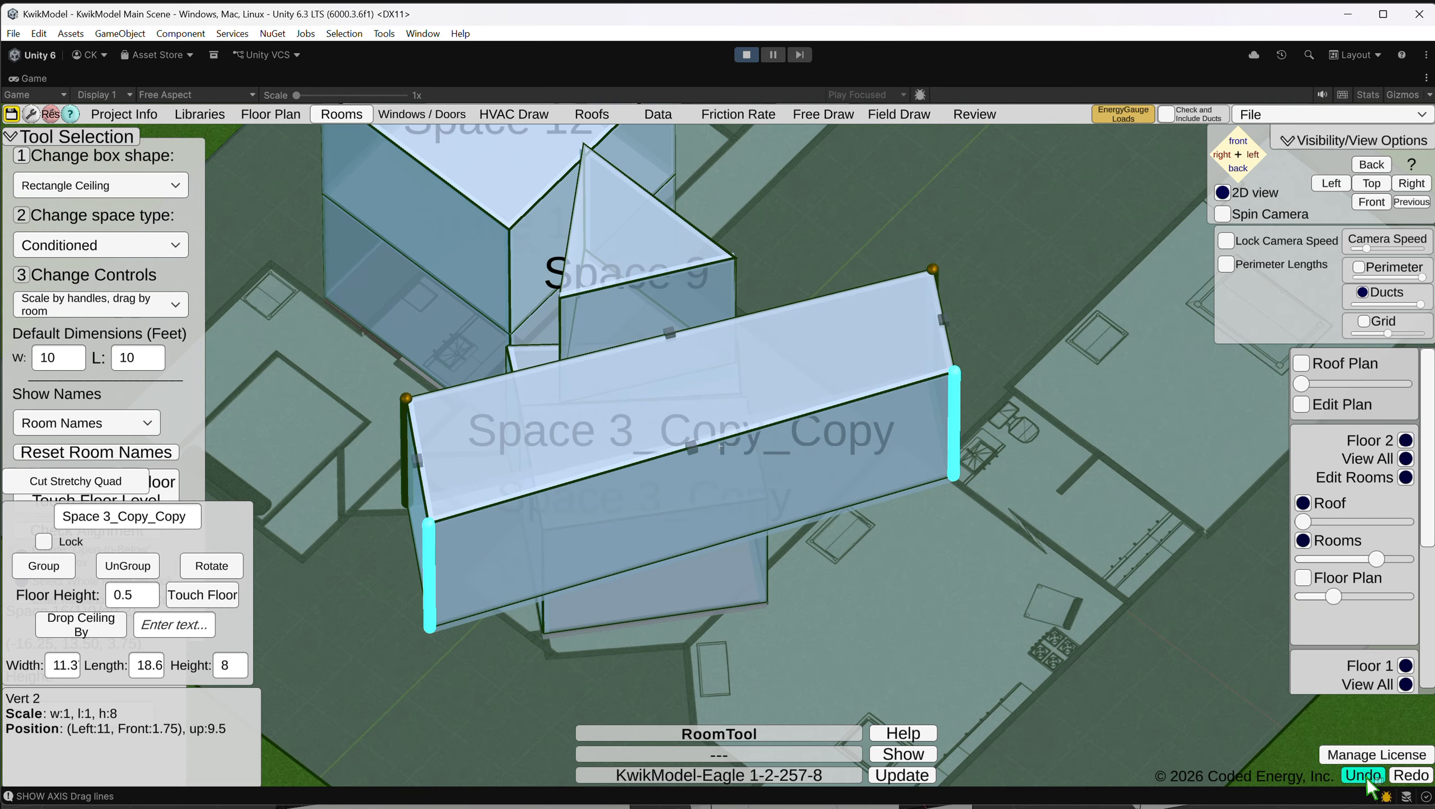
{"action": "left_click", "coordinate": [1364, 778]}
{"action": "left_click", "coordinate": [1365, 778]}
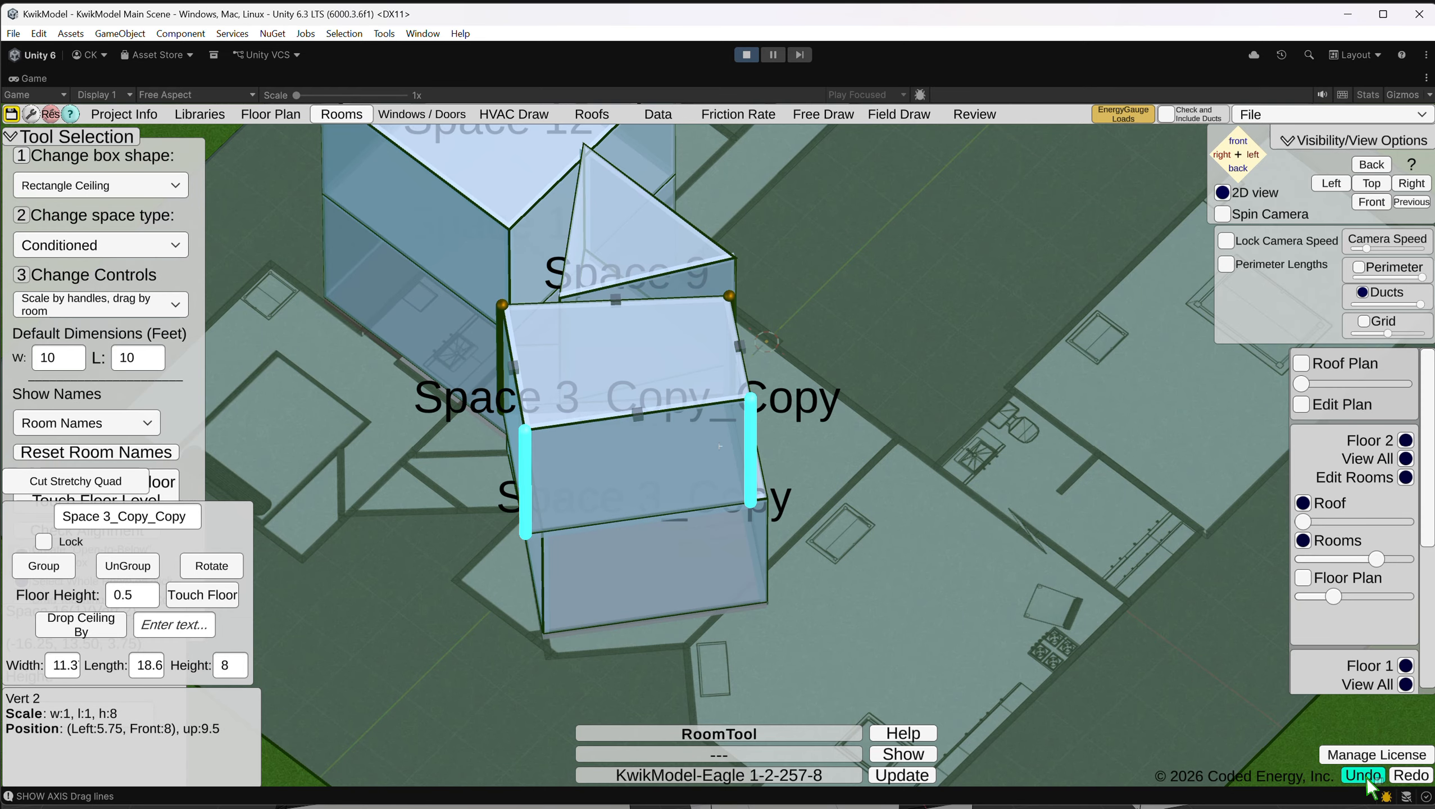
{"action": "left_click", "coordinate": [1365, 777]}
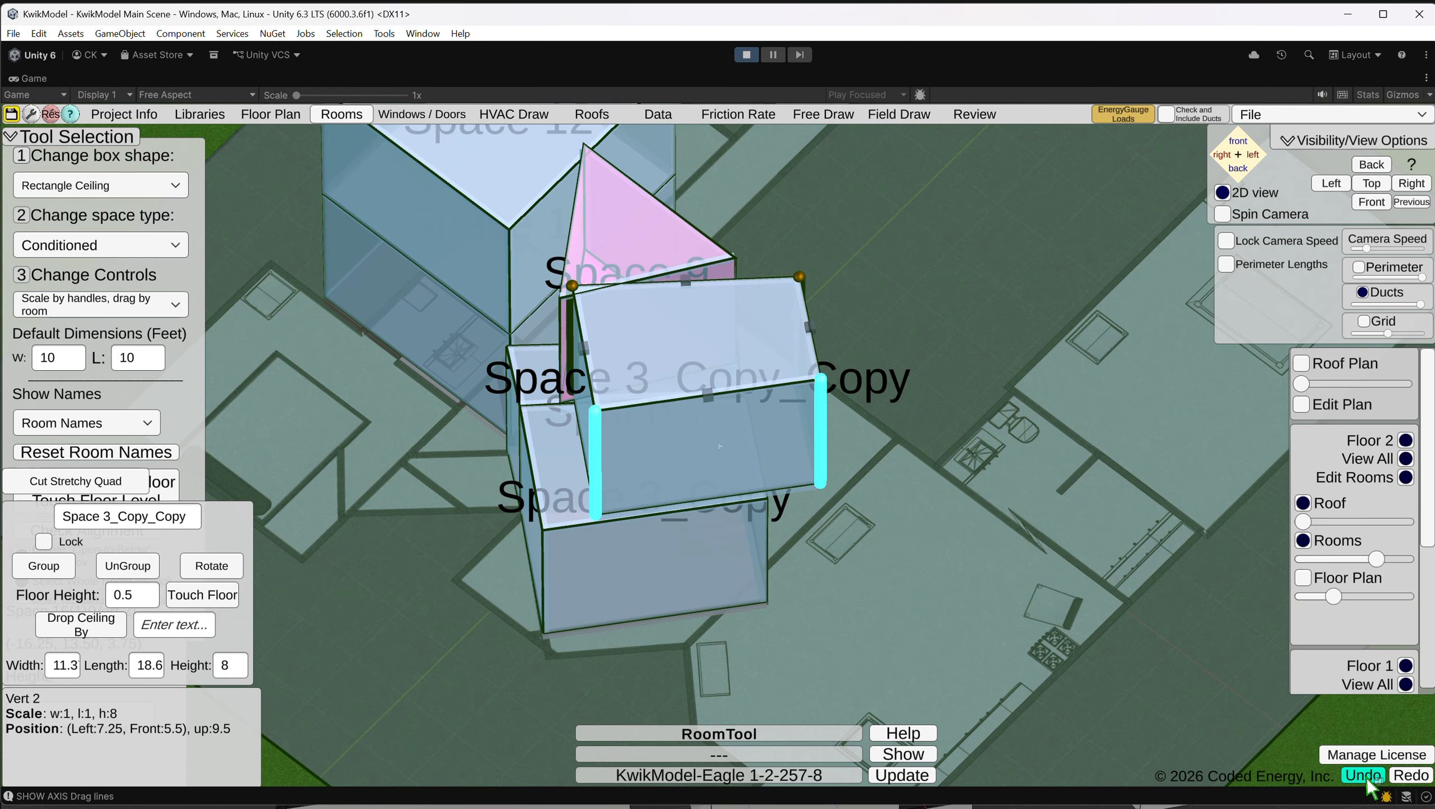
{"action": "left_click", "coordinate": [1365, 777]}
Copy the Space 3_Copy box as the source and delete the triangular Space 9 box above Space 7.
{"action": "left_click", "coordinate": [627, 495]}
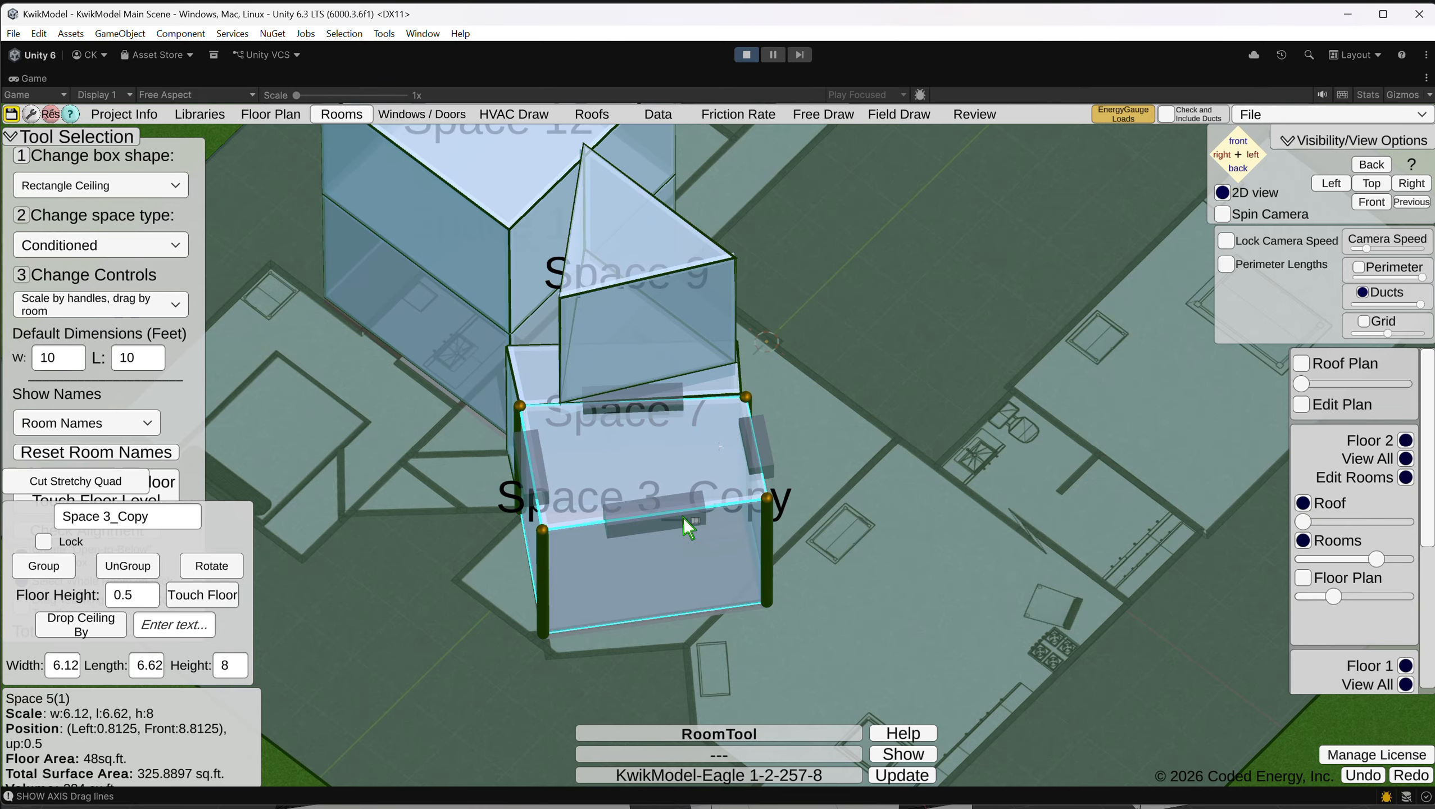
{"action": "left_click", "coordinate": [673, 362]}
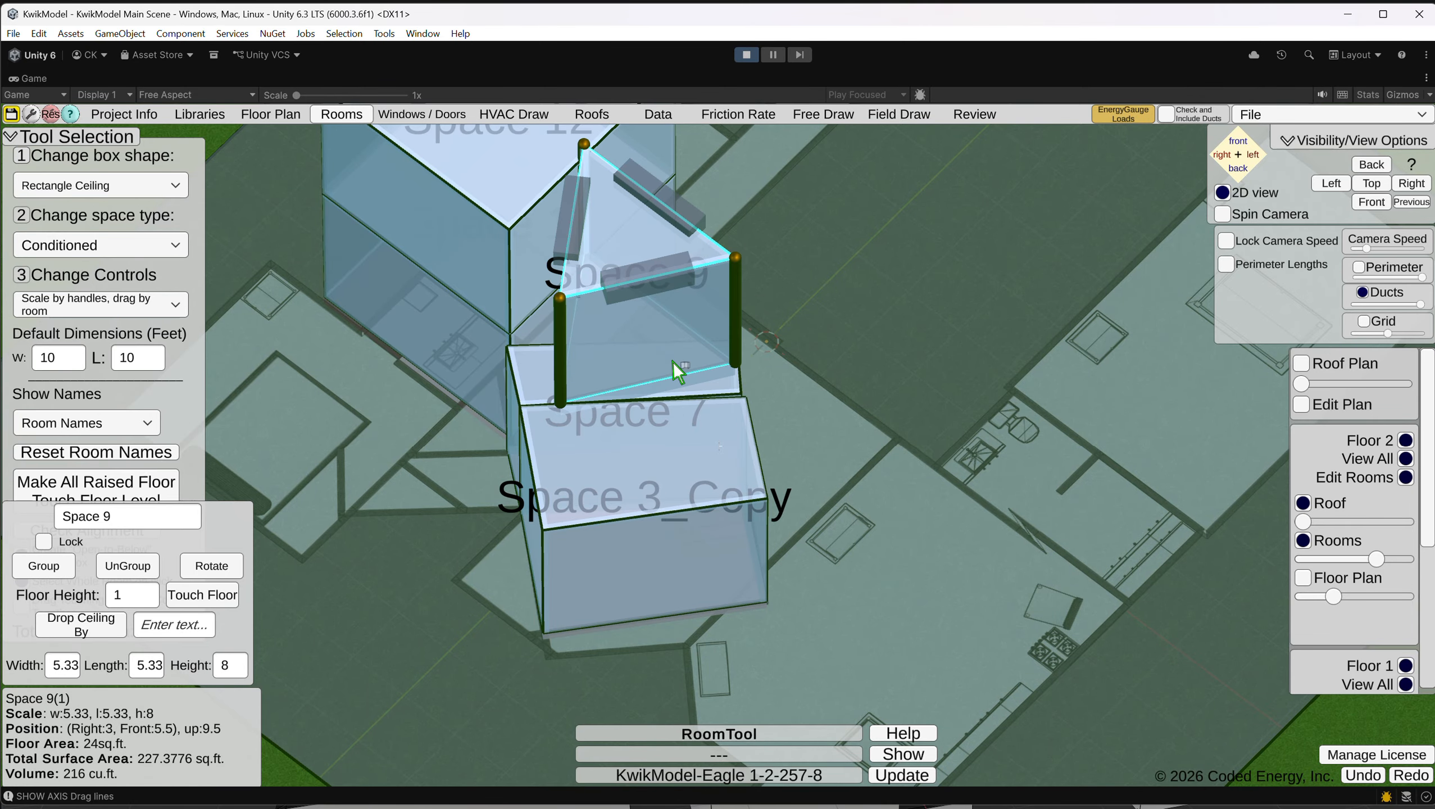
{"action": "right_click_drag", "start_coordinate": [673, 361], "coordinate": [647, 537]}
{"action": "key", "text": "Delete"}
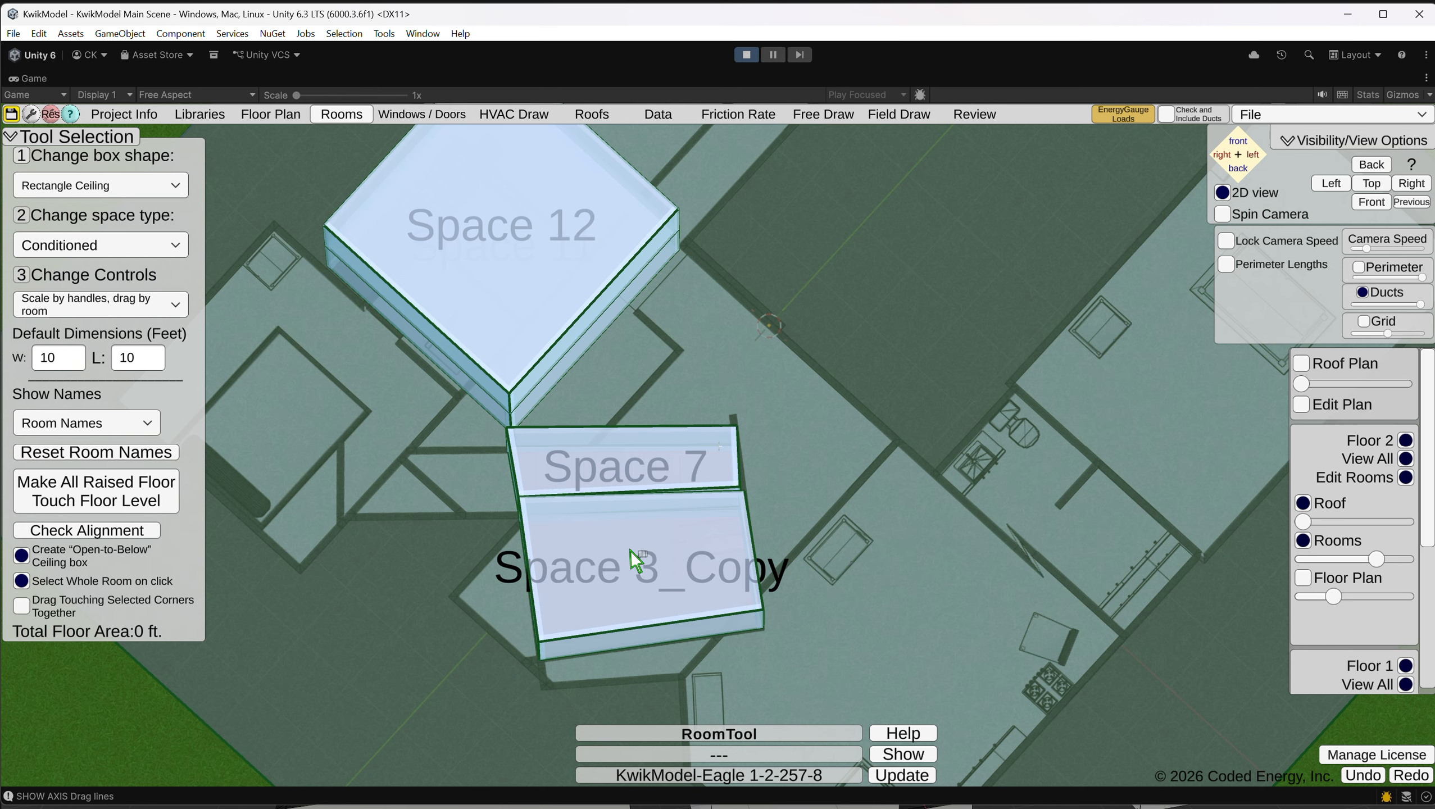
Paste a copy of Space 3_Copy on Floor 2, align it directly above the original at Left 0.8125, Front 8.8125, and check the stack.
{"action": "left_click", "coordinate": [650, 552]}
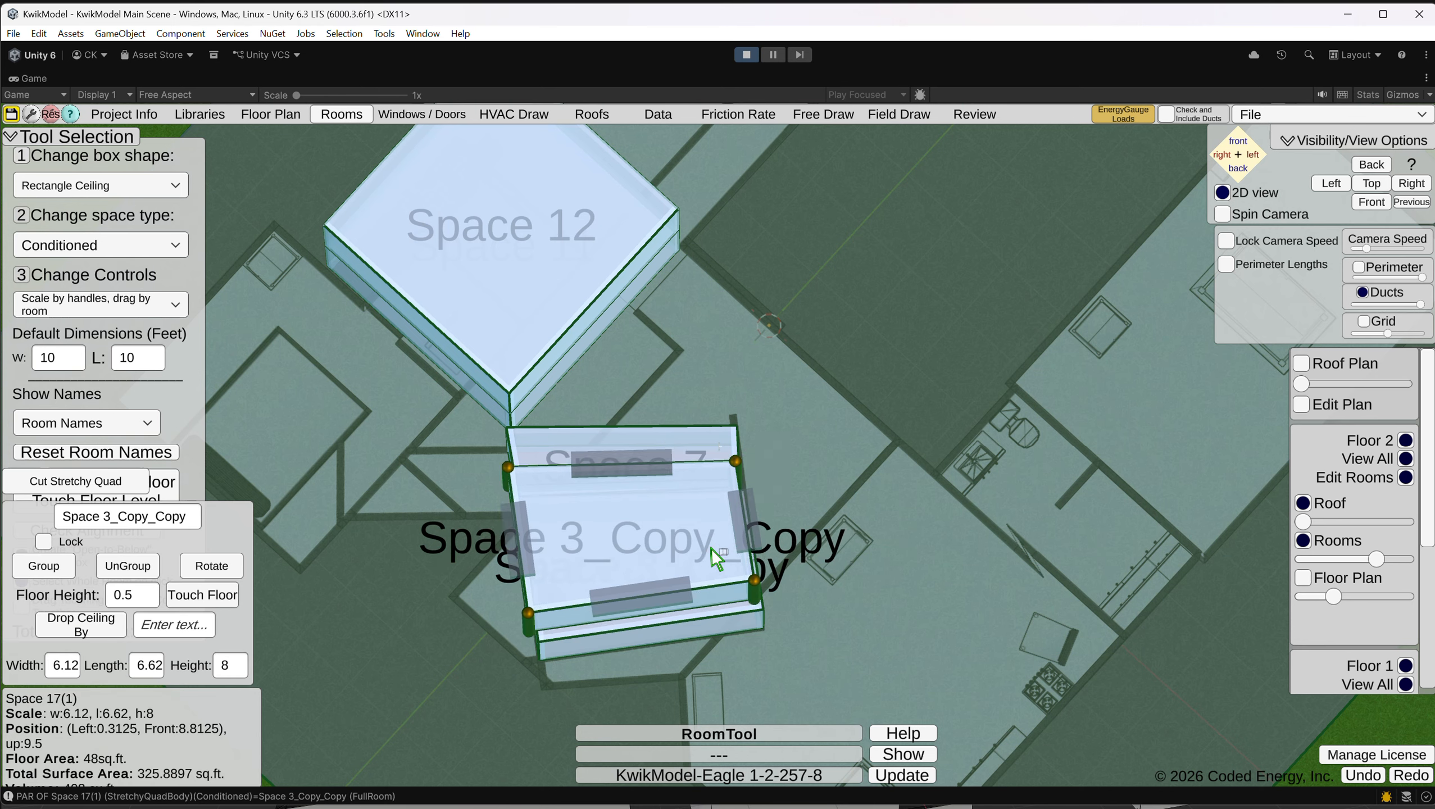
{"action": "left_click_drag", "start_coordinate": [711, 549], "coordinate": [723, 554]}
{"action": "left_click", "coordinate": [928, 540]}
{"action": "right_click_drag", "start_coordinate": [928, 541], "coordinate": [1299, 354]}
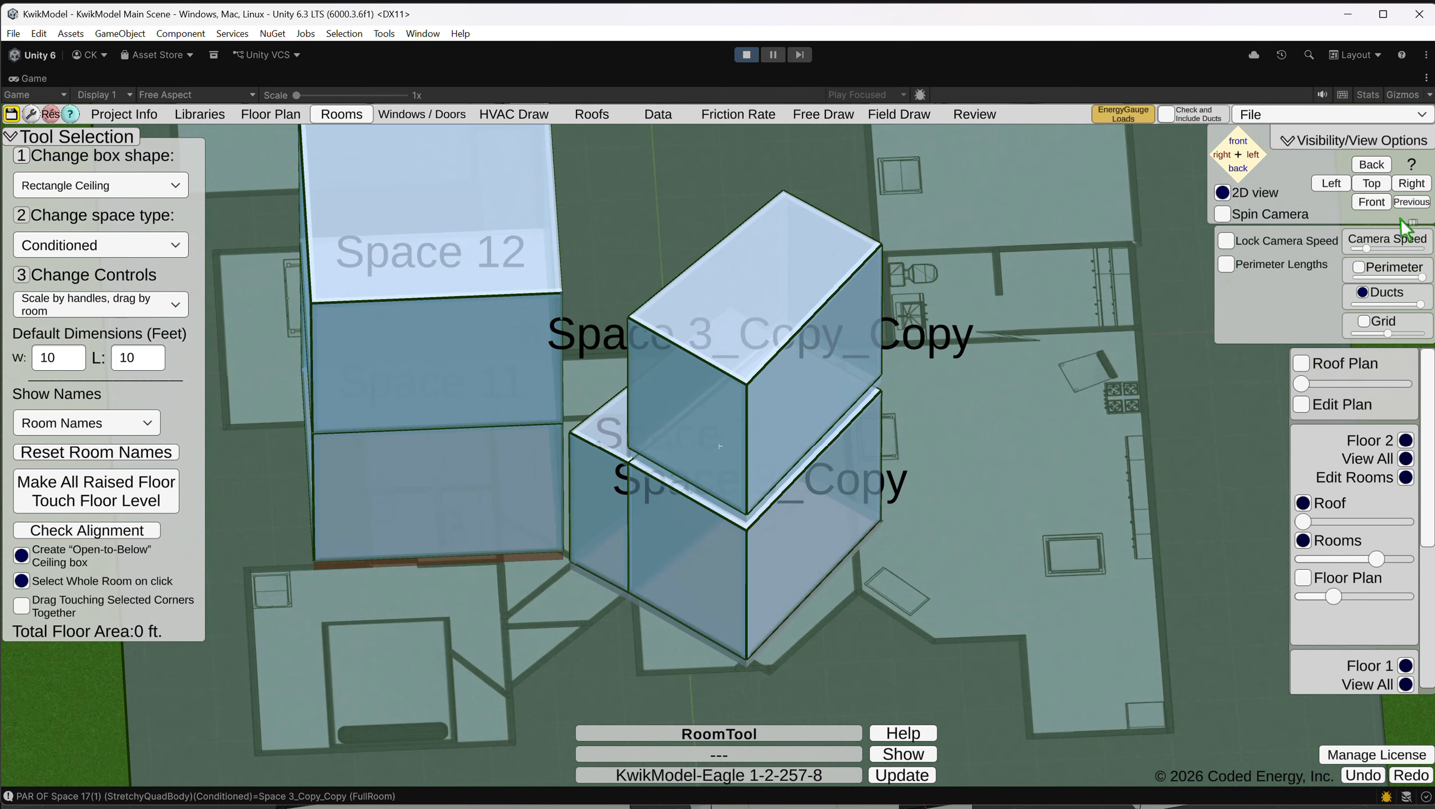
{"action": "left_click", "coordinate": [1371, 164]}
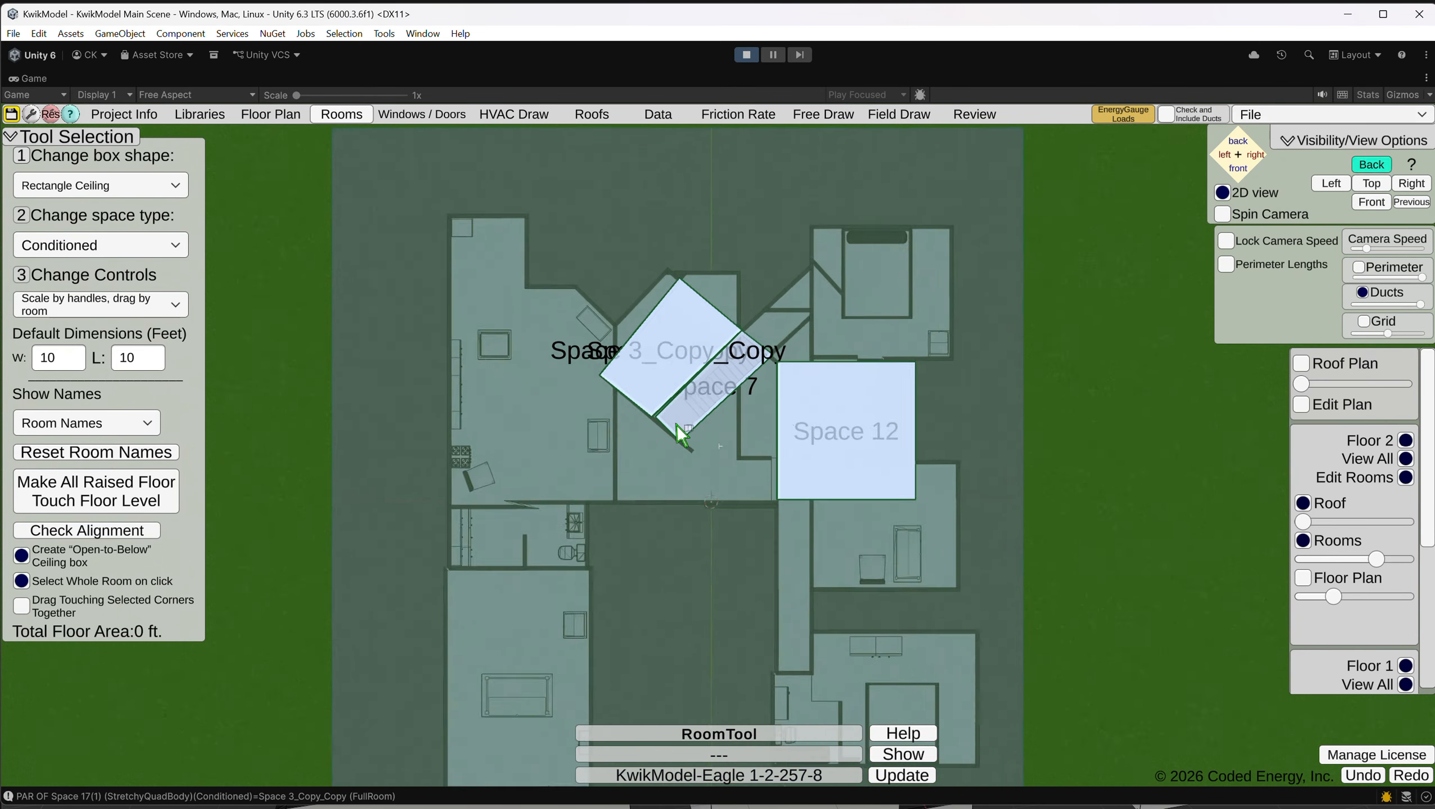
{"action": "scroll", "coordinate": [676, 424], "scroll_direction": "up", "scroll_amount": 3}
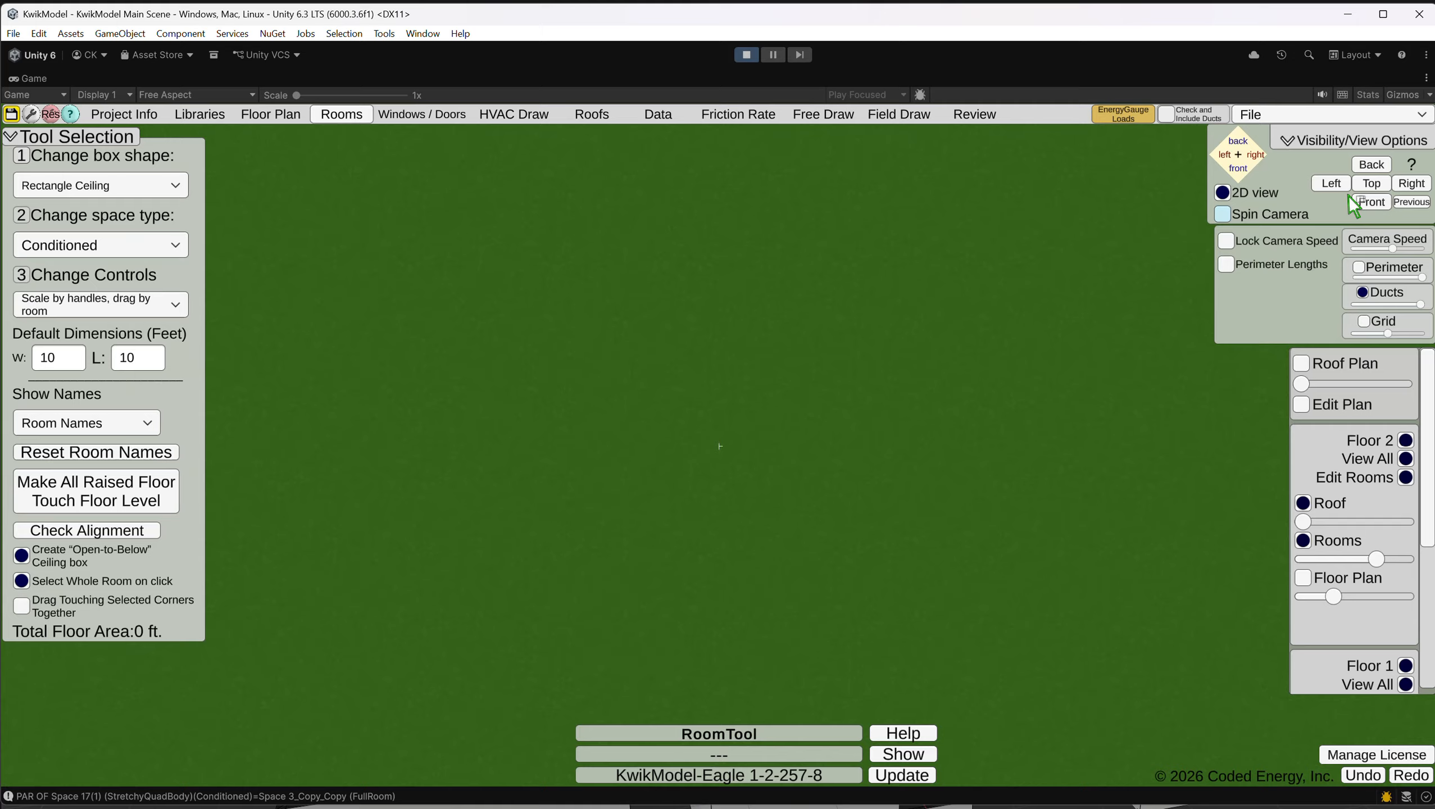
{"action": "left_click", "coordinate": [1353, 199]}
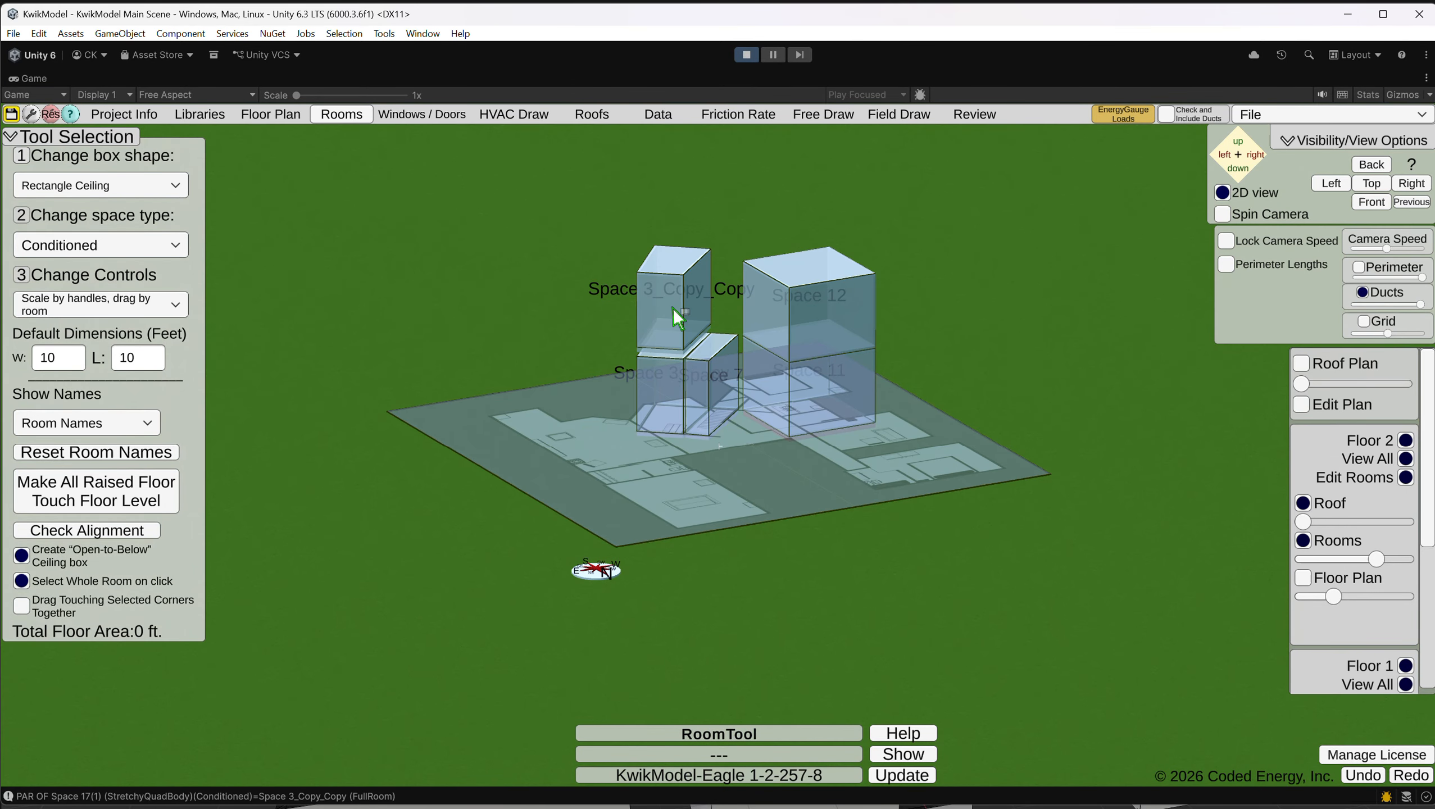
{"action": "left_click", "coordinate": [673, 309]}
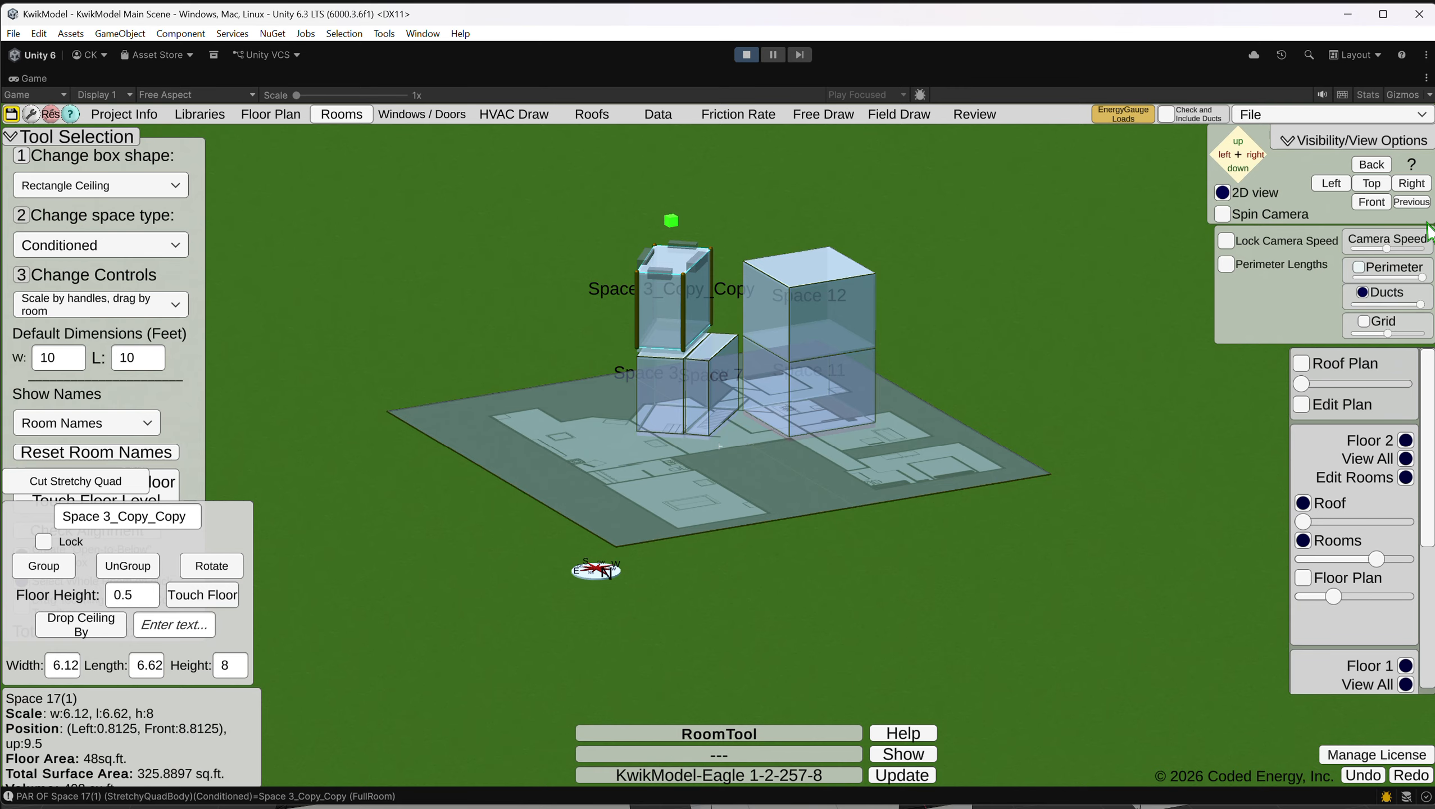
Check the stacked Space 3 boxes in 2D front, left and right views, and in 3D right and back views.
{"action": "left_click", "coordinate": [1376, 206]}
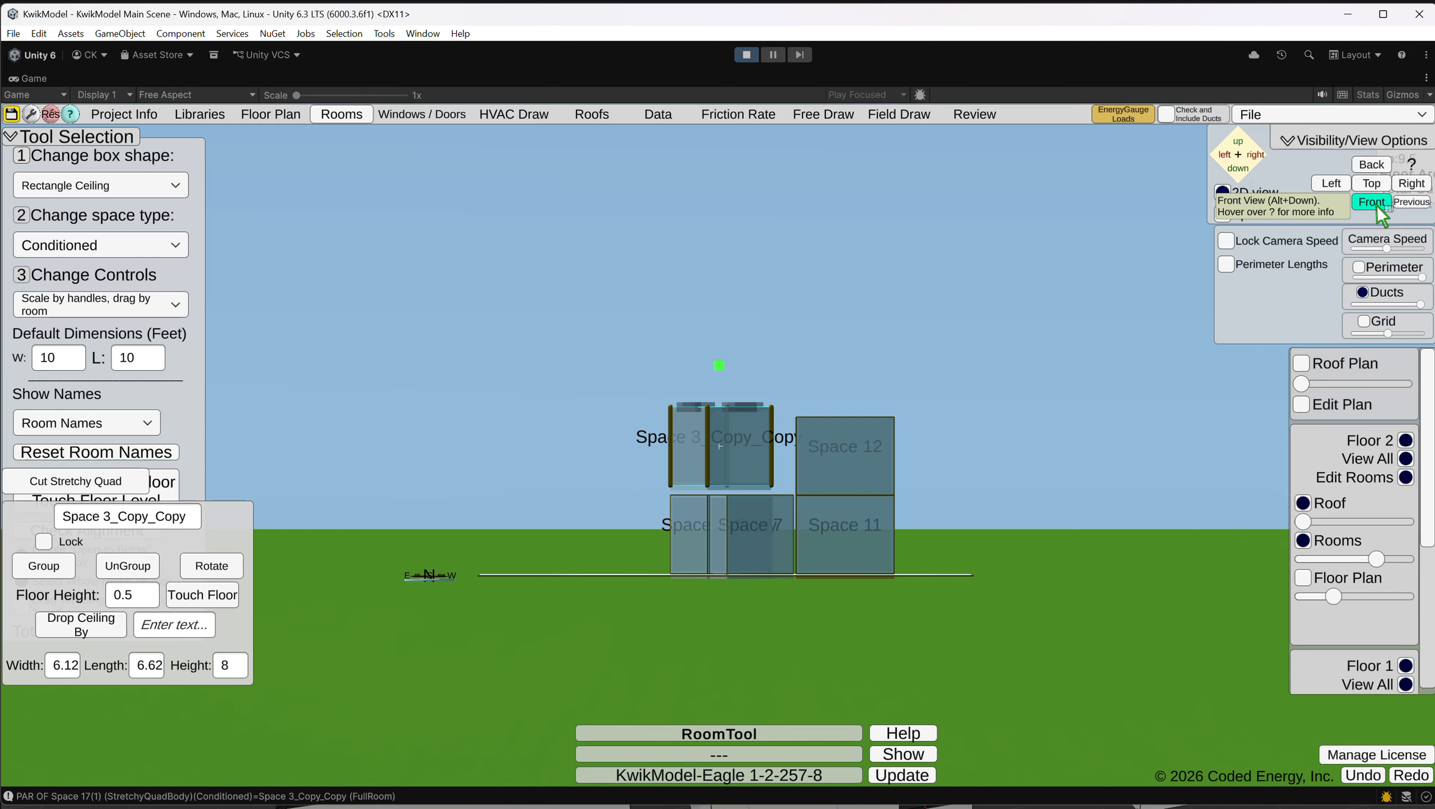
{"action": "left_click", "coordinate": [1332, 183]}
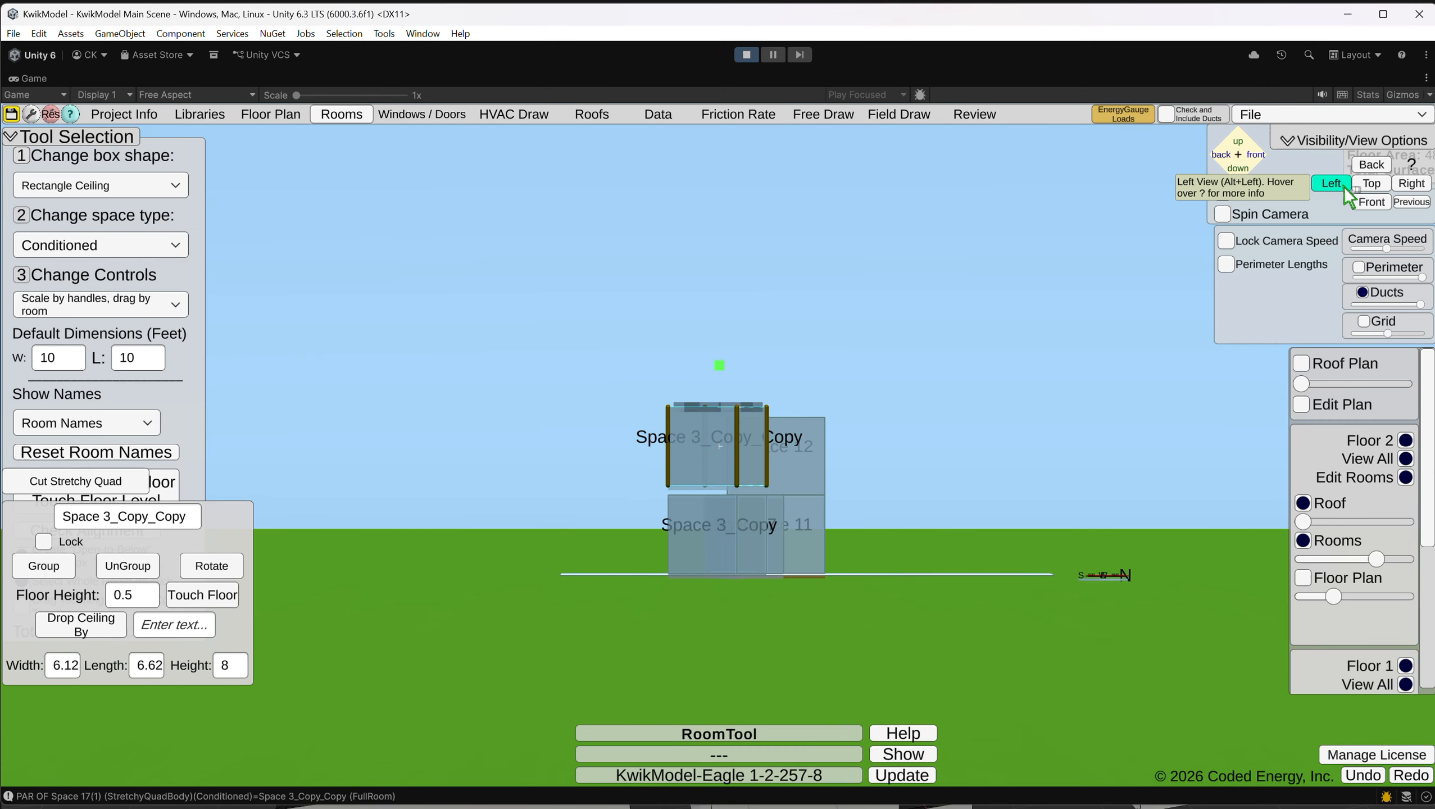
{"action": "left_click", "coordinate": [1395, 185]}
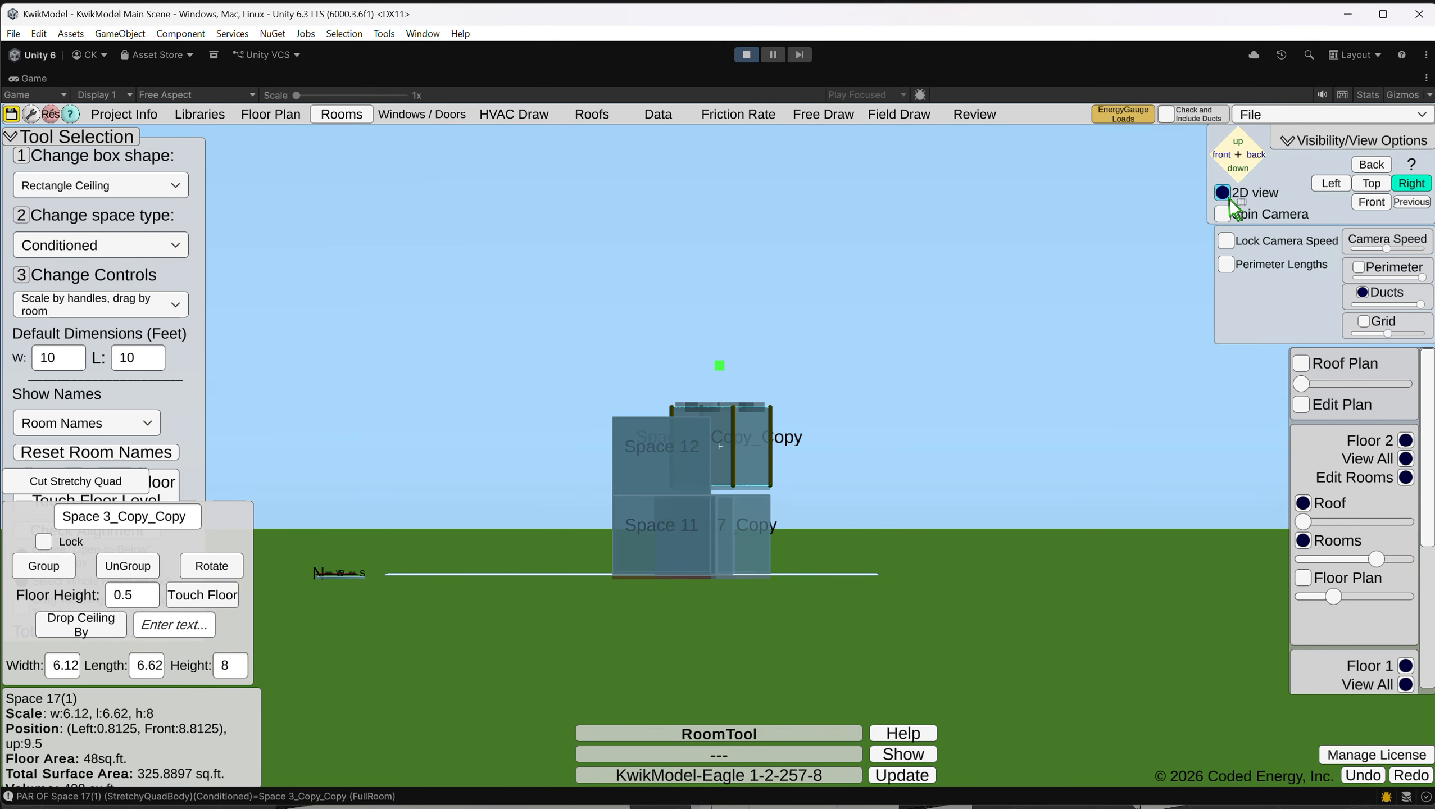
{"action": "left_click", "coordinate": [1229, 198]}
{"action": "left_click", "coordinate": [1380, 205]}
{"action": "left_click", "coordinate": [1397, 185]}
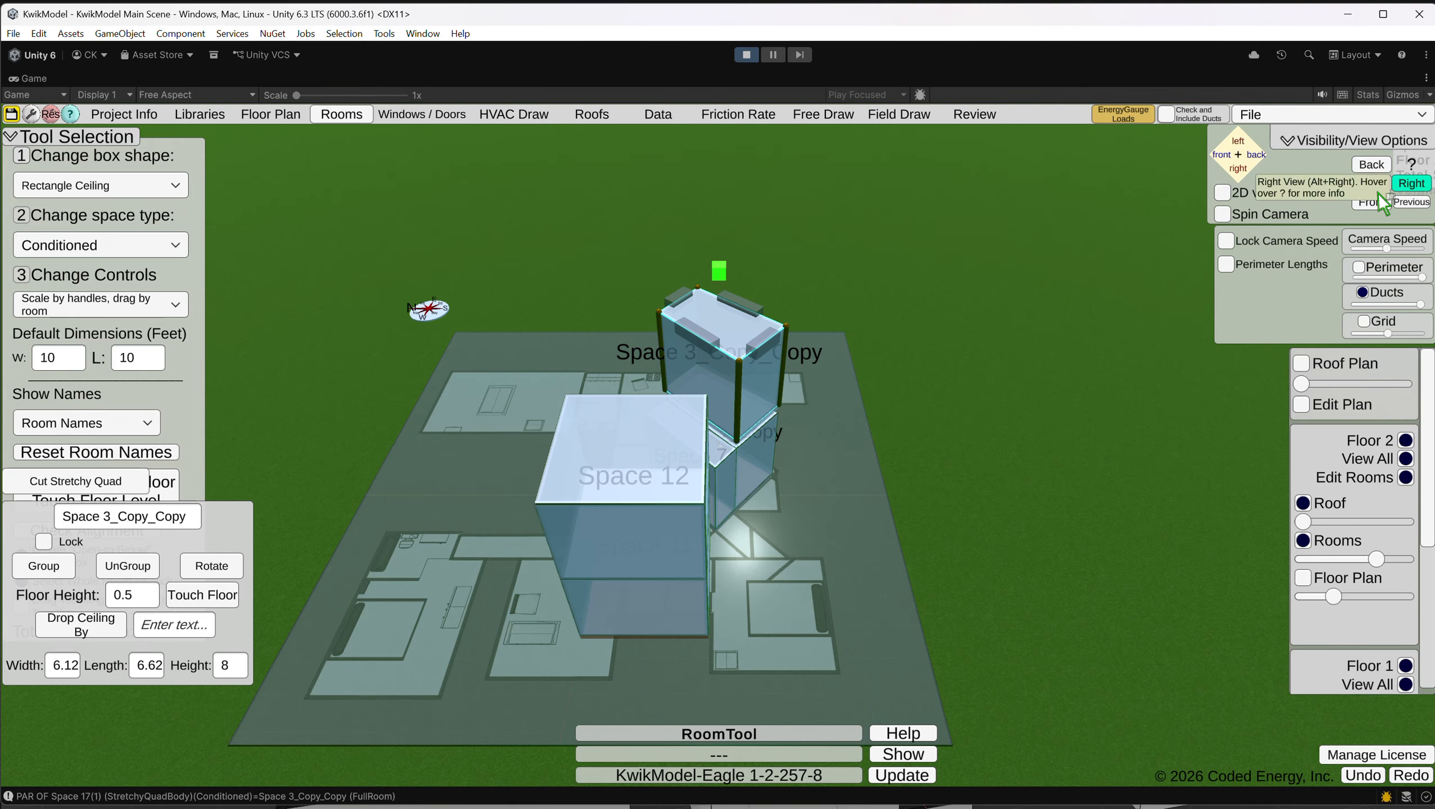
{"action": "left_click", "coordinate": [1371, 164]}
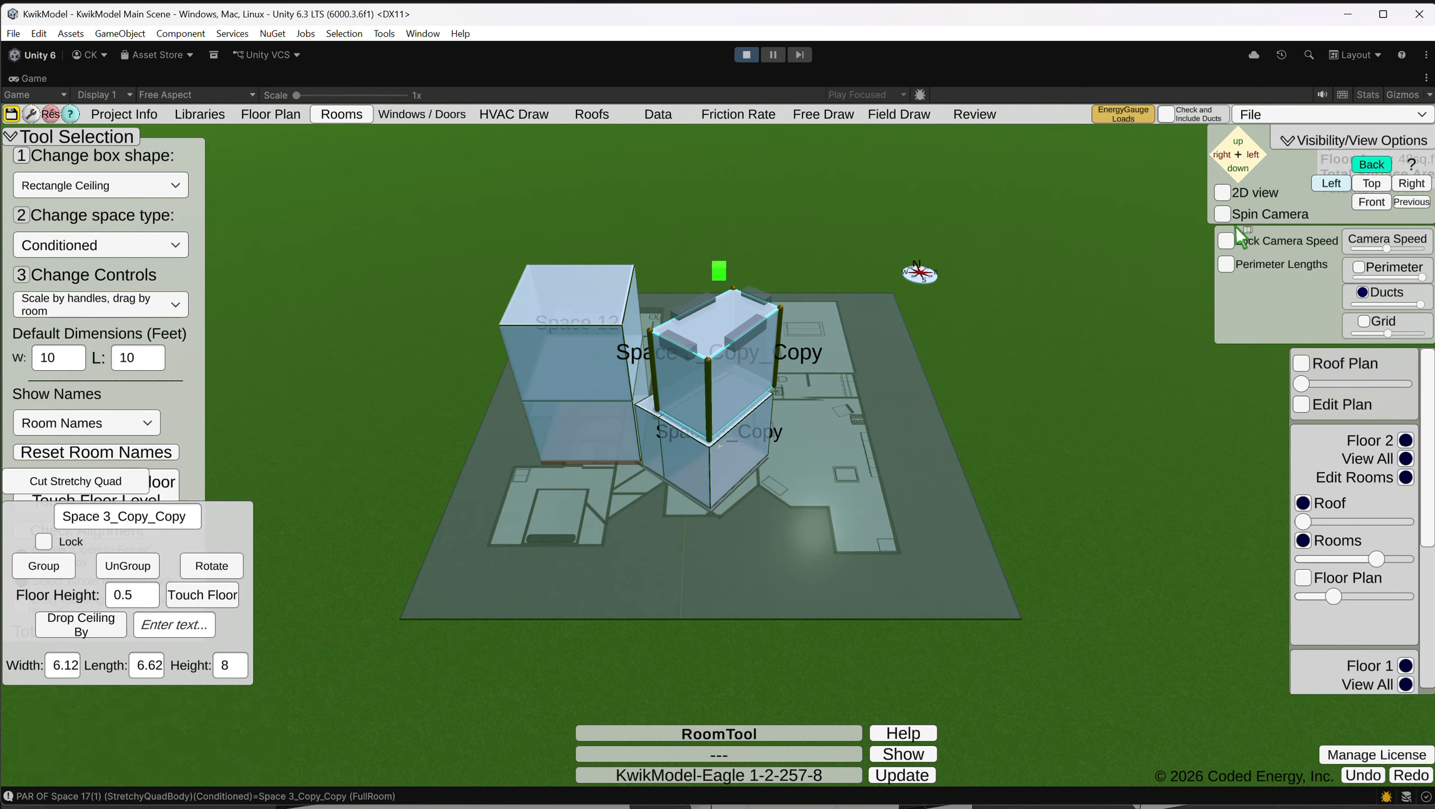
Examine the gap between the ceiling of Space 3_Copy and the floor of Space 3_Copy_Copy from several angles.
{"action": "scroll", "coordinate": [755, 414], "scroll_direction": "up", "scroll_amount": 6}
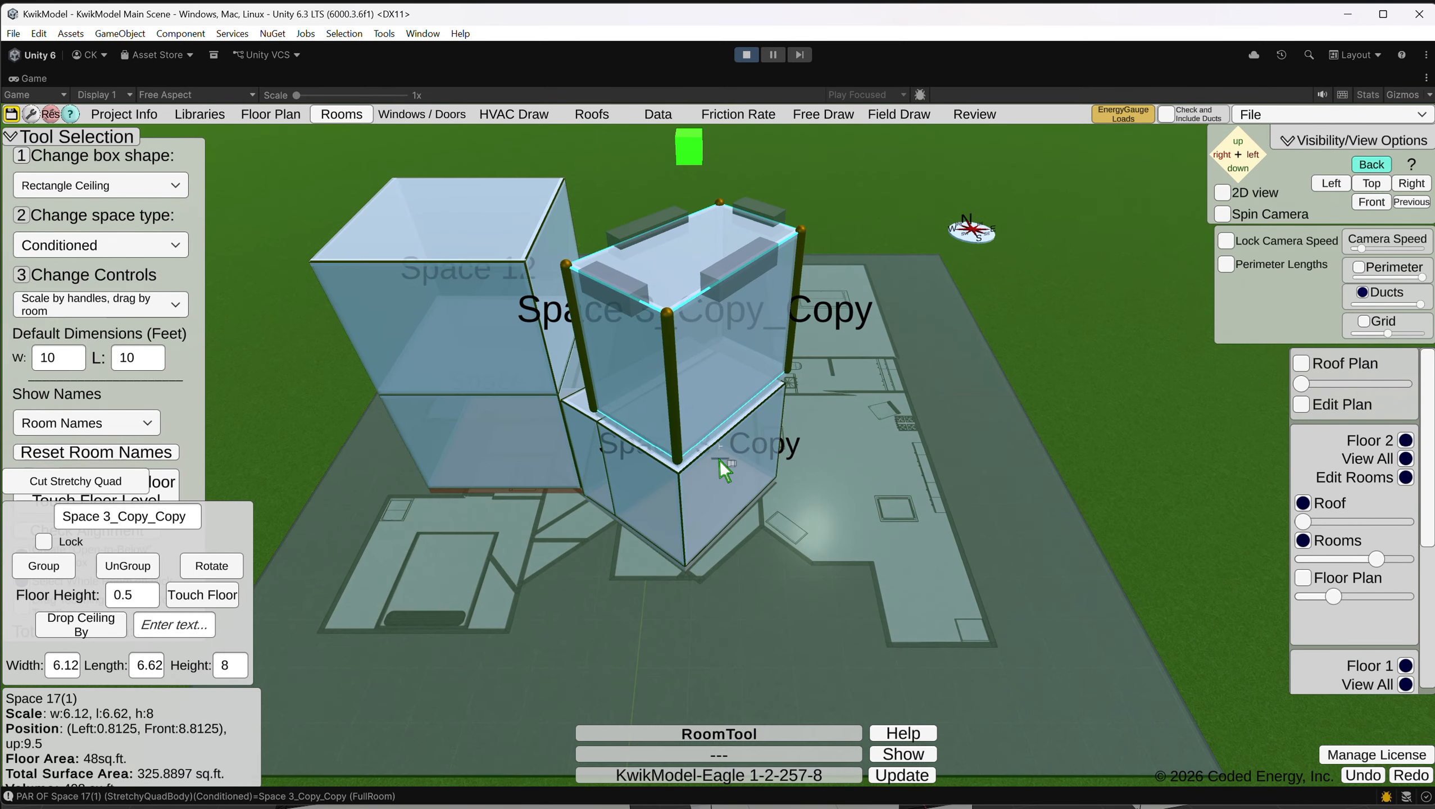
{"action": "right_click_drag", "start_coordinate": [719, 460], "coordinate": [725, 436]}
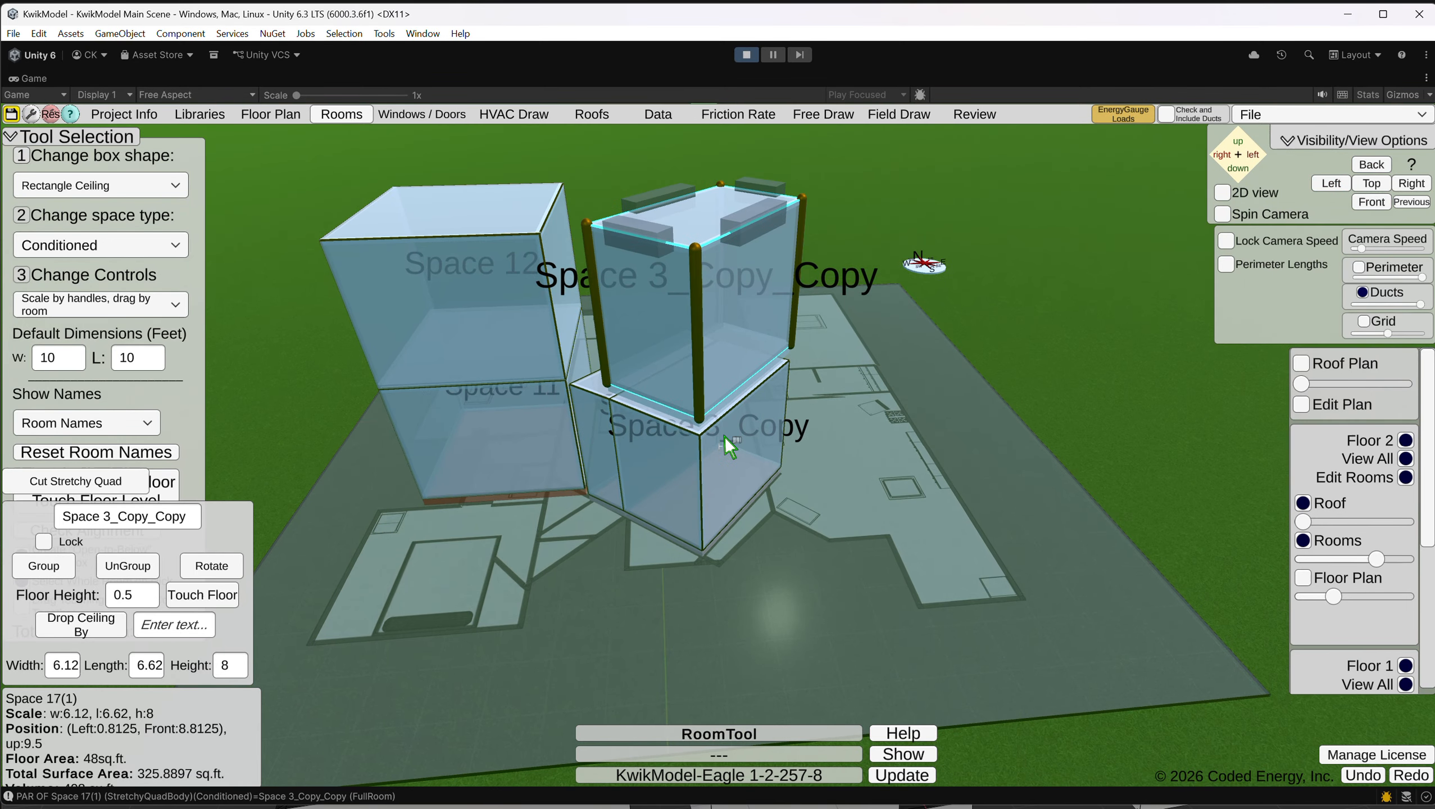
{"action": "left_click", "coordinate": [1411, 184]}
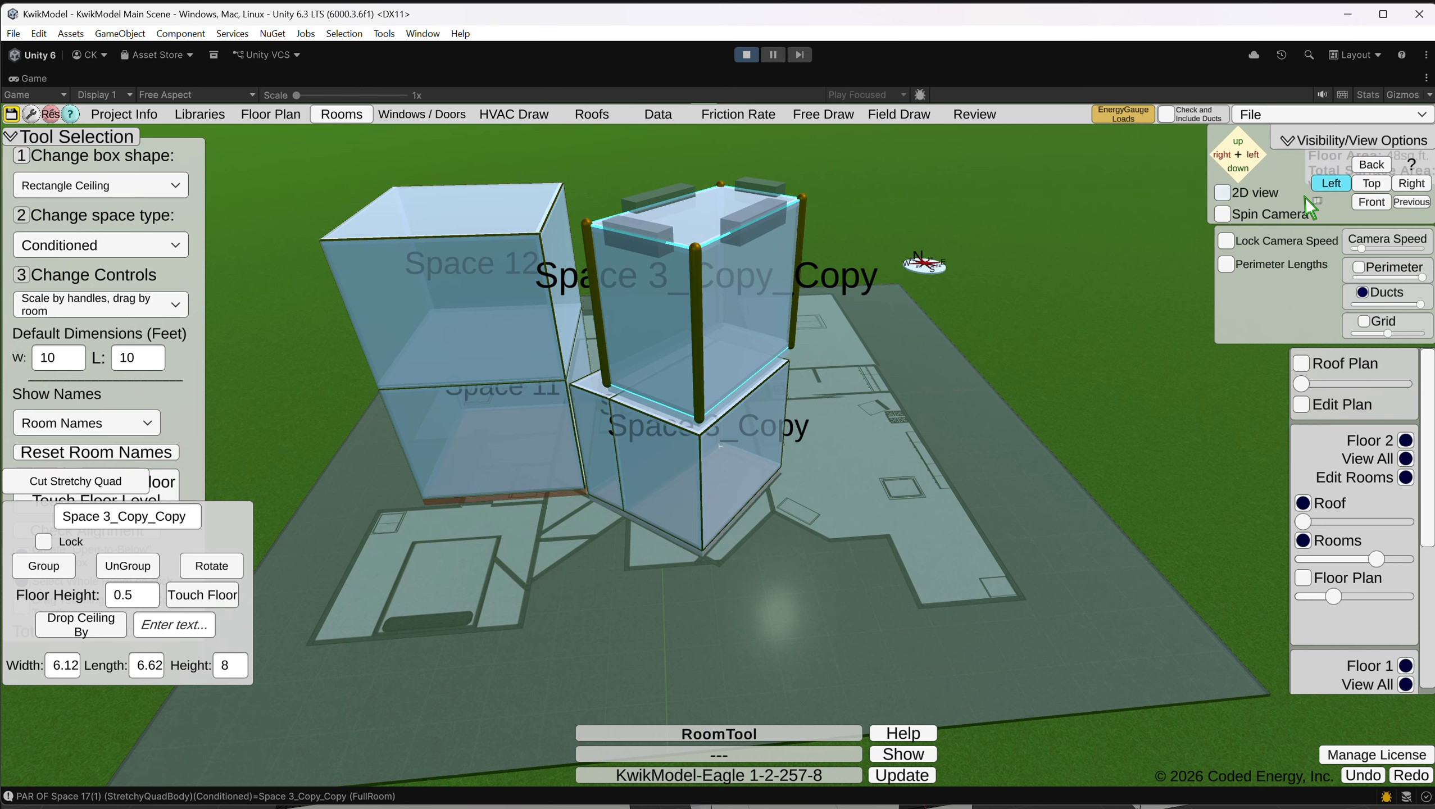
{"action": "right_click_drag", "start_coordinate": [1079, 309], "coordinate": [958, 339]}
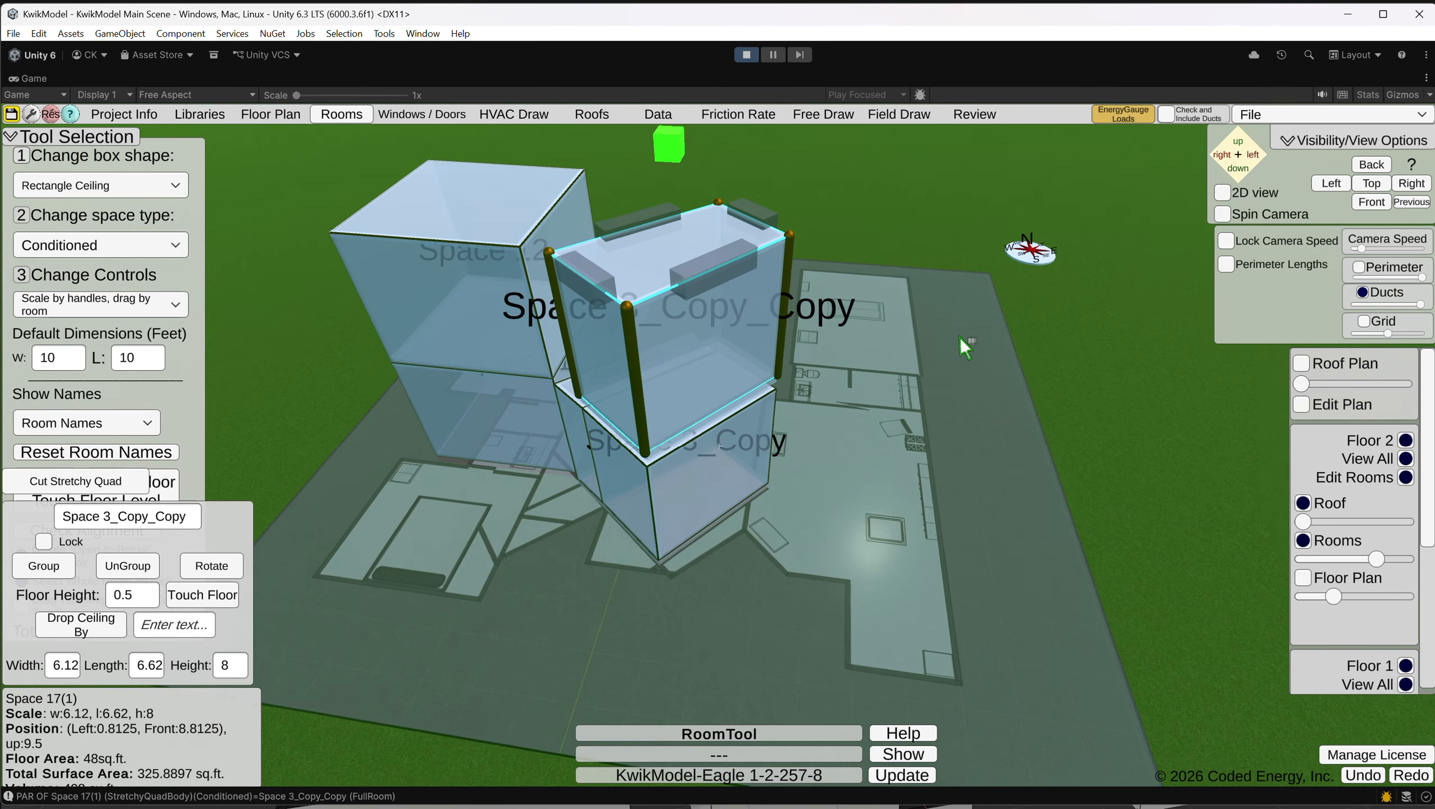
{"action": "scroll", "coordinate": [711, 347], "scroll_direction": "up", "scroll_amount": 1}
{"action": "right_click_drag", "start_coordinate": [711, 347], "coordinate": [758, 343]}
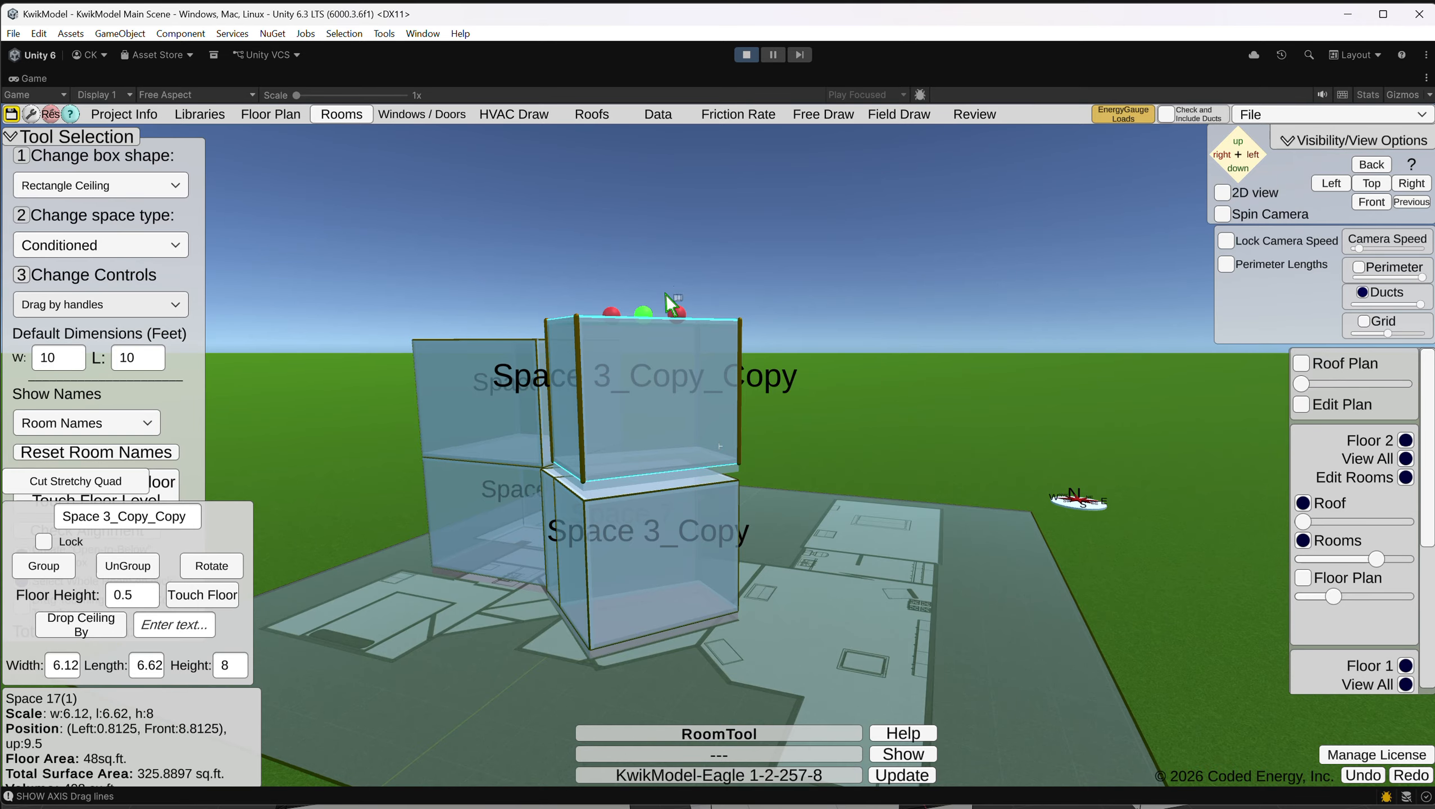
{"action": "left_click_drag", "start_coordinate": [646, 313], "coordinate": [643, 485]}
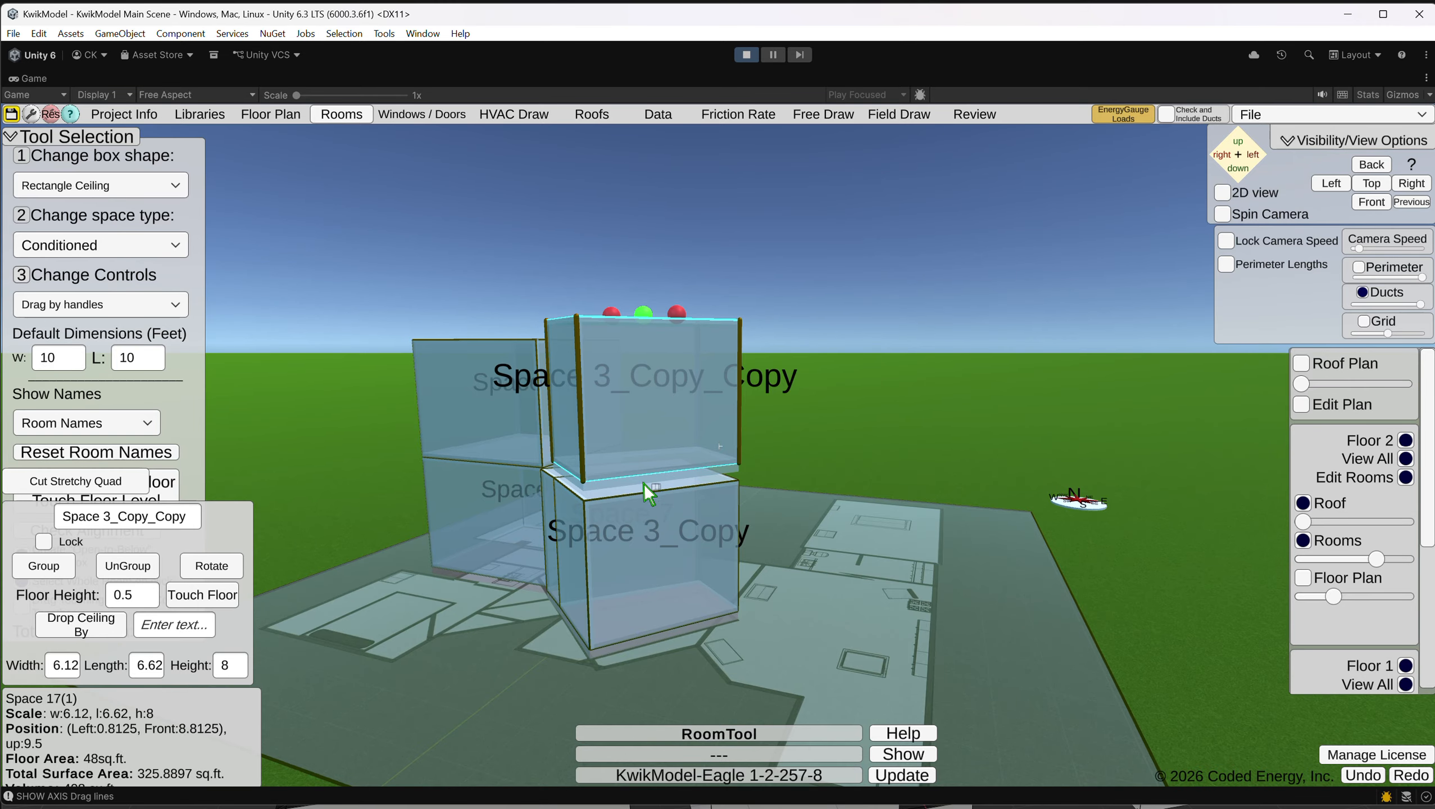
{"action": "right_click_drag", "start_coordinate": [643, 485], "coordinate": [699, 448]}
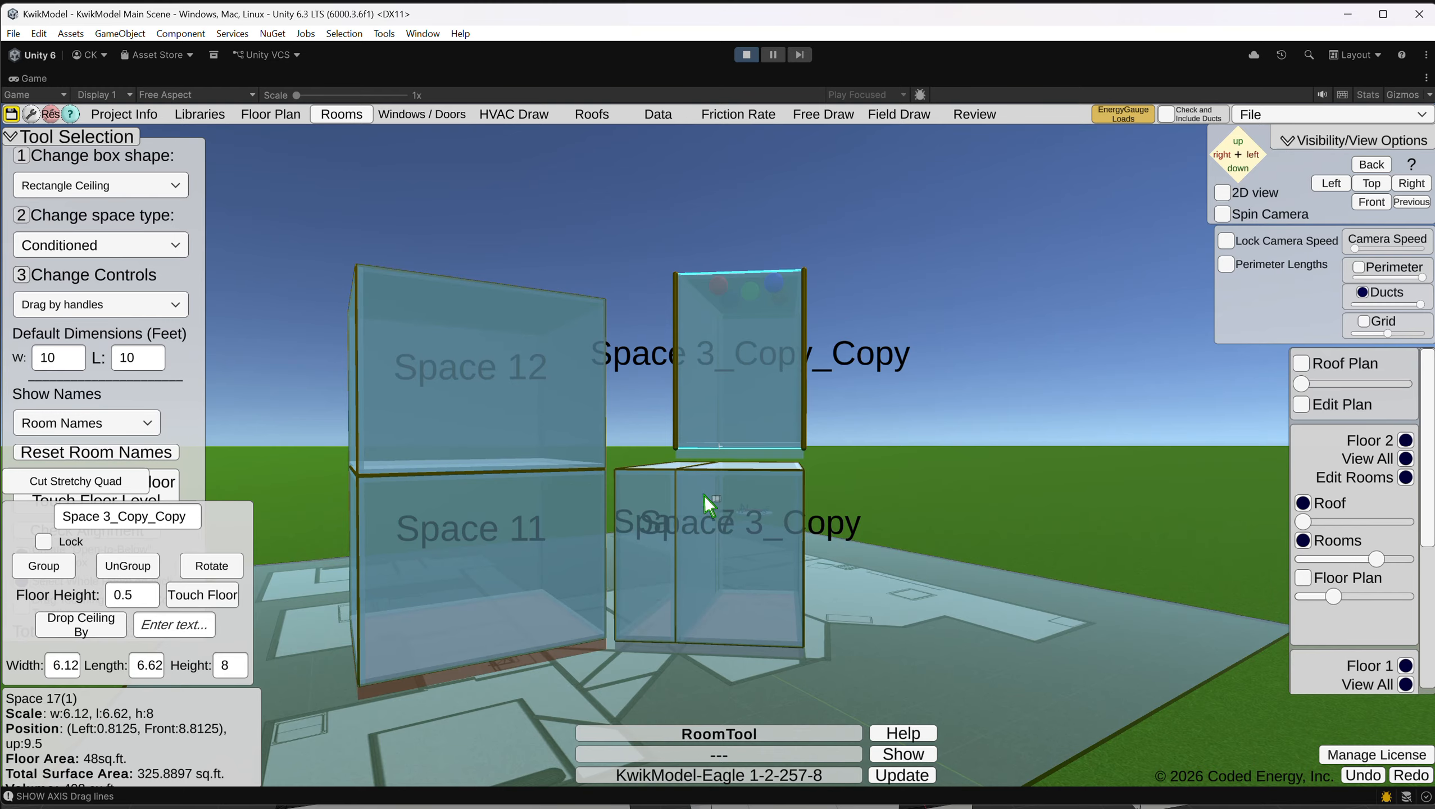
{"action": "left_click", "coordinate": [730, 471]}
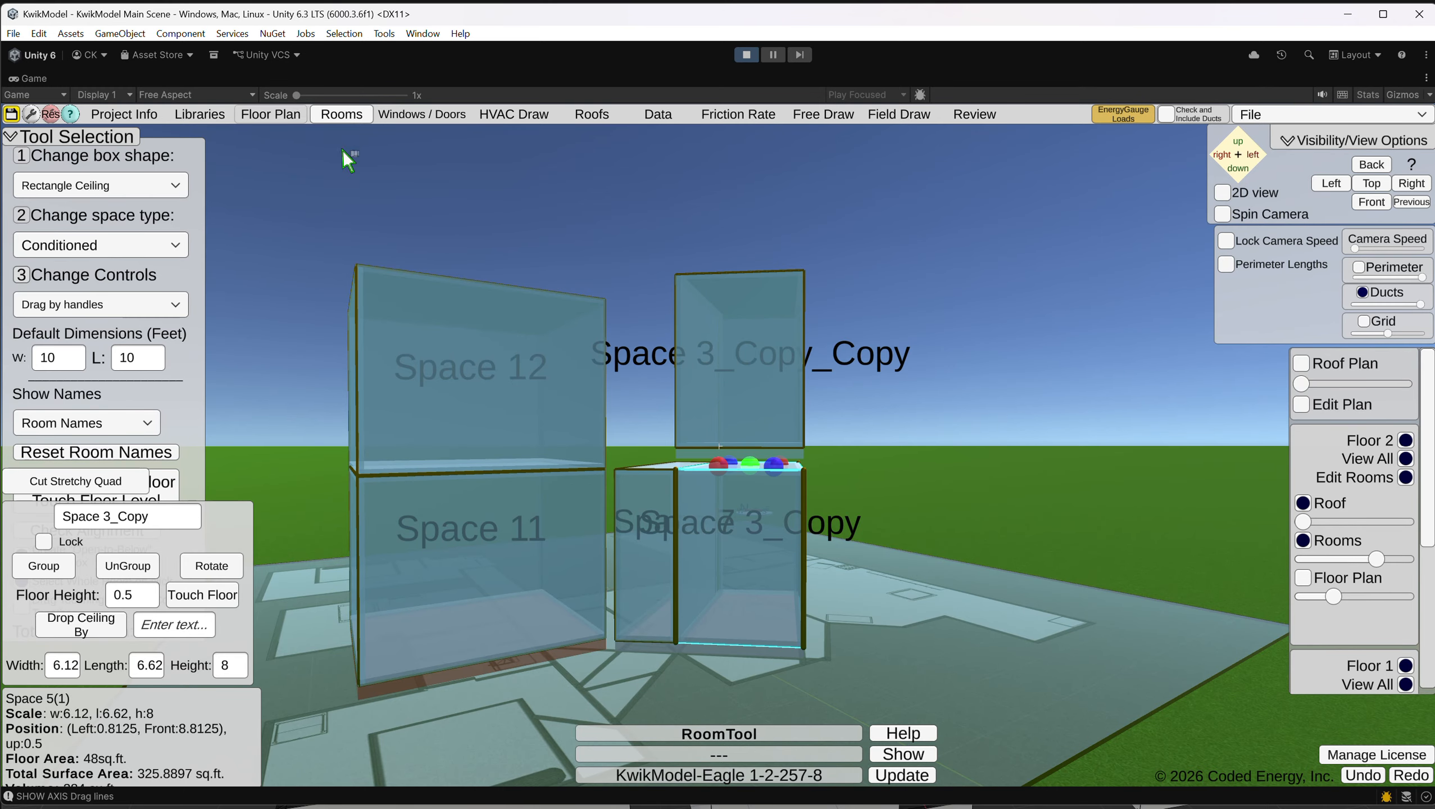
Try a Floor 2 thickness of 0 in the floor plan elevations, restore it to 1 and return to room editing.
{"action": "left_click", "coordinate": [272, 118]}
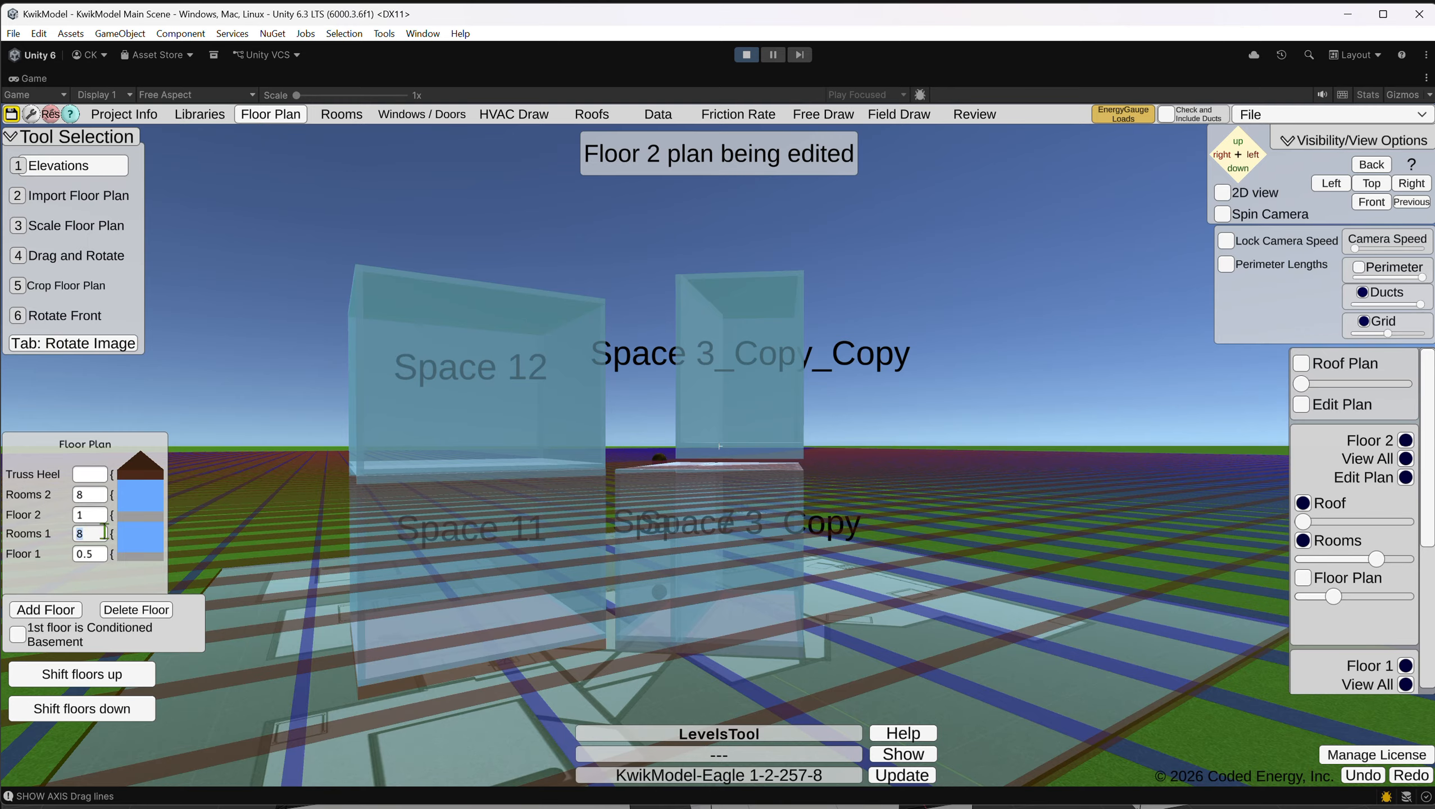
{"action": "left_click", "coordinate": [97, 519]}
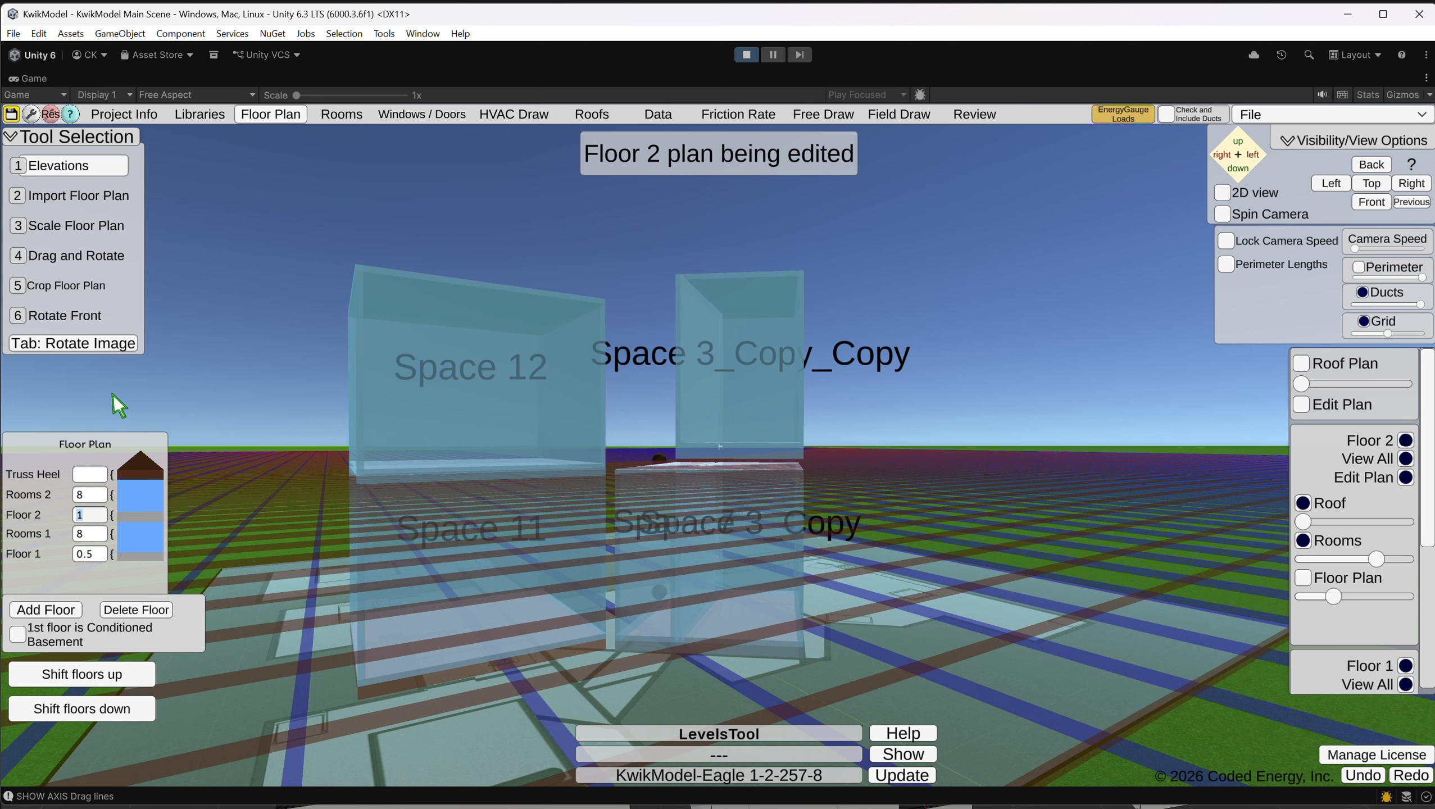
{"action": "type", "text": "0"}
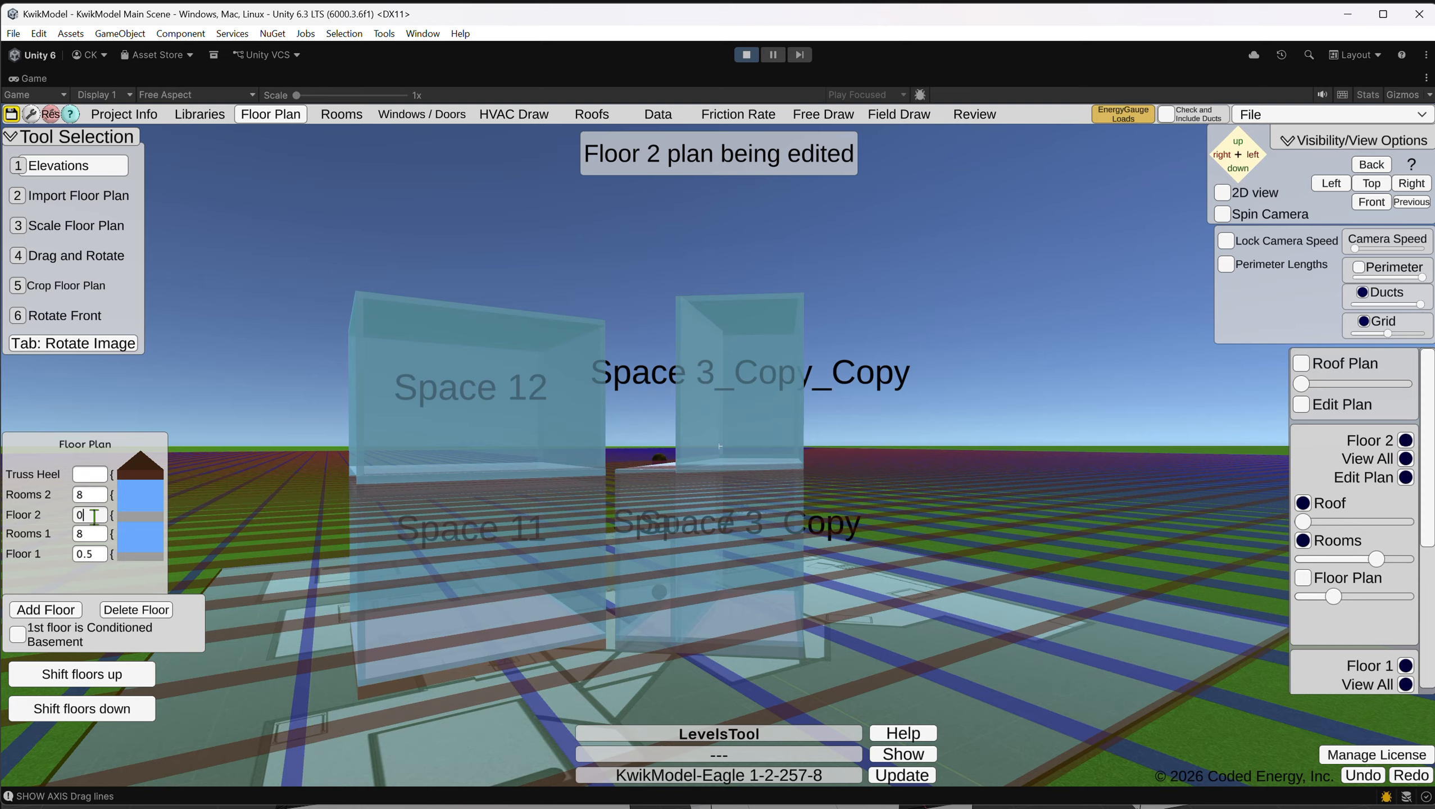
{"action": "type", "text": "1"}
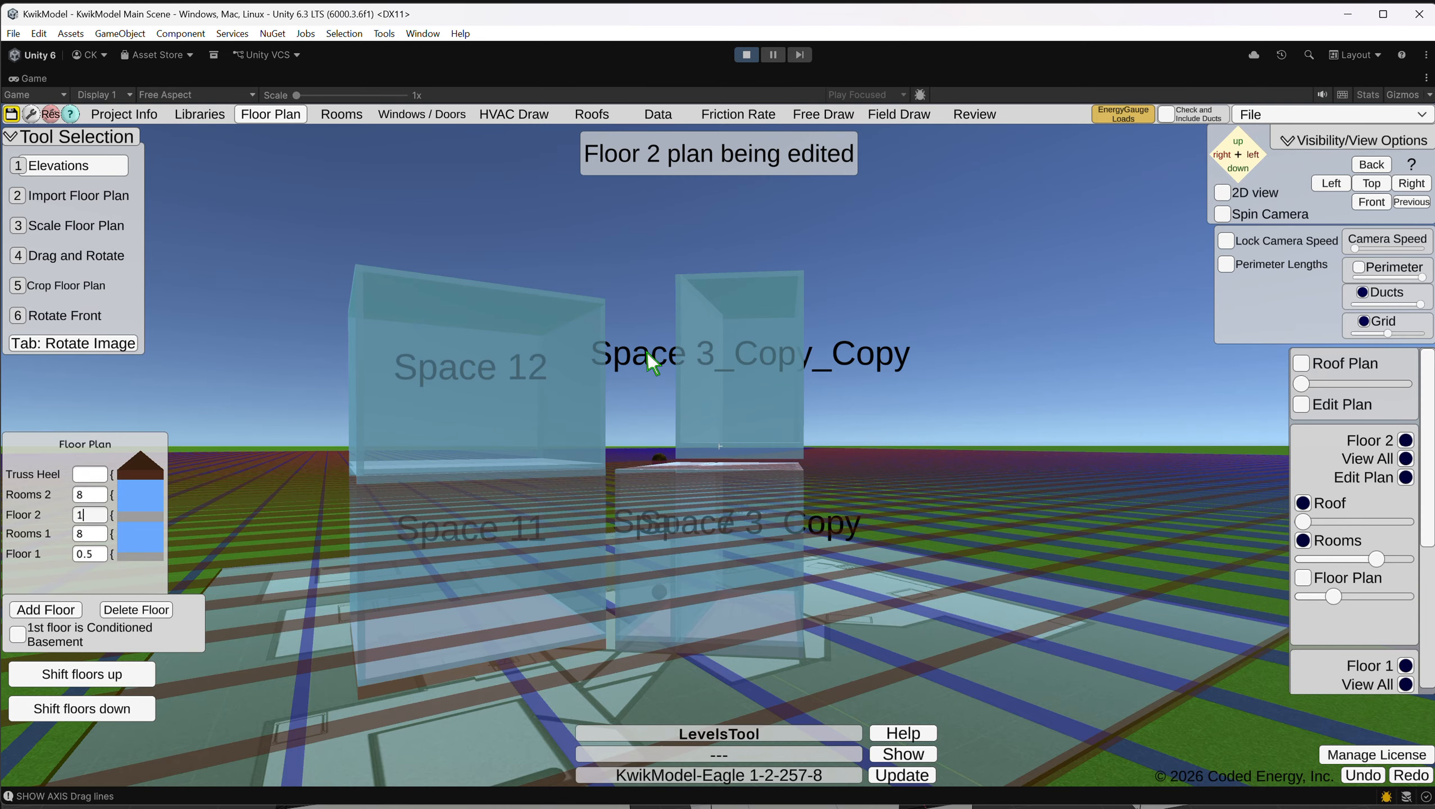
{"action": "left_click", "coordinate": [341, 114]}
Stretch the height of Space 3_Copy up to 9 ft with the scale handles, closing the gap below Space 3_Copy_Copy.
{"action": "left_click", "coordinate": [784, 512]}
{"action": "scroll", "coordinate": [746, 474], "scroll_direction": "up", "scroll_amount": 1}
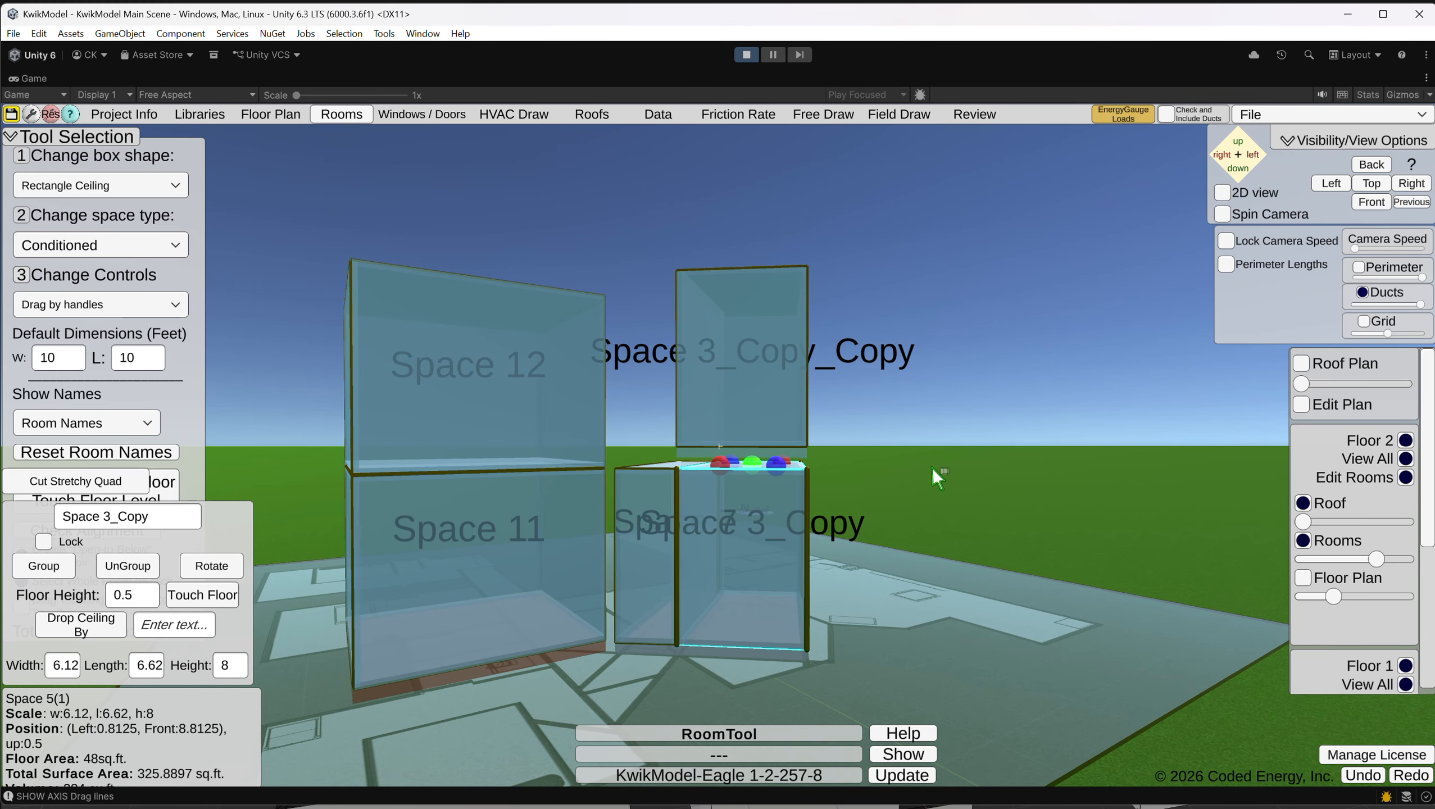
{"action": "key", "text": "3"}
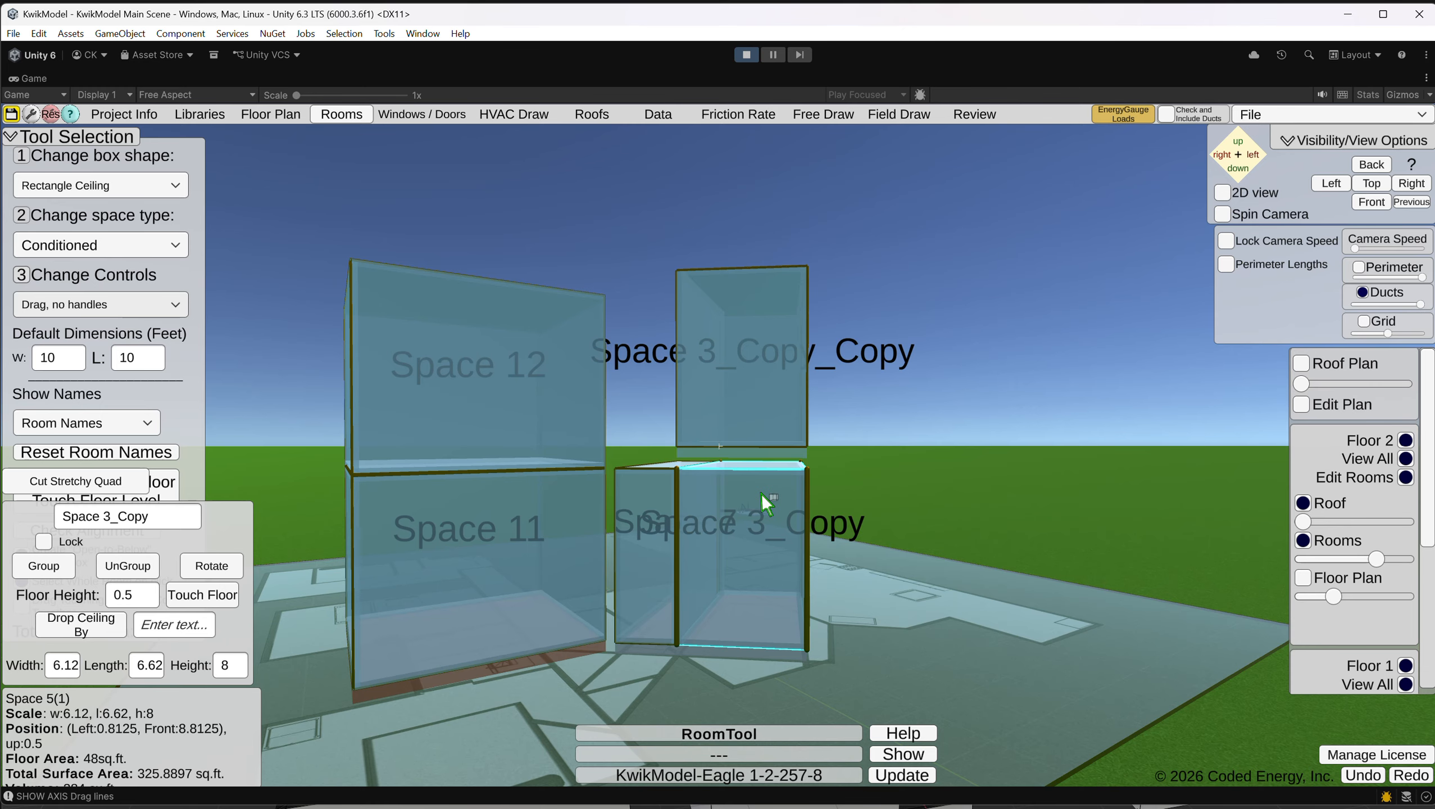
{"action": "key", "text": "1"}
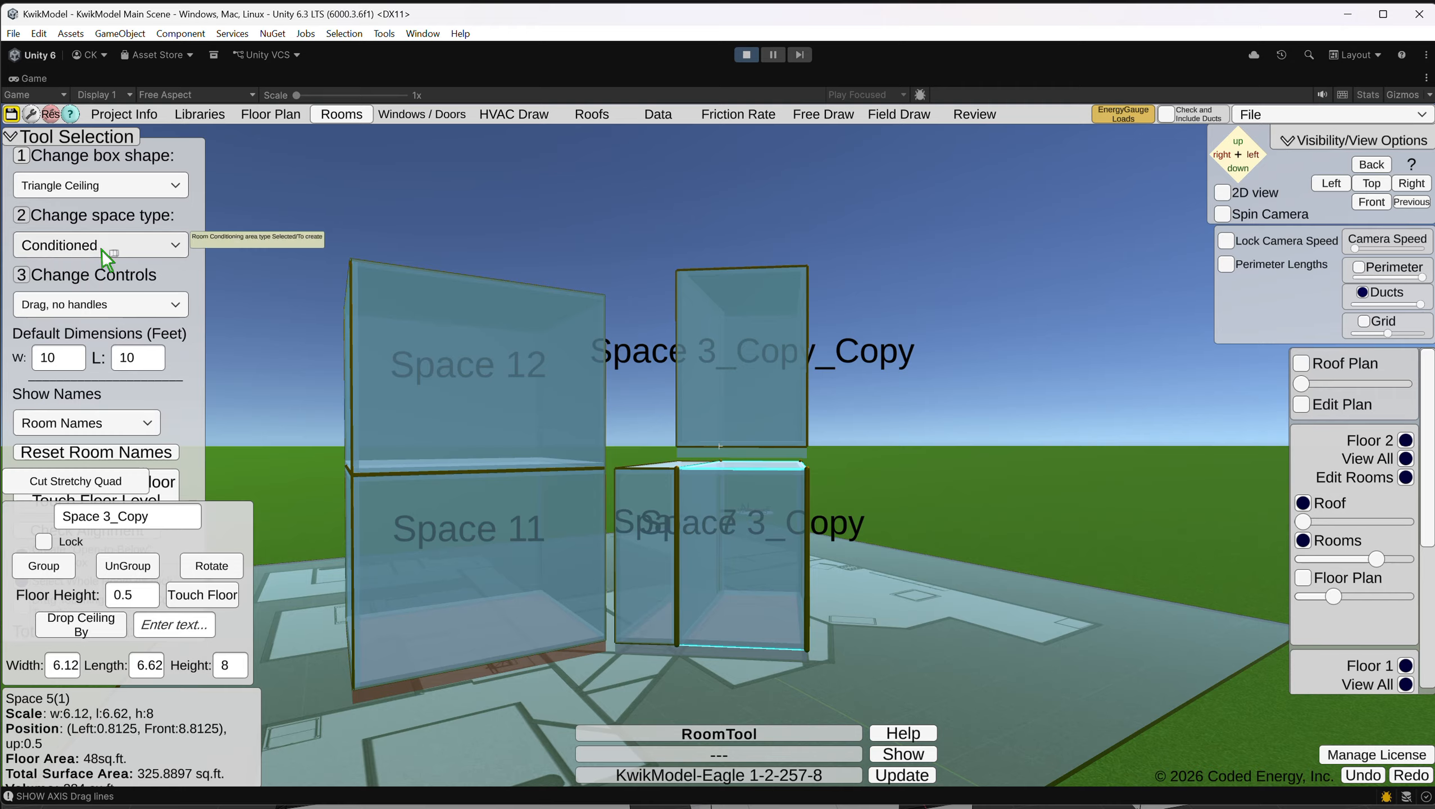
{"action": "left_click", "coordinate": [114, 305]}
{"action": "left_click", "coordinate": [112, 337]}
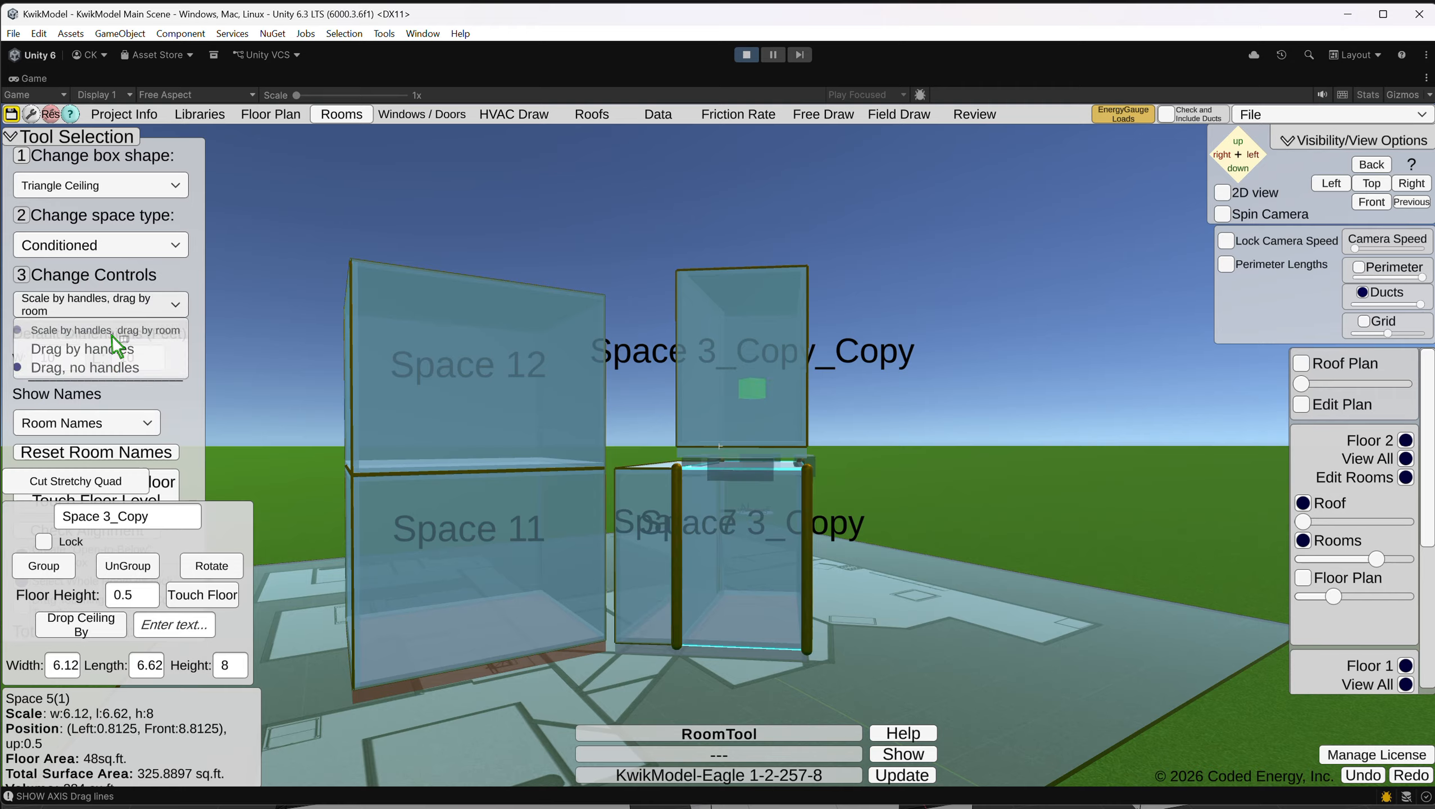
{"action": "left_click_drag", "start_coordinate": [751, 398], "coordinate": [757, 372]}
{"action": "left_click", "coordinate": [809, 292]}
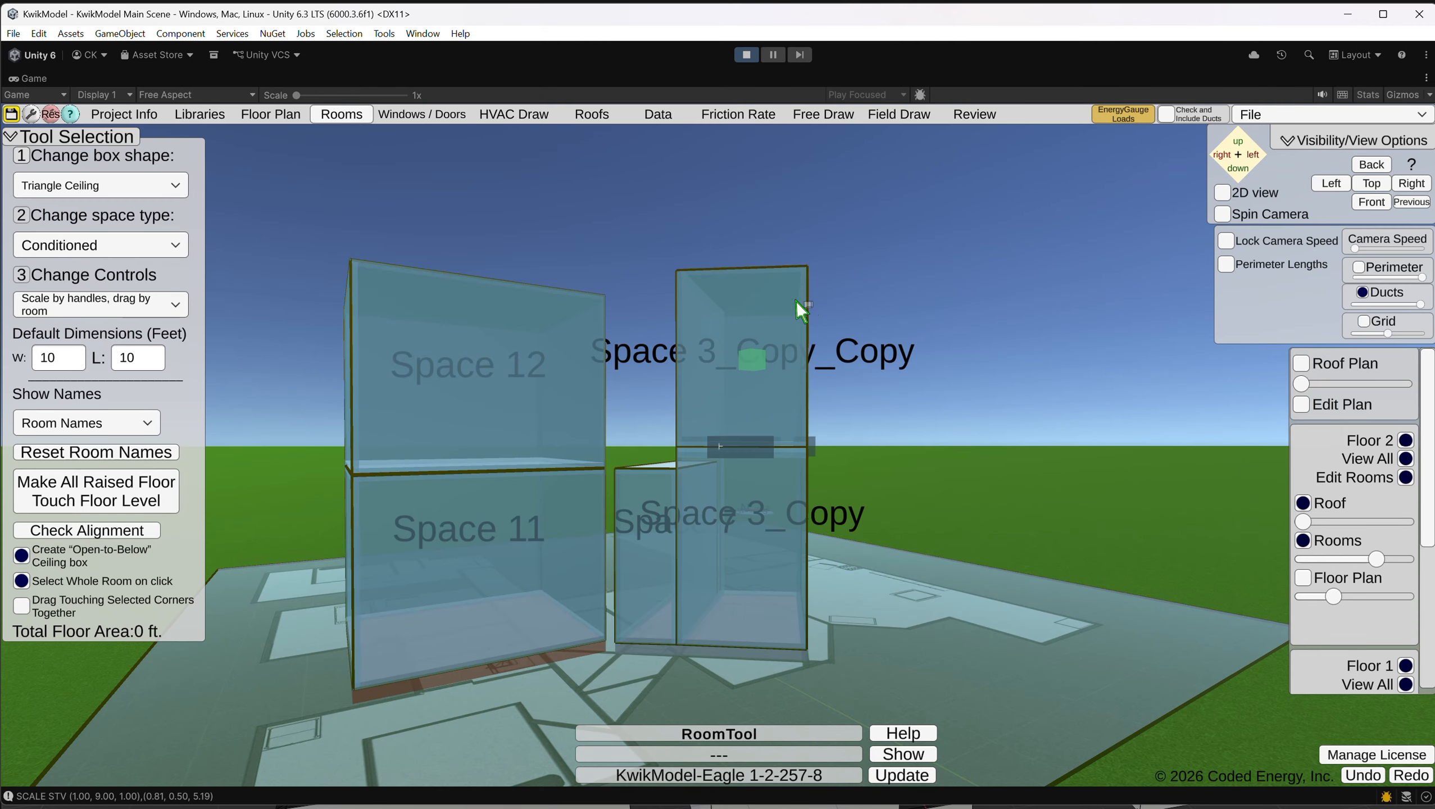
Select Space 3_Copy_Copy above and raise it to an elevation of 10 ft.
{"action": "left_click", "coordinate": [796, 301]}
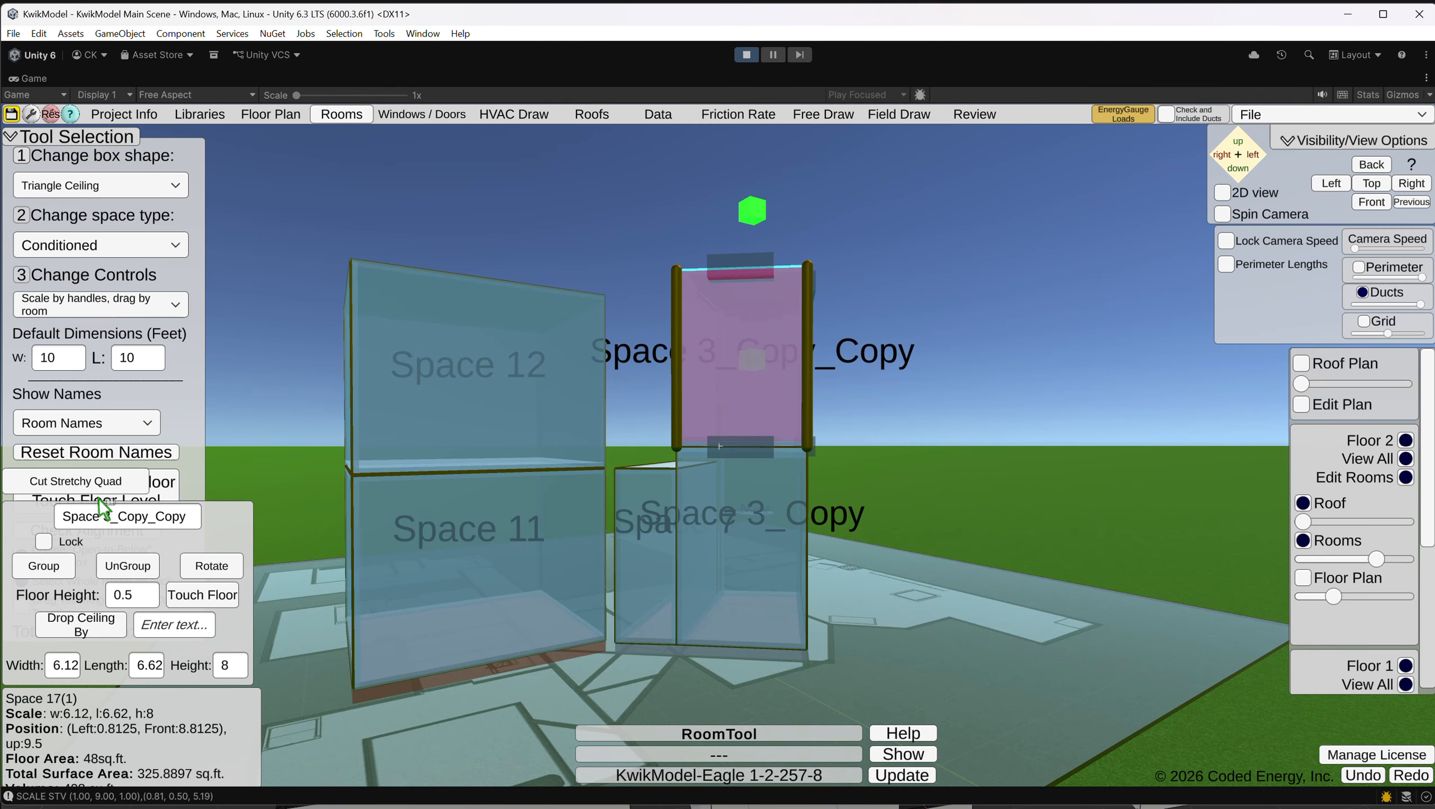
{"action": "left_click", "coordinate": [931, 423]}
{"action": "left_click", "coordinate": [756, 388]}
{"action": "right_click_drag", "start_coordinate": [829, 277], "coordinate": [801, 316]}
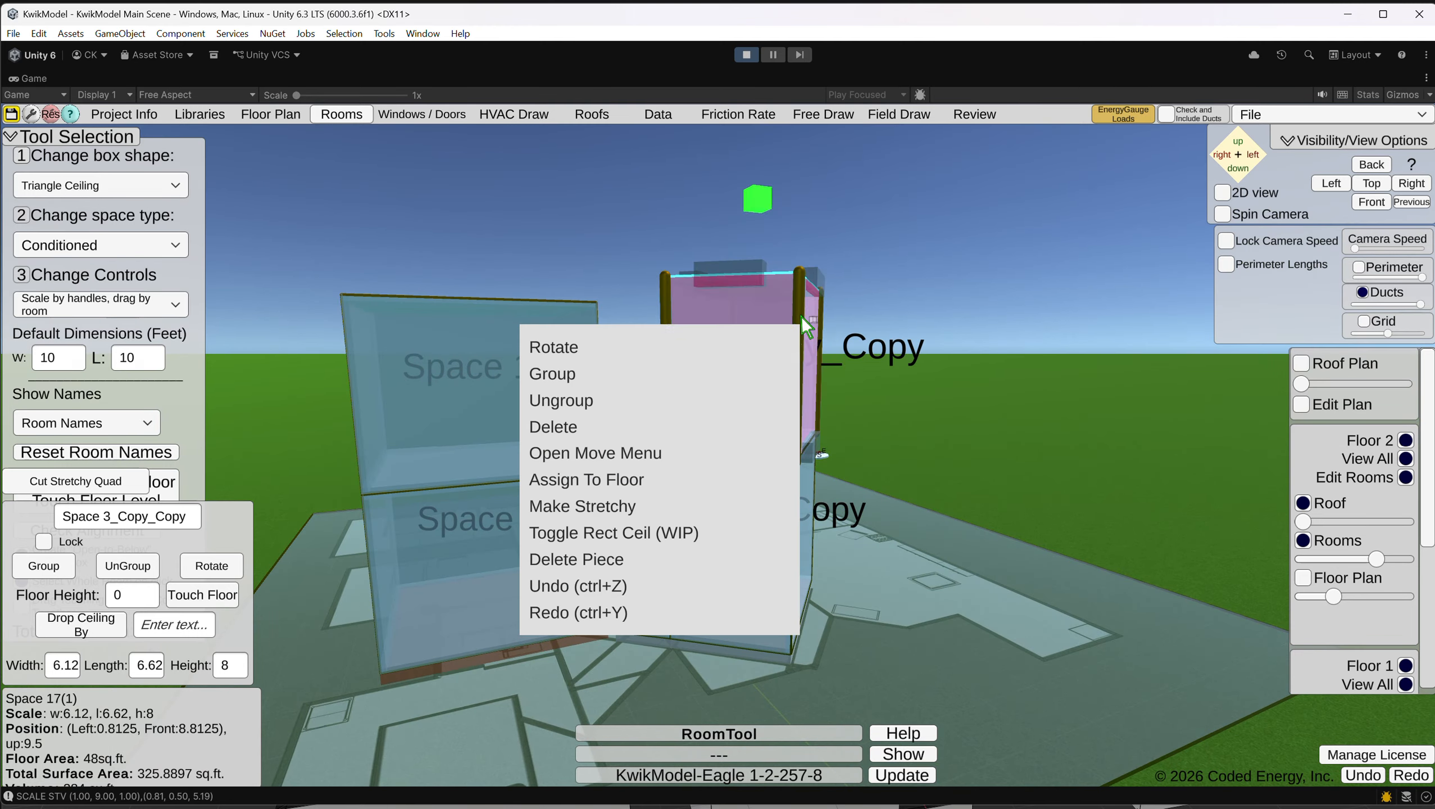
{"action": "key", "text": "3"}
{"action": "right_click_drag", "start_coordinate": [768, 213], "coordinate": [770, 281]}
{"action": "left_click_drag", "start_coordinate": [771, 280], "coordinate": [770, 275]}
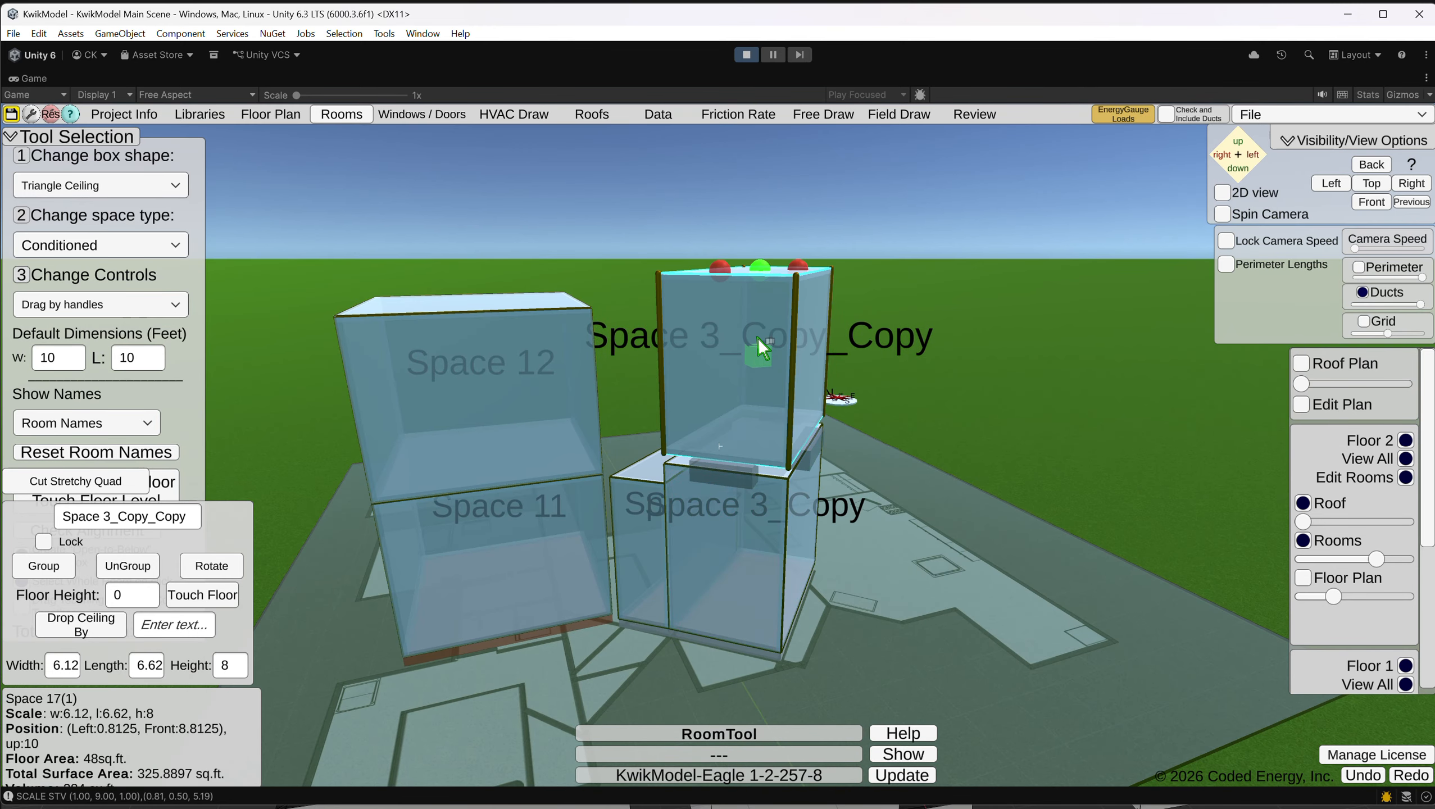
Examine the gap between Space 3_Copy and Space 3_Copy_Copy, and review the available box shapes.
{"action": "right_click_drag", "start_coordinate": [764, 377], "coordinate": [796, 325]}
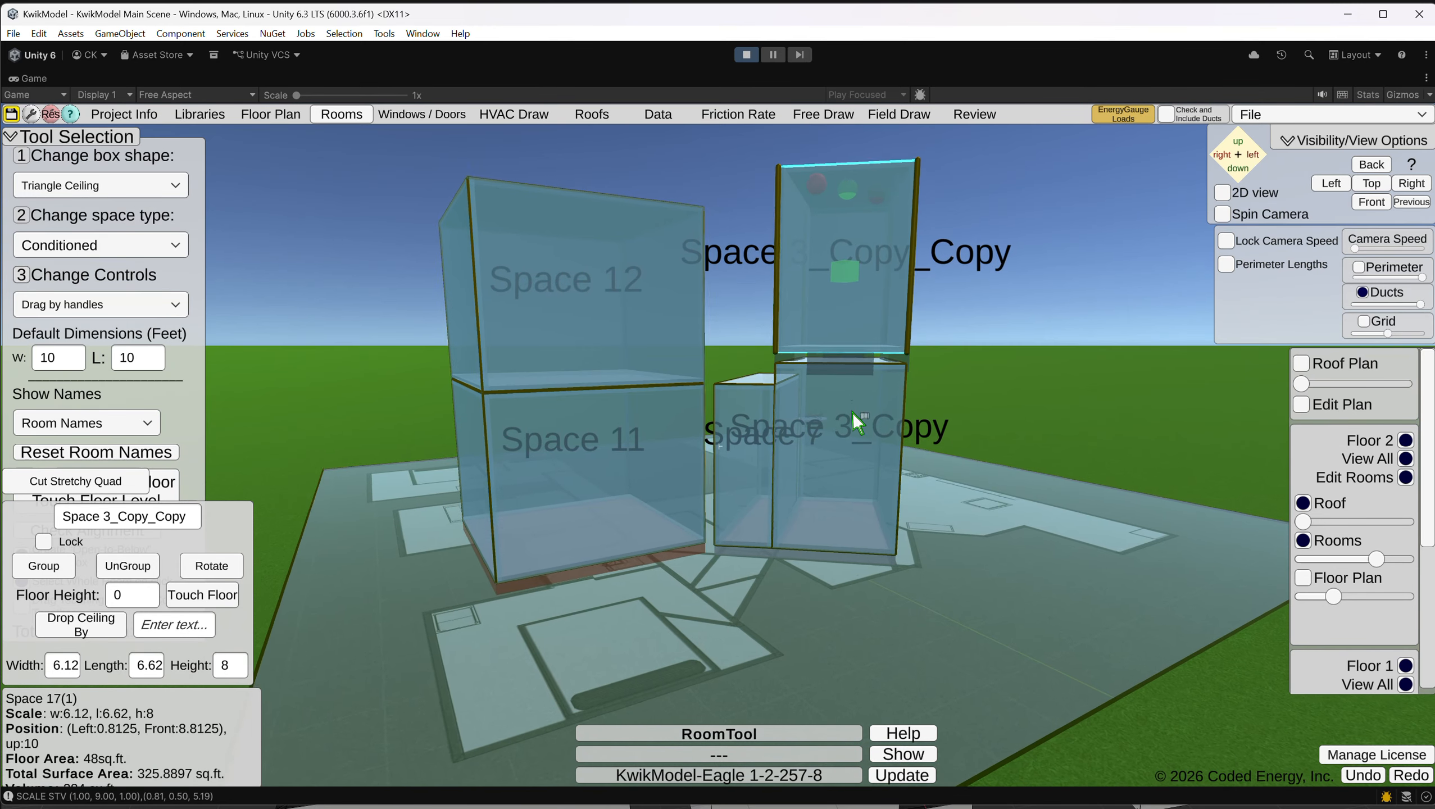
{"action": "left_click", "coordinate": [855, 440]}
{"action": "right_click_drag", "start_coordinate": [854, 363], "coordinate": [634, 323]}
{"action": "left_click", "coordinate": [589, 299]}
{"action": "left_click", "coordinate": [667, 405]}
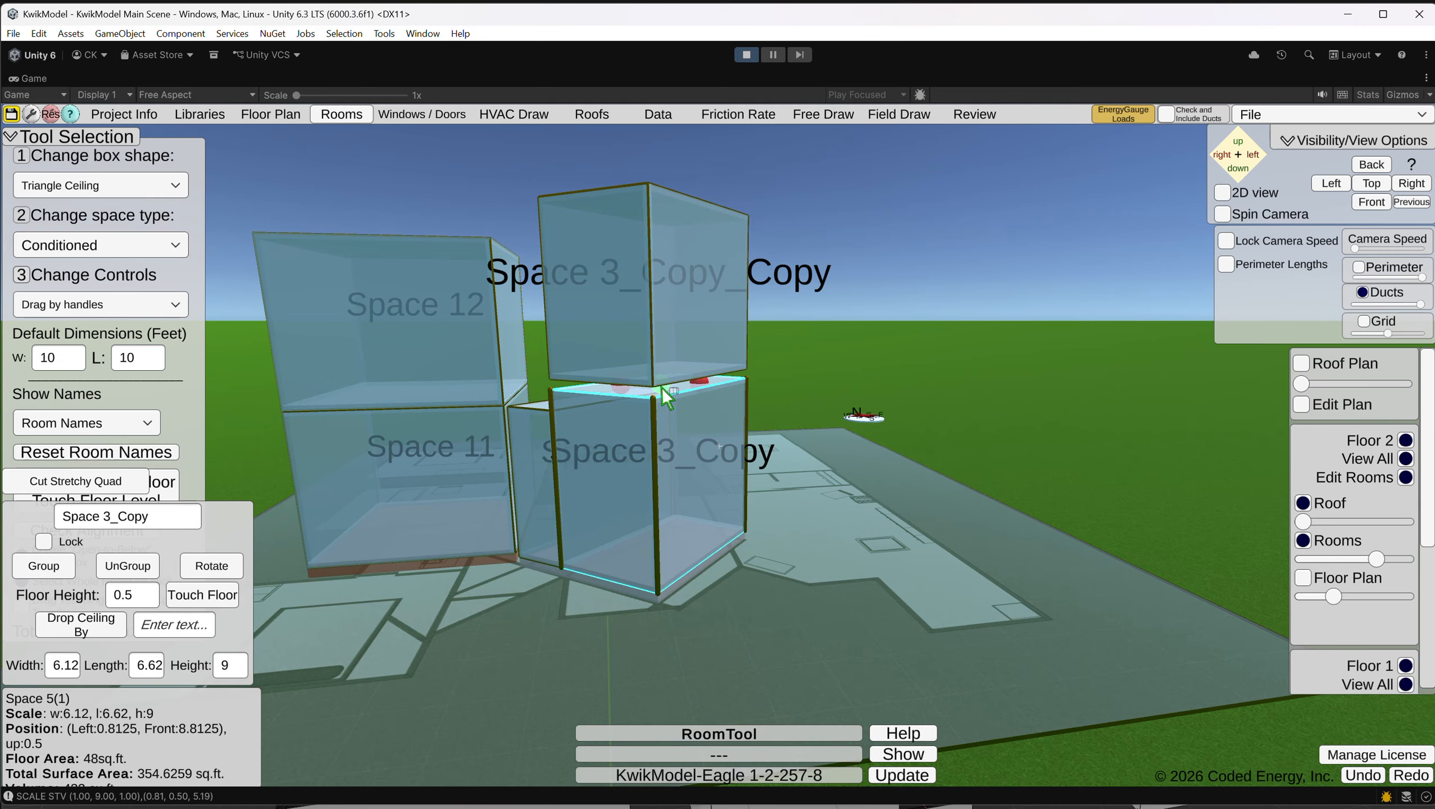
{"action": "right_click_drag", "start_coordinate": [661, 388], "coordinate": [730, 386]}
{"action": "left_click", "coordinate": [100, 185]}
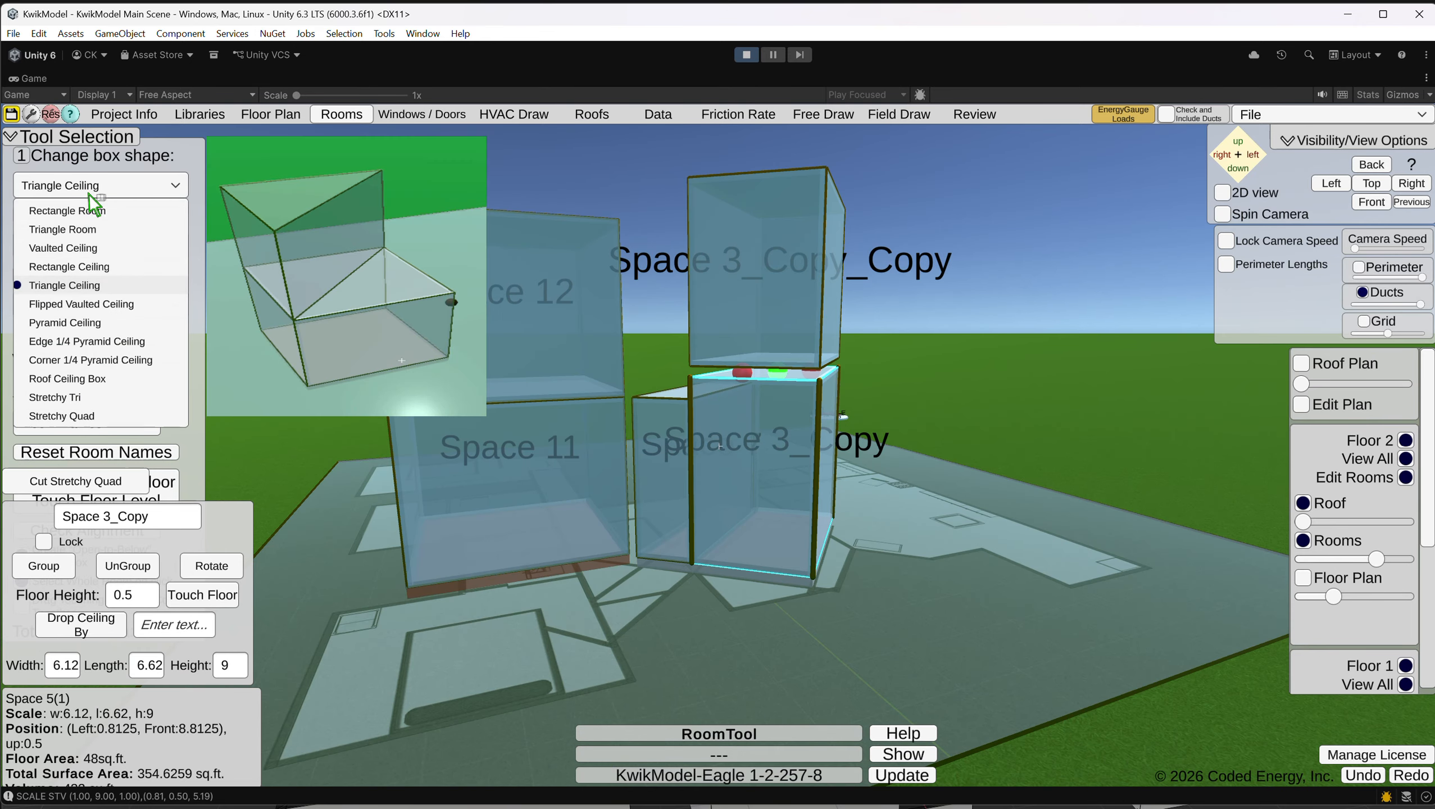
{"action": "left_click", "coordinate": [256, 487]}
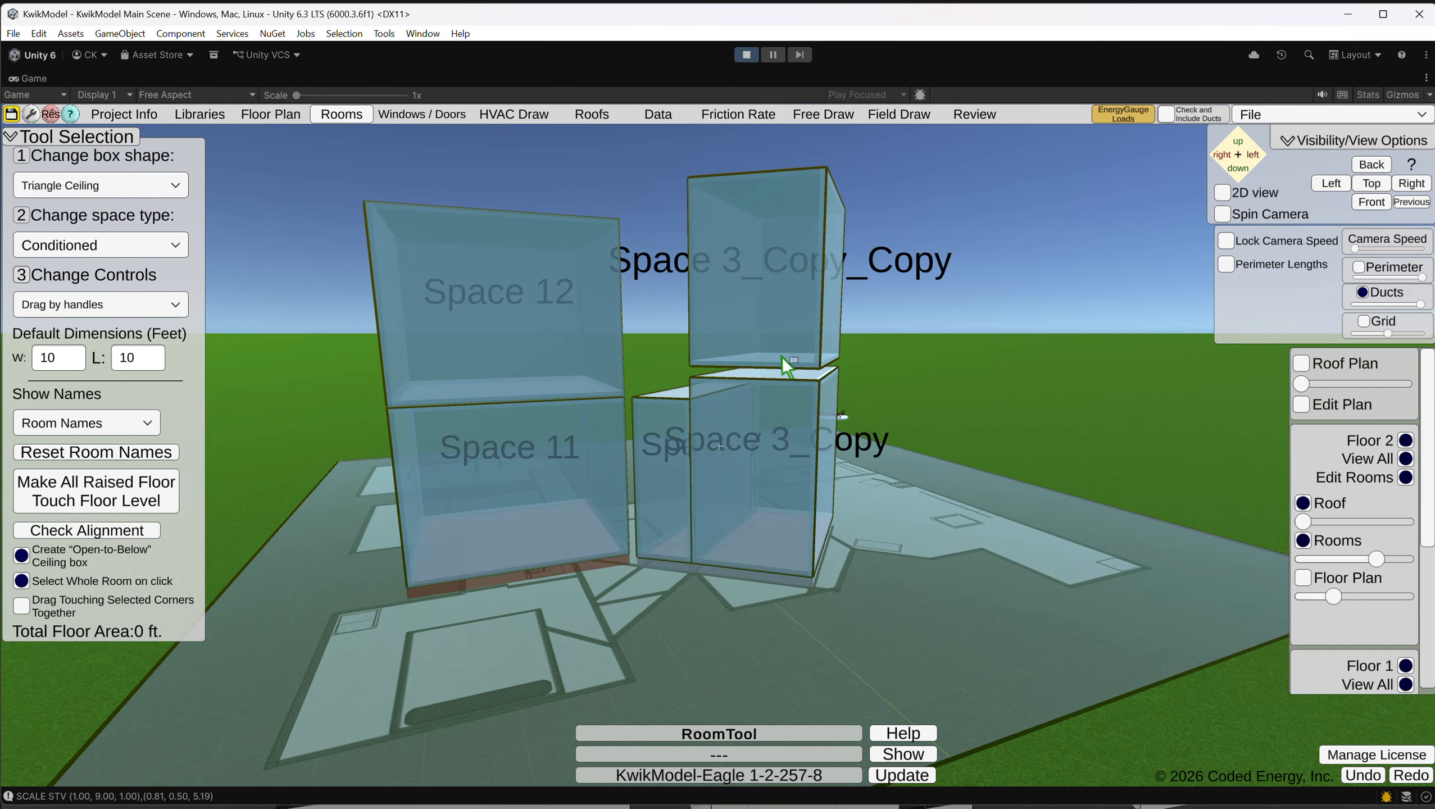
Shrink the height of Space 3_Copy to 8 ft and bring Space 3_Copy_Copy back down to its earlier elevation.
{"action": "left_click", "coordinate": [804, 315]}
{"action": "left_click", "coordinate": [784, 409]}
{"action": "right_click_drag", "start_coordinate": [803, 368], "coordinate": [723, 347]}
{"action": "key", "text": "3"}
{"action": "key", "text": "3"}
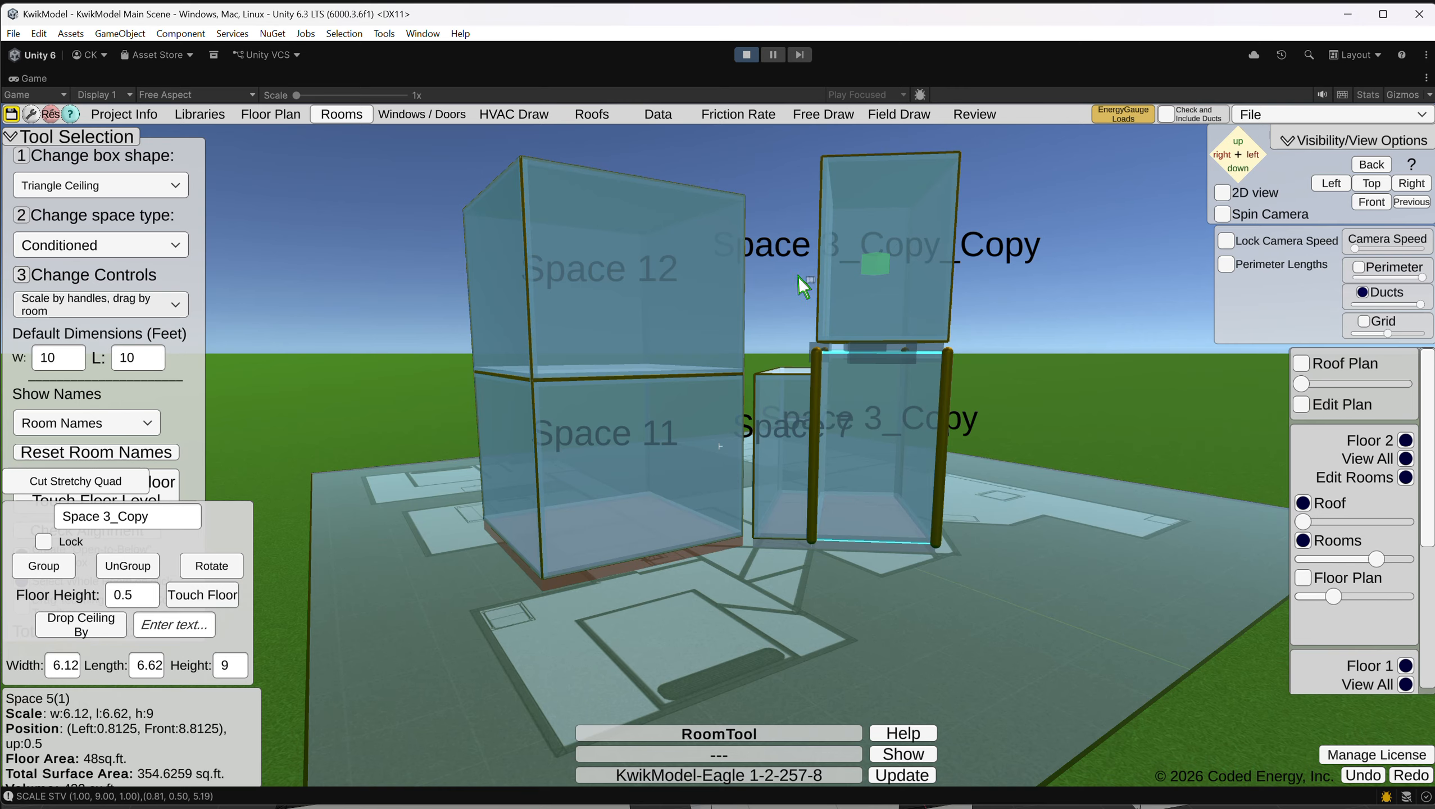
{"action": "left_click_drag", "start_coordinate": [877, 266], "coordinate": [878, 286]}
{"action": "left_click", "coordinate": [909, 295]}
{"action": "key", "text": "3"}
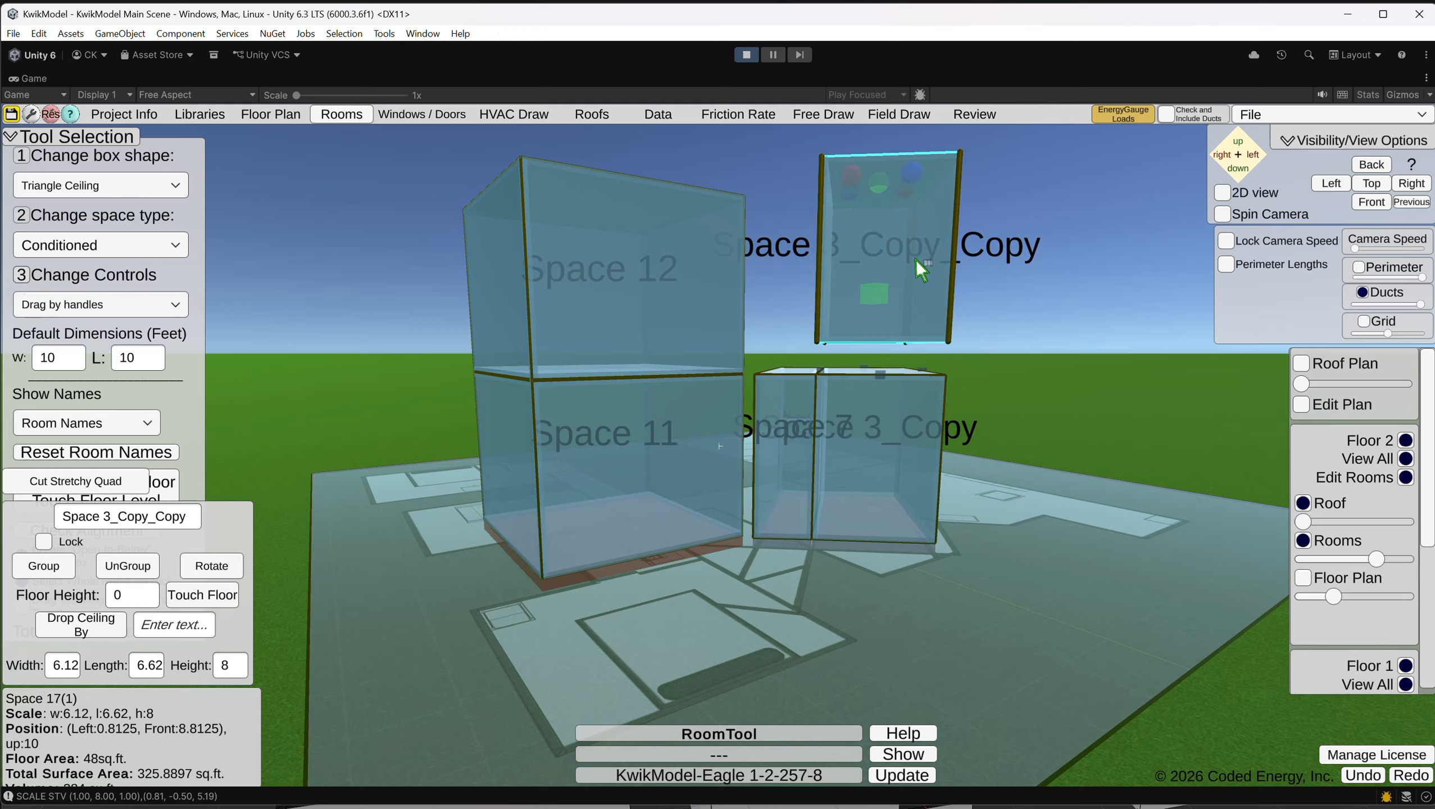
{"action": "left_click", "coordinate": [870, 387]}
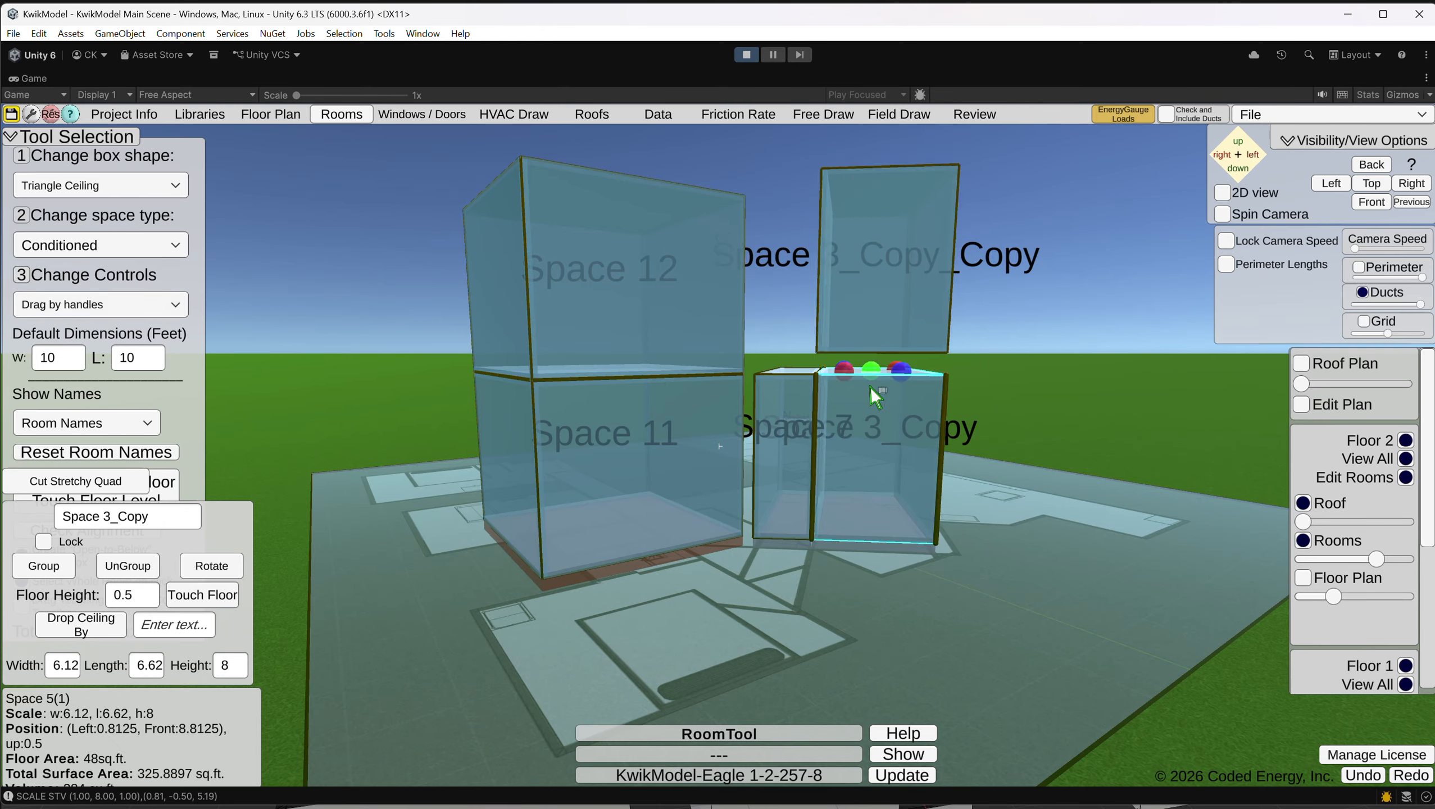
Stretch the height of Space 3_Copy until it meets the underside of Space 3_Copy_Copy, and inspect the stack from all sides.
{"action": "key", "text": "3"}
{"action": "left_click_drag", "start_coordinate": [886, 312], "coordinate": [893, 283]}
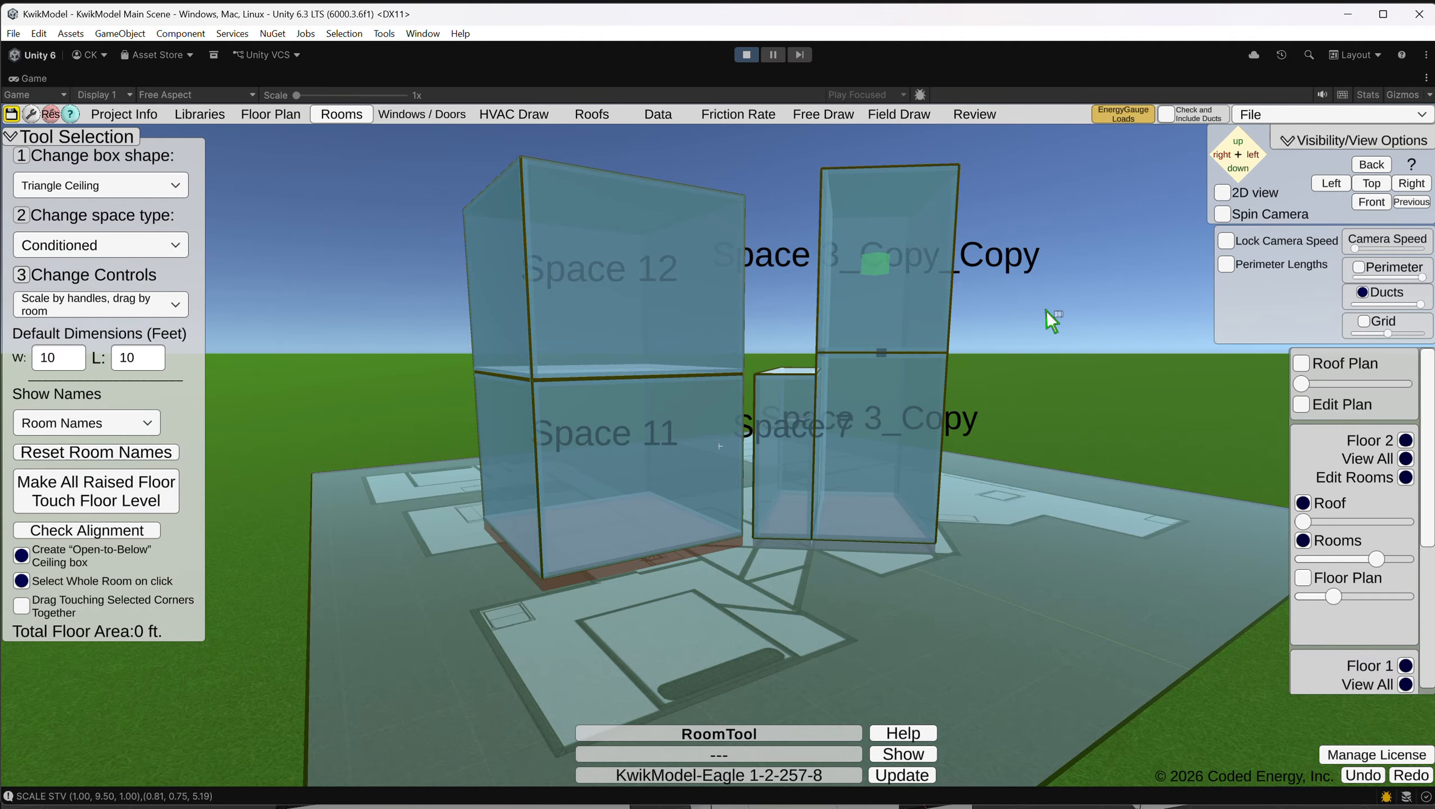
{"action": "right_click_drag", "start_coordinate": [1046, 311], "coordinate": [911, 406]}
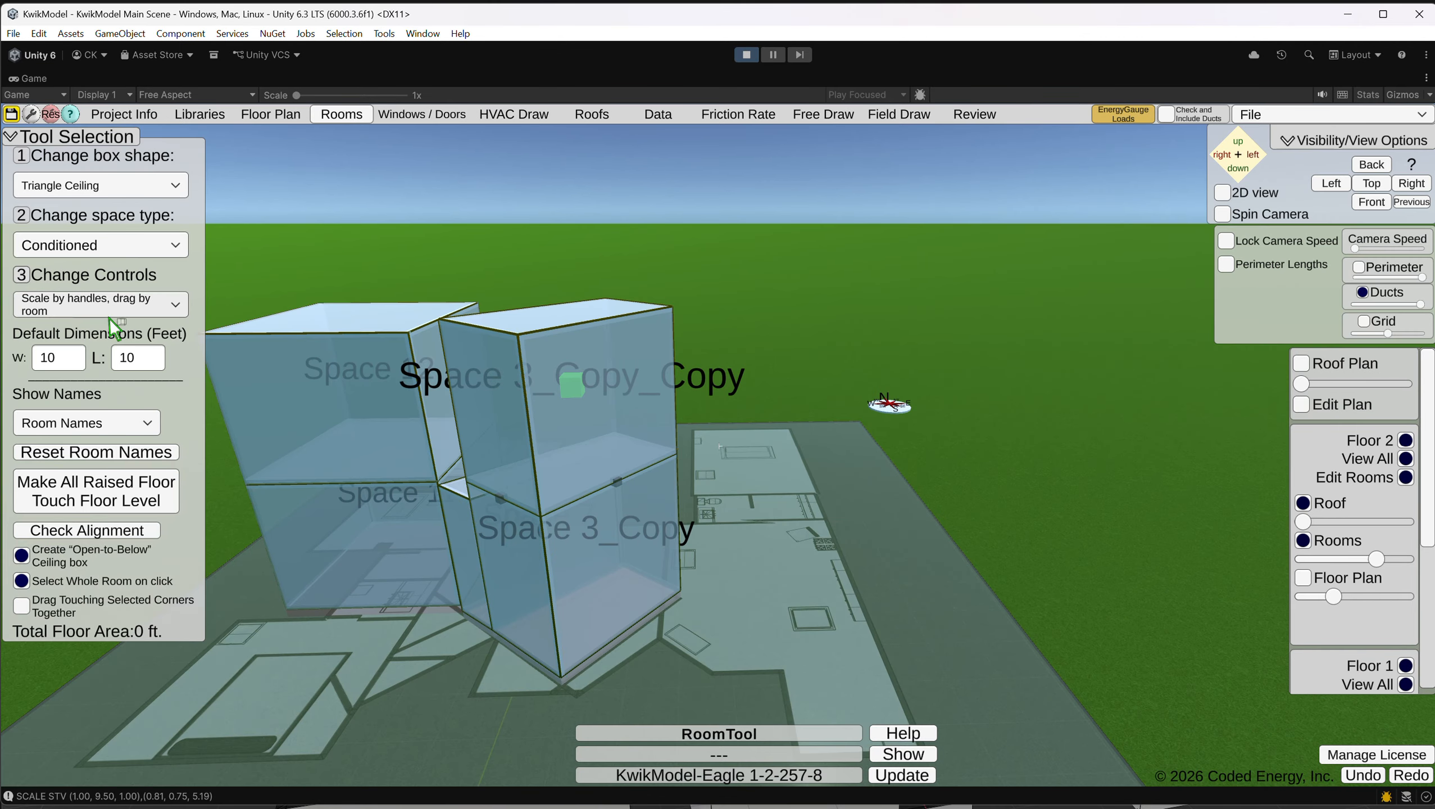
{"action": "right_click_drag", "start_coordinate": [509, 340], "coordinate": [963, 397]}
{"action": "right_click_drag", "start_coordinate": [500, 418], "coordinate": [702, 621]}
{"action": "middle_click_drag", "start_coordinate": [699, 612], "coordinate": [3, 732]}
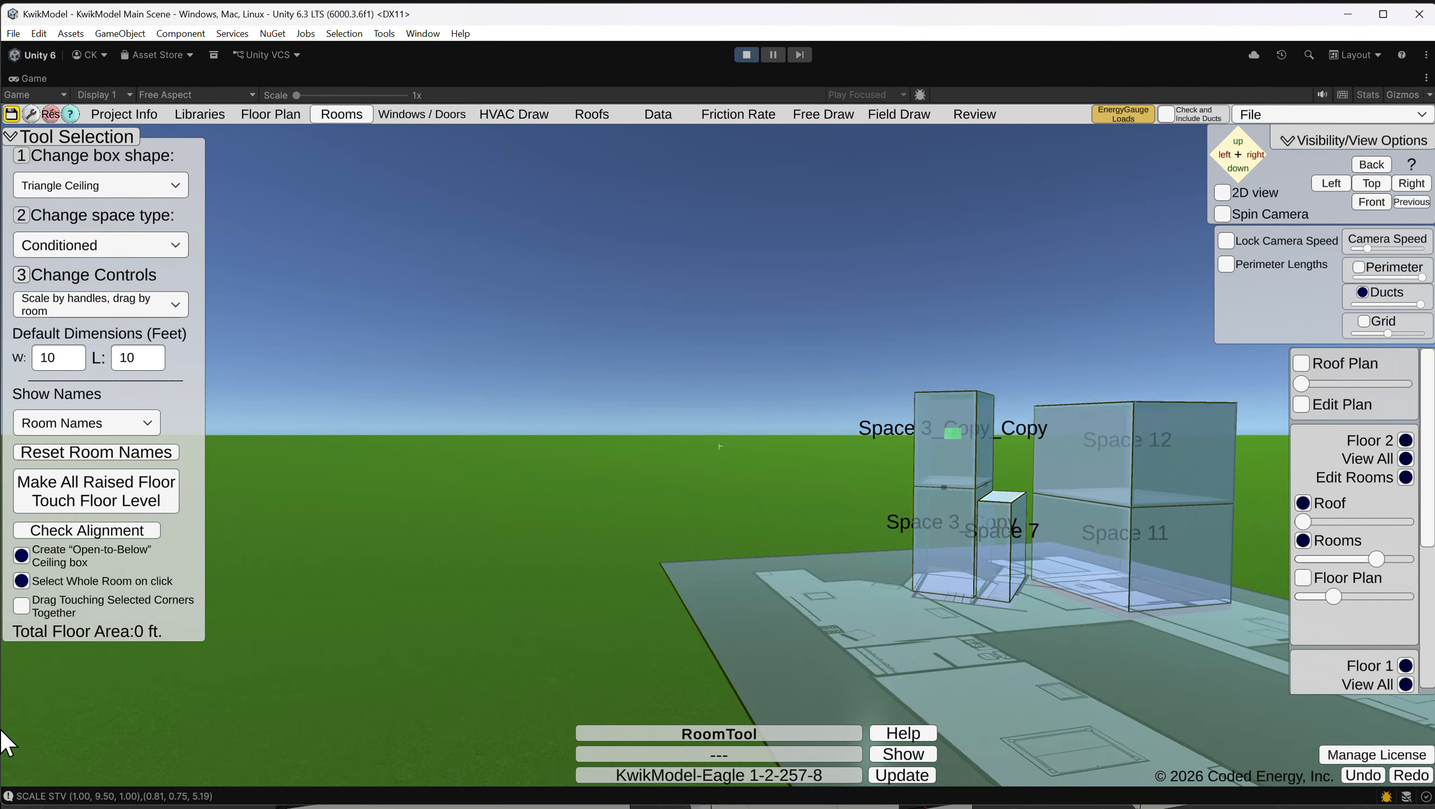
Examine the joint between Space 3_Copy and Space 3_Copy_Copy from close and low viewpoints.
{"action": "scroll", "coordinate": [848, 574], "scroll_direction": "up", "scroll_amount": 3}
{"action": "middle_click_drag", "start_coordinate": [1300, 600], "coordinate": [742, 514]}
{"action": "scroll", "coordinate": [742, 515], "scroll_direction": "up", "scroll_amount": 3}
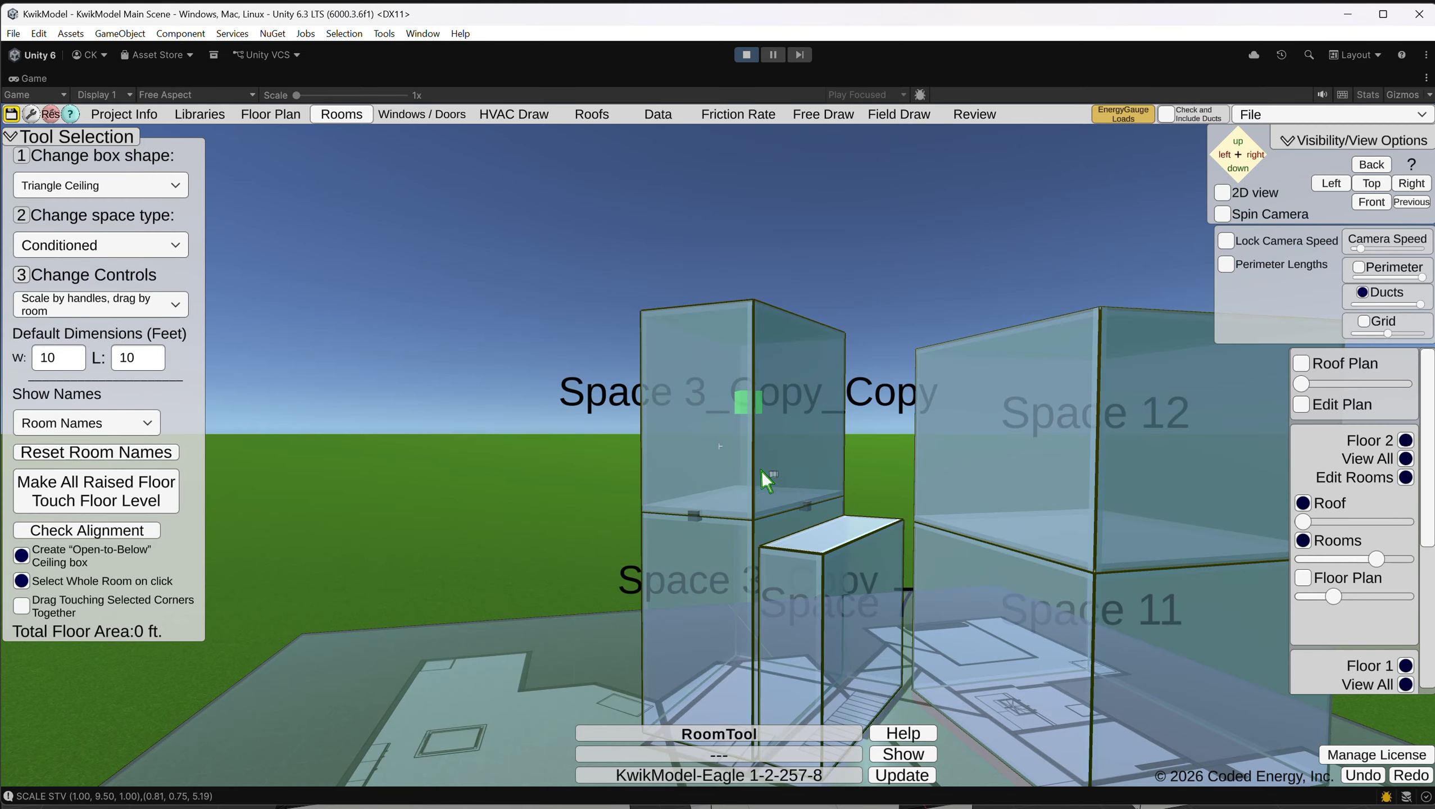
{"action": "scroll", "coordinate": [785, 479], "scroll_direction": "up", "scroll_amount": 5}
{"action": "scroll", "coordinate": [794, 484], "scroll_direction": "down", "scroll_amount": 5}
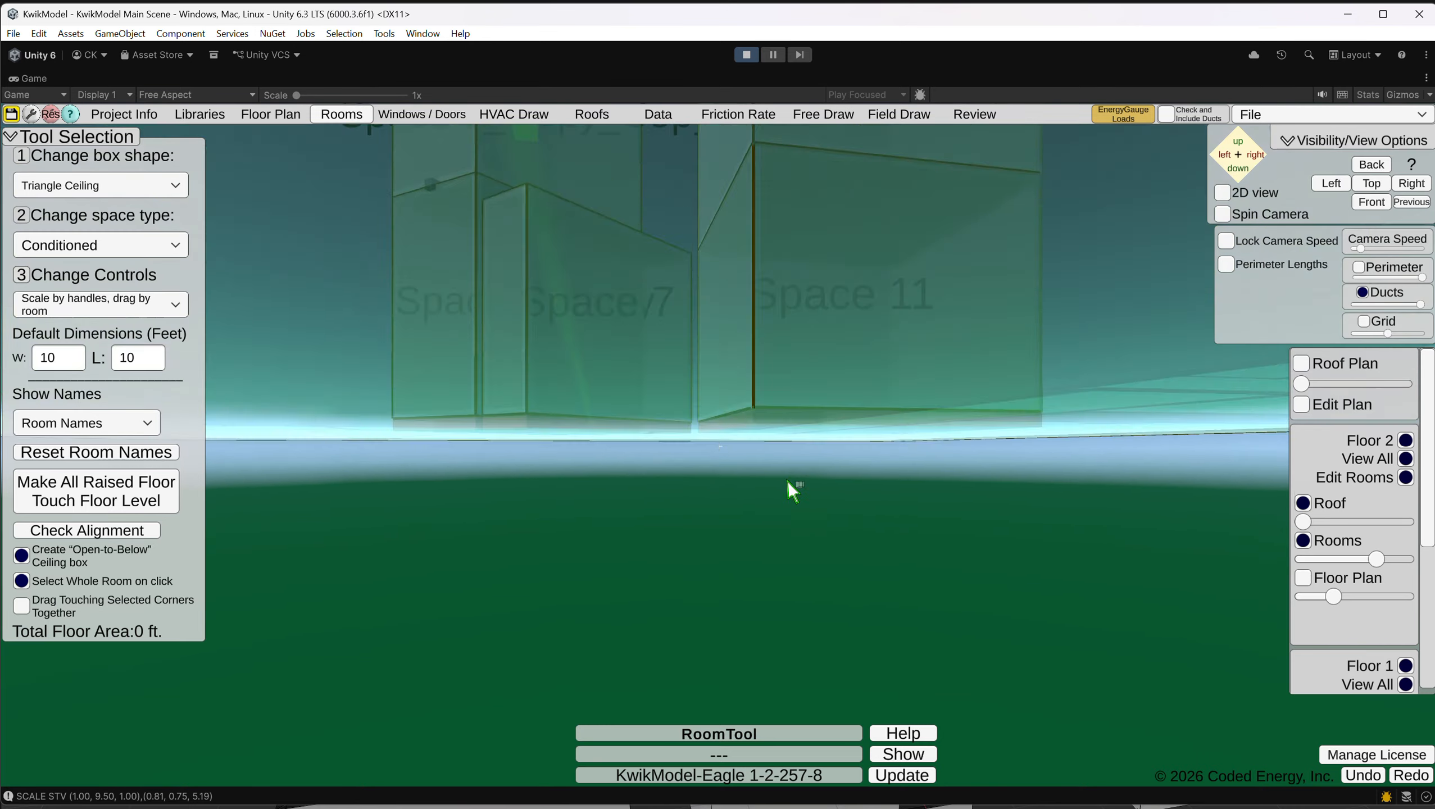
{"action": "key", "text": "w"}
{"action": "key", "text": "a"}
{"action": "key", "text": "s"}
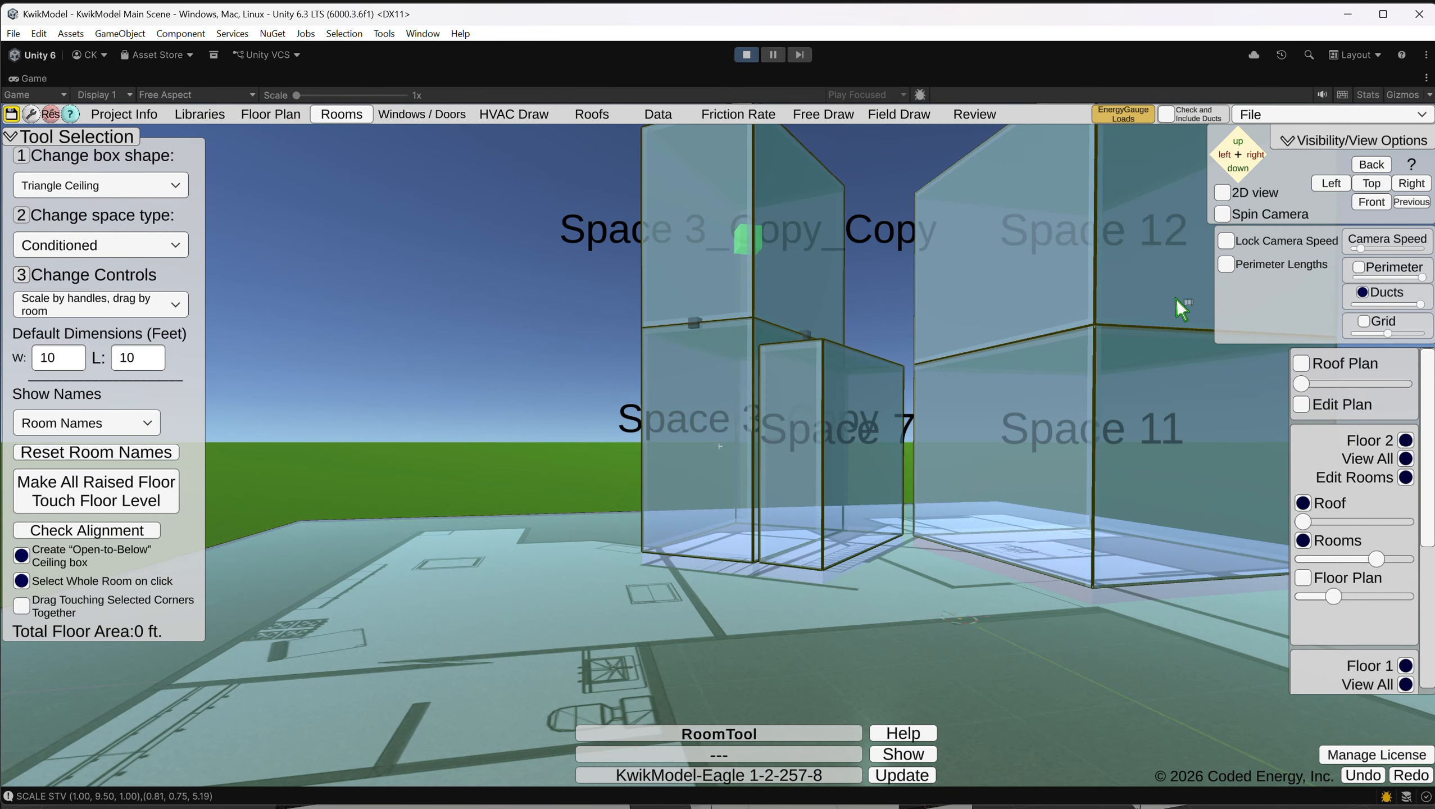
{"action": "scroll", "coordinate": [1066, 446], "scroll_direction": "down", "scroll_amount": 4}
{"action": "key", "text": "a"}
{"action": "key", "text": "w"}
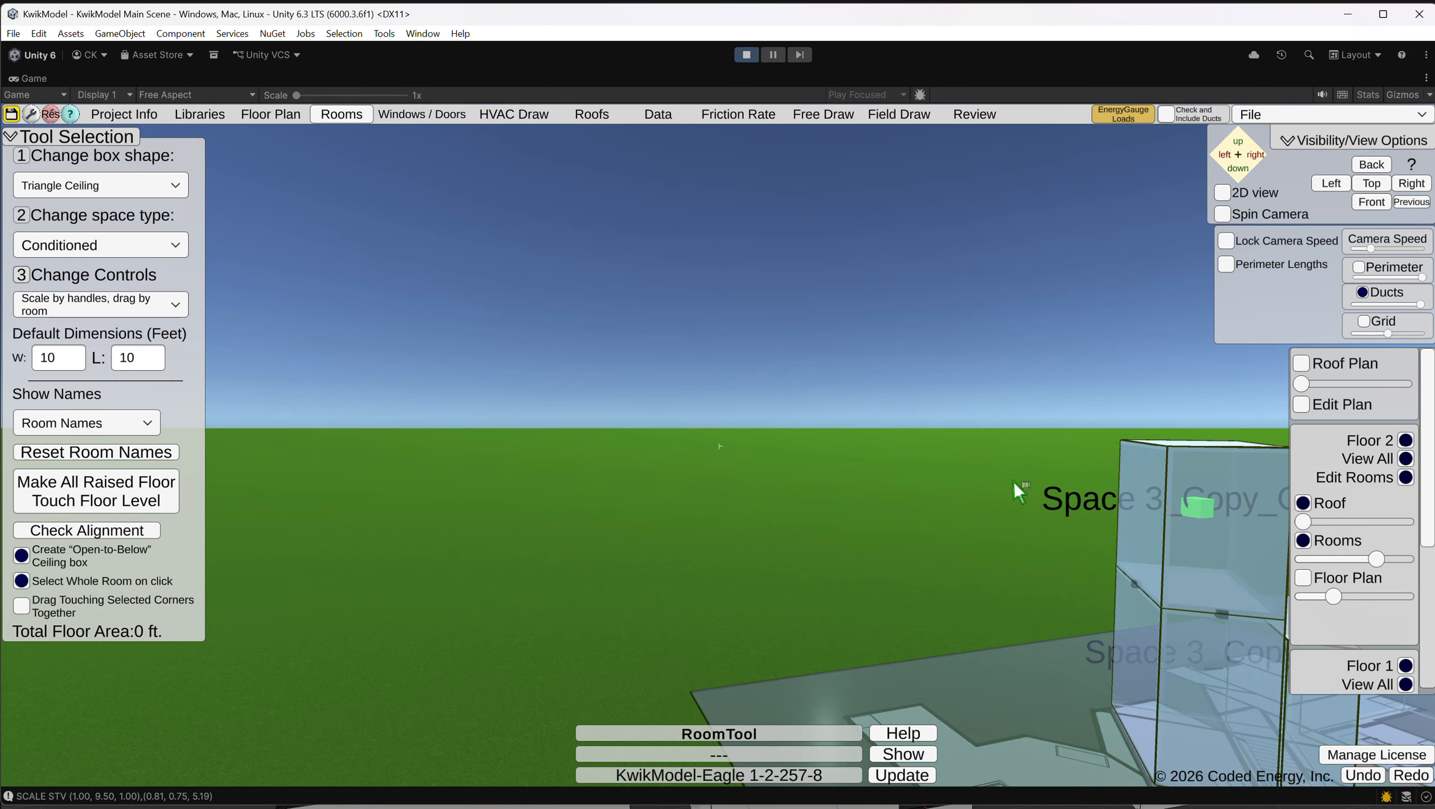
{"action": "middle_click_drag", "start_coordinate": [999, 457], "coordinate": [773, 404]}
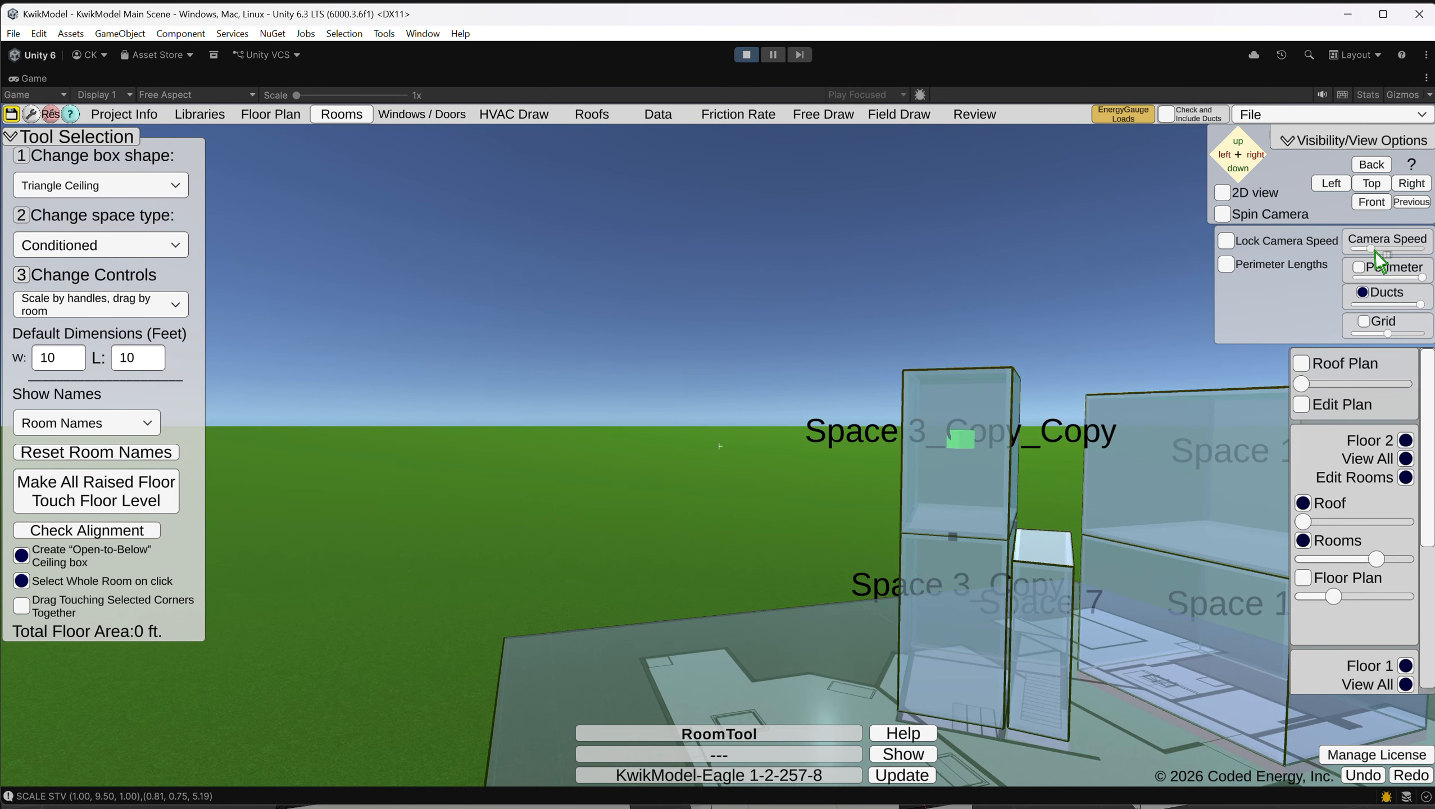
Reduce the camera speed and inspect the stacked rooms alongside Spaces 7, 11 and 12 from several sides and from above.
{"action": "left_click_drag", "start_coordinate": [1374, 252], "coordinate": [1364, 251]}
{"action": "key", "text": "d"}
{"action": "key", "text": "w"}
{"action": "key", "text": "a"}
{"action": "key", "text": "s"}
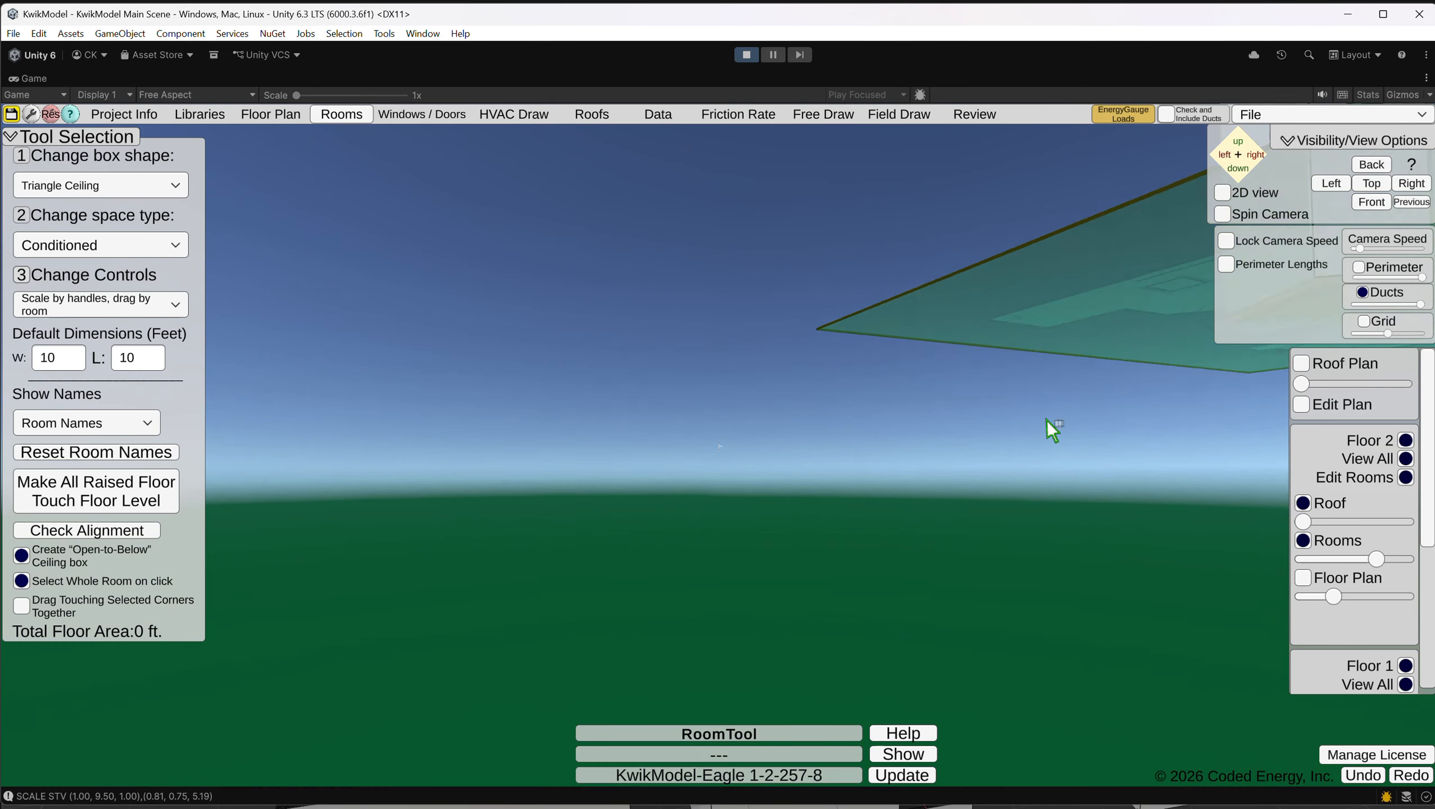
{"action": "key", "text": "d"}
{"action": "key", "text": "w"}
{"action": "key", "text": "s"}
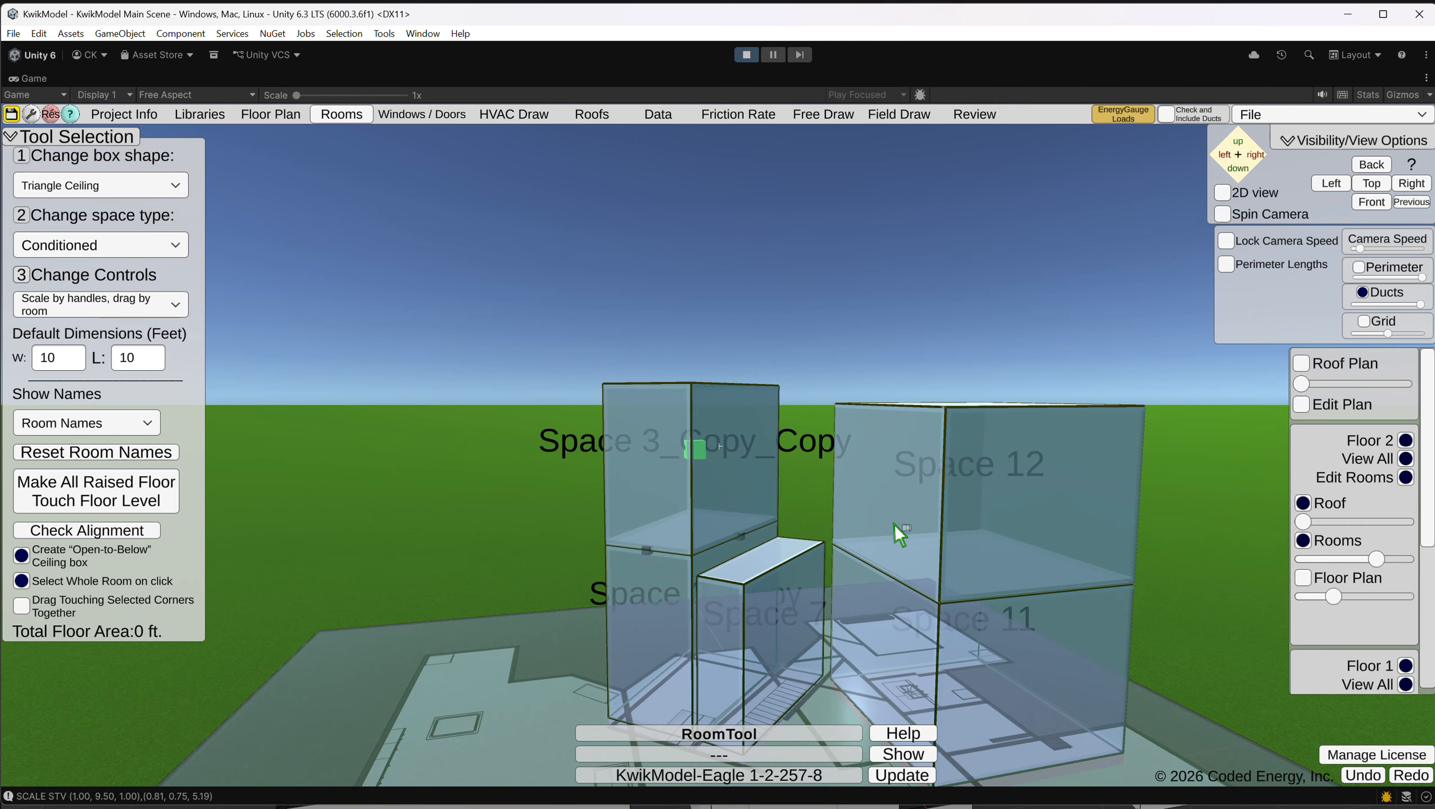
{"action": "middle_click_drag", "start_coordinate": [895, 525], "coordinate": [910, 473]}
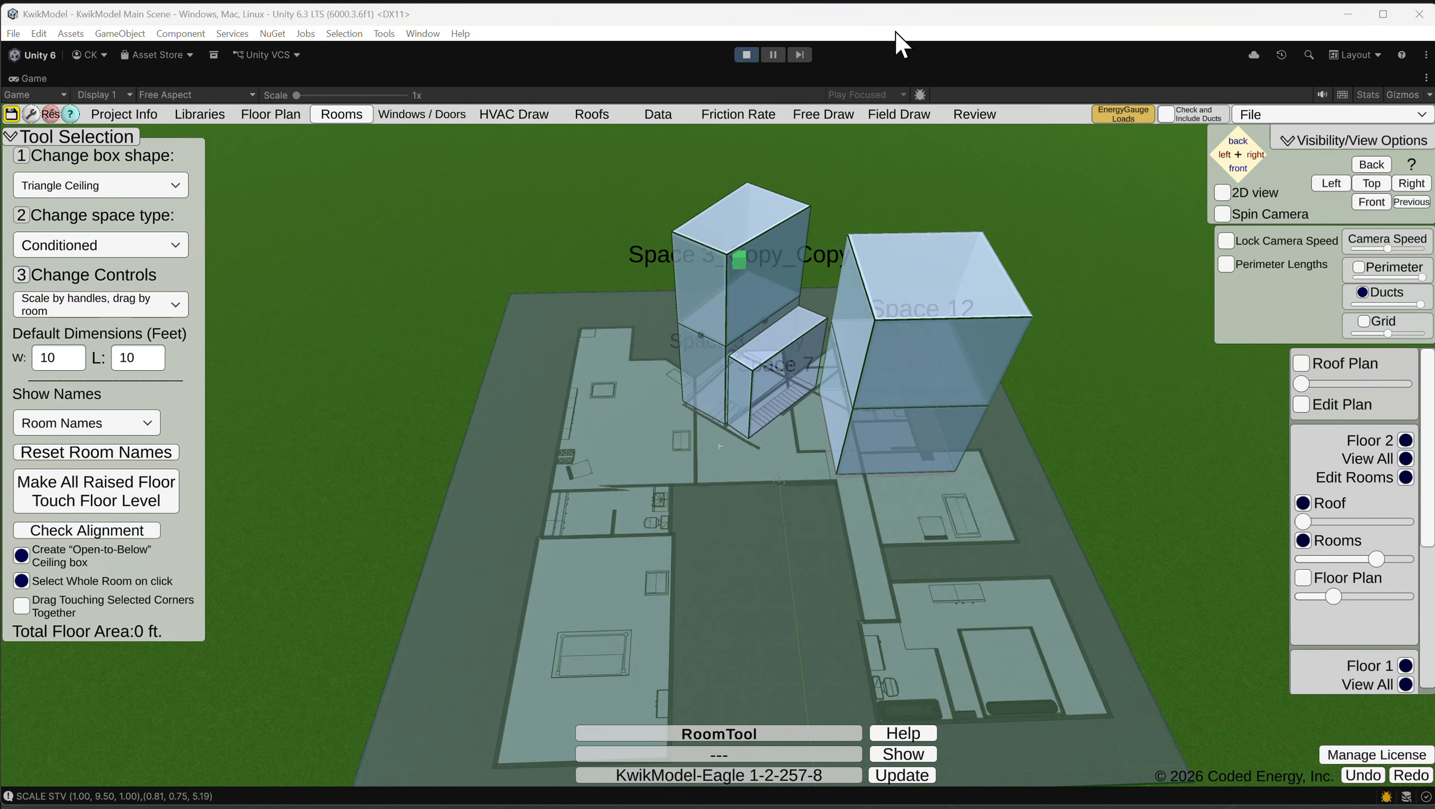
{"action": "middle_click_drag", "start_coordinate": [812, 414], "coordinate": [746, 462]}
{"action": "scroll", "coordinate": [746, 462], "scroll_direction": "up", "scroll_amount": 4}
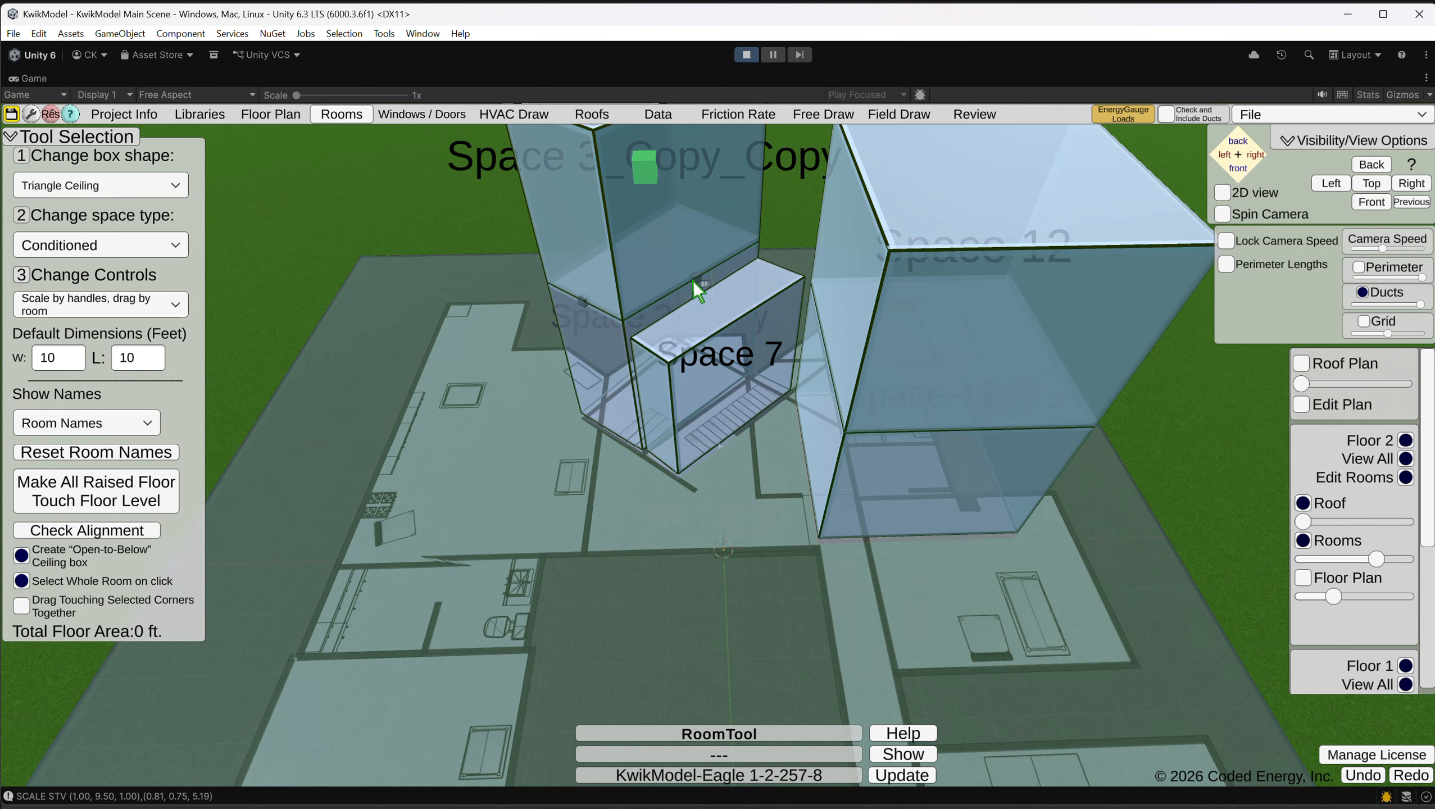
{"action": "scroll", "coordinate": [620, 250], "scroll_direction": "down", "scroll_amount": 5}
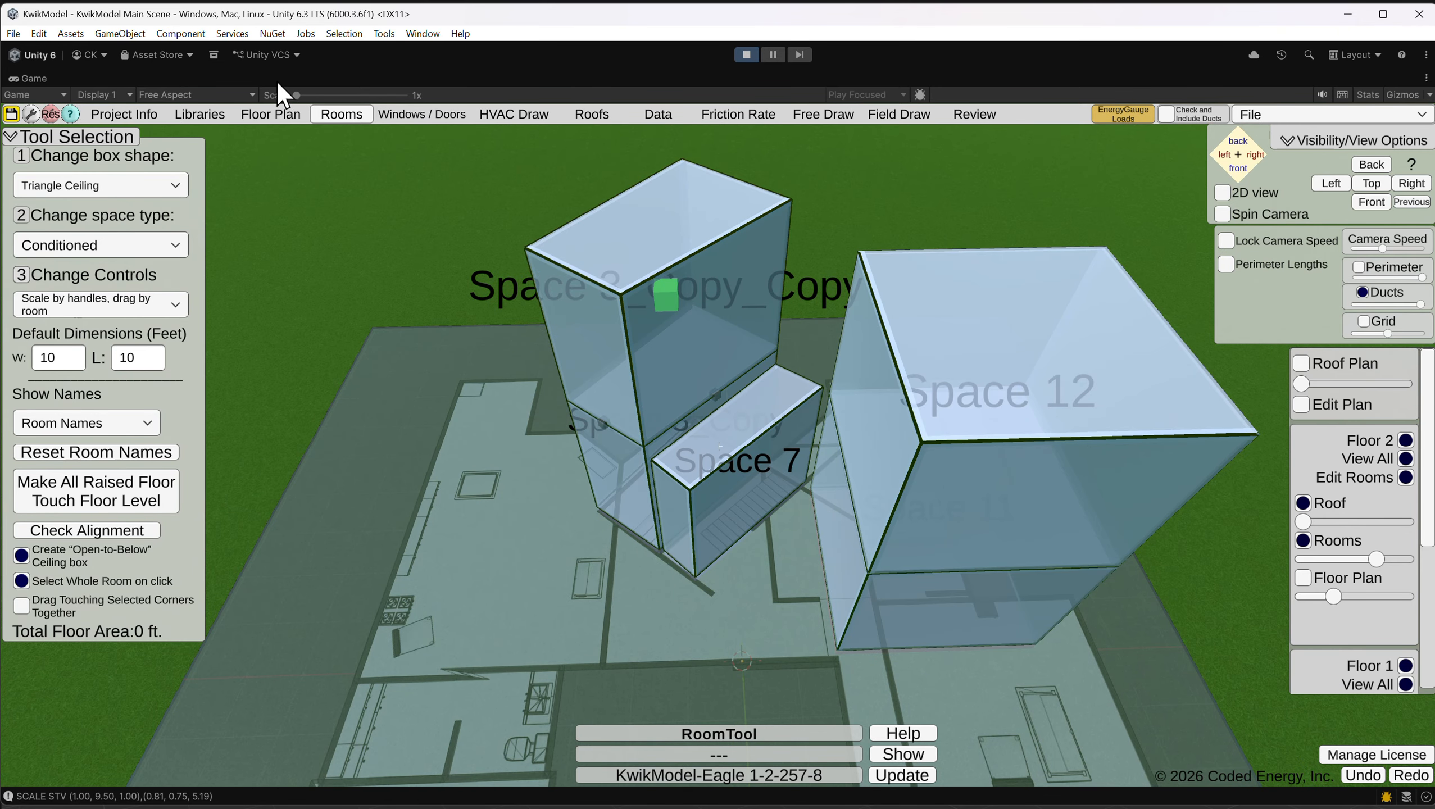
Move Space 7 clear of the stack to Right 0.375, Front 1.25, and check both stacked rooms' properties.
{"action": "left_click", "coordinate": [753, 487]}
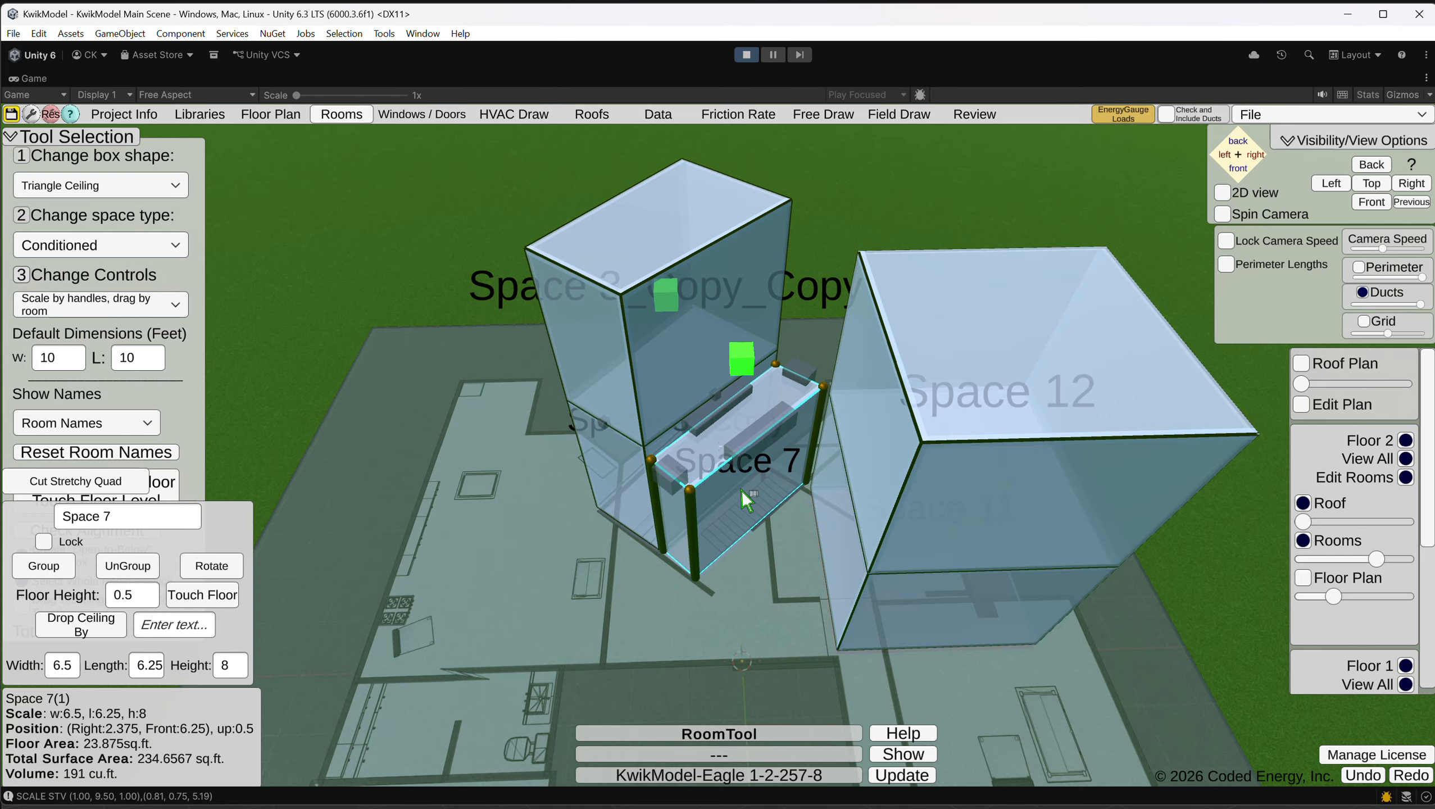
{"action": "left_click_drag", "start_coordinate": [730, 508], "coordinate": [695, 590]}
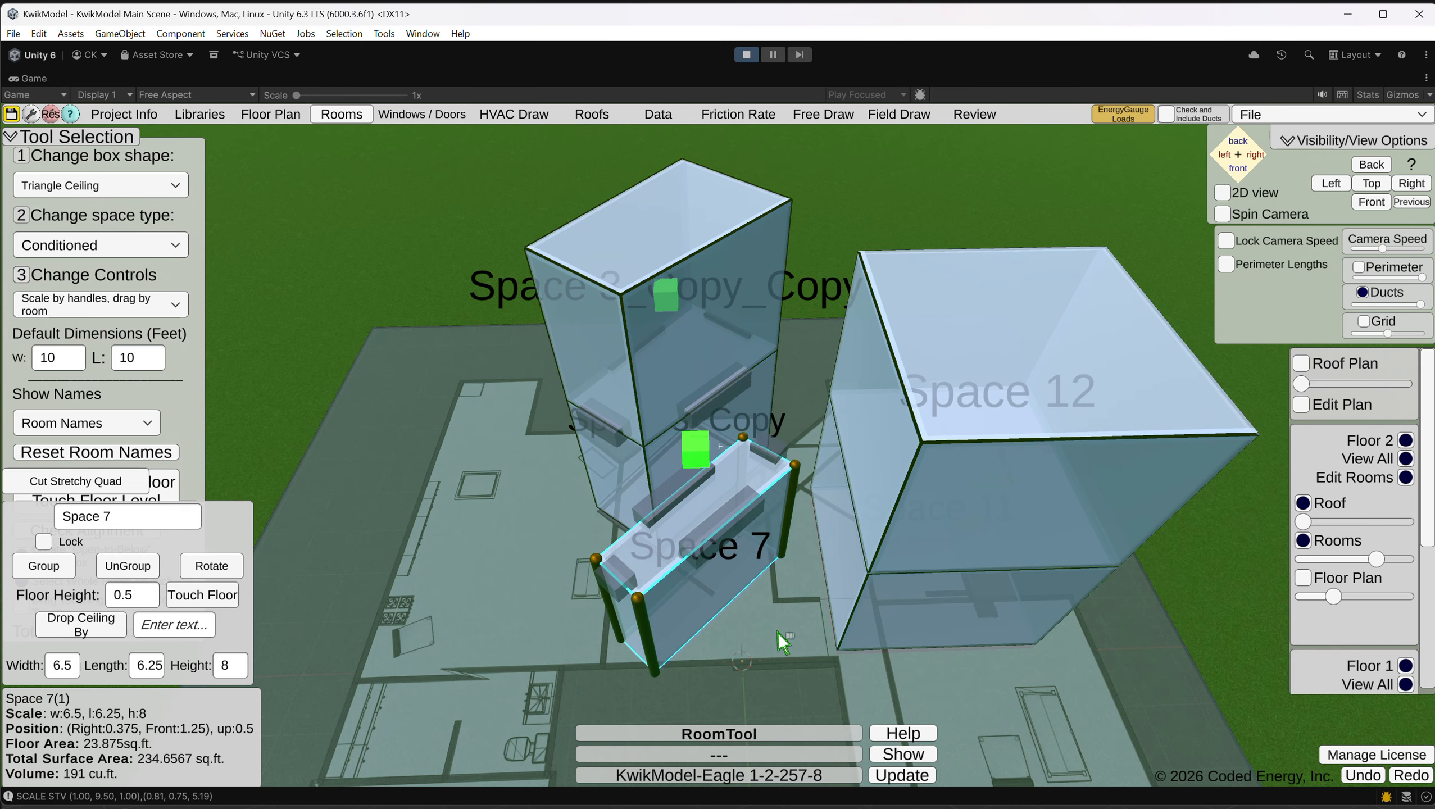
{"action": "left_click", "coordinate": [798, 632]}
{"action": "right_click_drag", "start_coordinate": [809, 631], "coordinate": [864, 520]}
{"action": "left_click", "coordinate": [834, 452]}
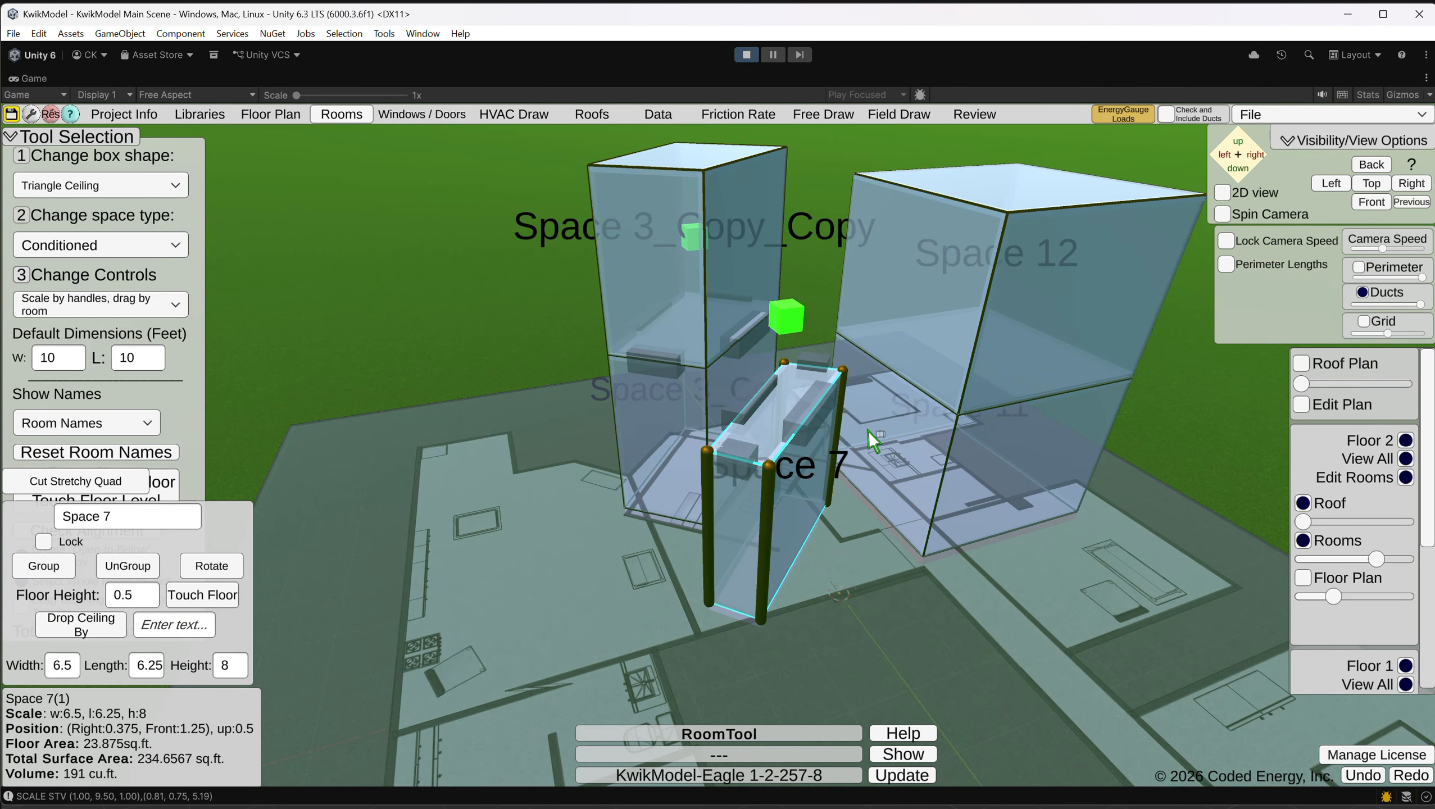
{"action": "right_click_drag", "start_coordinate": [867, 430], "coordinate": [854, 257]}
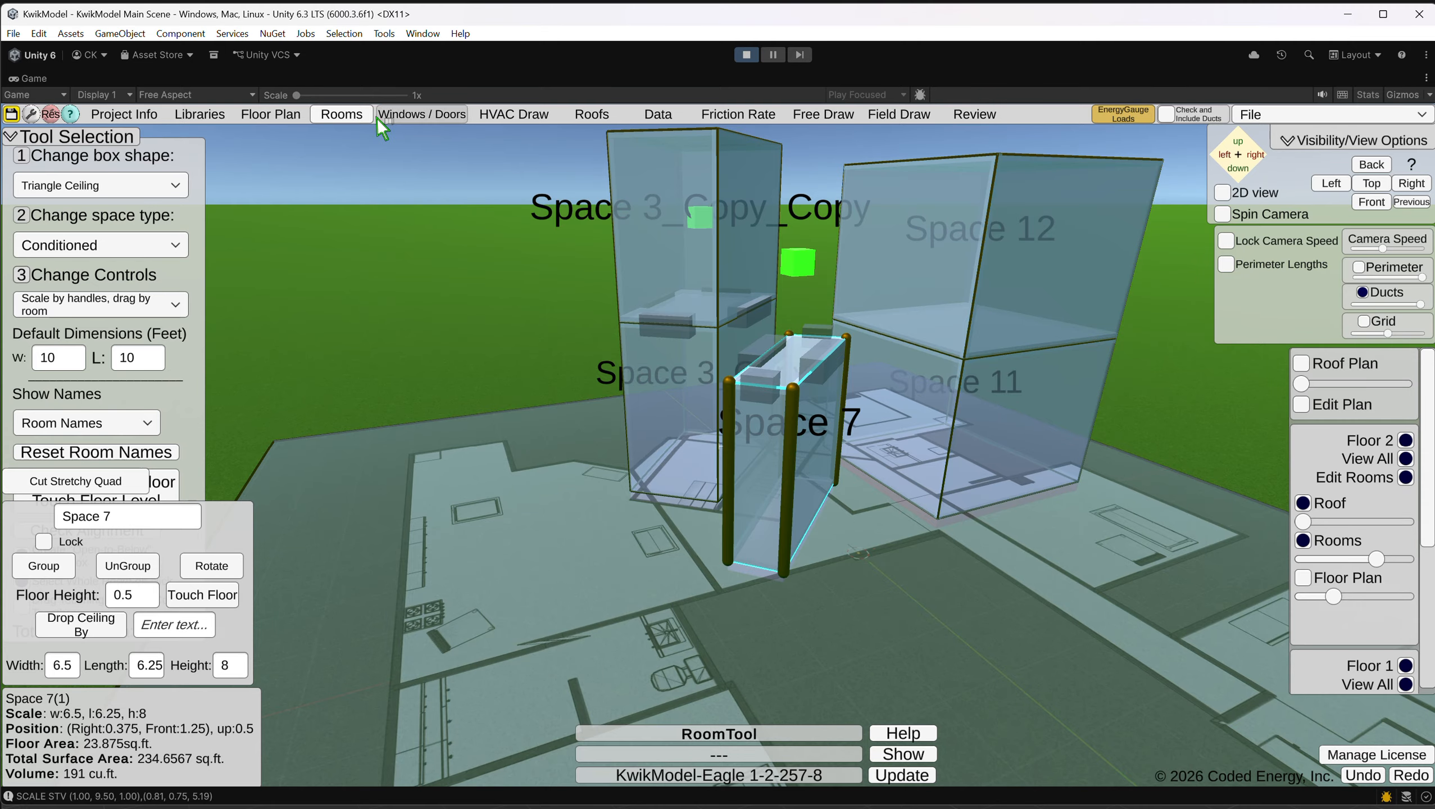
{"action": "left_click", "coordinate": [657, 262]}
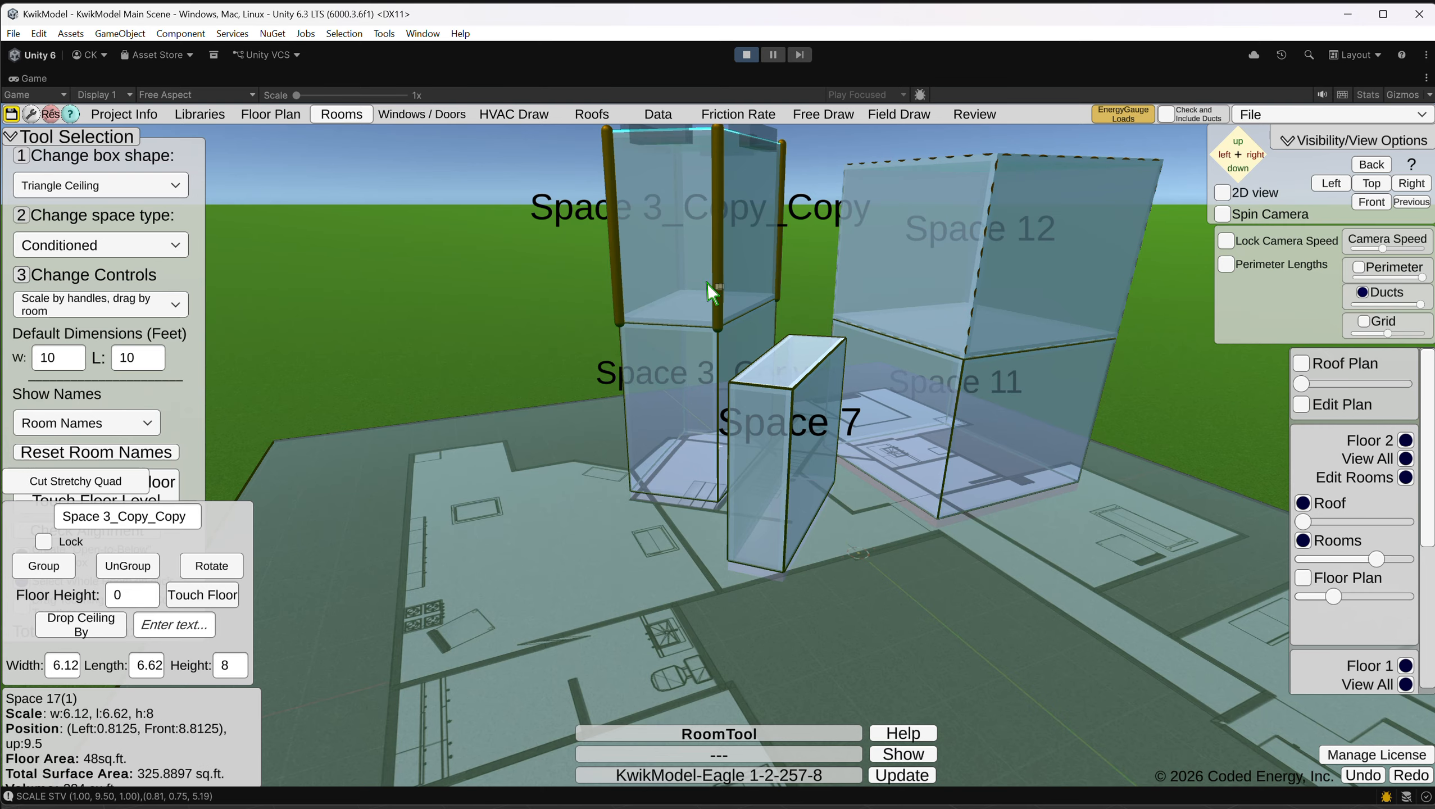
{"action": "left_click", "coordinate": [698, 380]}
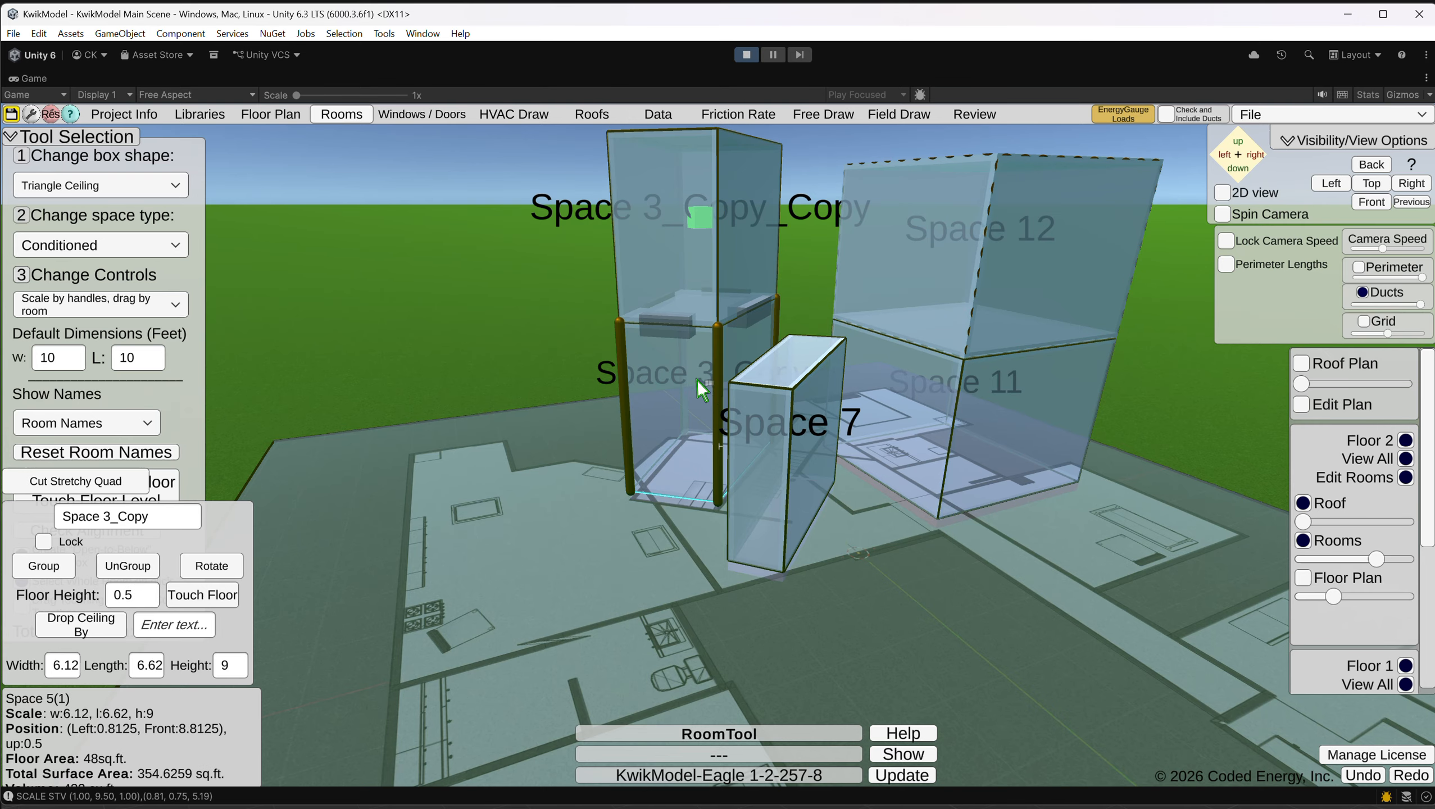
Set the box shape to Rectangle Room, and place and delete a 10 by 10 ft trial room on Floor 2.
{"action": "left_click", "coordinate": [142, 190]}
{"action": "left_click", "coordinate": [113, 212]}
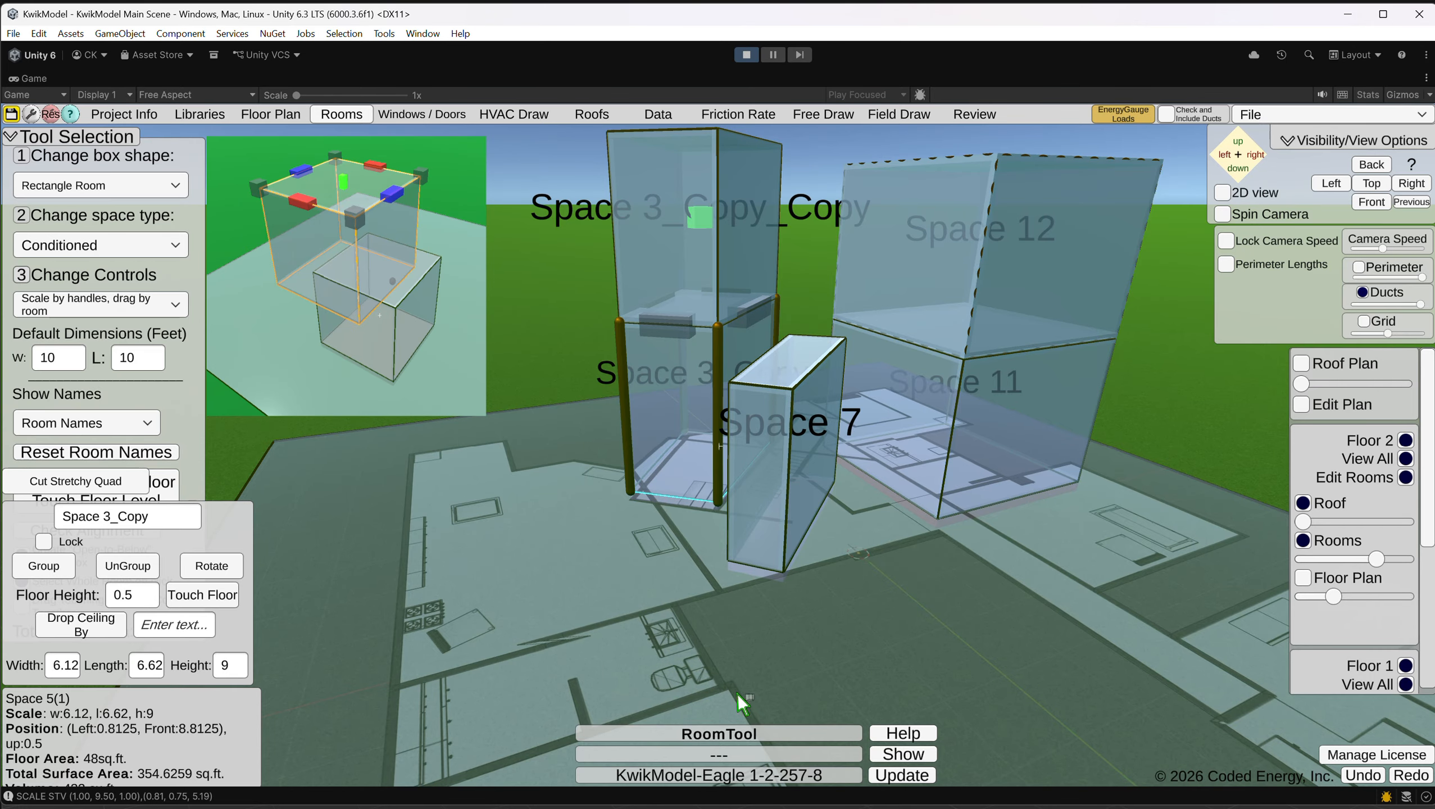
{"action": "left_click", "coordinate": [440, 581]}
{"action": "scroll", "coordinate": [500, 572], "scroll_direction": "down", "scroll_amount": 3}
{"action": "scroll", "coordinate": [501, 571], "scroll_direction": "down", "scroll_amount": 2}
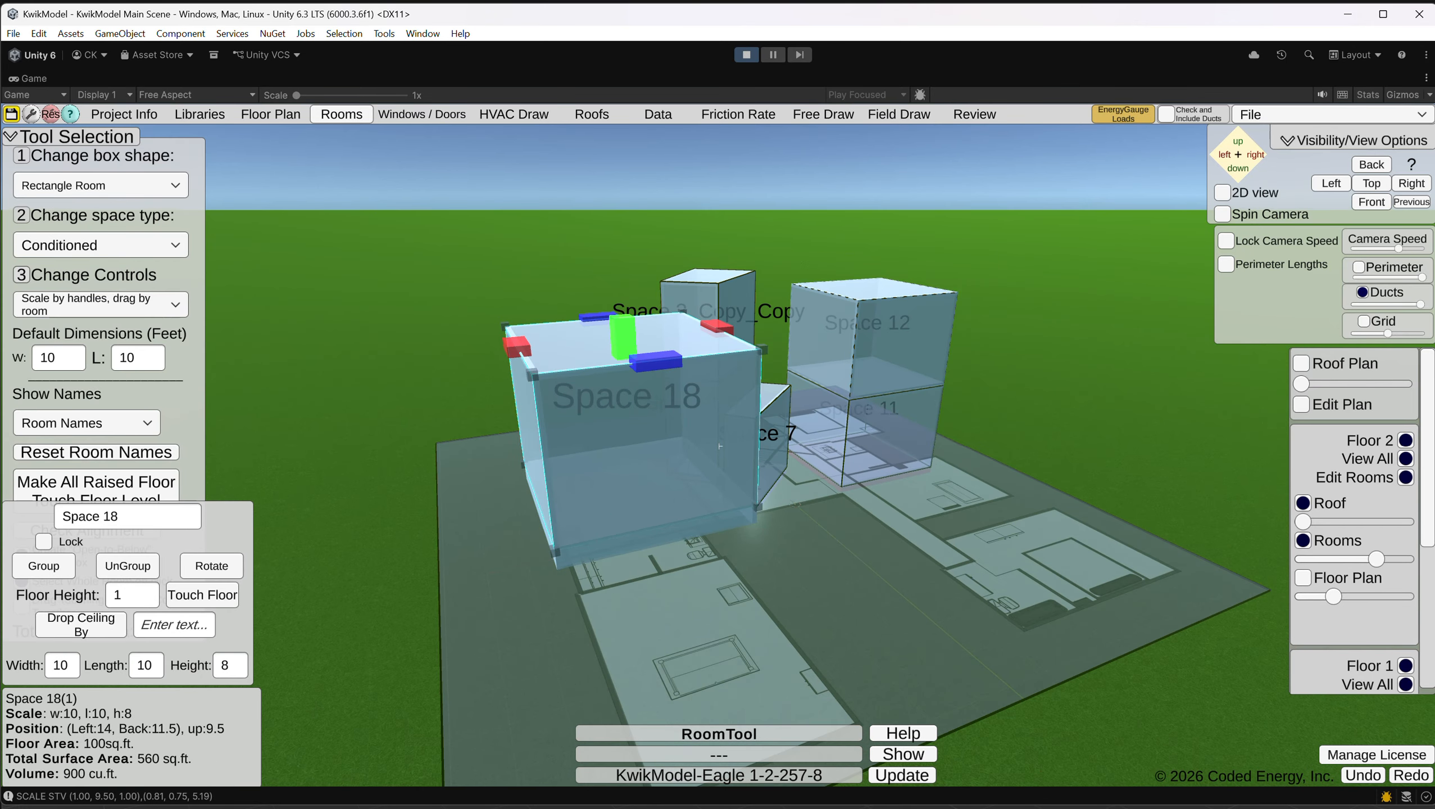
Turn off room editing for Floor 2, try placing rectangle rooms on Floor 1, and close all error messages.
{"action": "left_click", "coordinate": [1405, 459]}
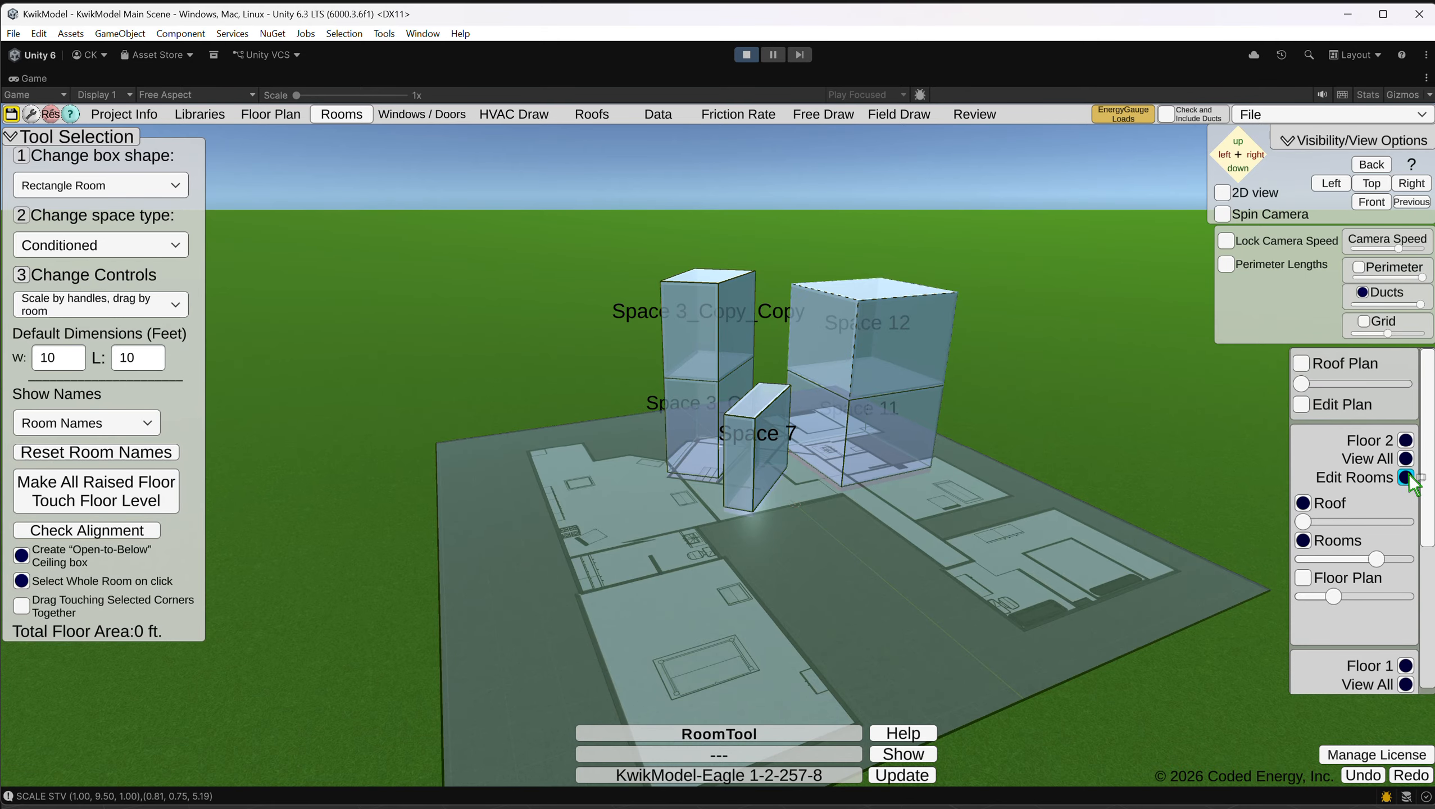
{"action": "left_click", "coordinate": [1407, 478]}
{"action": "left_click", "coordinate": [640, 604]}
{"action": "left_click", "coordinate": [823, 571]}
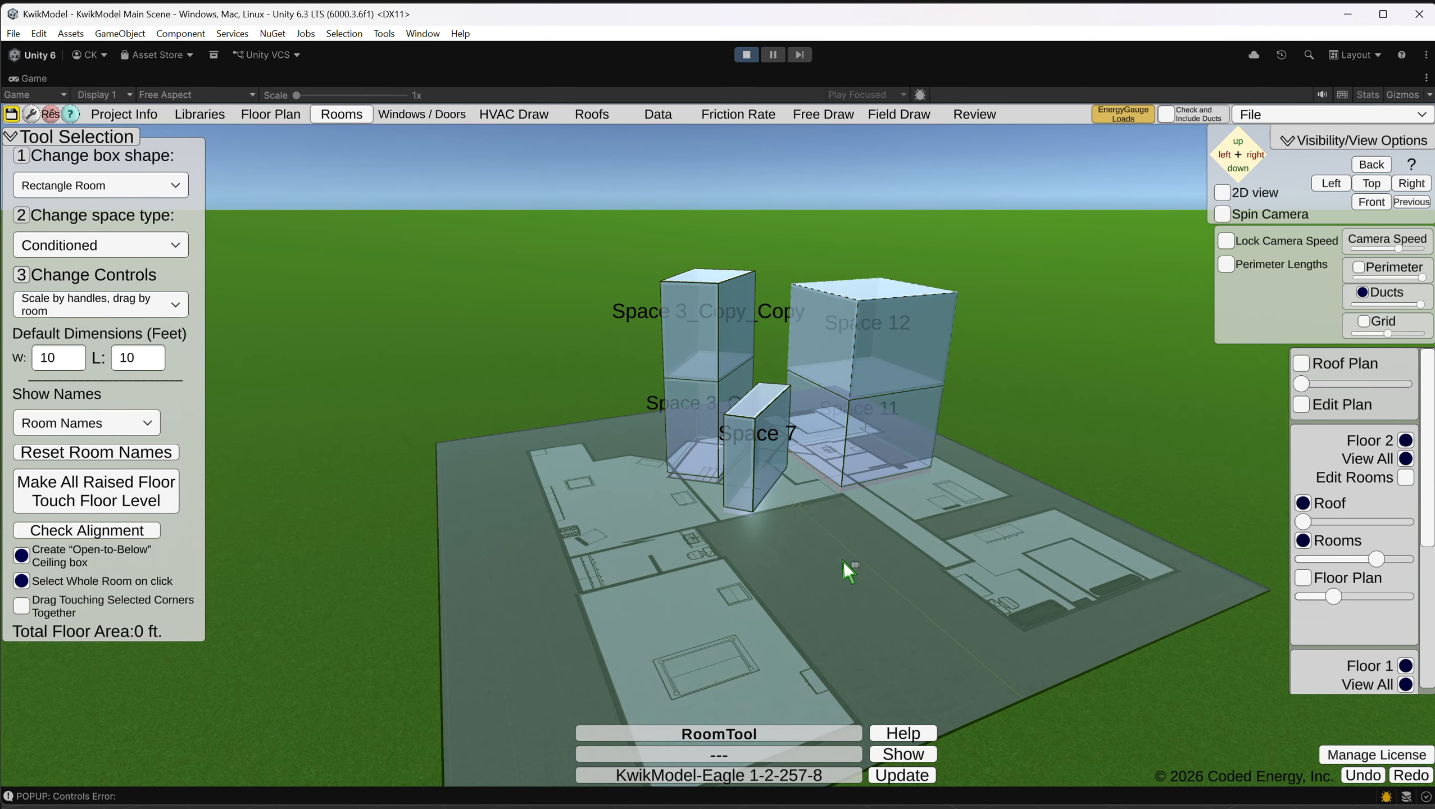
{"action": "scroll", "coordinate": [1362, 487], "scroll_direction": "down", "scroll_amount": 5}
{"action": "scroll", "coordinate": [1076, 527], "scroll_direction": "down", "scroll_amount": 2}
{"action": "left_click", "coordinate": [765, 568]}
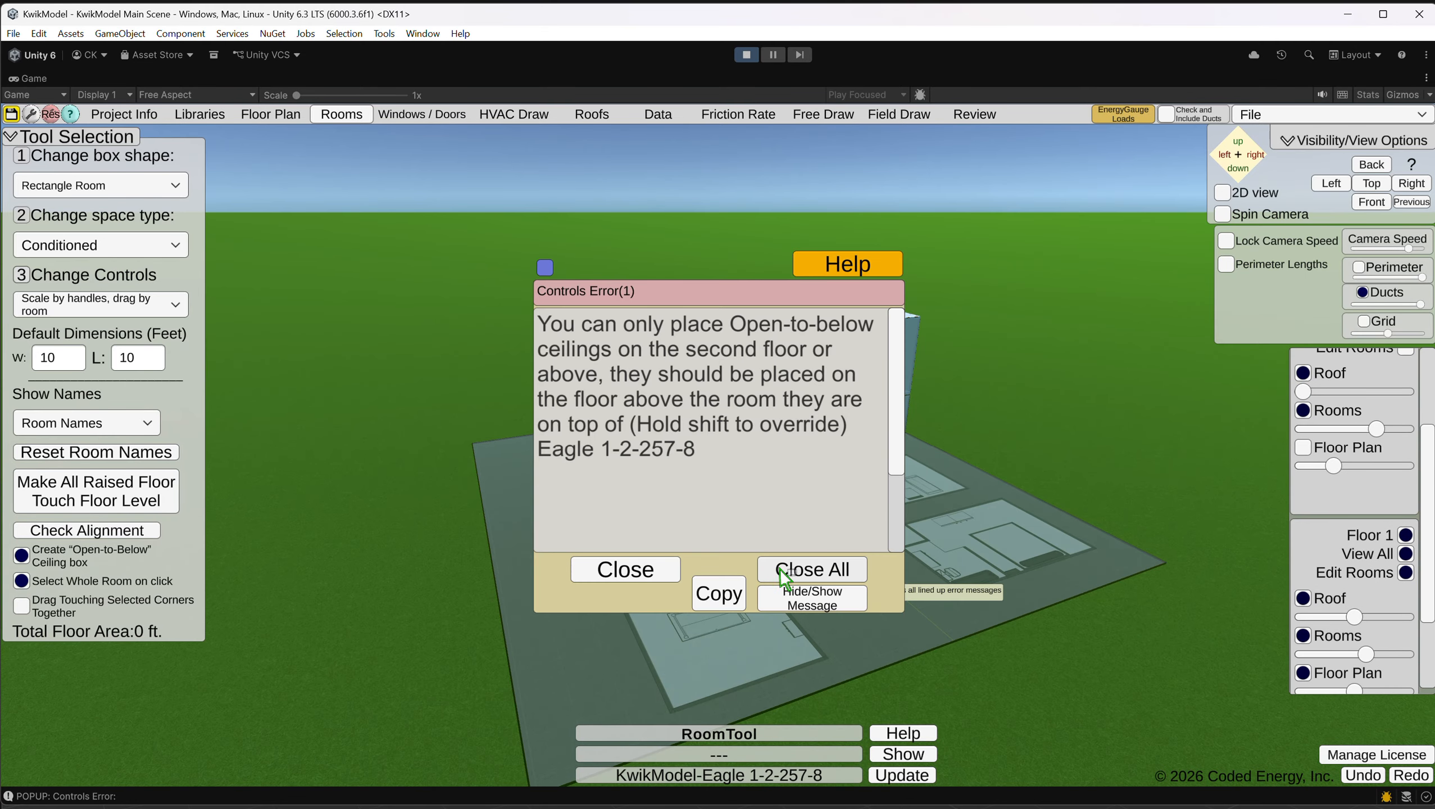
{"action": "left_click", "coordinate": [786, 569]}
Turn off the open-to-below ceiling option and place a 10 by 10 ft Rectangle Room over the Floor 1 plan.
{"action": "left_click", "coordinate": [65, 184]}
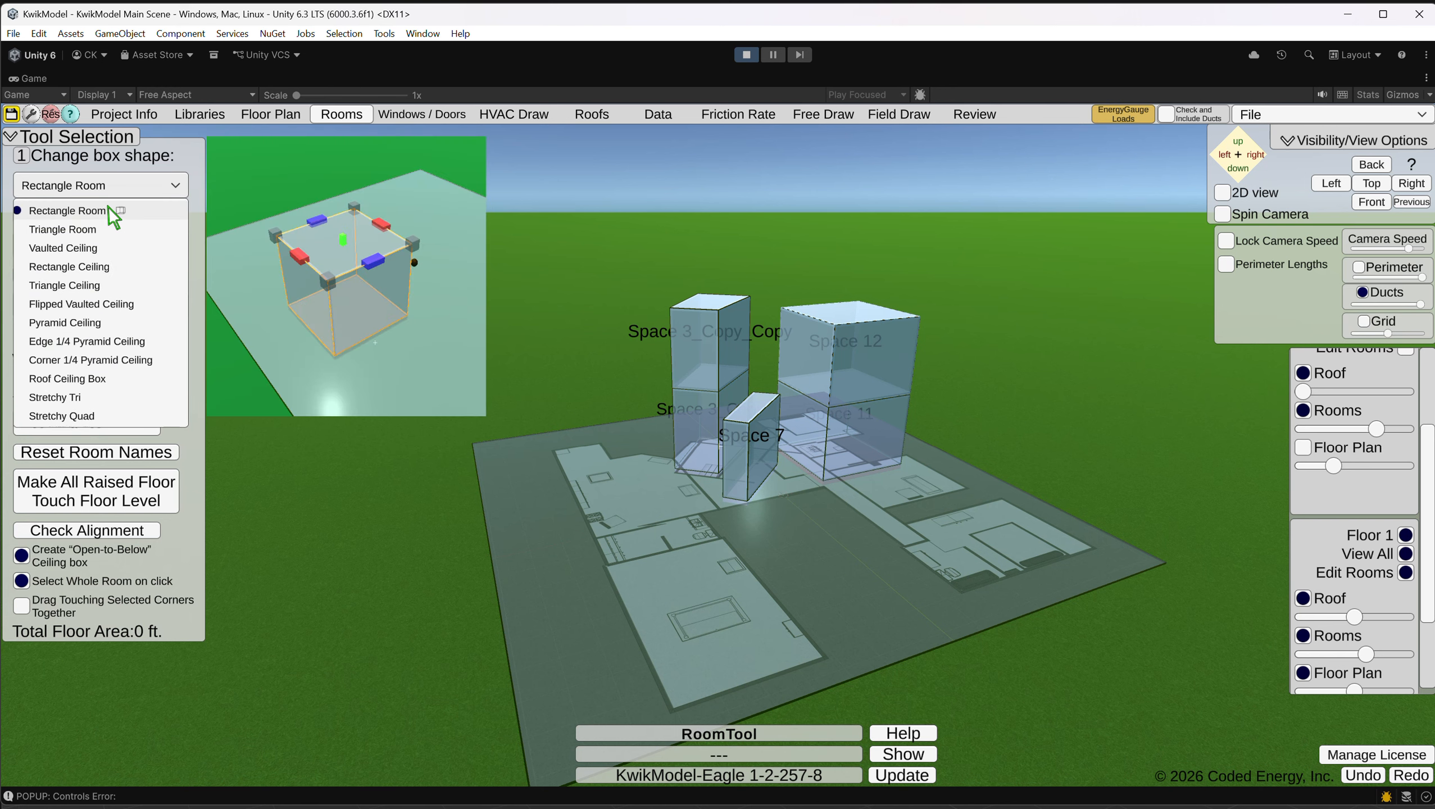
{"action": "left_click", "coordinate": [111, 229]}
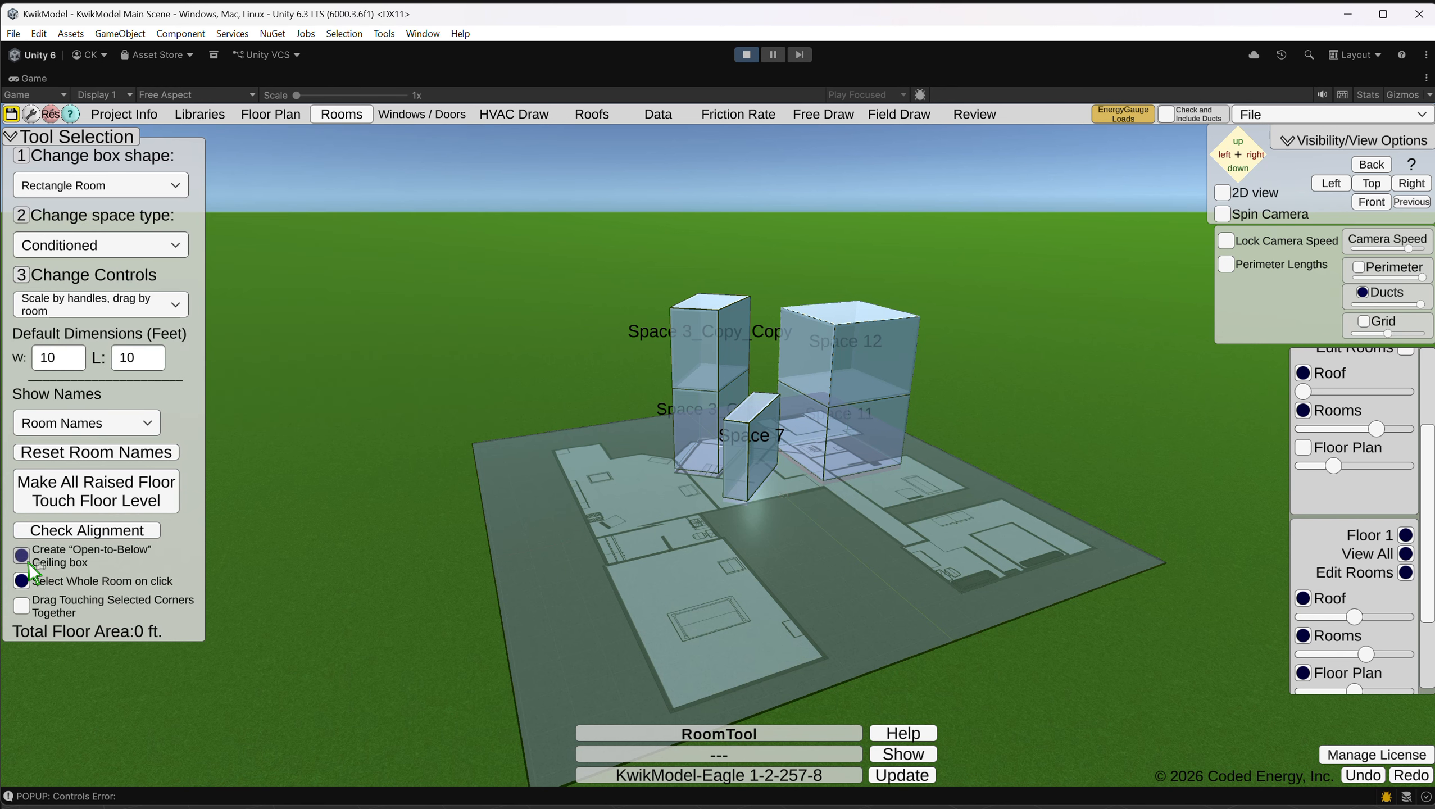
{"action": "left_click", "coordinate": [617, 560]}
{"action": "right_click_drag", "start_coordinate": [641, 555], "coordinate": [606, 509]}
{"action": "scroll", "coordinate": [606, 509], "scroll_direction": "up", "scroll_amount": 5}
{"action": "scroll", "coordinate": [447, 518], "scroll_direction": "down", "scroll_amount": 10}
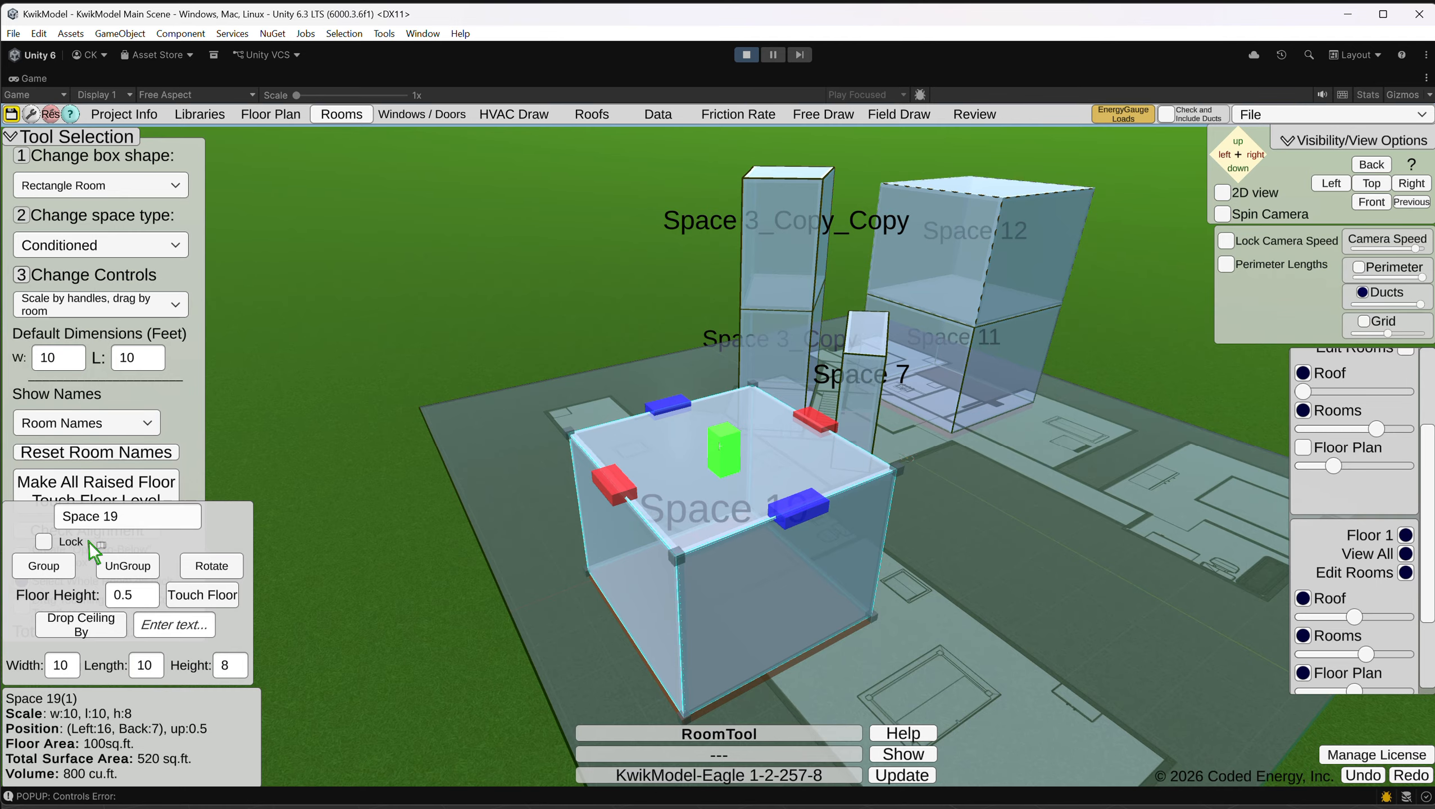
Place a 10 by 10 ft Rectangle Ceiling box above Space 19 and align it with the room below.
{"action": "left_click", "coordinate": [101, 186]}
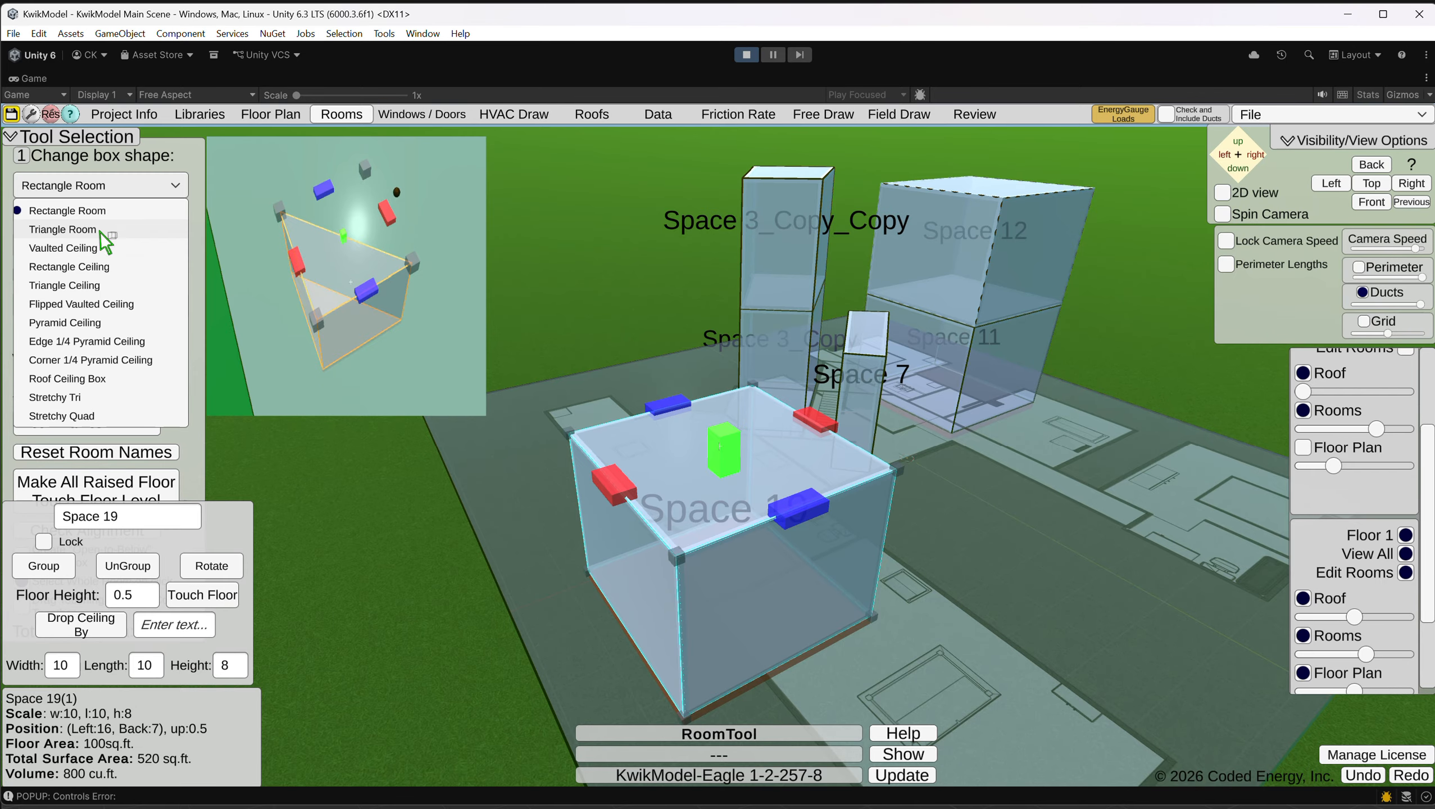
{"action": "left_click", "coordinate": [70, 266]}
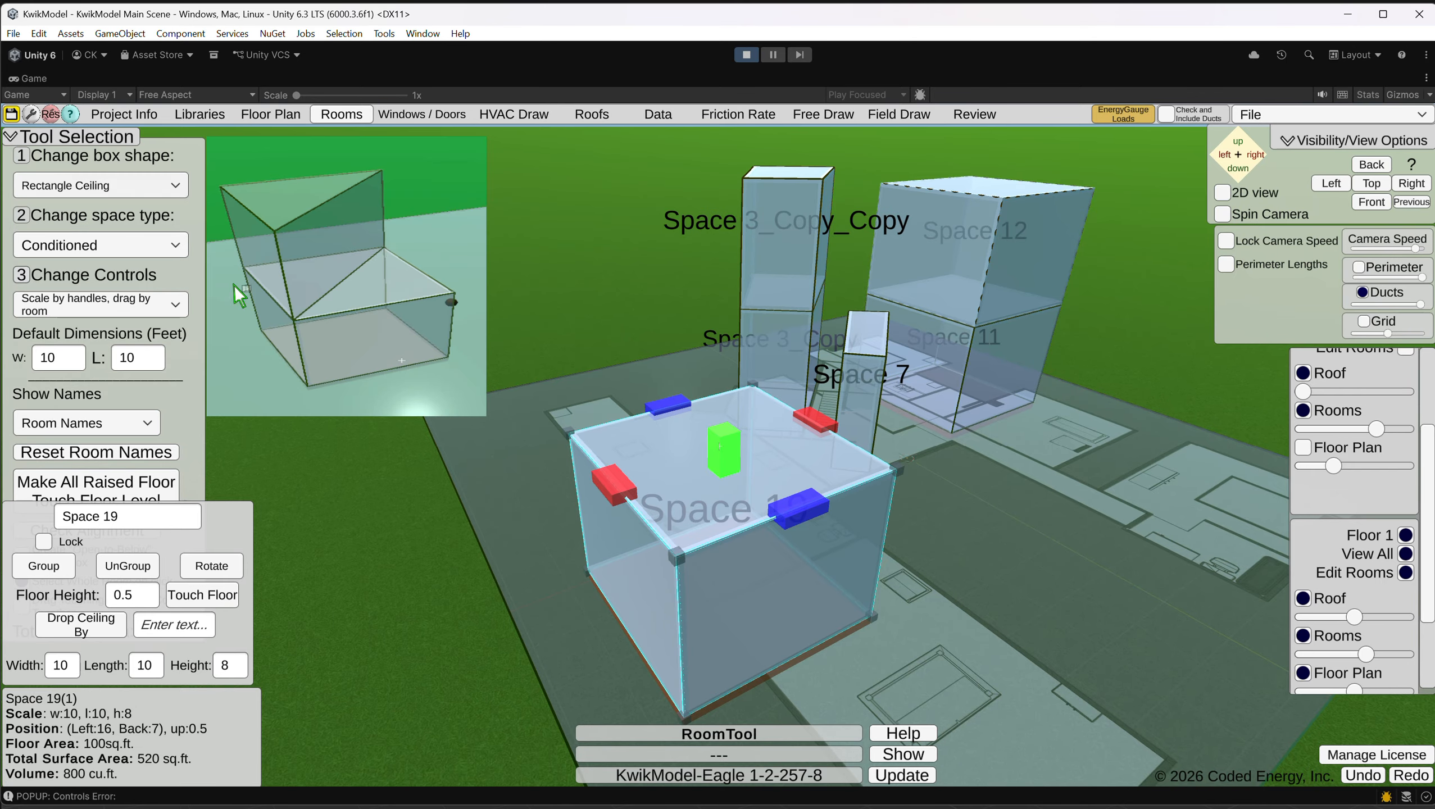
{"action": "left_click", "coordinate": [491, 692]}
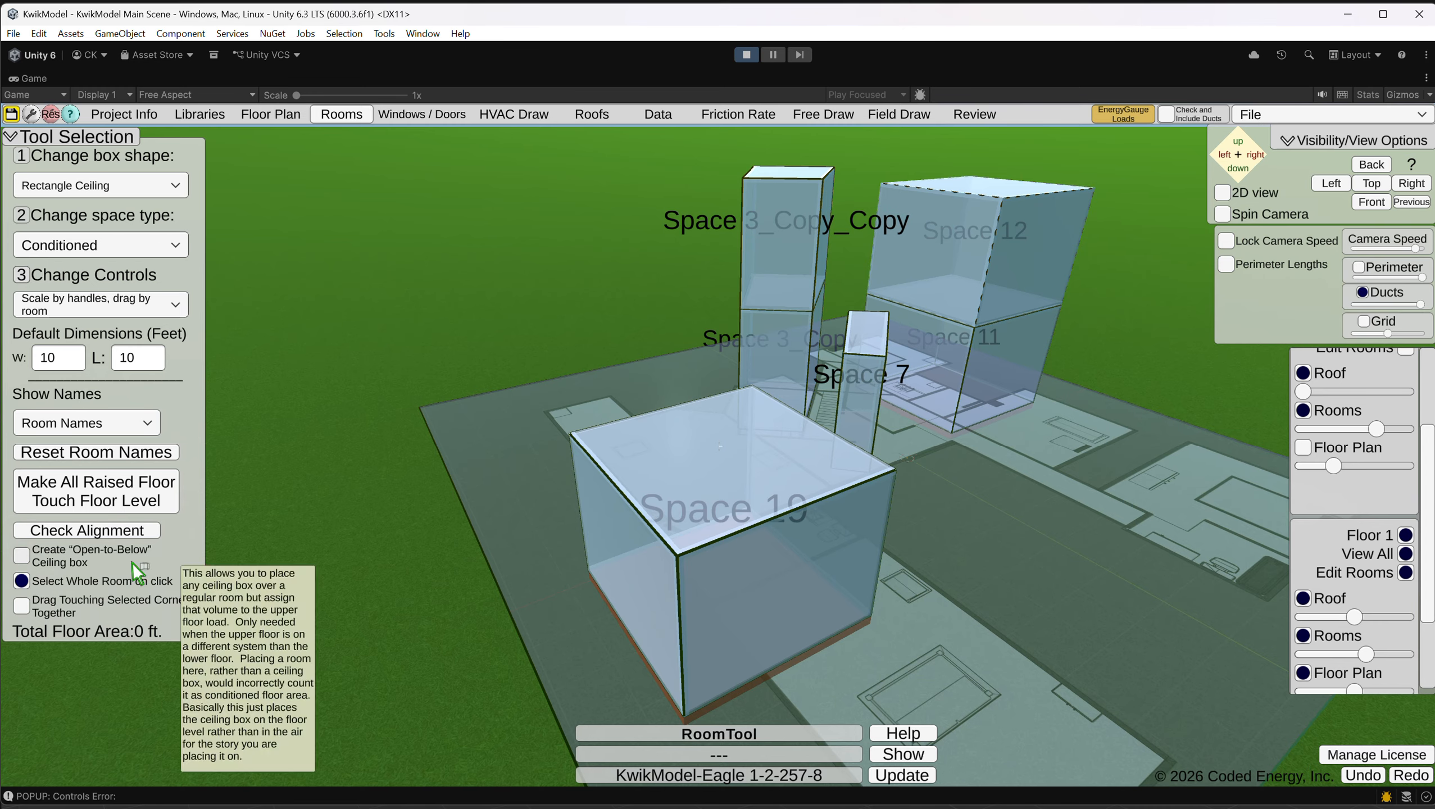
{"action": "left_click", "coordinate": [695, 458]}
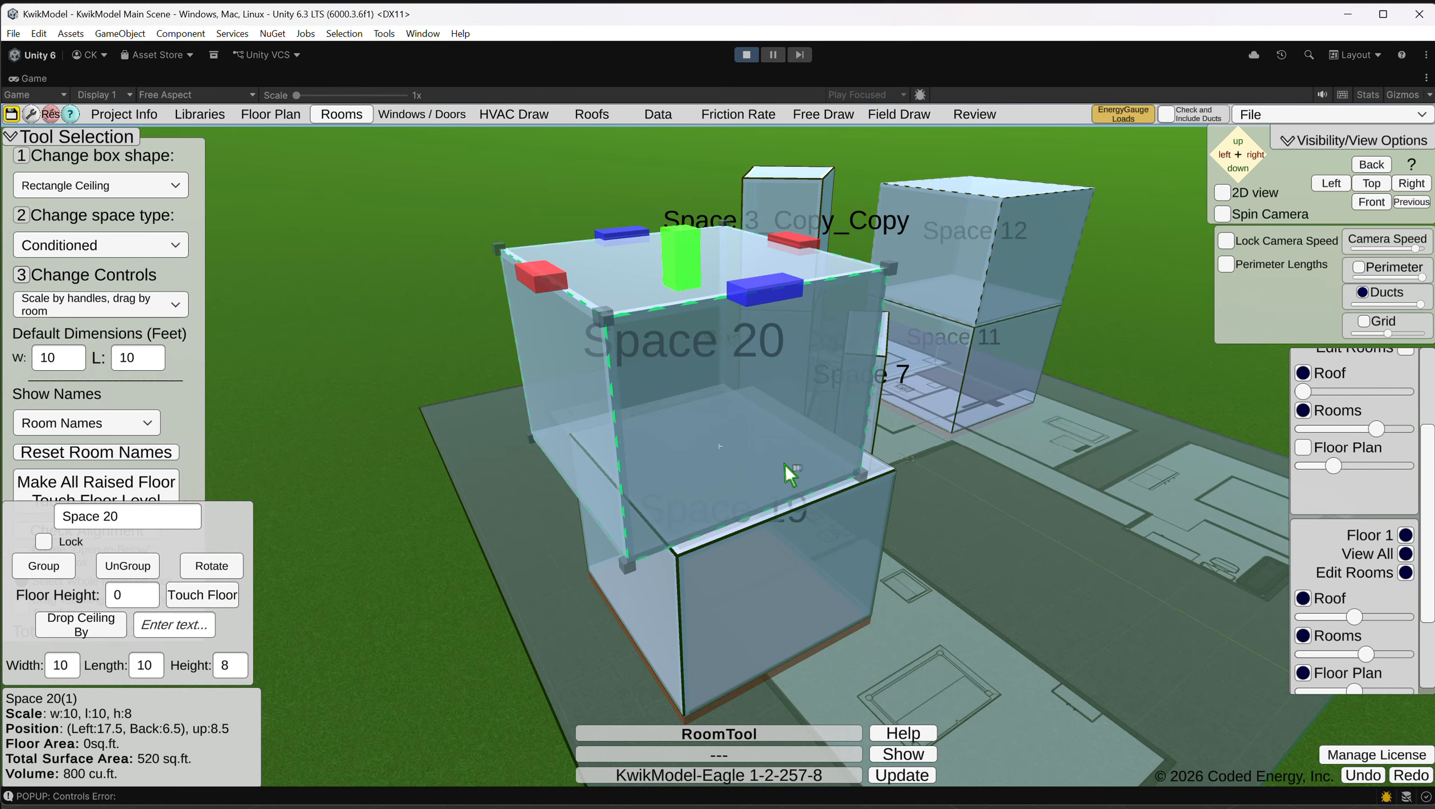
{"action": "left_click_drag", "start_coordinate": [785, 465], "coordinate": [829, 457]}
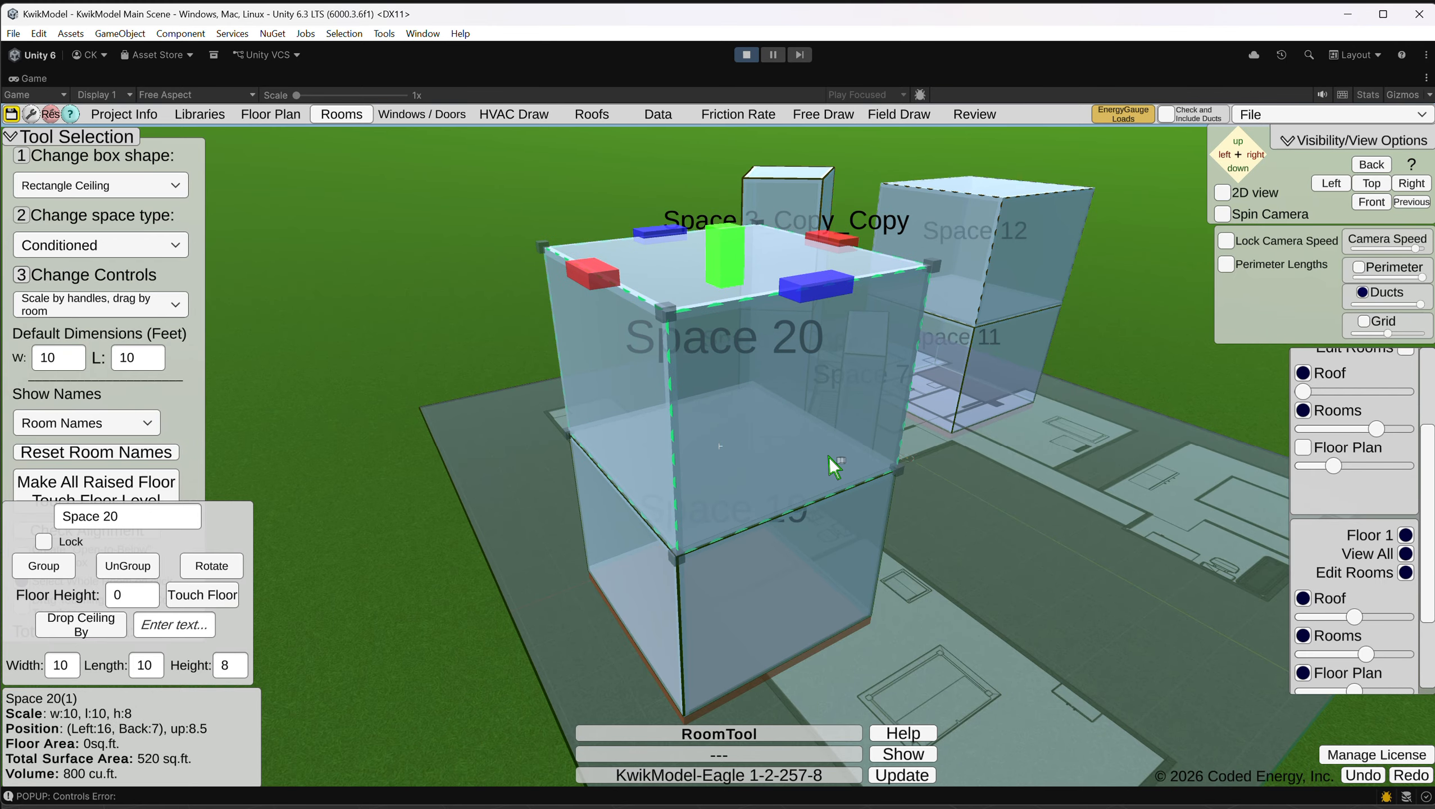
Place two more 10 by 10 ft Rectangle Ceiling boxes, delete both, and slightly raise the opacity of Floor 1's rooms.
{"action": "left_click", "coordinate": [1045, 554]}
{"action": "scroll", "coordinate": [846, 497], "scroll_direction": "down", "scroll_amount": 5}
{"action": "right_click_drag", "start_coordinate": [846, 497], "coordinate": [604, 485]}
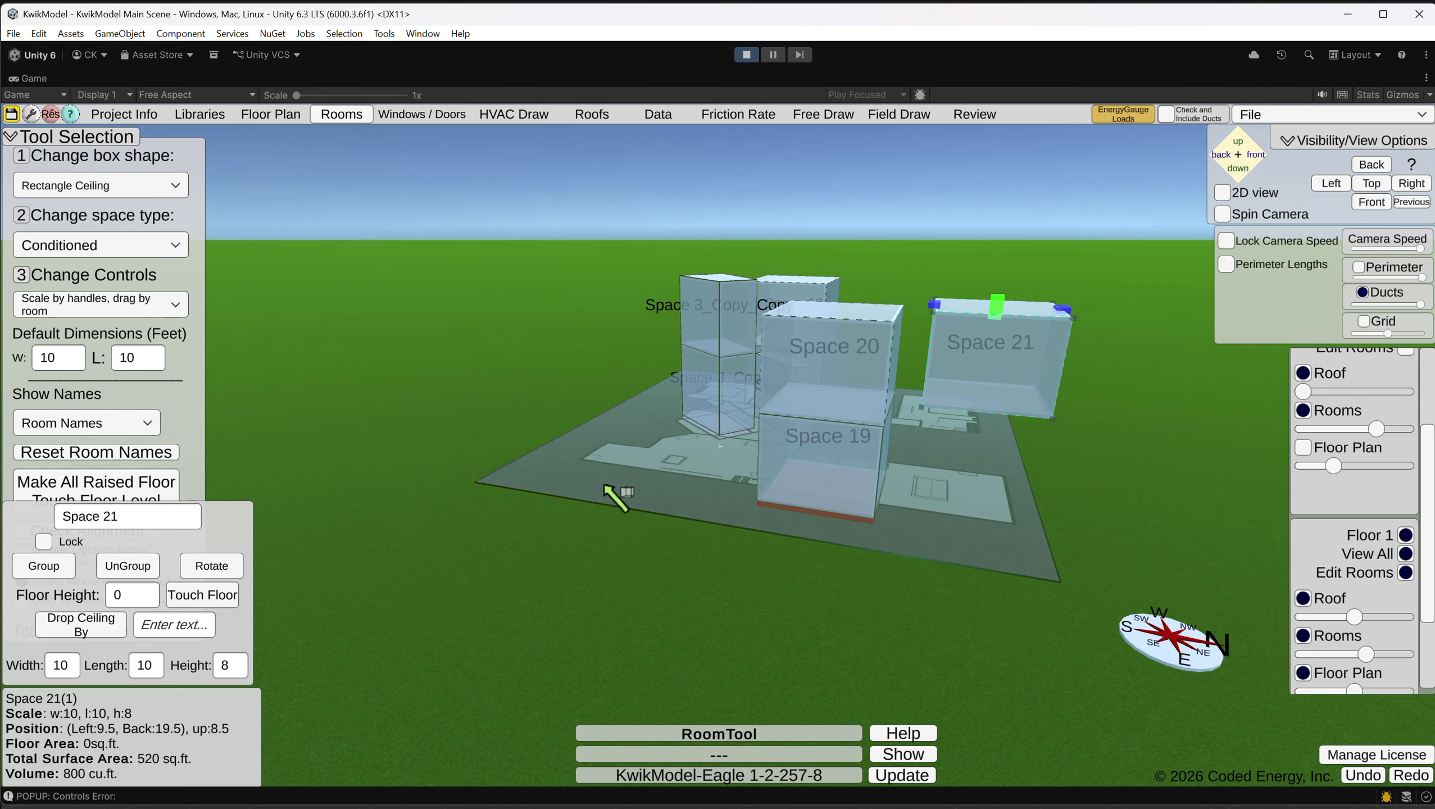
{"action": "left_click", "coordinate": [604, 485]}
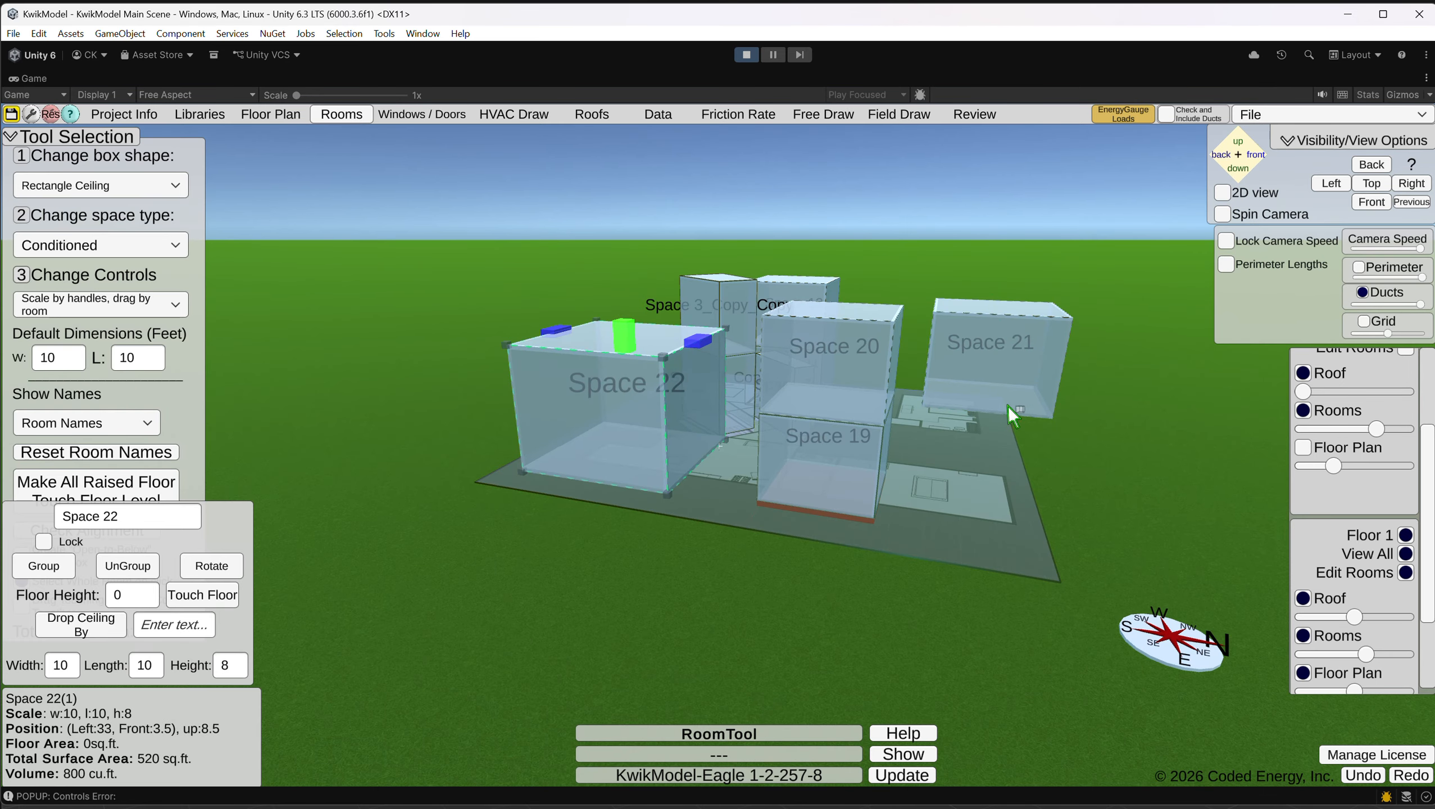
{"action": "key", "text": "Delete"}
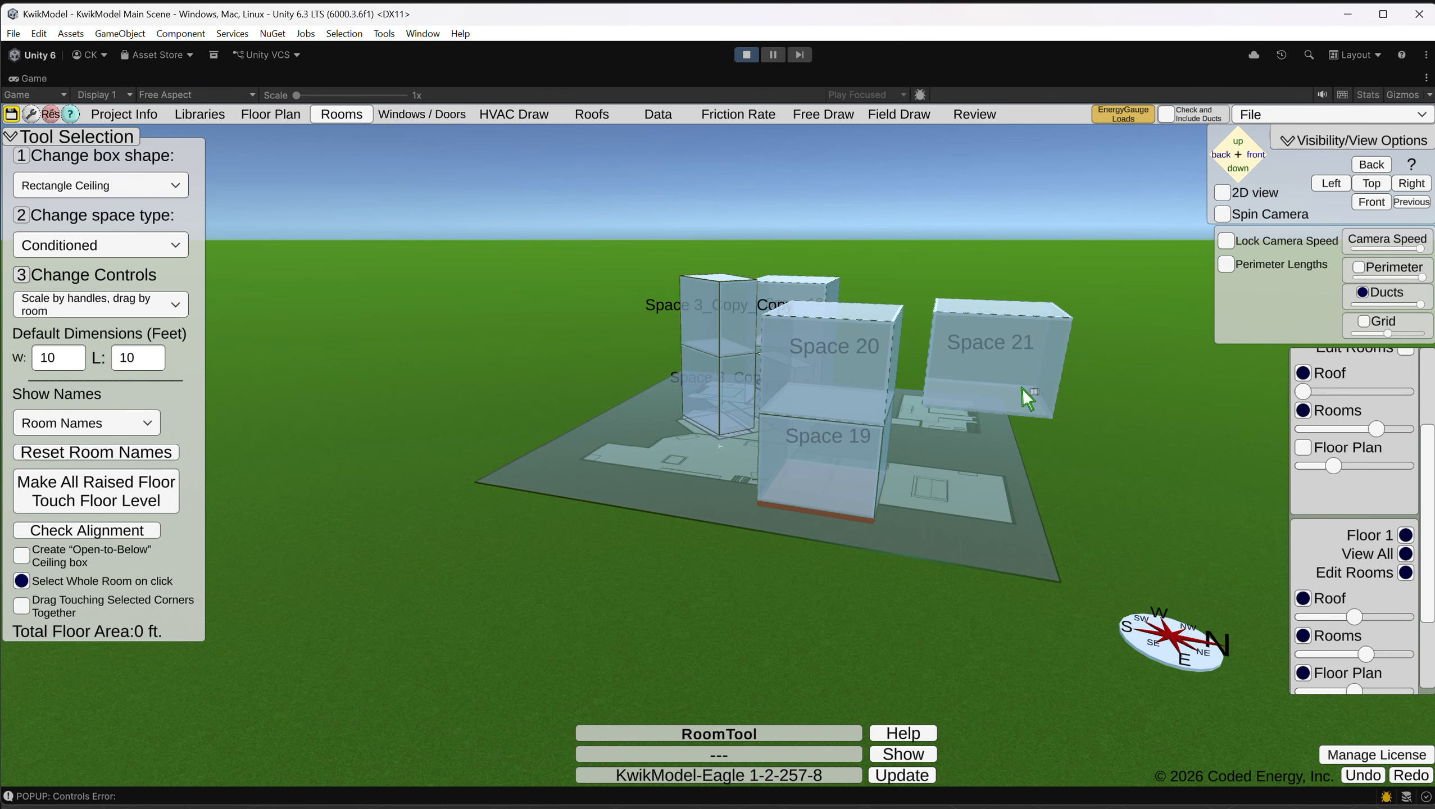
{"action": "left_click", "coordinate": [1022, 388]}
{"action": "mouse_move", "coordinate": [1366, 655]}
{"action": "left_mouse_down"}
{"action": "mouse_move", "coordinate": [1387, 660]}
{"action": "mouse_move", "coordinate": [1253, 650]}
{"action": "mouse_move", "coordinate": [1418, 648]}
{"action": "mouse_move", "coordinate": [1383, 649]}
{"action": "left_mouse_up"}
{"action": "key", "text": "Delete"}
Delete the ceiling box above Space 19 and turn on the option to create an open-to-below ceiling box.
{"action": "left_click", "coordinate": [822, 374]}
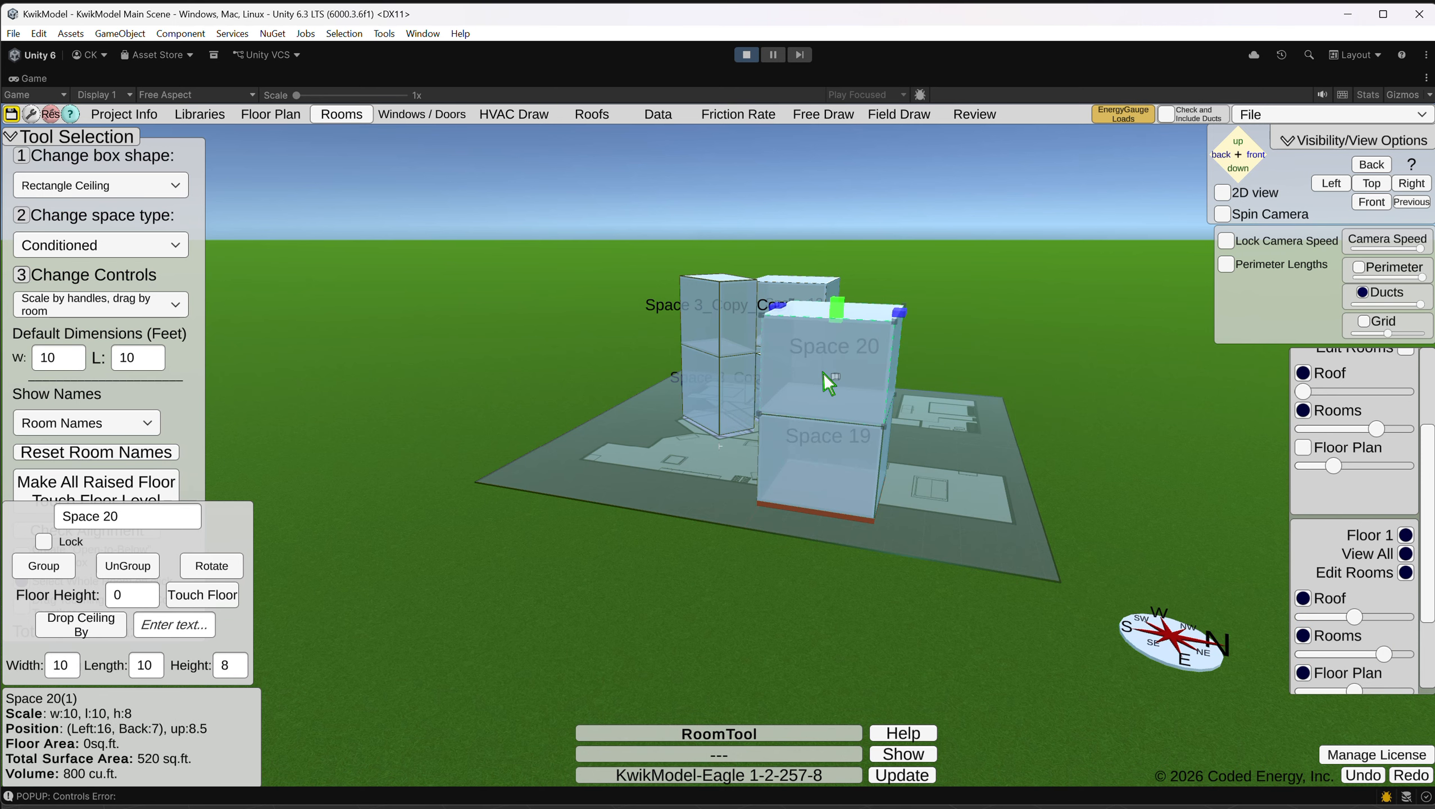
{"action": "key", "text": "Delete"}
{"action": "scroll", "coordinate": [1398, 465], "scroll_direction": "up", "scroll_amount": 3}
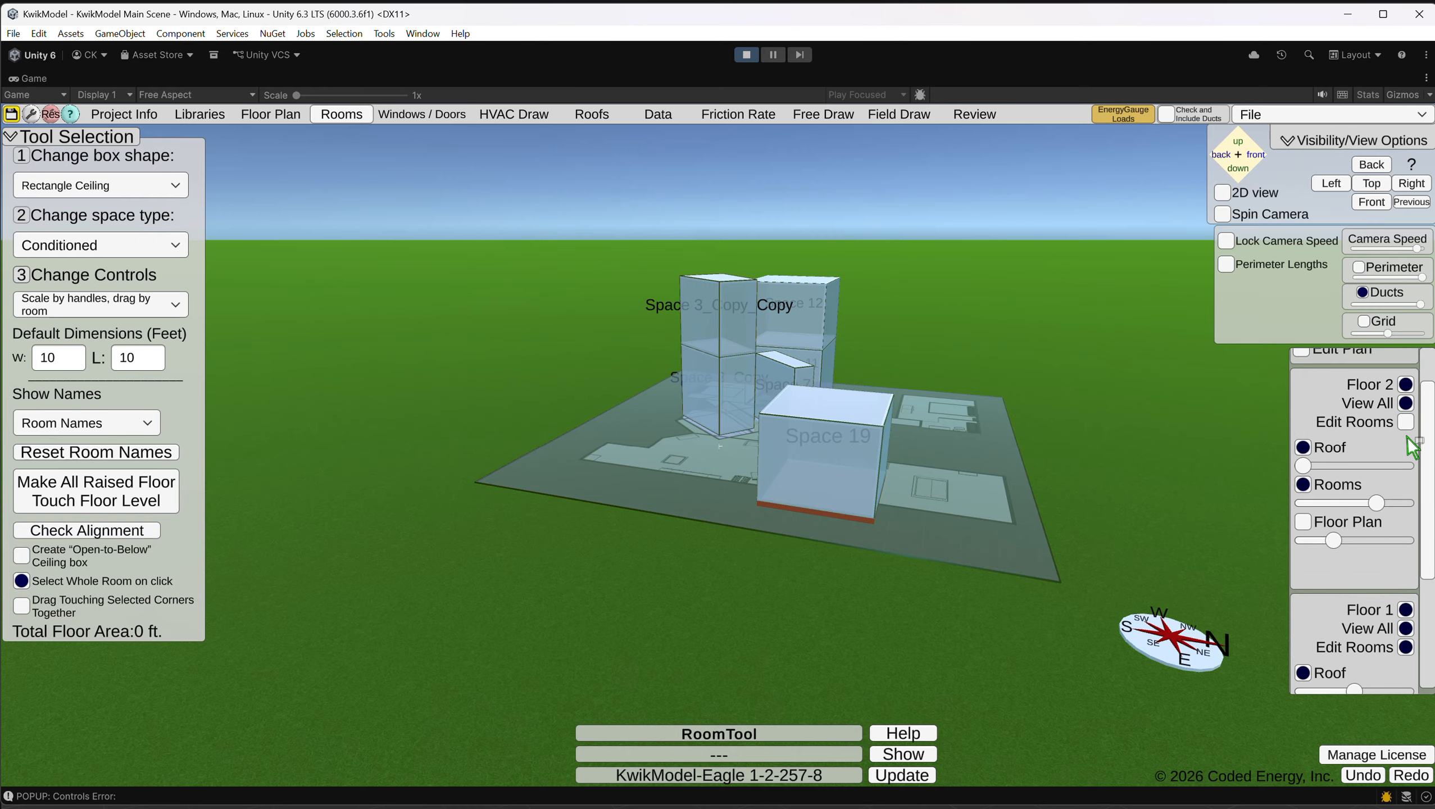
{"action": "left_click", "coordinate": [52, 559]}
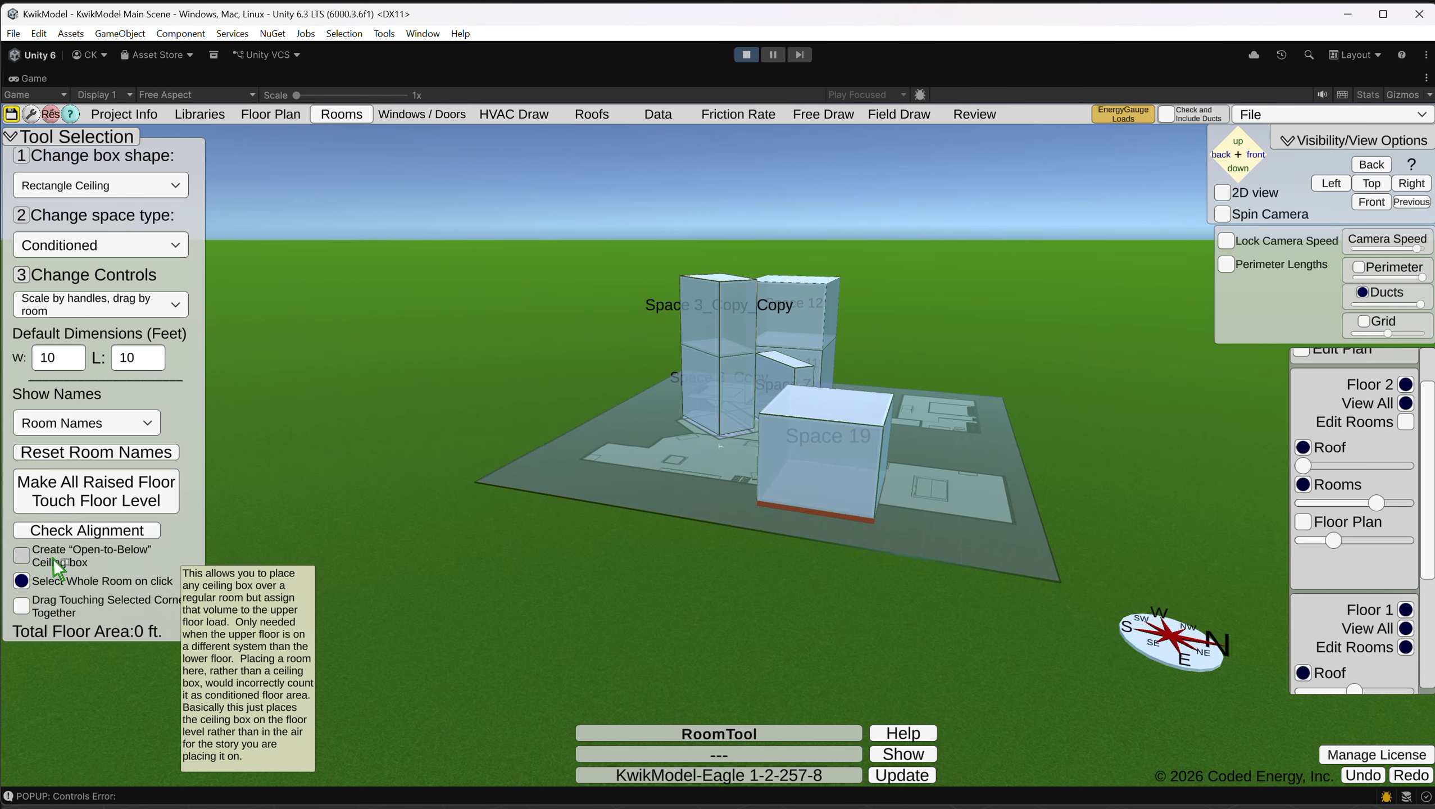
Try to place a 10 by 10 ft open-to-below ceiling box on Floor 1 twice, dismissing the error each time.
{"action": "right_click_drag", "start_coordinate": [925, 499], "coordinate": [948, 518]}
{"action": "left_click", "coordinate": [951, 505]}
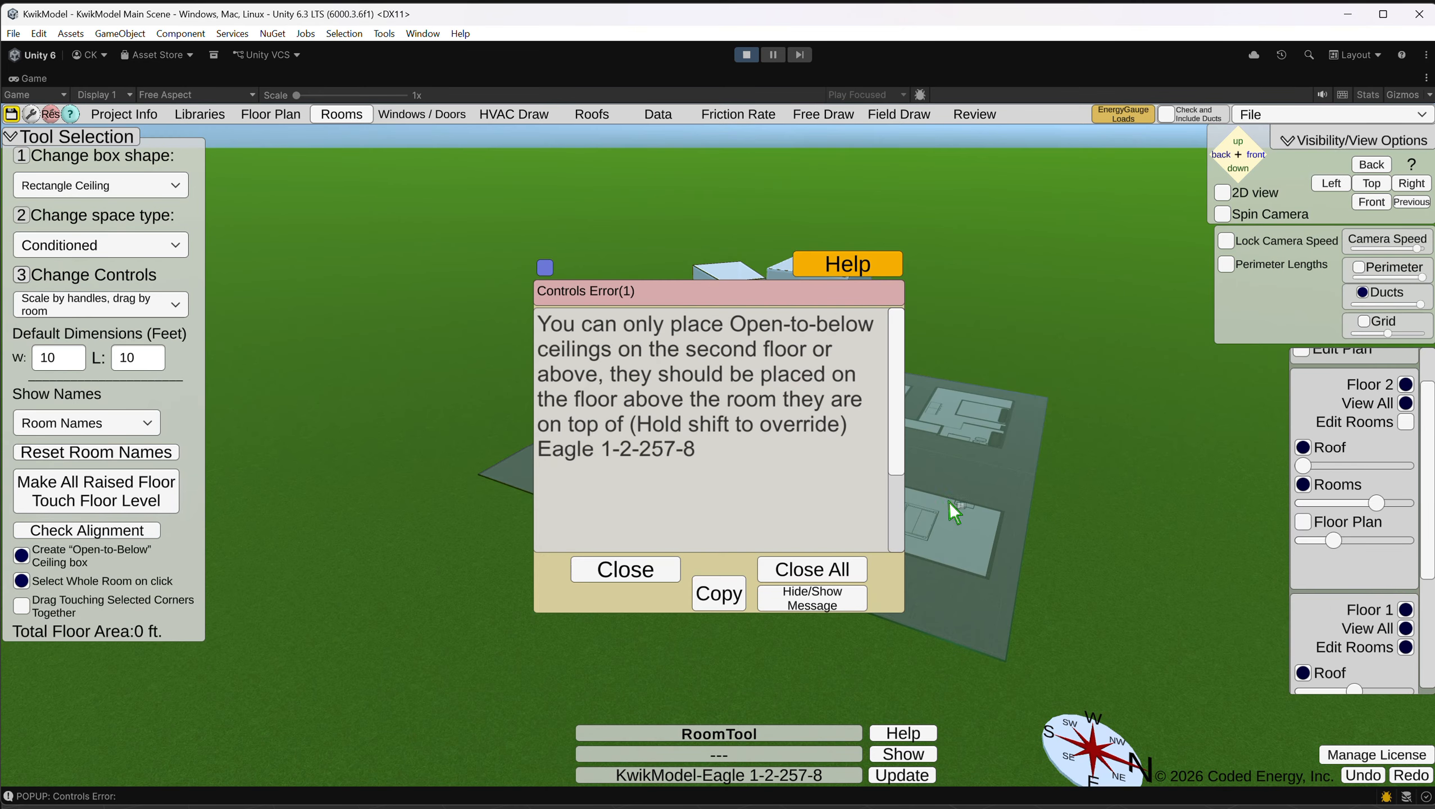
{"action": "left_click", "coordinate": [817, 568]}
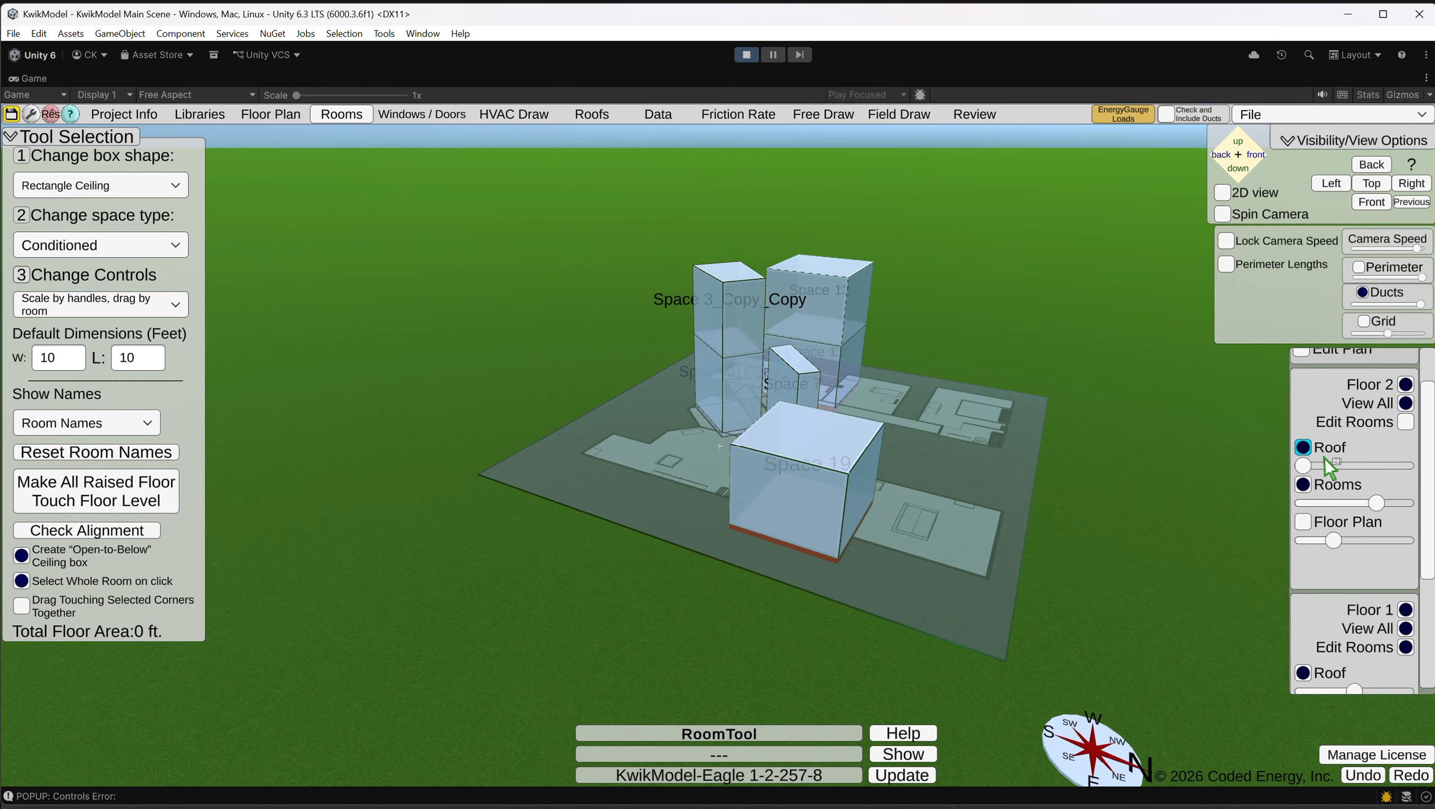
{"action": "left_click", "coordinate": [1026, 531]}
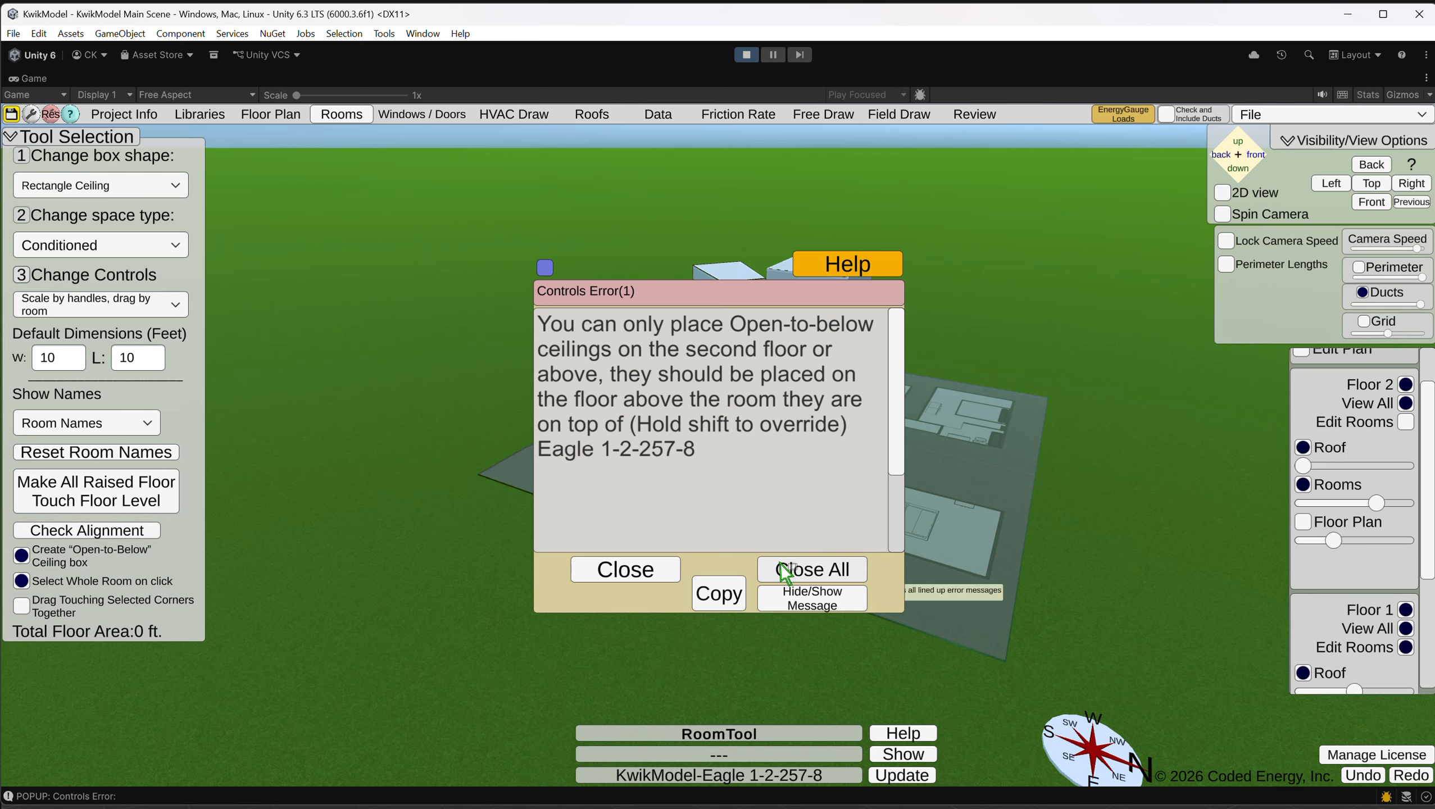
{"action": "left_click", "coordinate": [793, 574]}
Enable room editing on Floor 2 and place a 10 by 10 ft open-to-below Rectangle Ceiling box over the plan.
{"action": "left_click", "coordinate": [1407, 420]}
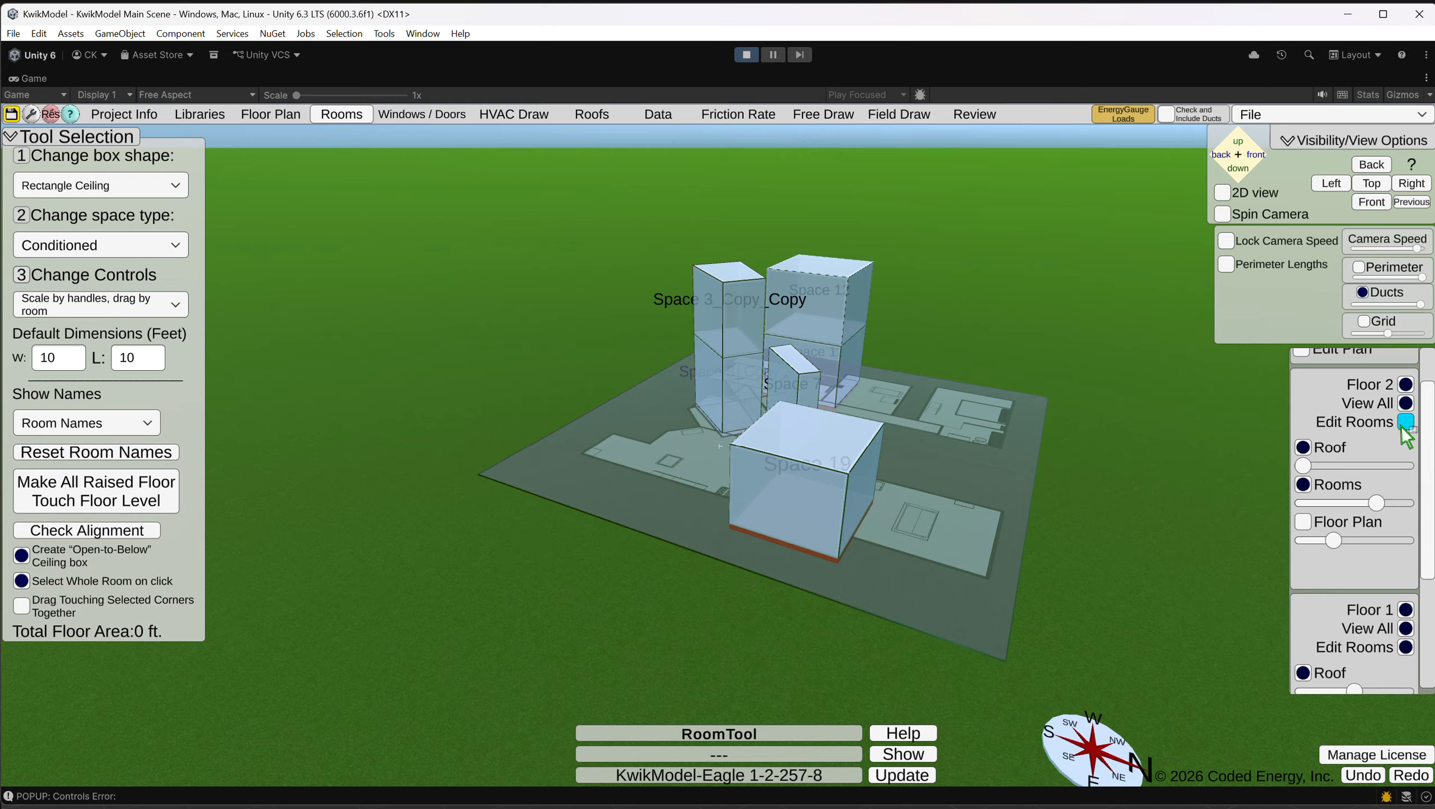
{"action": "left_click", "coordinate": [938, 475]}
{"action": "left_click_drag", "start_coordinate": [952, 539], "coordinate": [985, 412]}
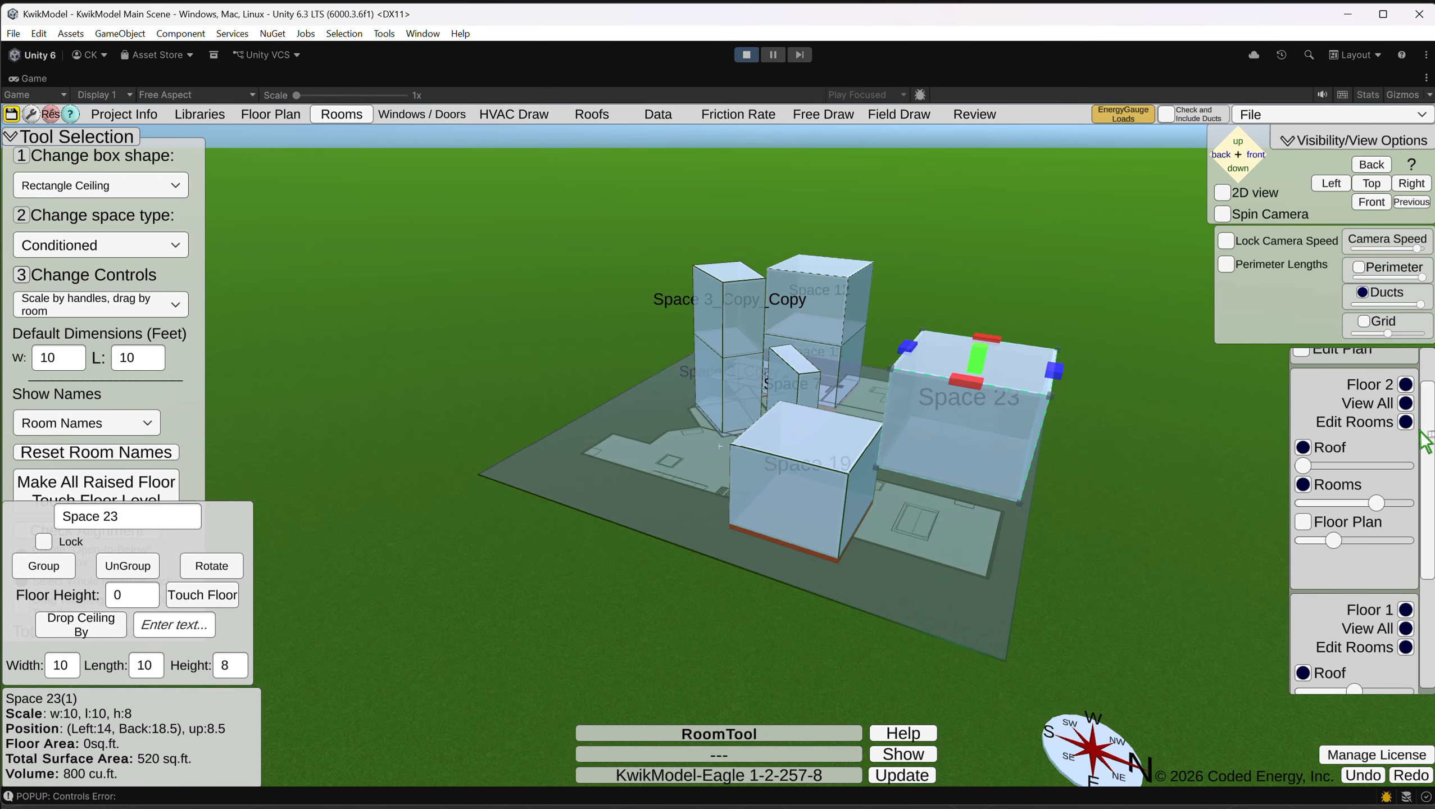
Lower the opacity of Floor 2's rooms and delete the new open-to-below ceiling box.
{"action": "left_click_drag", "start_coordinate": [1377, 503], "coordinate": [1342, 513]}
{"action": "left_click_drag", "start_coordinate": [999, 427], "coordinate": [1001, 422]}
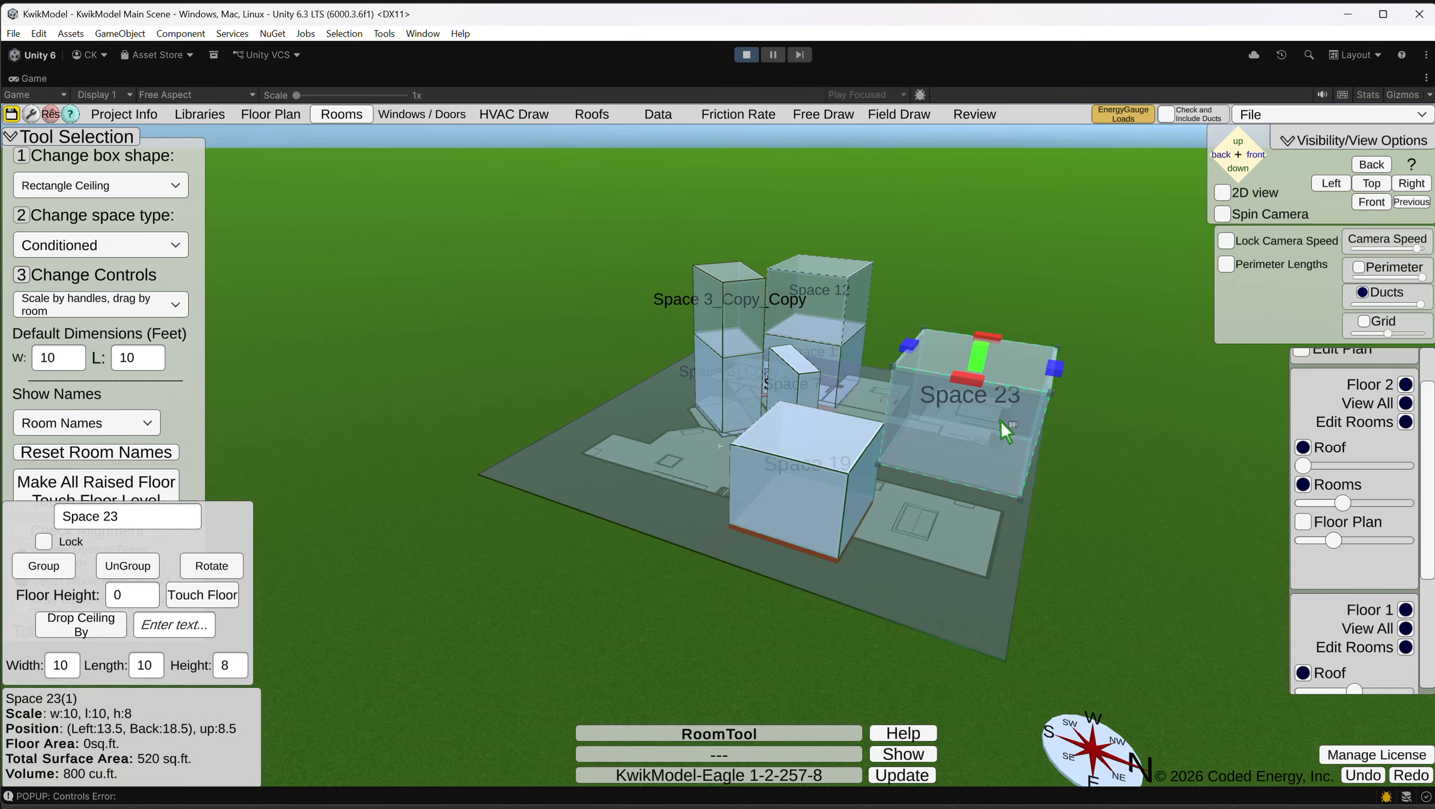
{"action": "key", "text": "Delete"}
Raise the two corners at one end of Space 7 together to a height of 13.5 ft to slope its ceiling.
{"action": "scroll", "coordinate": [867, 428], "scroll_direction": "up", "scroll_amount": 5}
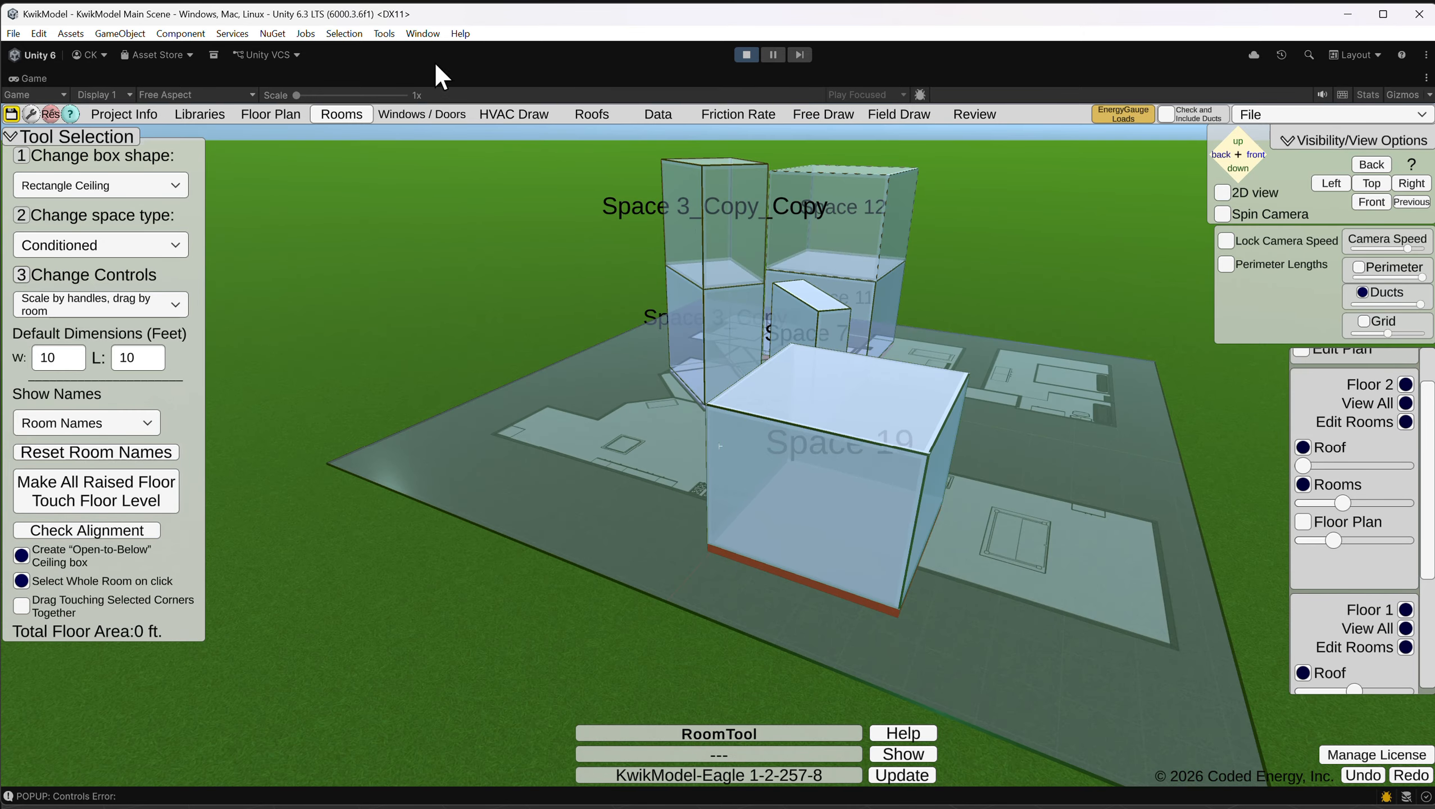
{"action": "right_click_drag", "start_coordinate": [815, 244], "coordinate": [855, 391]}
{"action": "middle_click_drag", "start_coordinate": [888, 166], "coordinate": [767, 365]}
{"action": "left_click", "coordinate": [714, 563]}
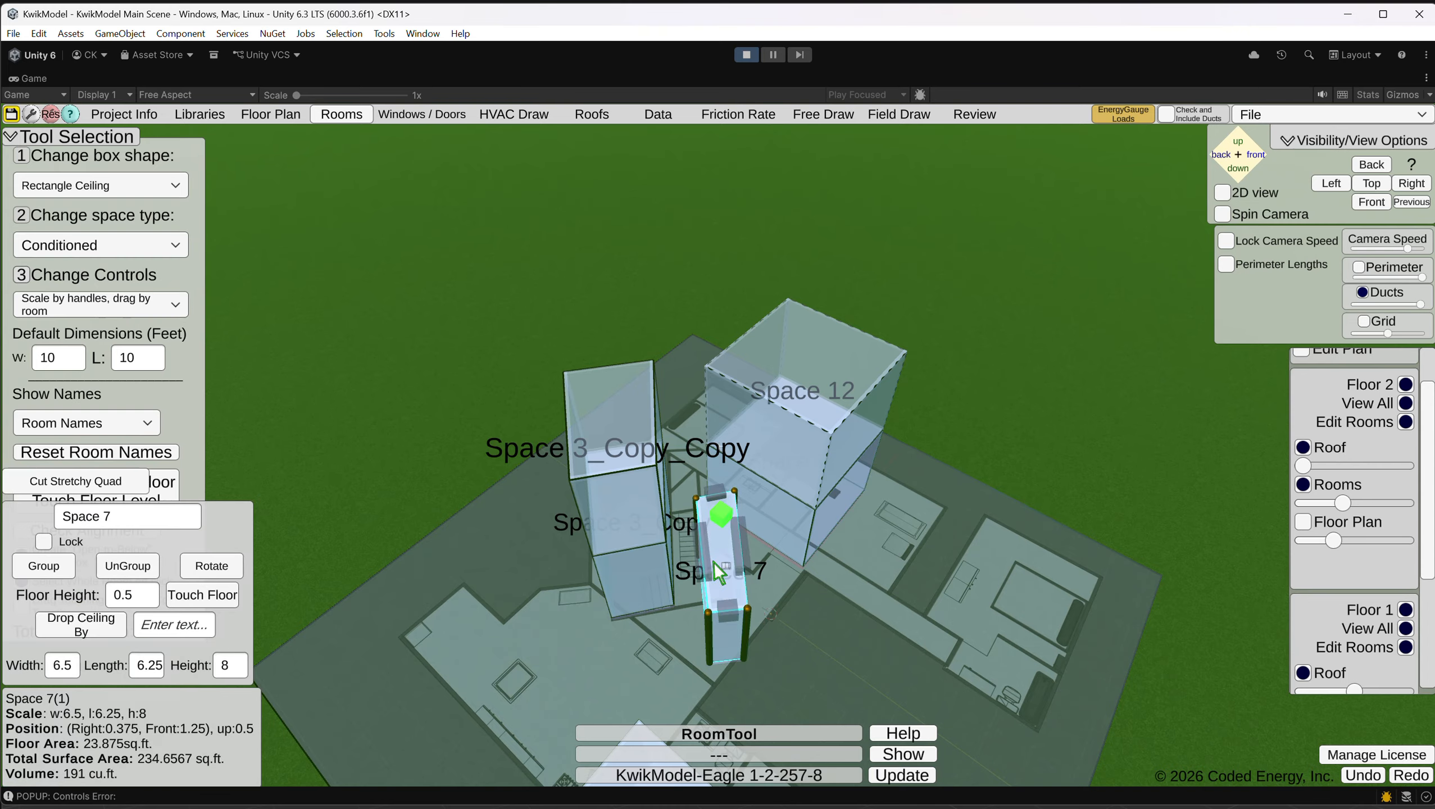
{"action": "right_click_drag", "start_coordinate": [714, 563], "coordinate": [741, 416]}
{"action": "scroll", "coordinate": [748, 460], "scroll_direction": "up", "scroll_amount": 3}
{"action": "mouse_move", "coordinate": [942, 496]}
{"action": "right_mouse_down"}
{"action": "mouse_move", "coordinate": [1110, 449]}
{"action": "mouse_move", "coordinate": [932, 521]}
{"action": "right_mouse_up"}
{"action": "left_click", "coordinate": [777, 519]}
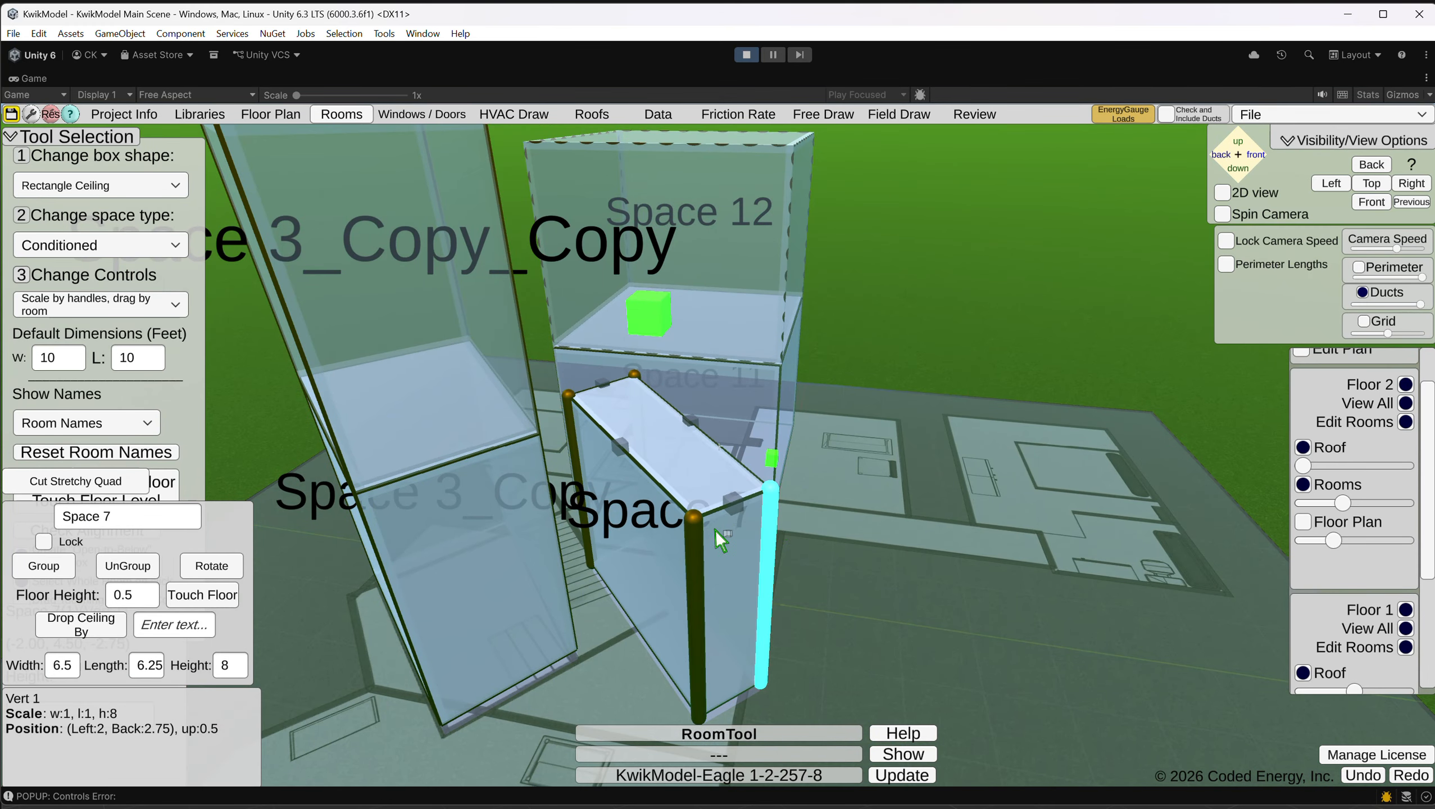
{"action": "left_click", "coordinate": [752, 504]}
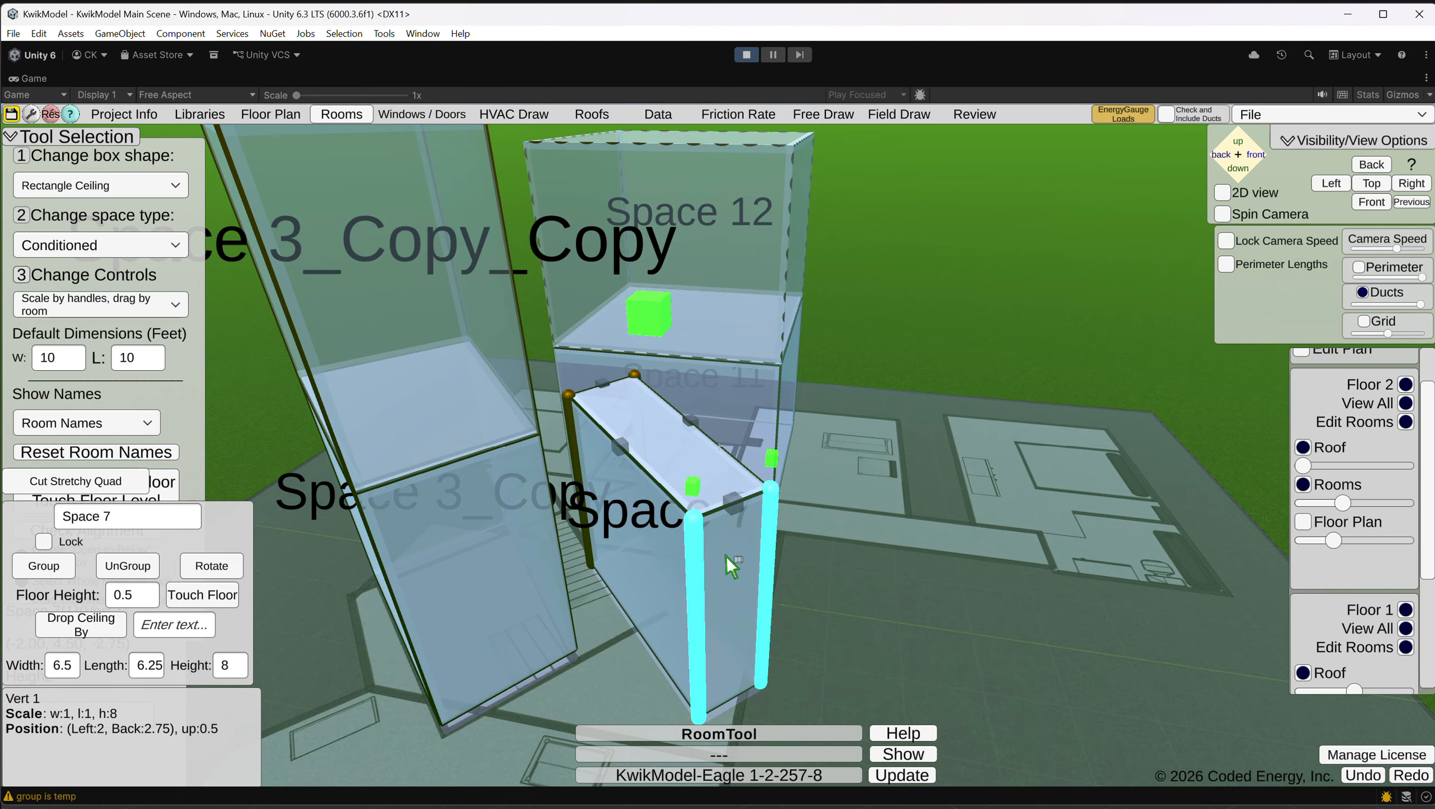
{"action": "scroll", "coordinate": [758, 462], "scroll_direction": "down", "scroll_amount": 2}
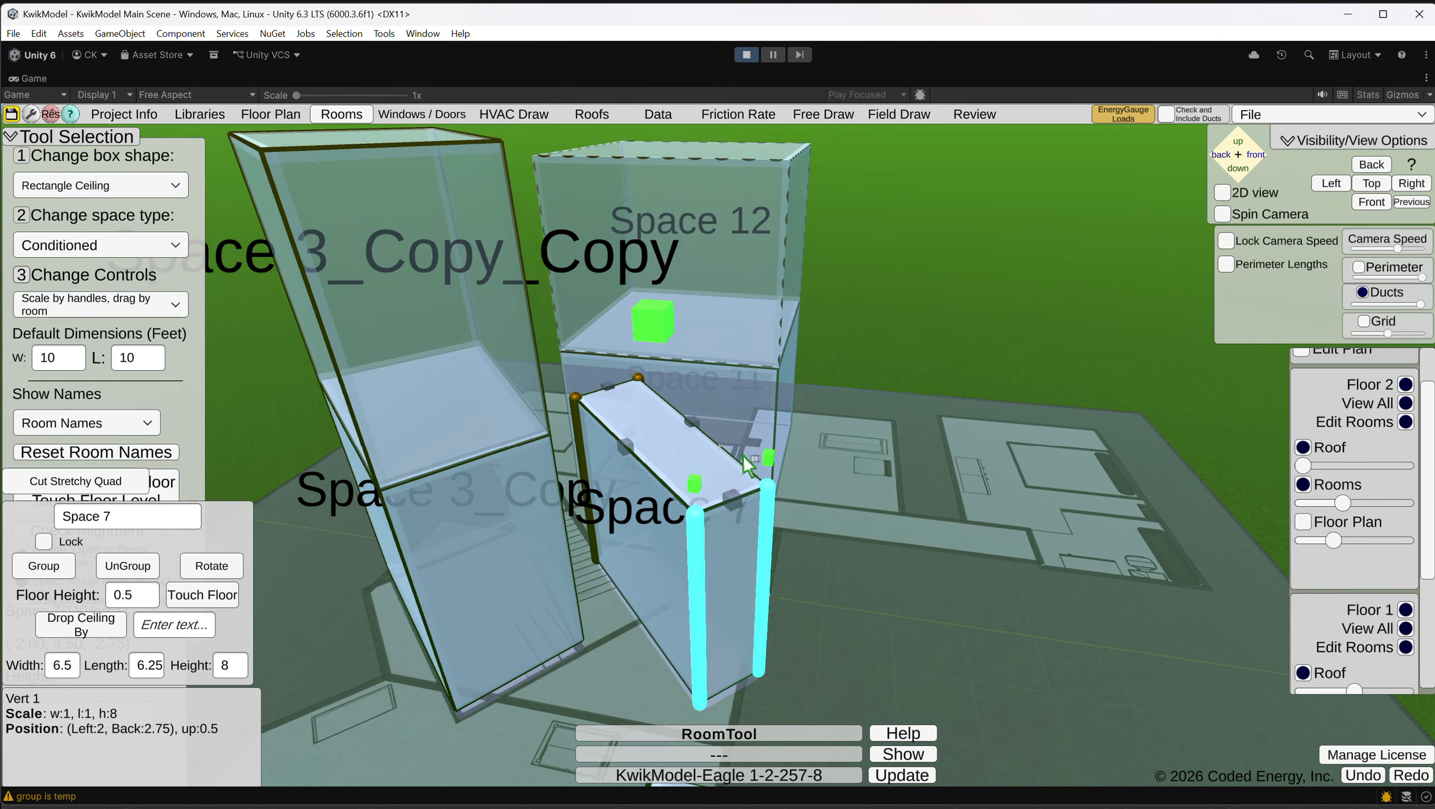
{"action": "right_click_drag", "start_coordinate": [814, 492], "coordinate": [906, 509]}
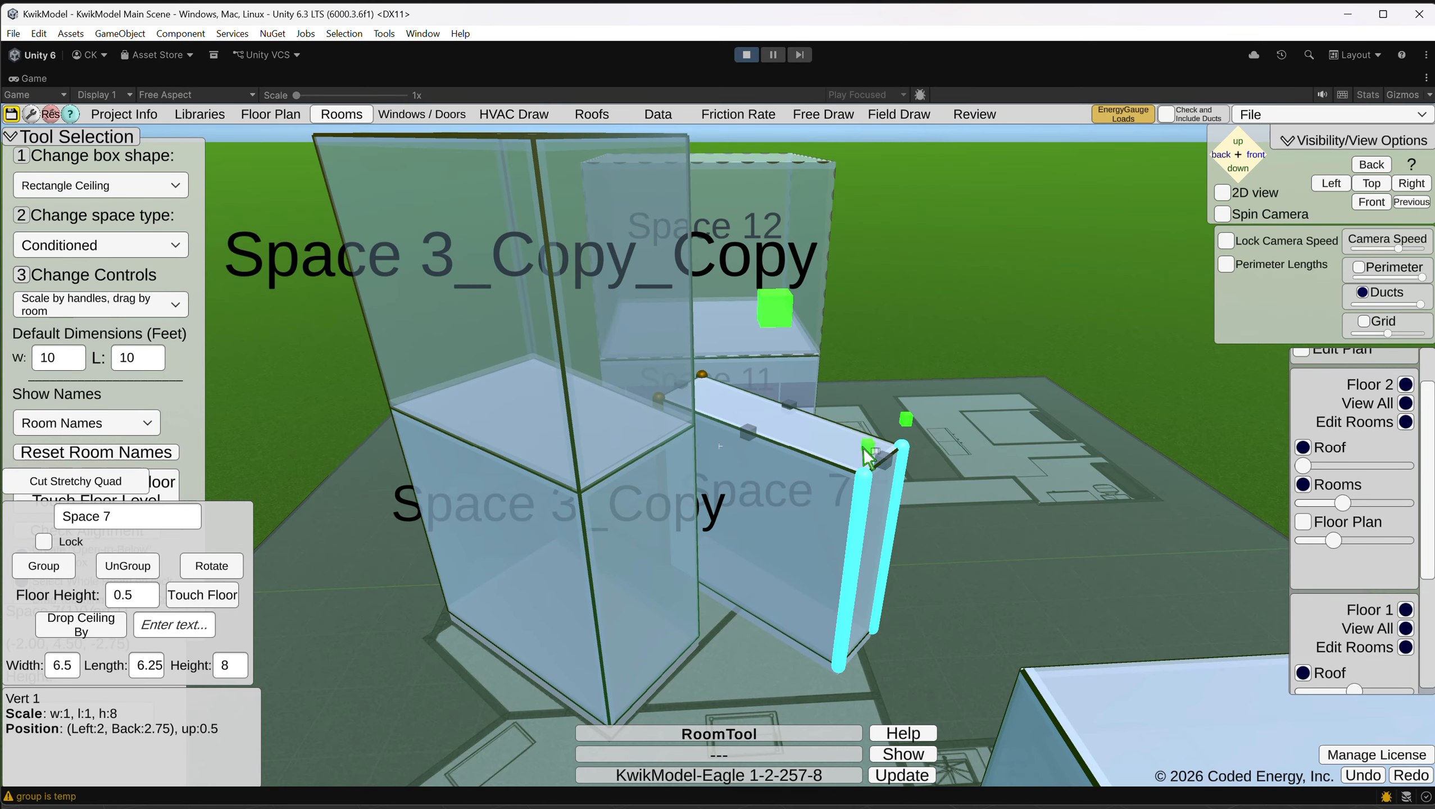
{"action": "left_click_drag", "start_coordinate": [905, 457], "coordinate": [892, 226]}
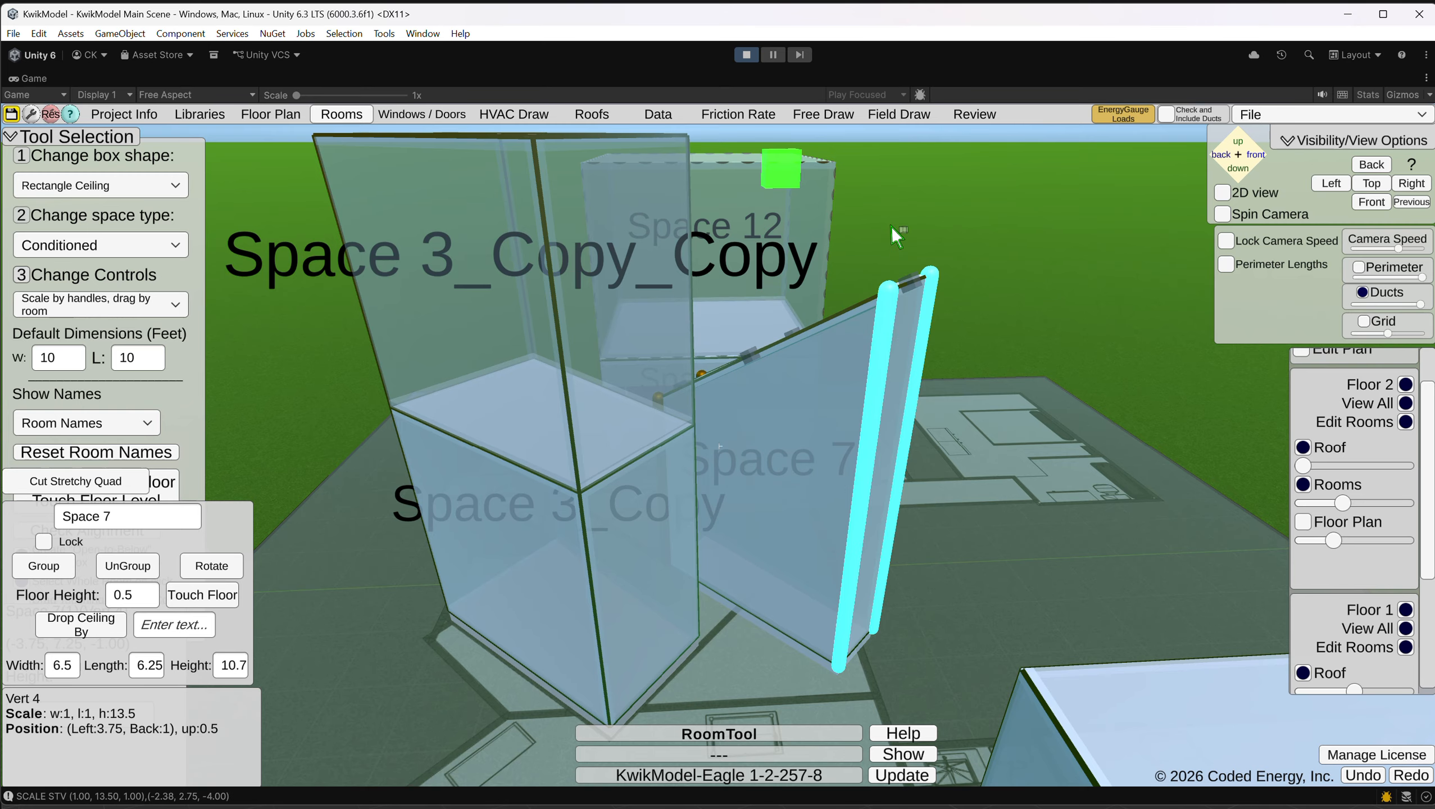
{"action": "left_click", "coordinate": [1015, 443]}
Move one of Space 7's low 8 ft corners outward to Right 5.75, Front 1.5 to widen the room, and deselect it.
{"action": "right_click_drag", "start_coordinate": [1016, 444], "coordinate": [653, 573]}
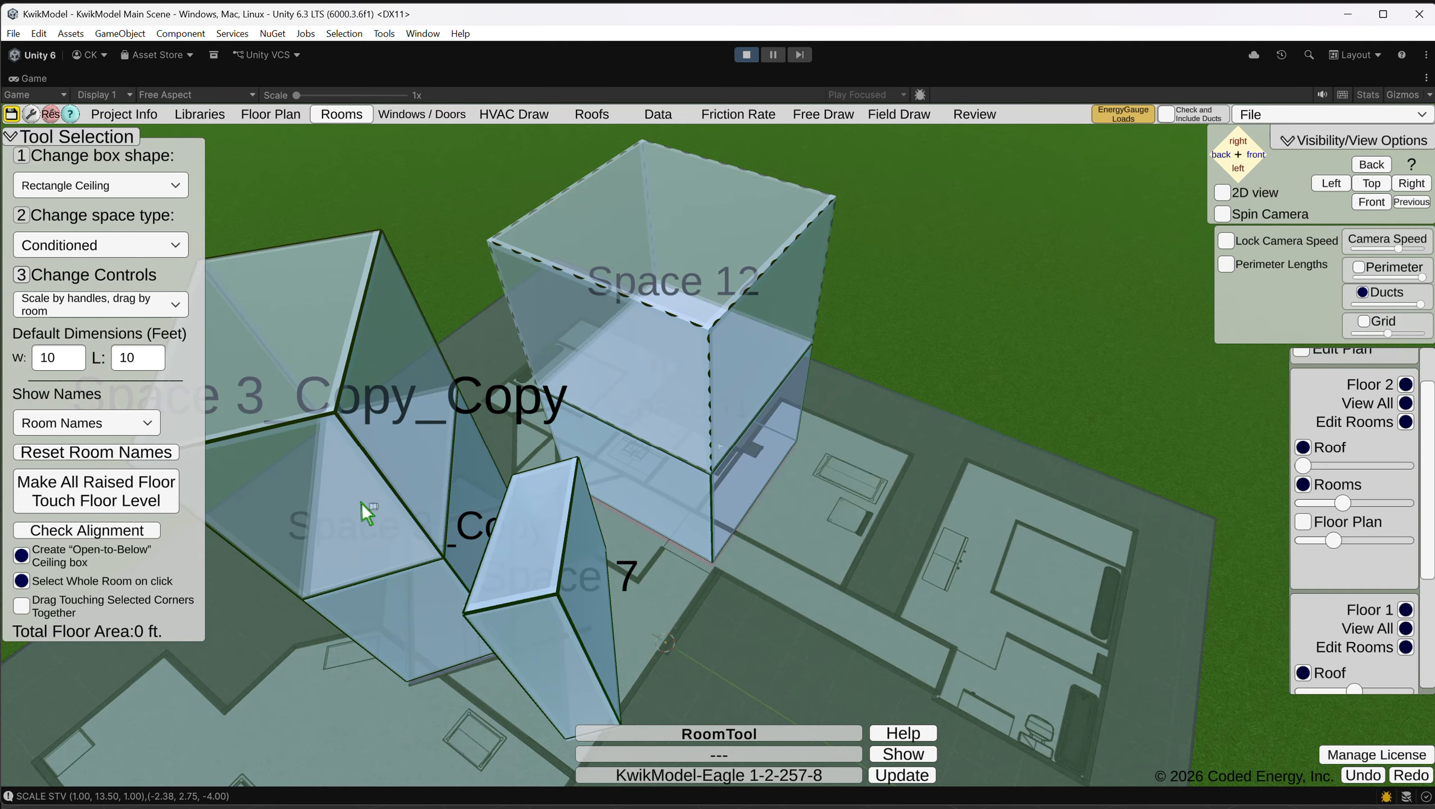
{"action": "right_click_drag", "start_coordinate": [361, 503], "coordinate": [1032, 348]}
{"action": "left_click", "coordinate": [940, 454]}
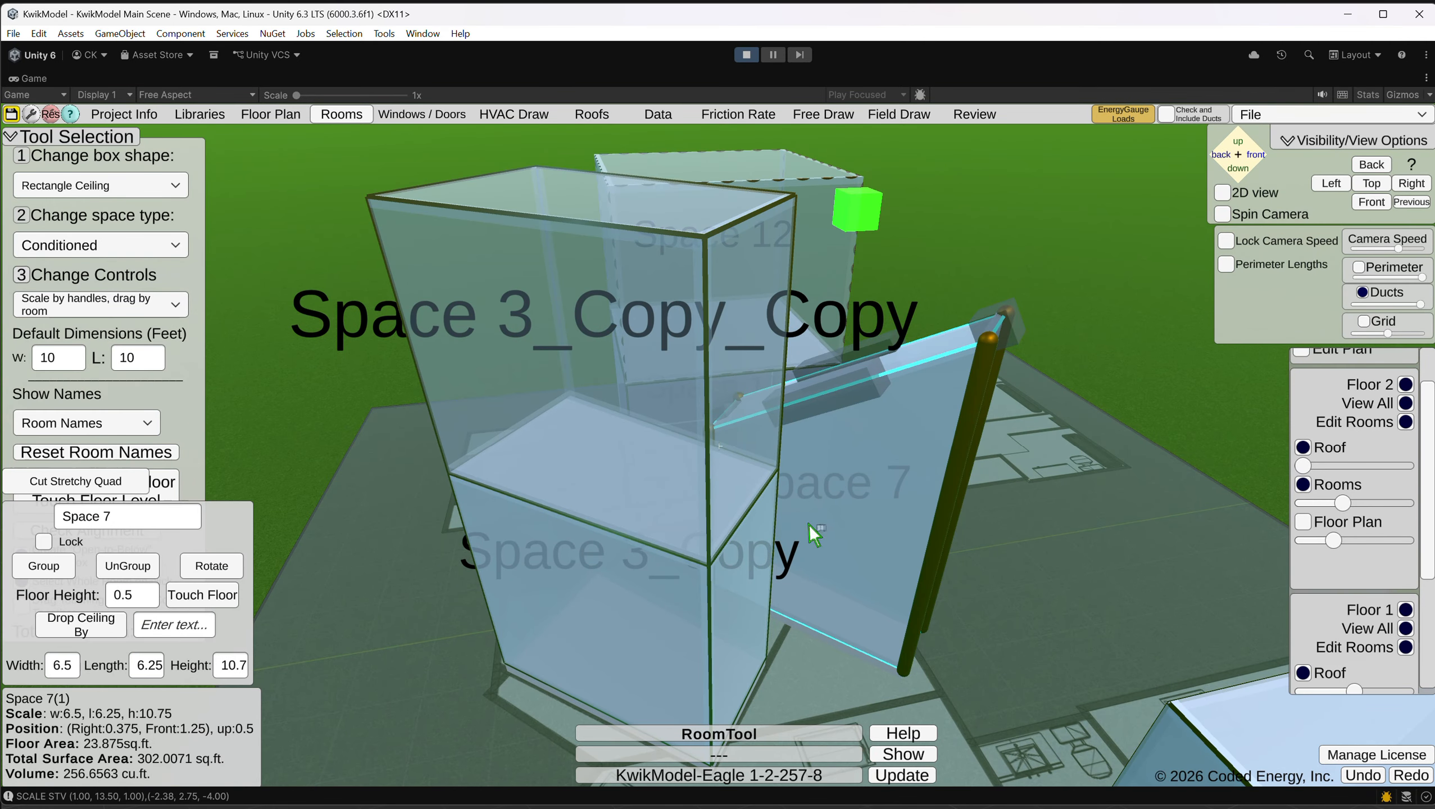
{"action": "right_click_drag", "start_coordinate": [809, 525], "coordinate": [673, 489]}
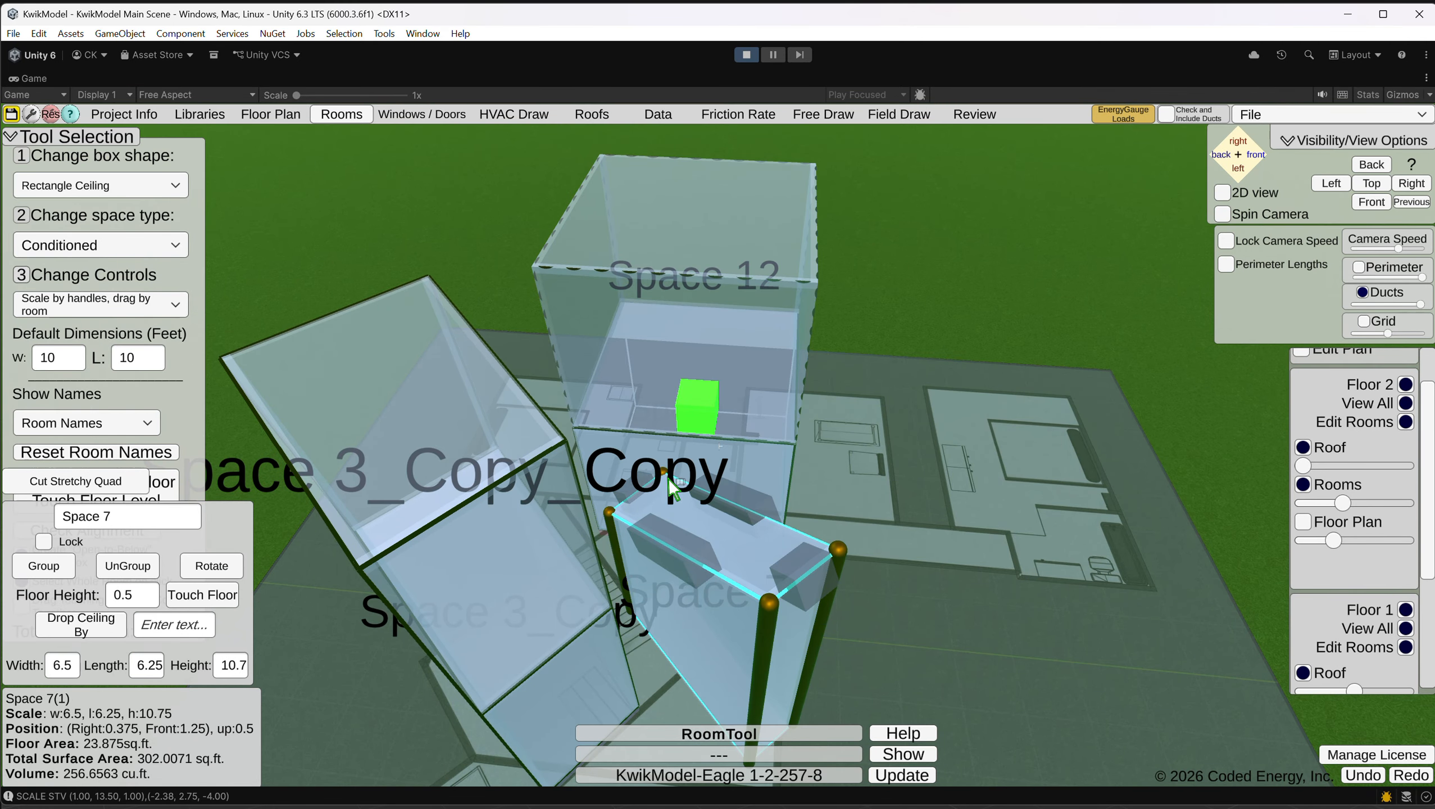
{"action": "left_click_drag", "start_coordinate": [664, 476], "coordinate": [705, 467]}
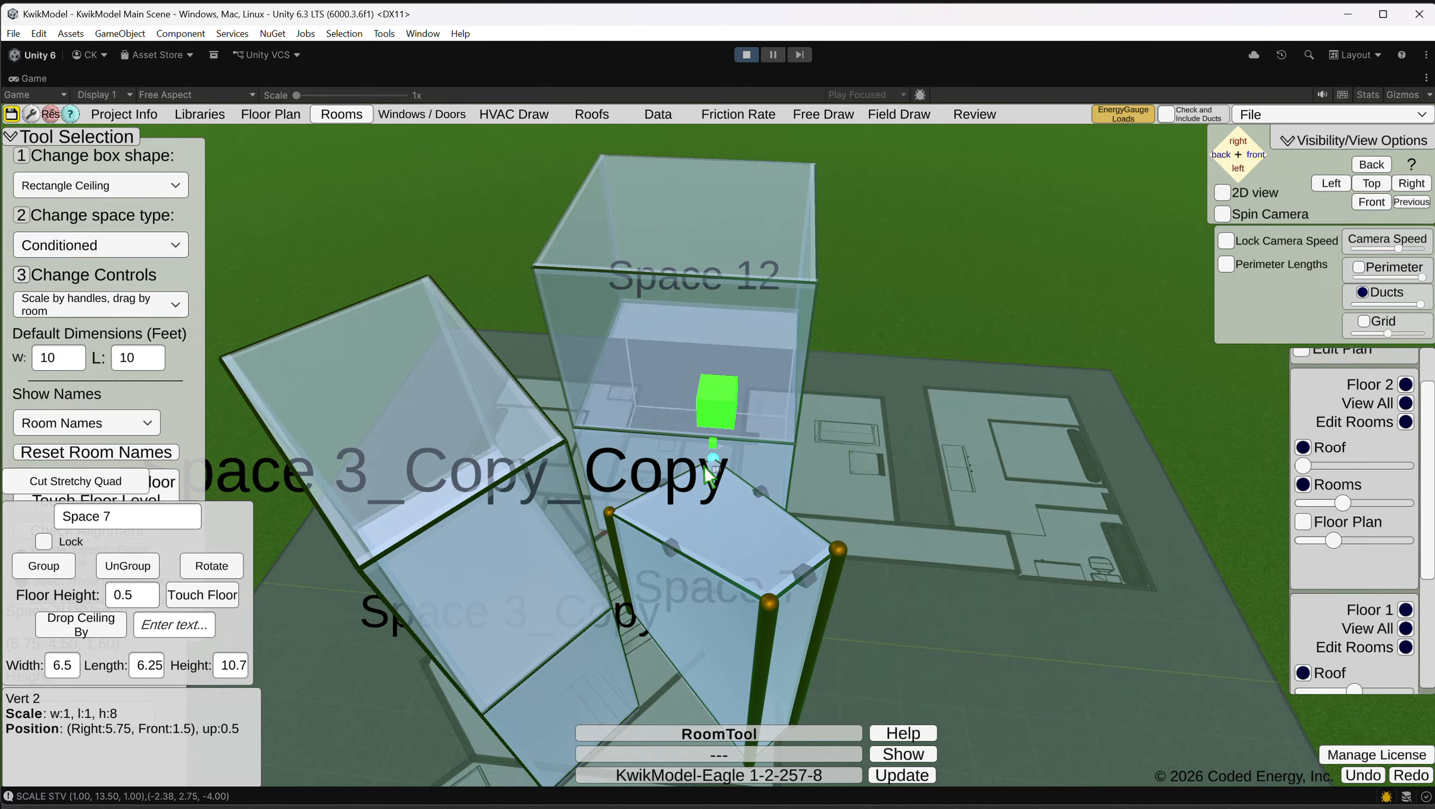
{"action": "left_click", "coordinate": [1165, 159]}
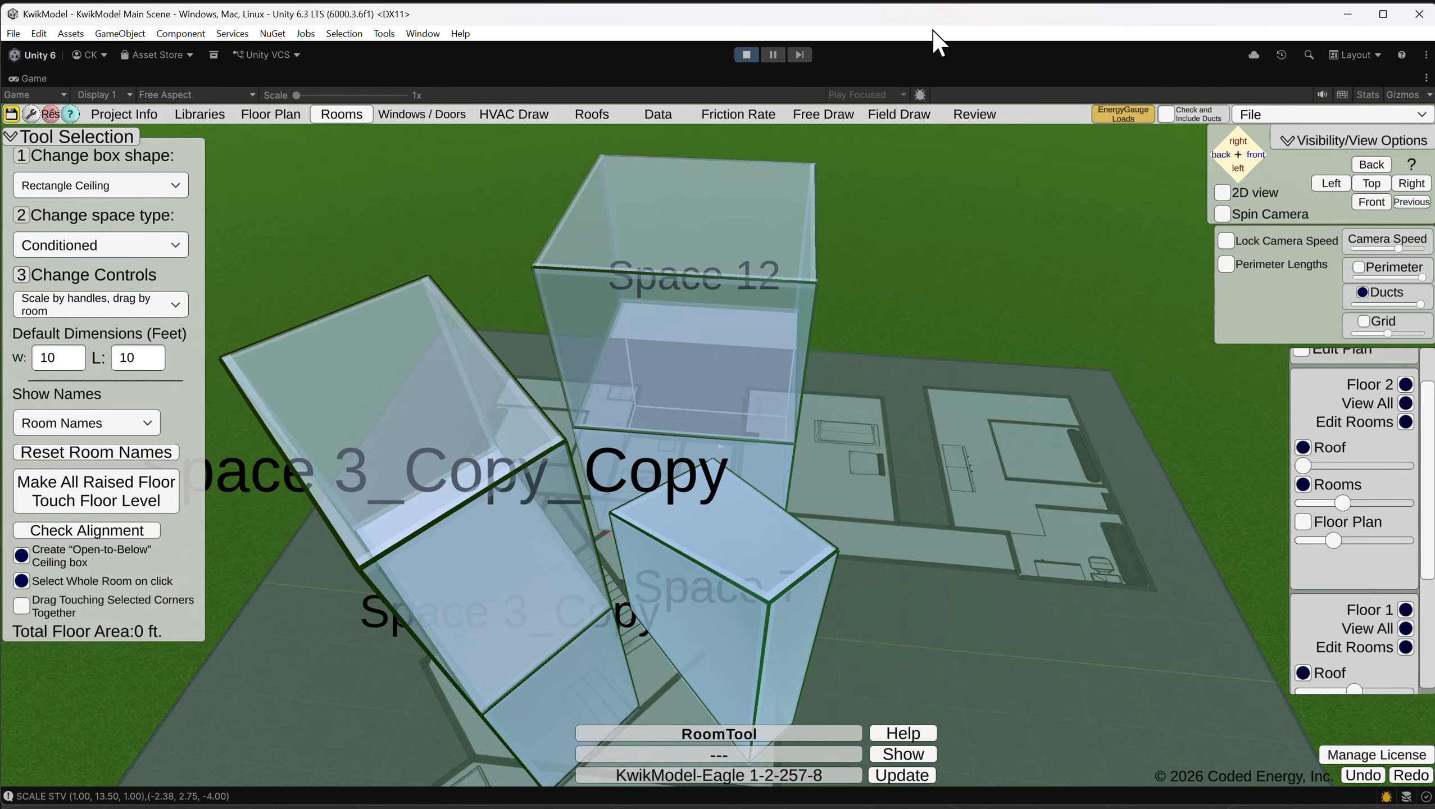
{"action": "right_click_drag", "start_coordinate": [938, 246], "coordinate": [913, 515]}
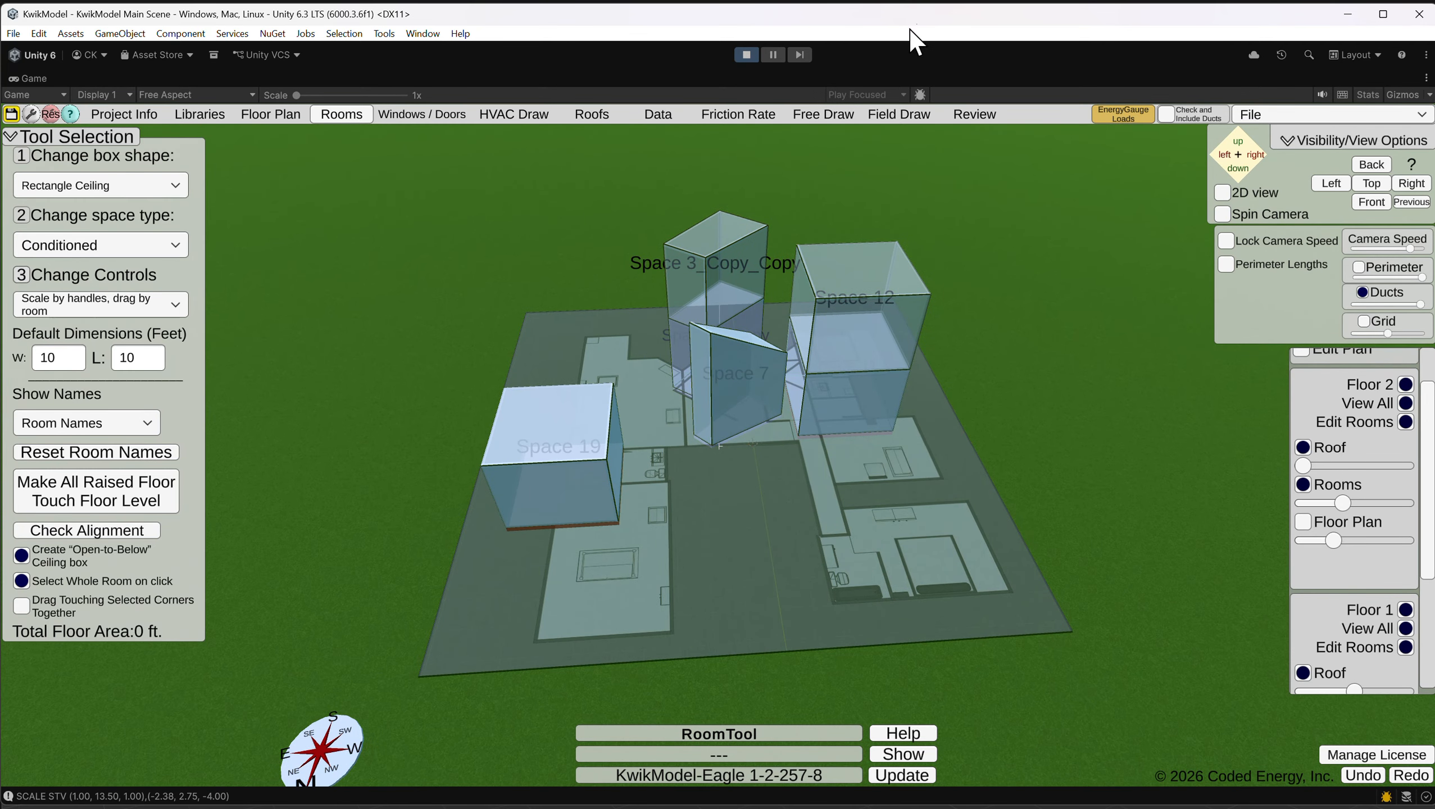